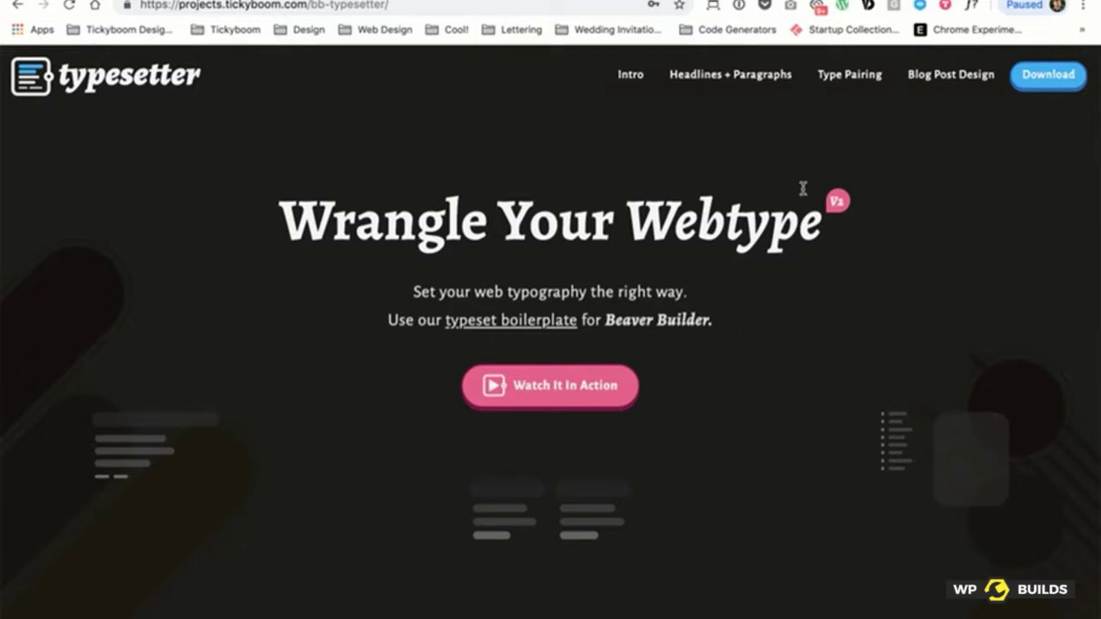
Step: Review the Typesetter page's Intro section and the Headlines + Paragraphs section with its heading samples
left_click(632, 78)
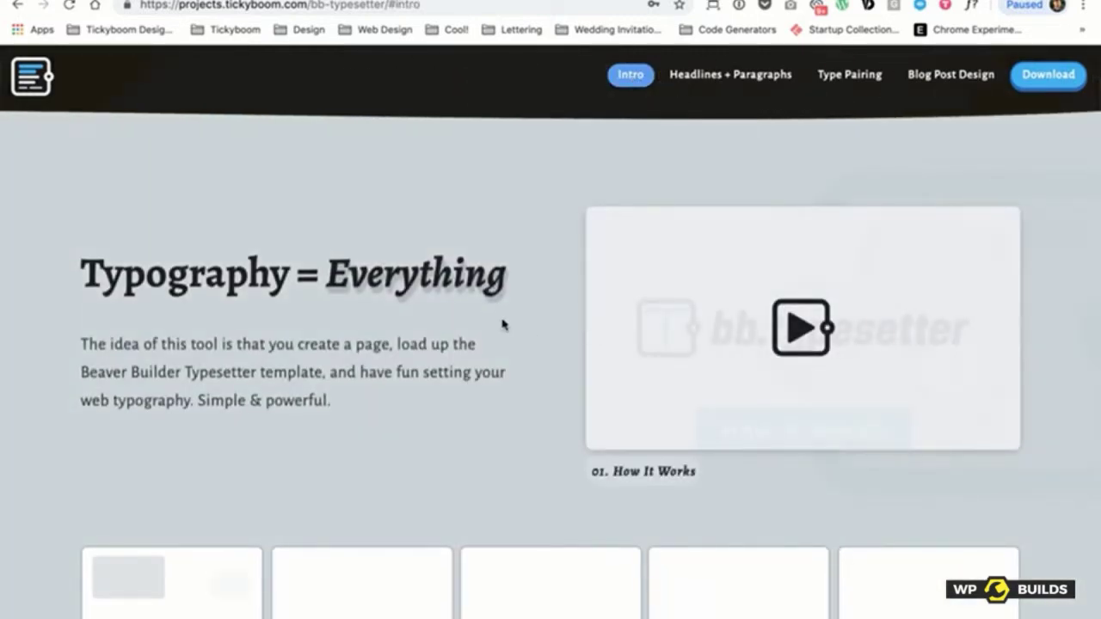
scroll(520, 327, "down", 3)
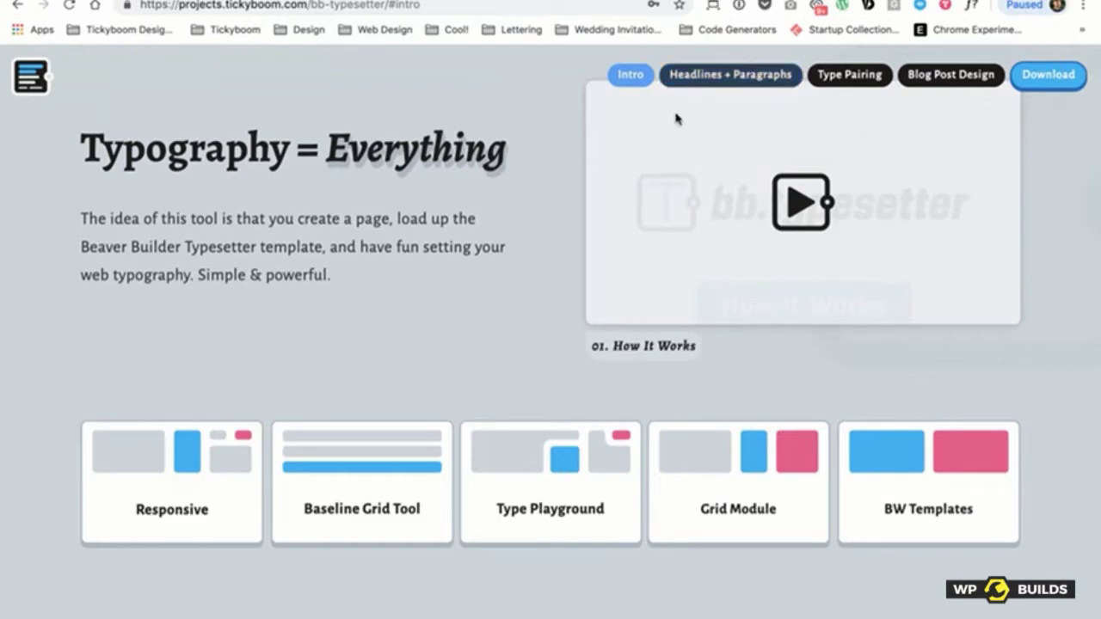
left_click(696, 86)
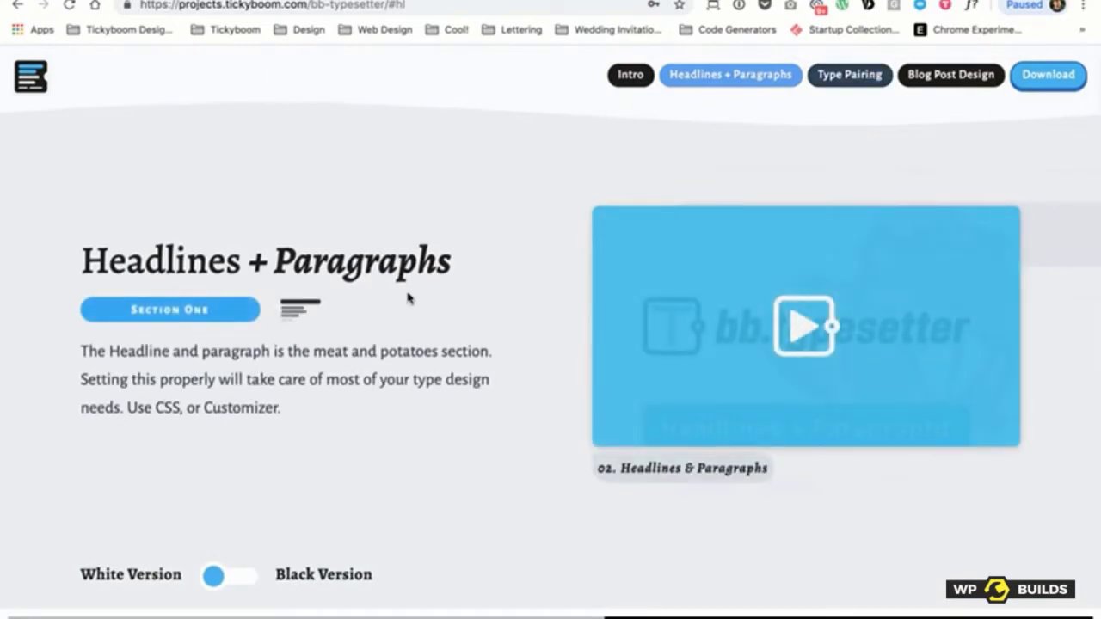
scroll(405, 297, "down", 5)
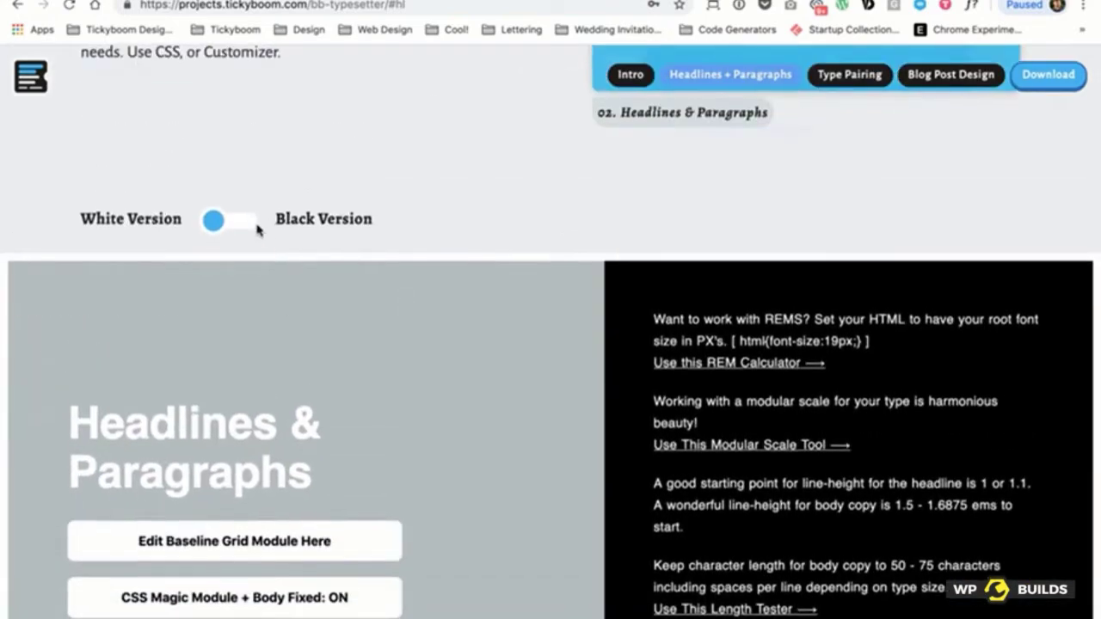
scroll(272, 228, "down", 10)
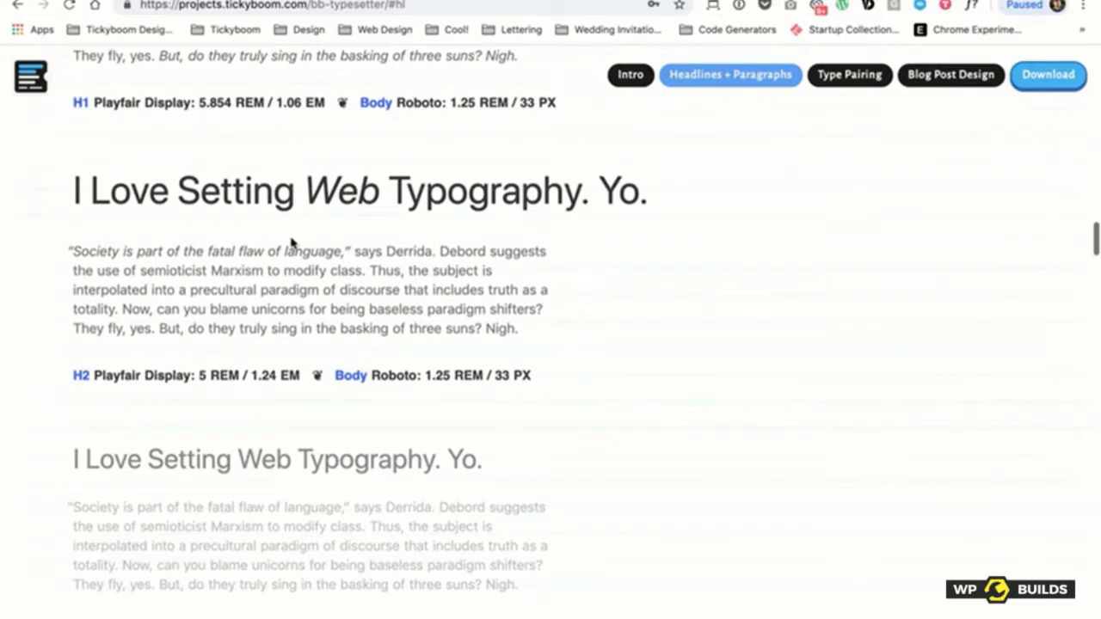
Step: Switch the Headlines + Paragraphs demo to the Black Version and review its heading samples
scroll(291, 243, "up", 10)
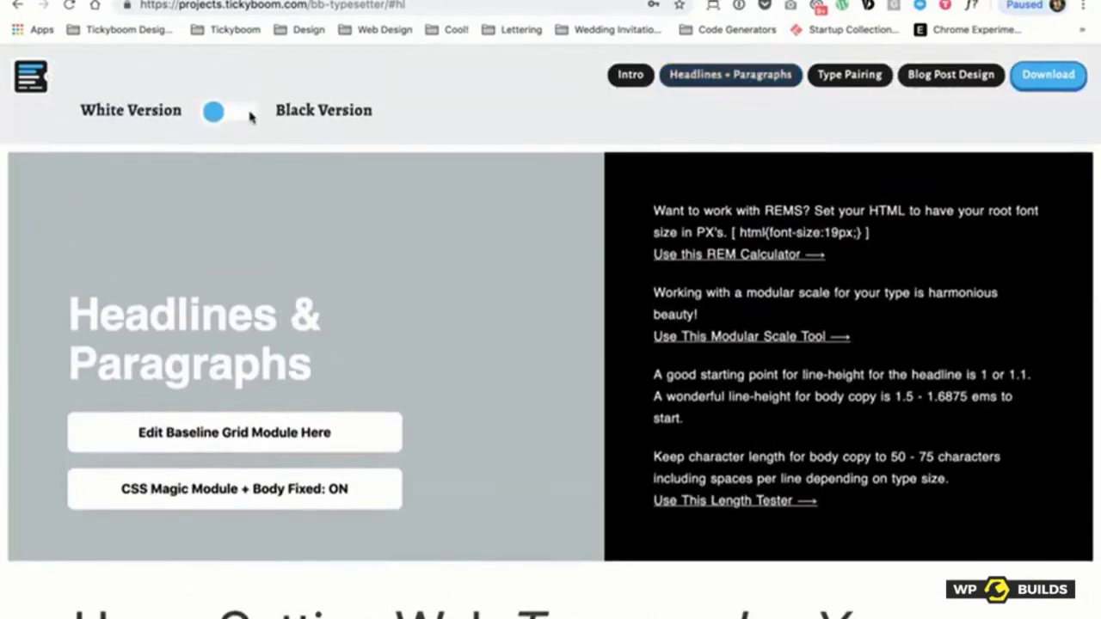
scroll(215, 113, "up", 1)
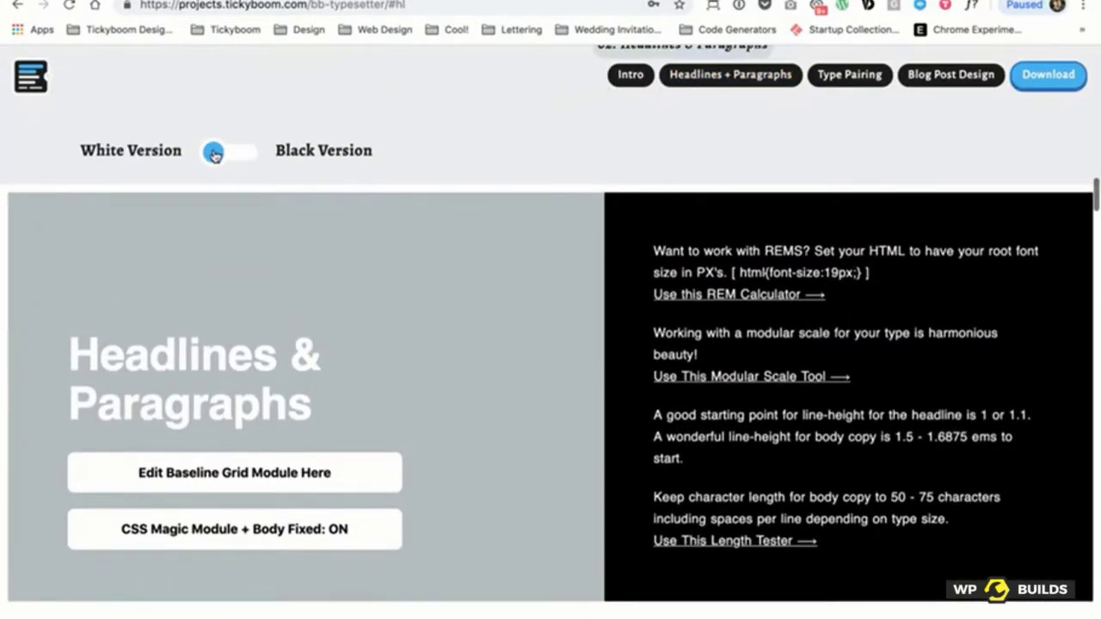
left_click(214, 154)
scroll(347, 300, "down", 5)
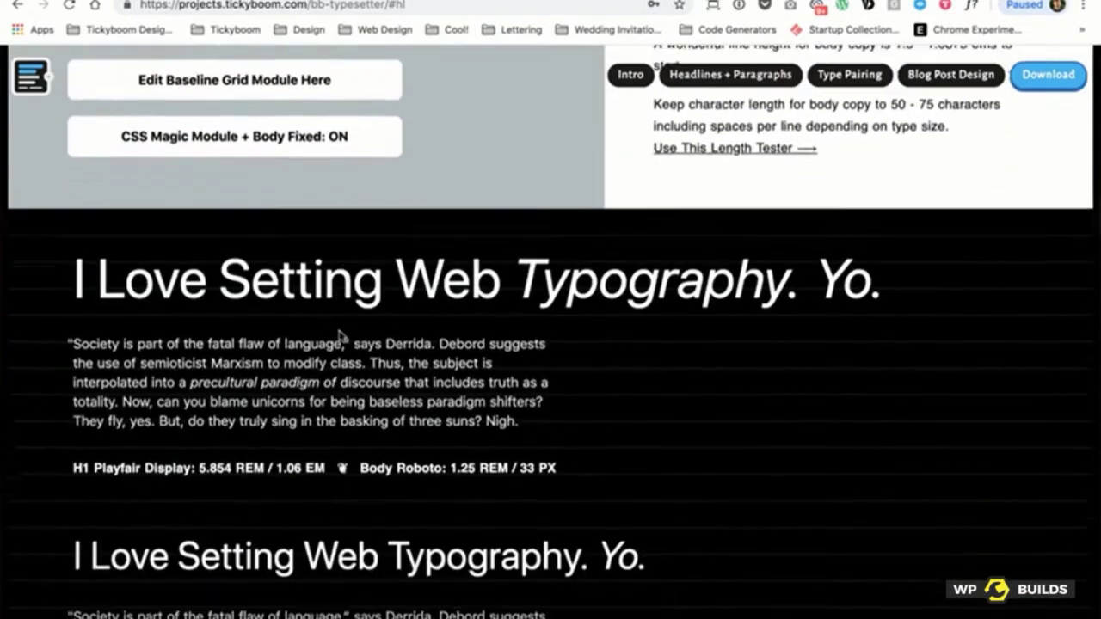
scroll(336, 333, "down", 3)
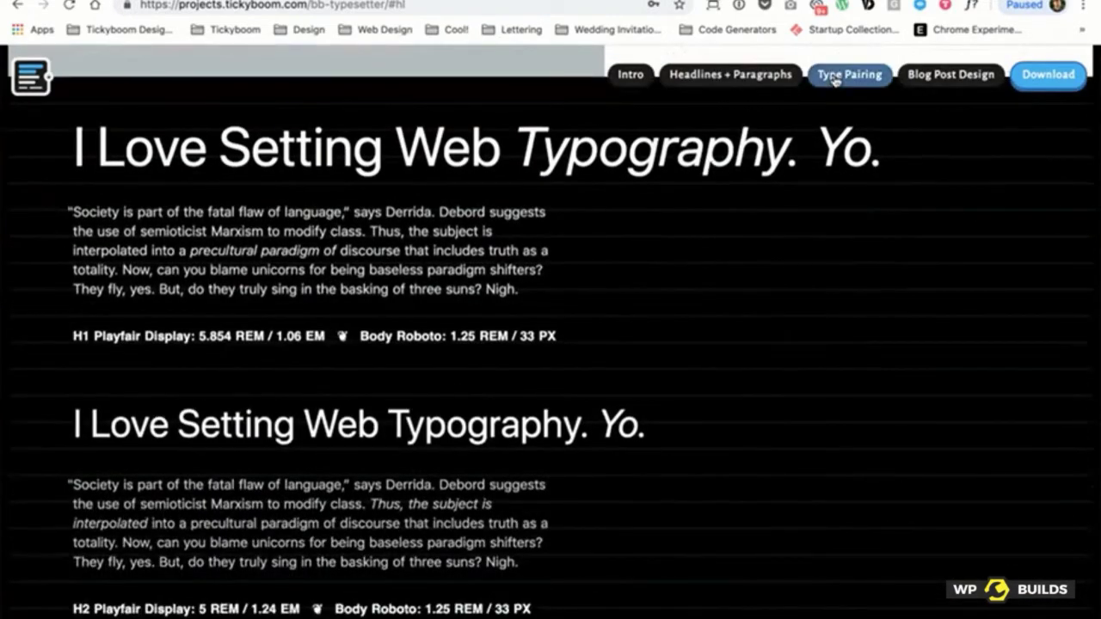
Step: Go to the Type Pairing section and examine its font pairing samples and typeface comparison lists
left_click(833, 76)
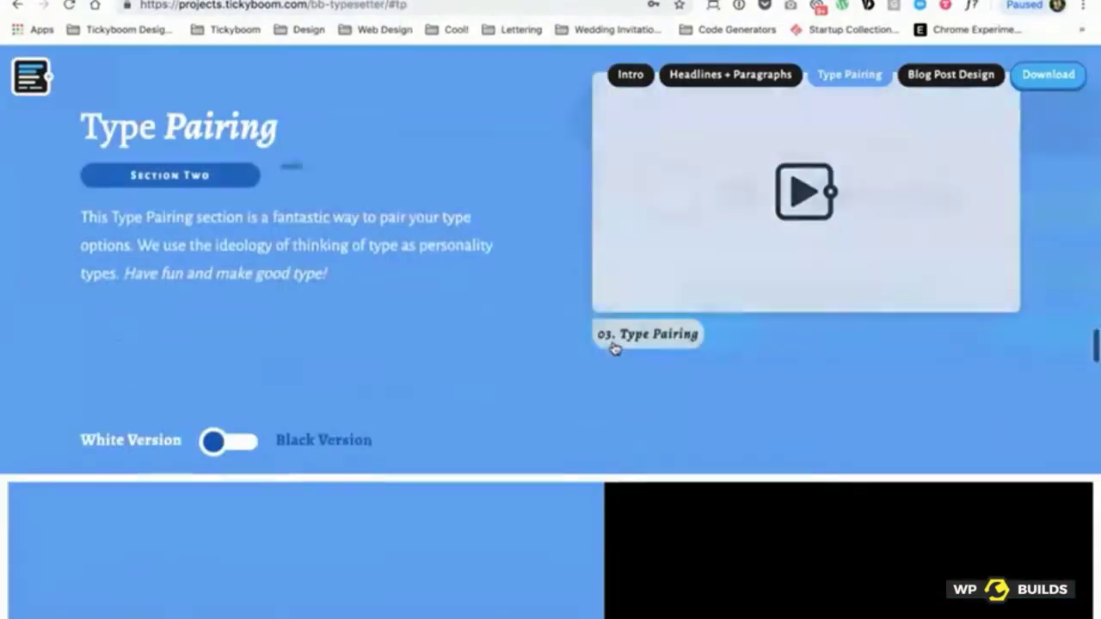
scroll(467, 333, "down", 5)
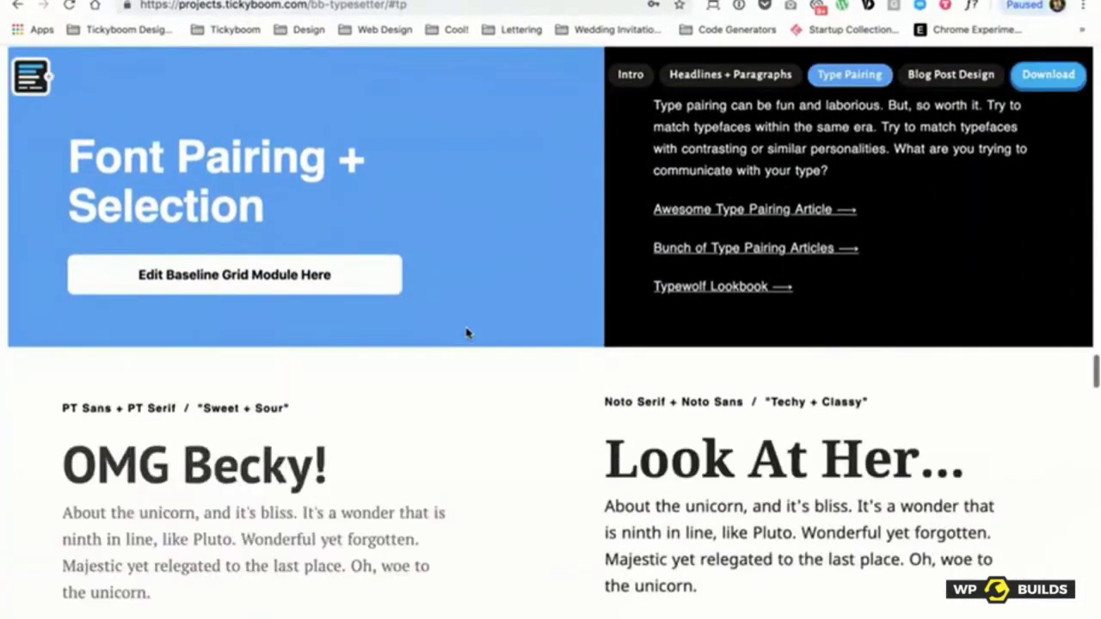
scroll(467, 333, "down", 3)
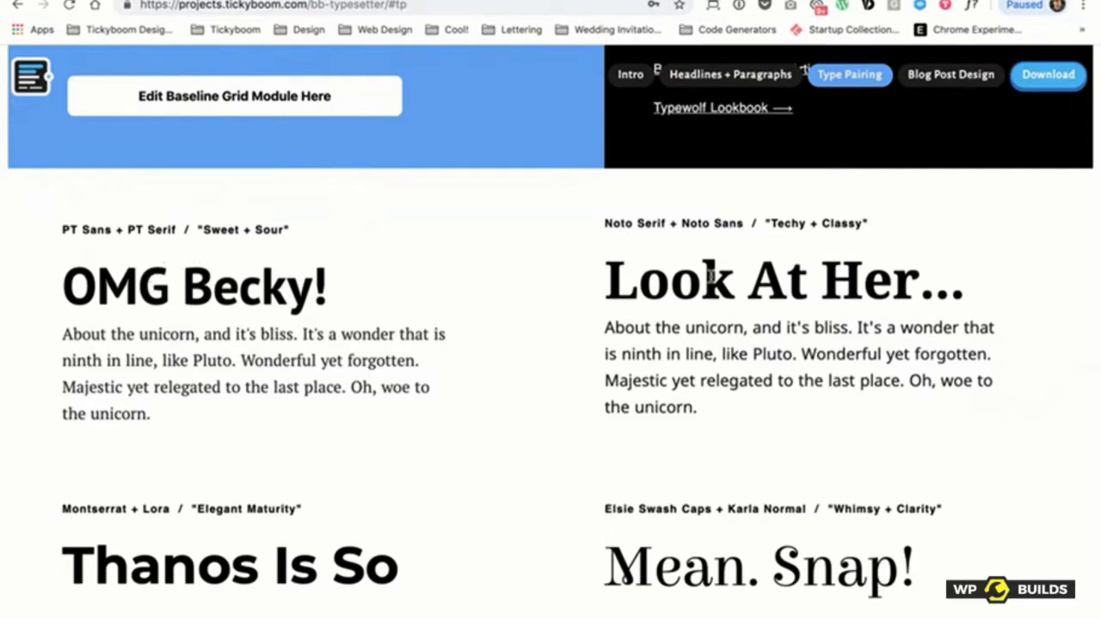
scroll(676, 263, "down", 10)
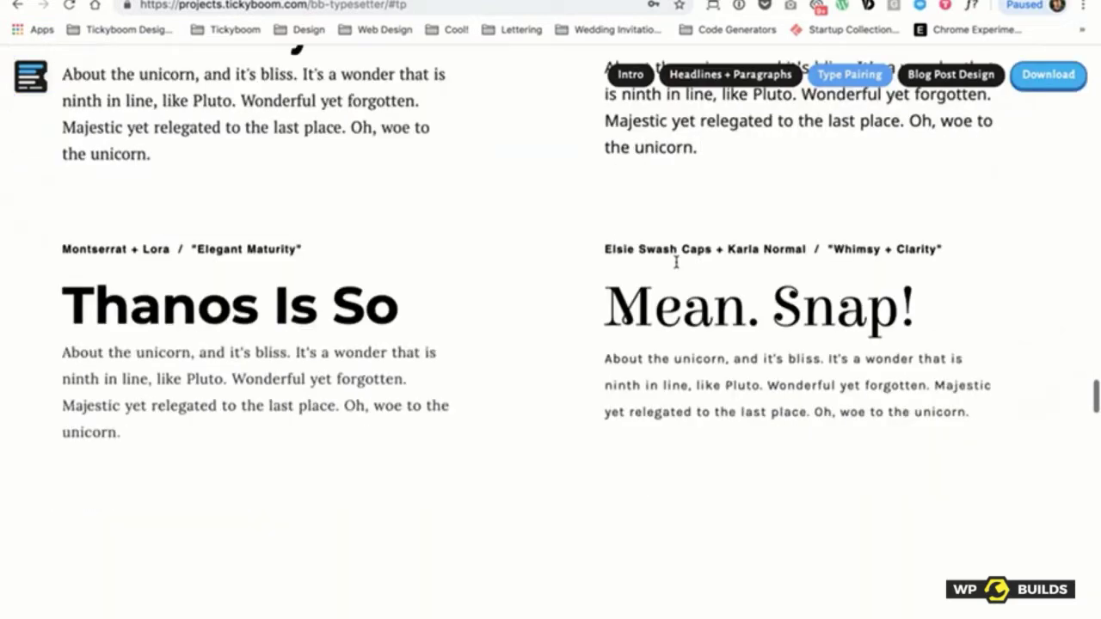
scroll(774, 168, "down", 2)
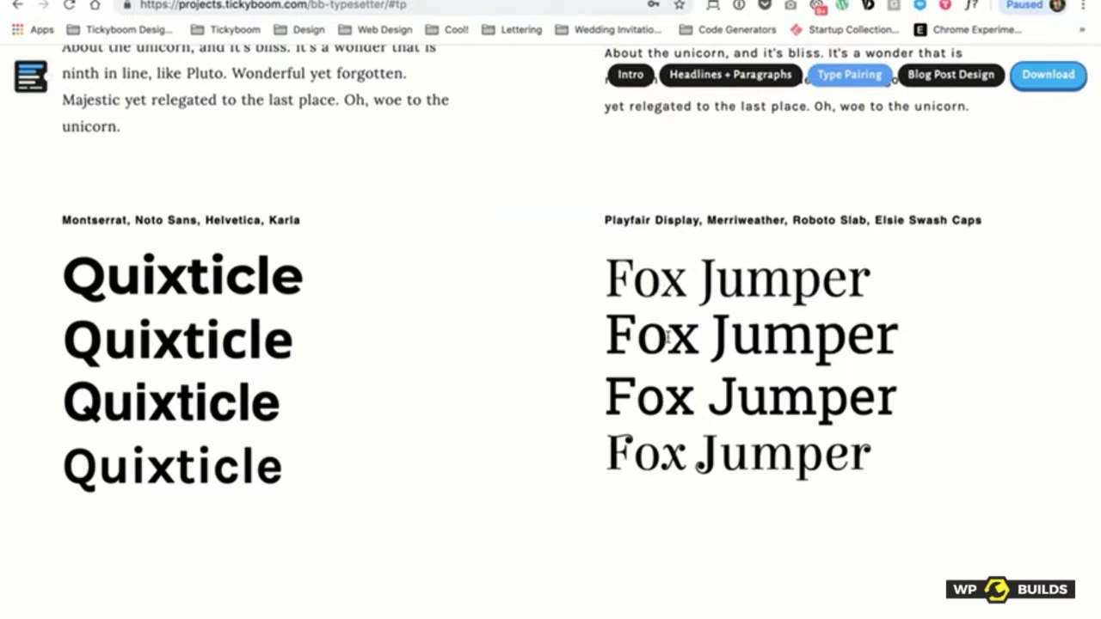
Step: Go to the Blog Post Design section and examine the sample post's headline, block quote, list and closing text
left_click(946, 75)
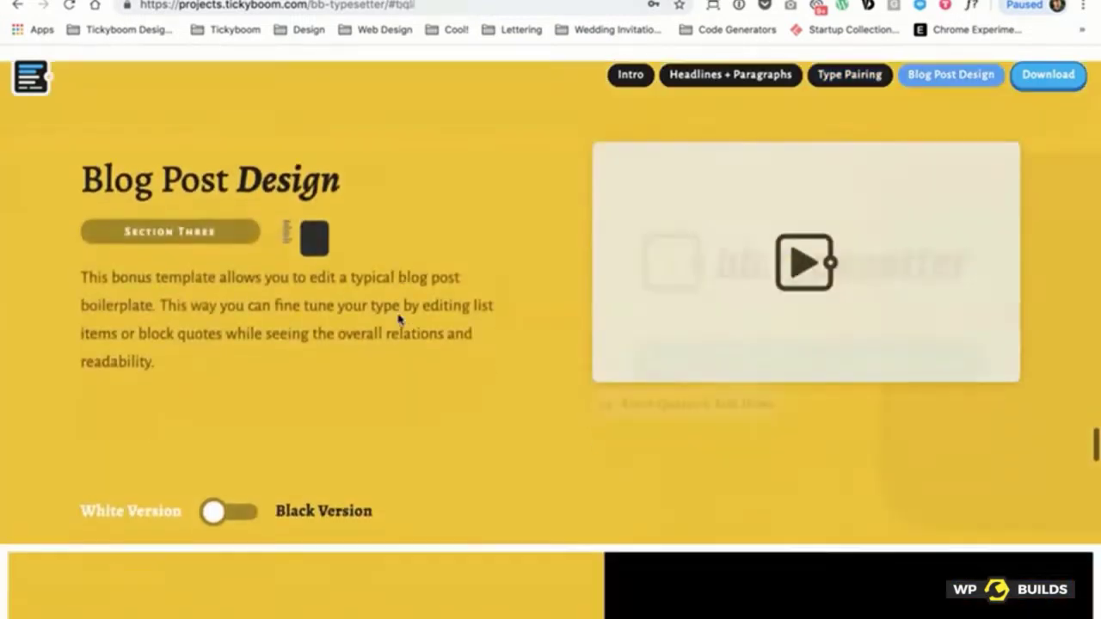
scroll(398, 318, "down", 5)
scroll(476, 302, "down", 4)
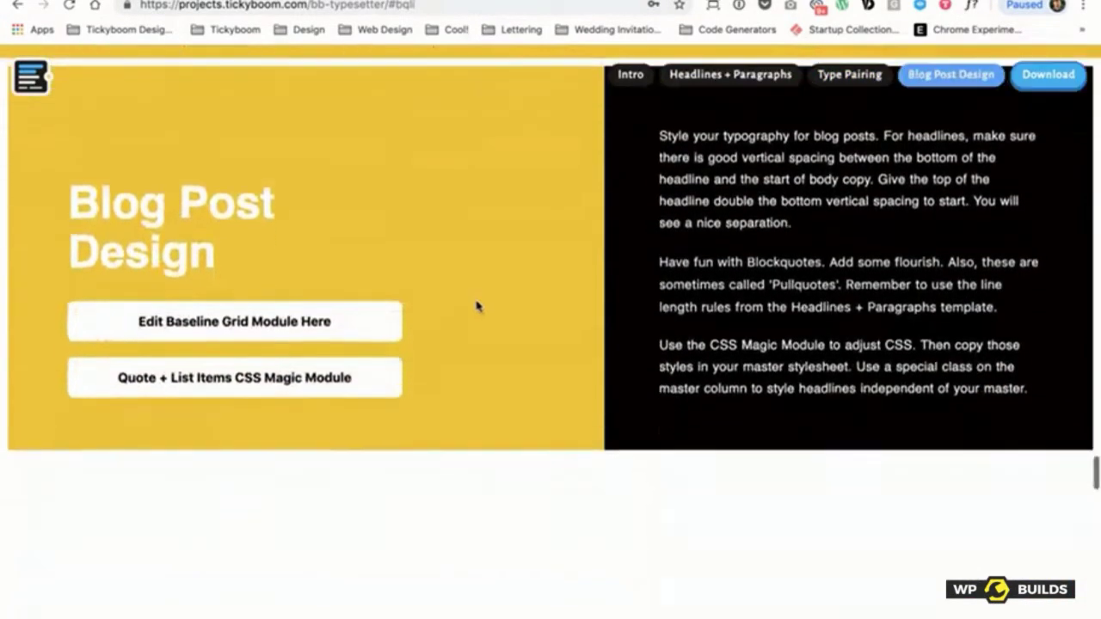
scroll(478, 306, "down", 3)
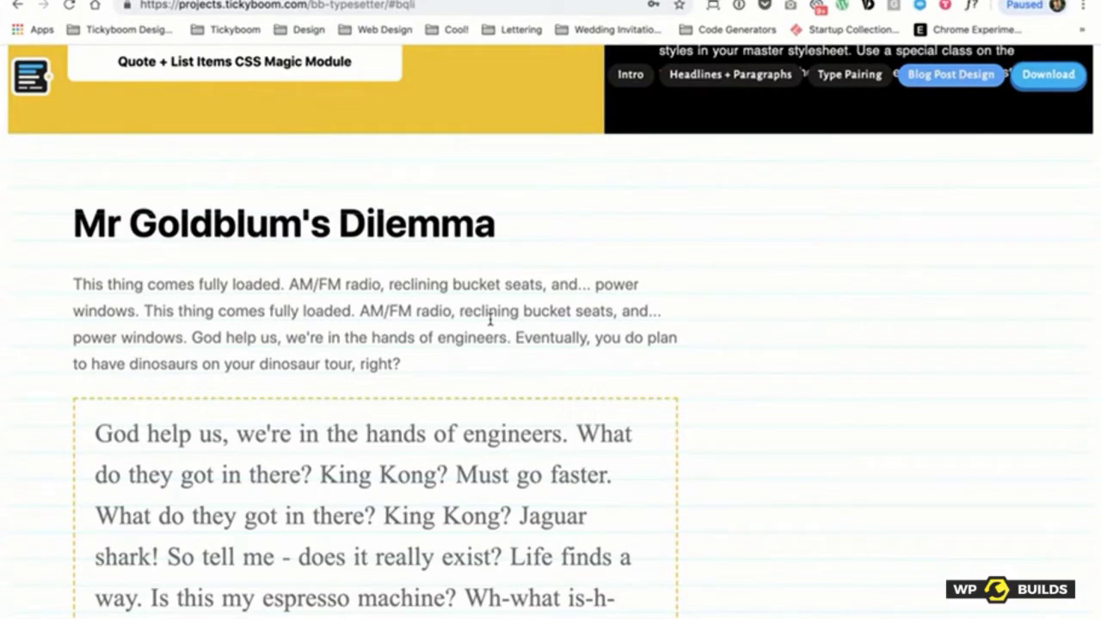
scroll(479, 300, "down", 2)
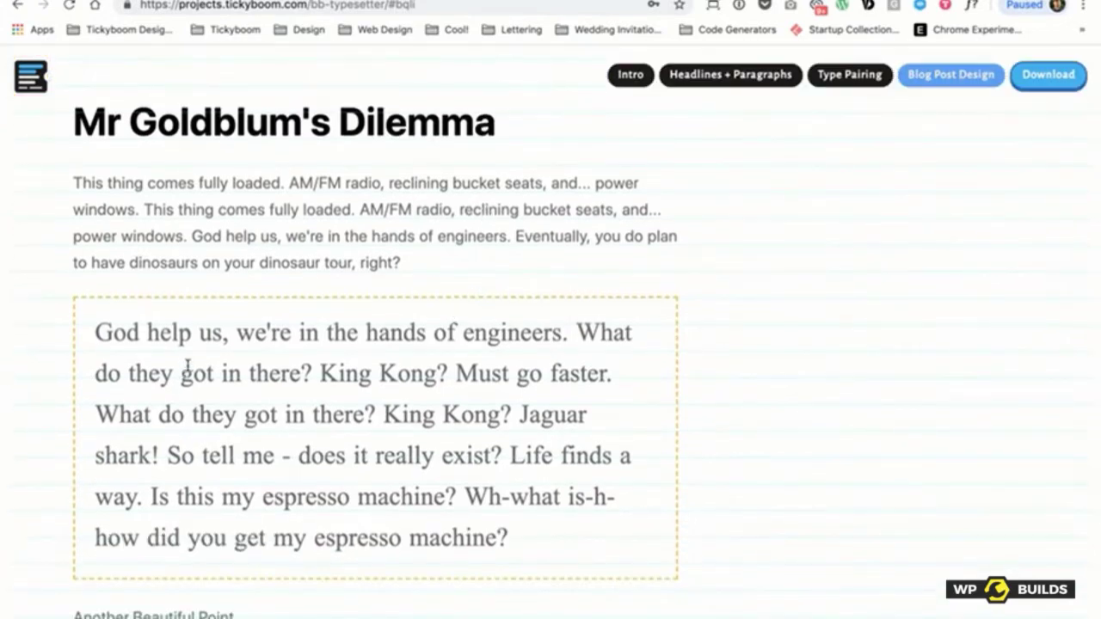
scroll(197, 347, "down", 1)
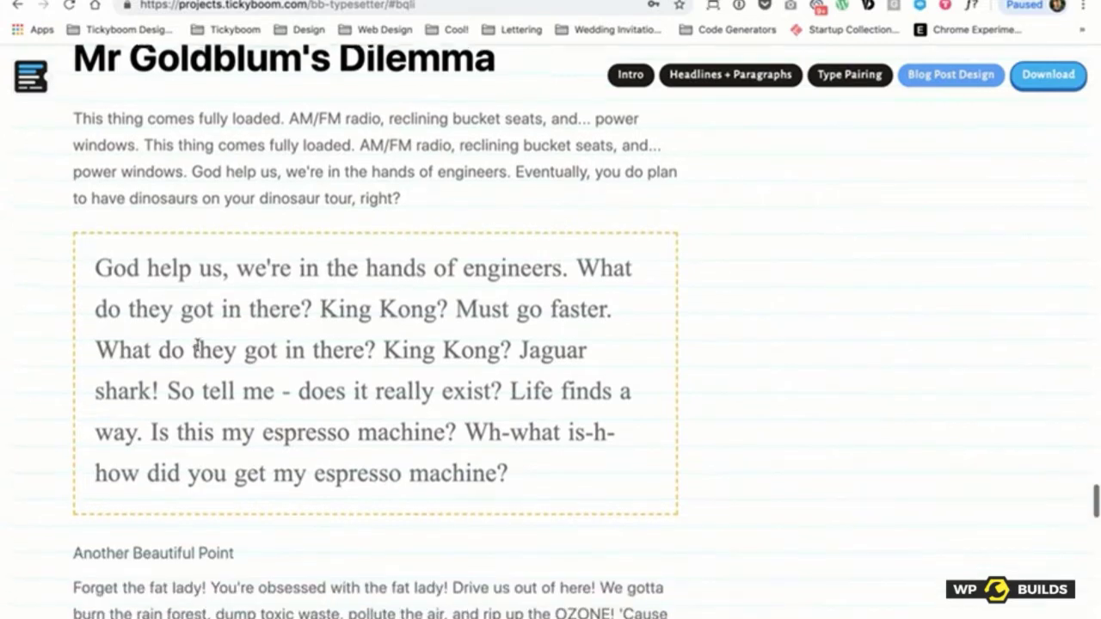
scroll(197, 348, "down", 1)
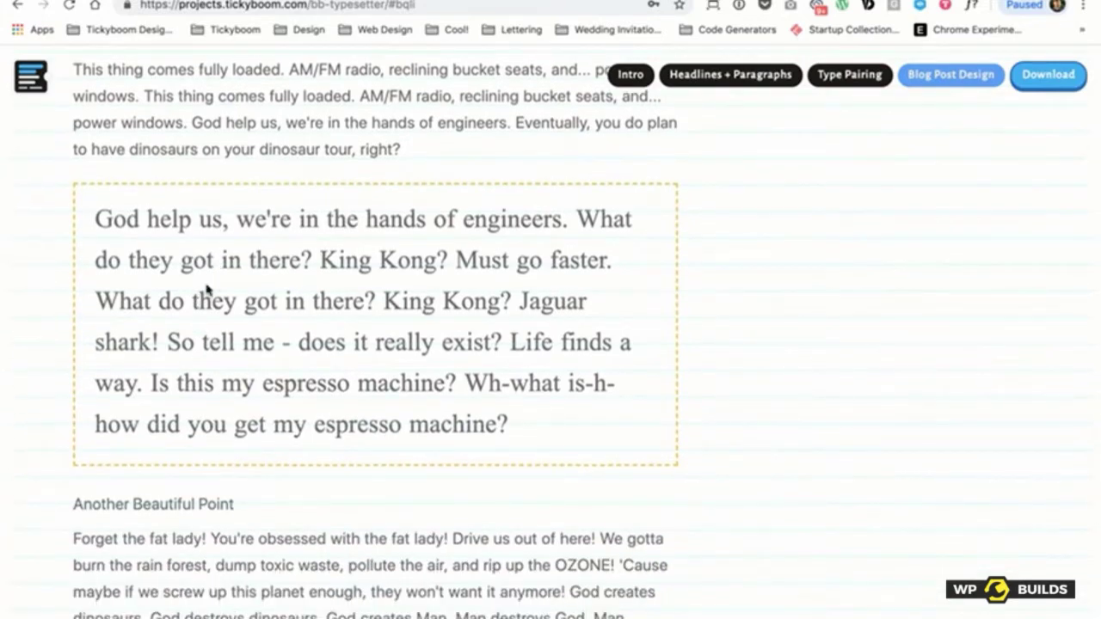
scroll(207, 290, "down", 4)
scroll(207, 289, "down", 3)
scroll(222, 397, "up", 3)
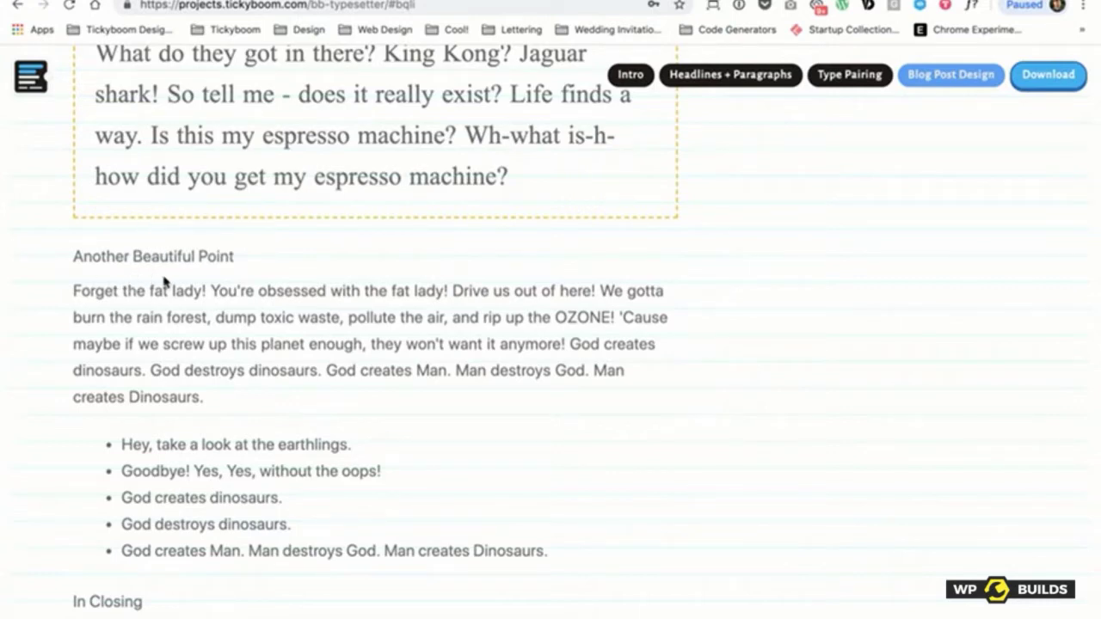
scroll(165, 282, "down", 5)
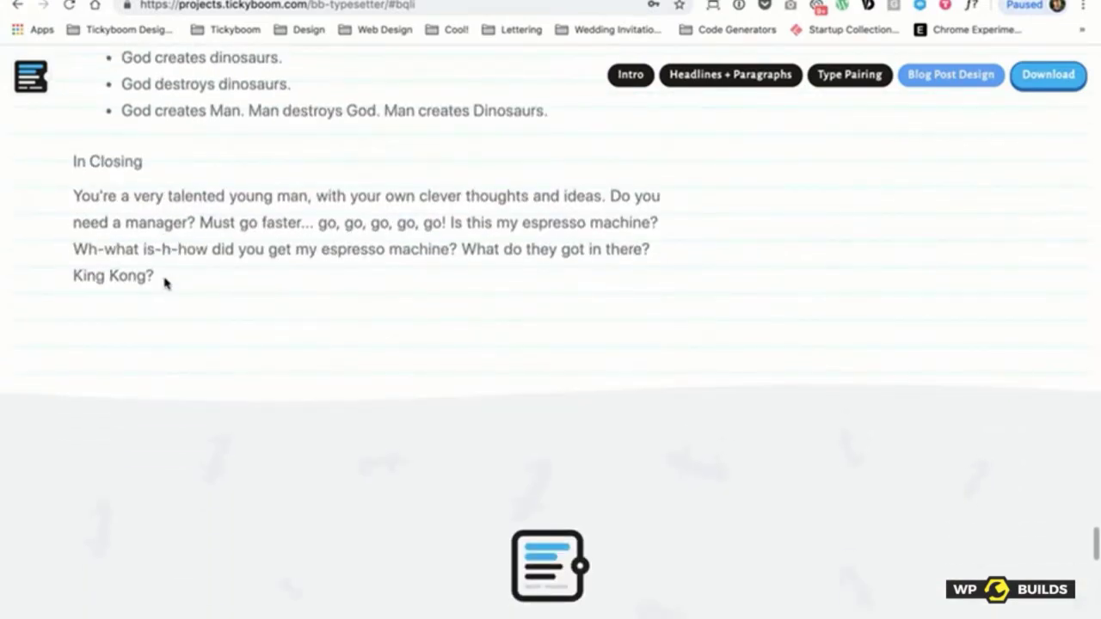
scroll(165, 282, "up", 2)
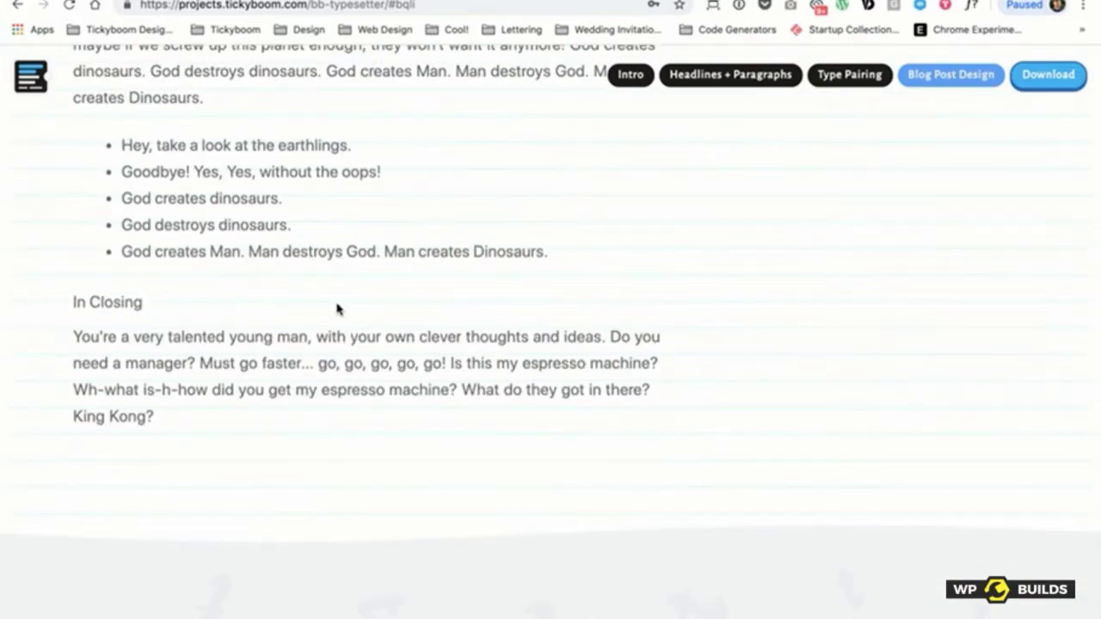
scroll(337, 308, "up", 20)
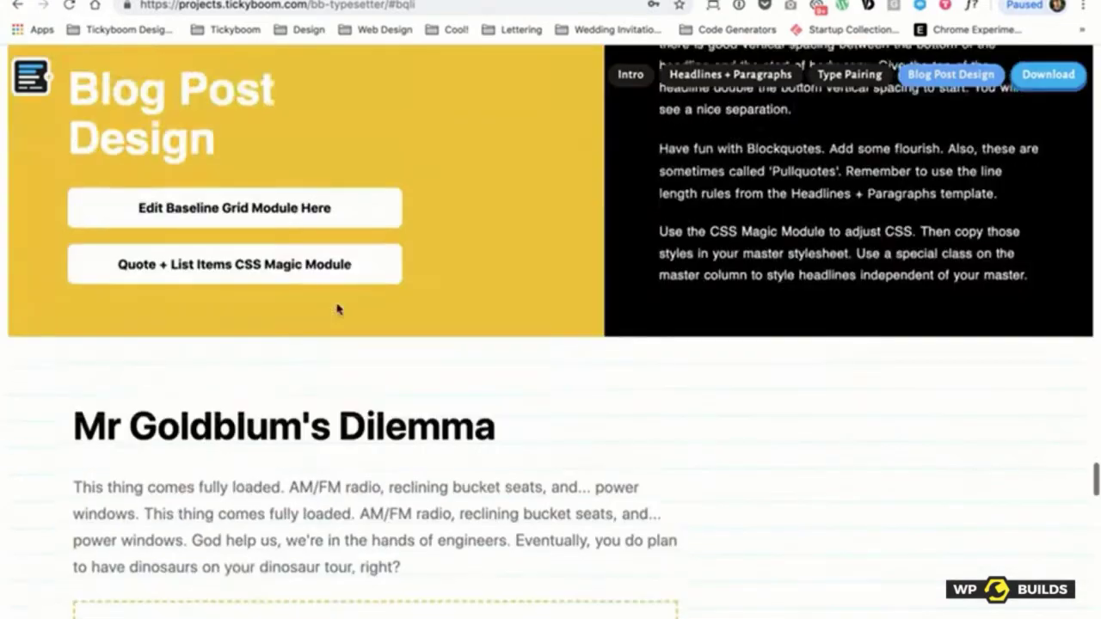
scroll(338, 309, "up", 15)
Step: View the Download section with the BB Typesetter template offer, and return to the type samples
scroll(337, 305, "down", 15)
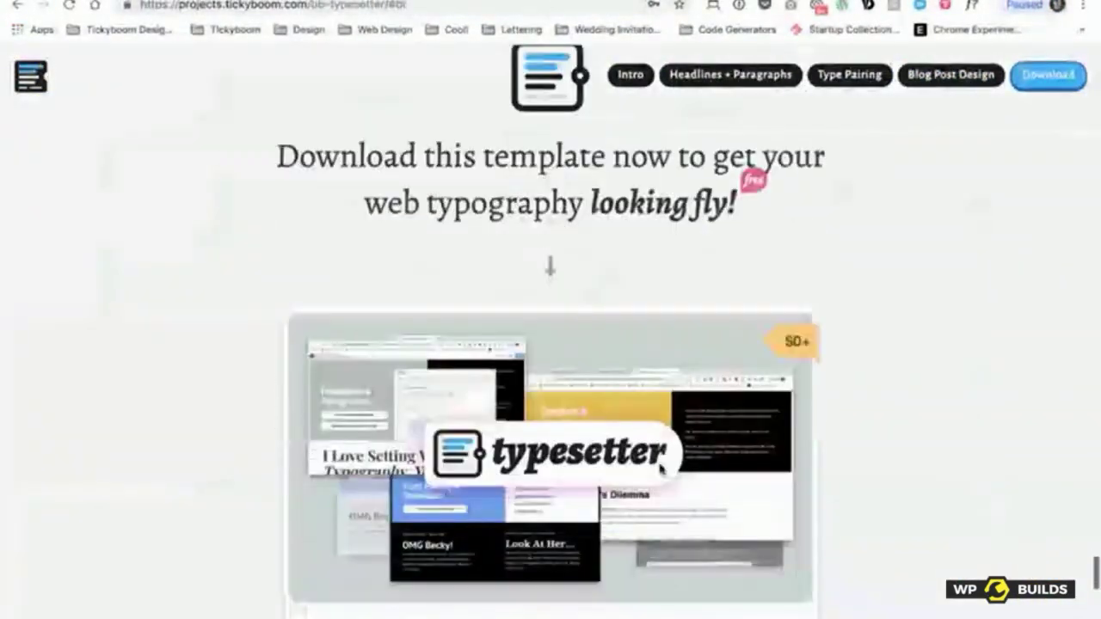
scroll(841, 433, "down", 2)
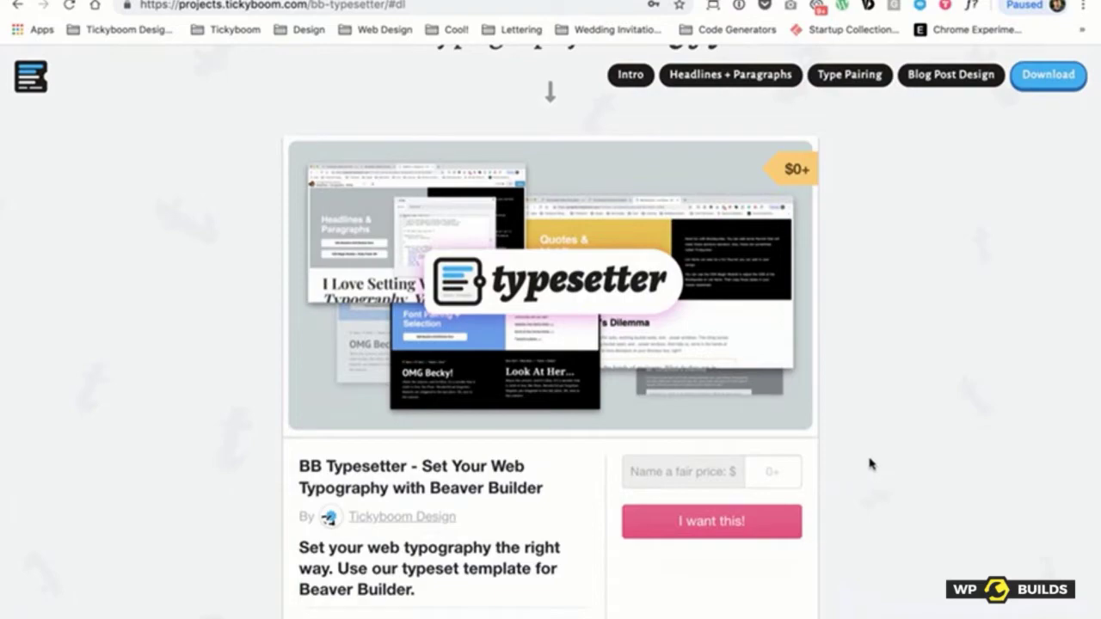
scroll(914, 255, "up", 1)
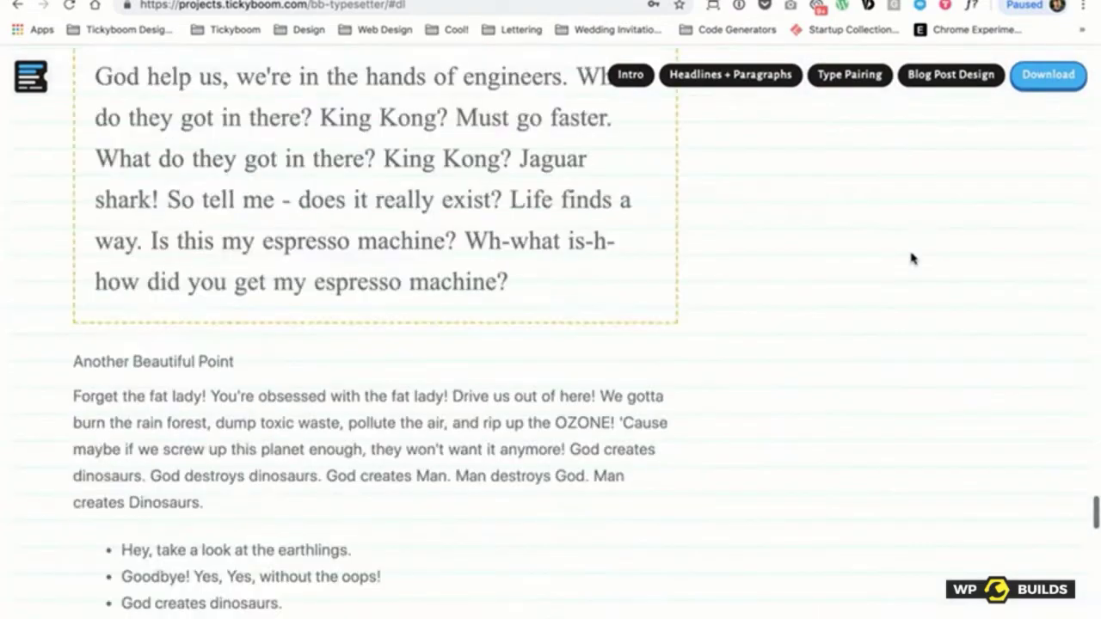
scroll(911, 256, "up", 15)
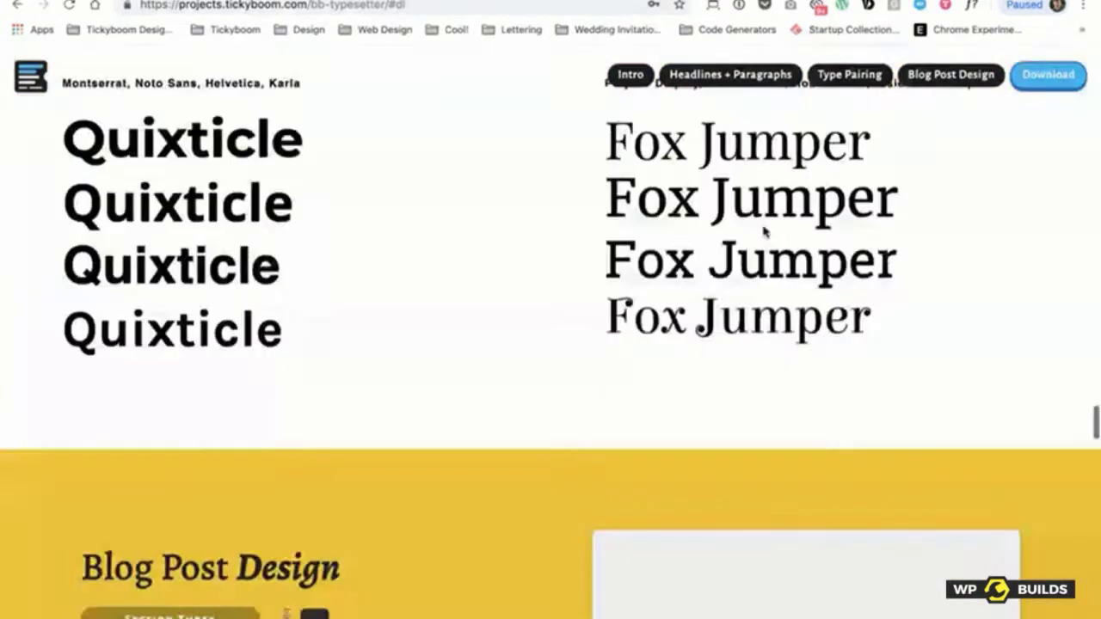
Step: Load the web address bbtypesetter.com in the browser
left_click(199, 6)
type("bb")
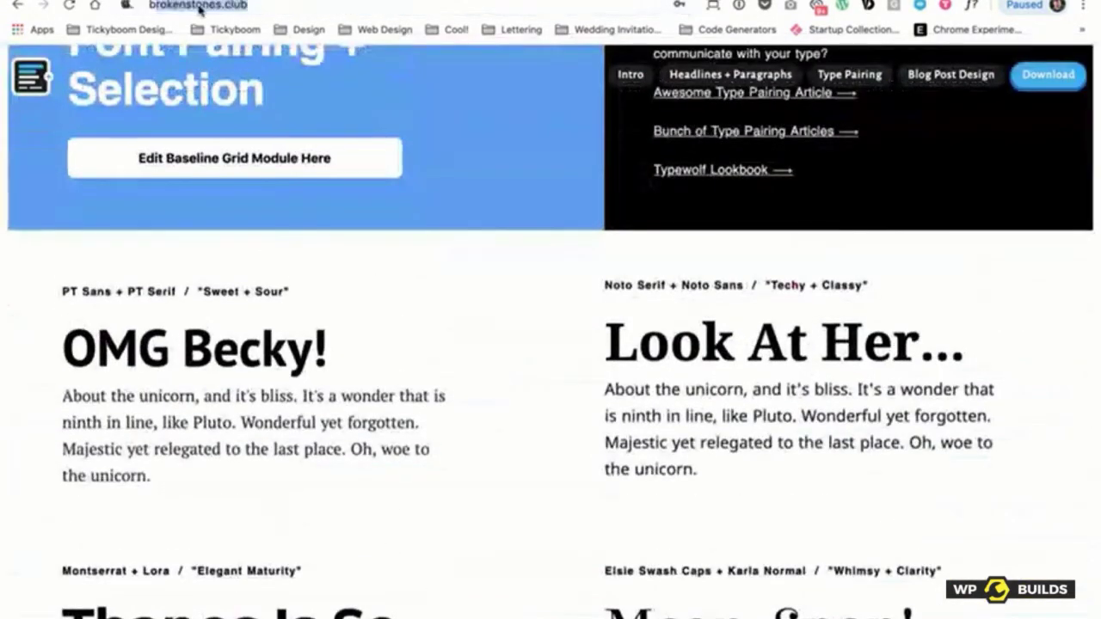
key("BackSpace")
key("BackSpace")
key("BackSpace")
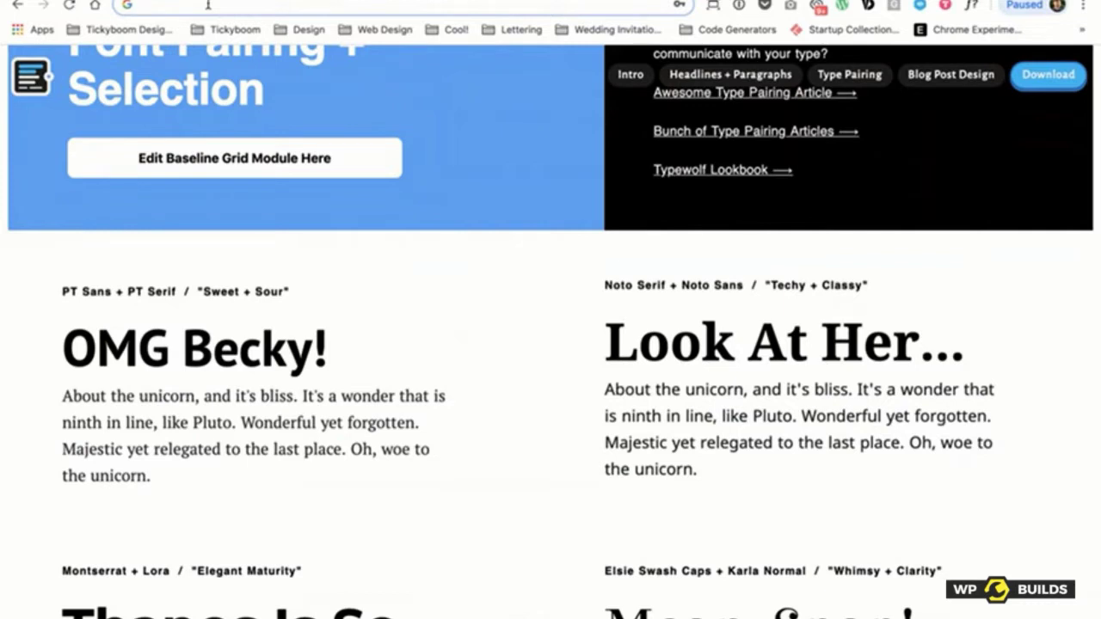
type("bbtypese")
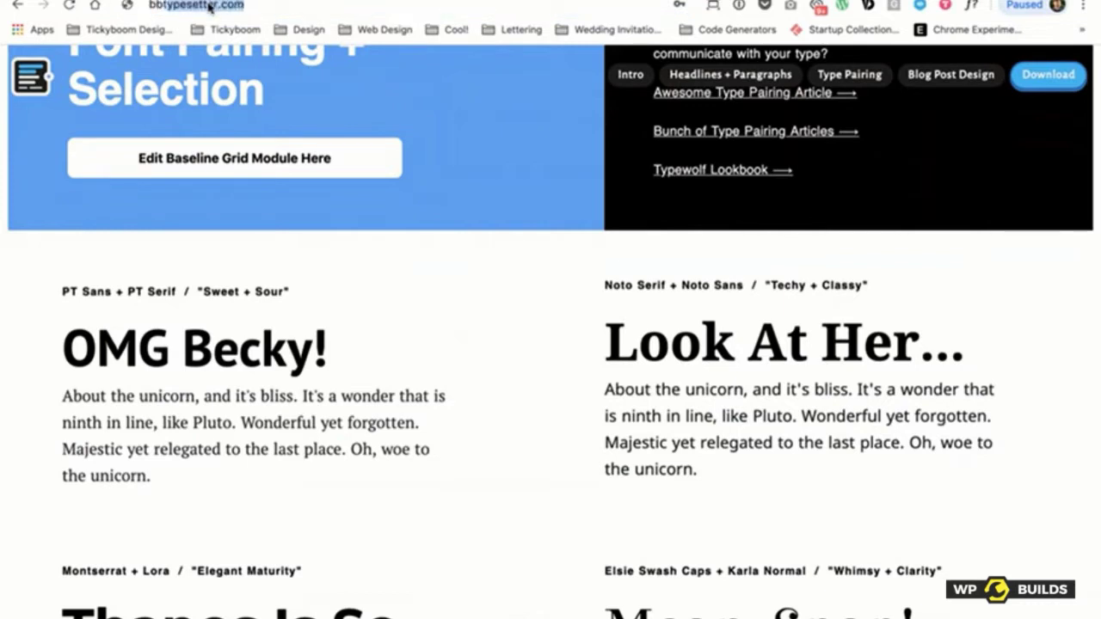
type("tter.com")
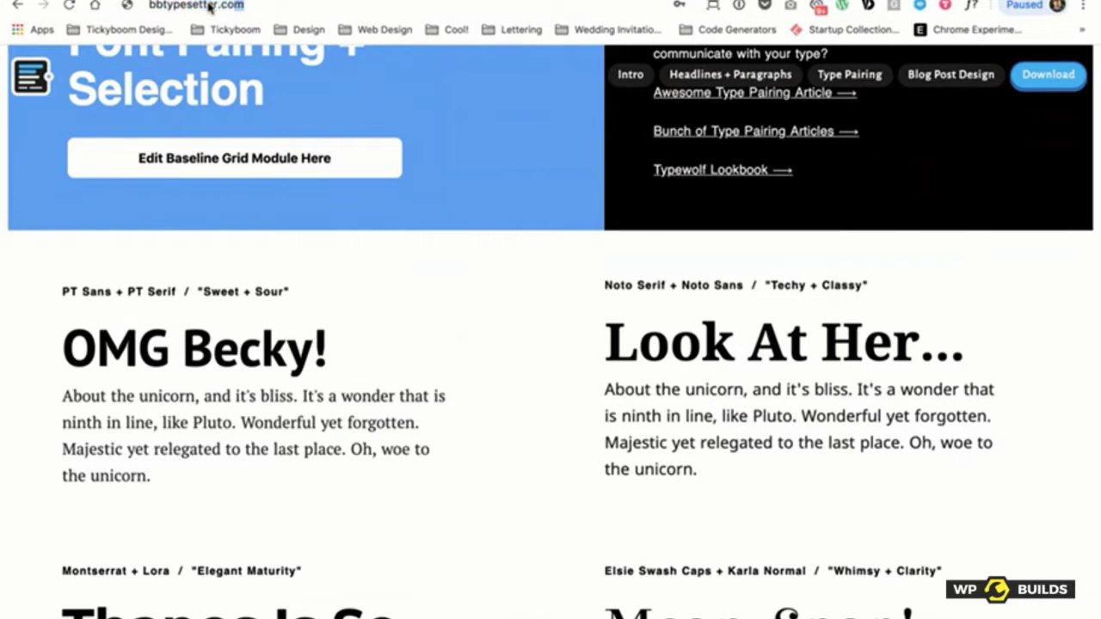
key("Return")
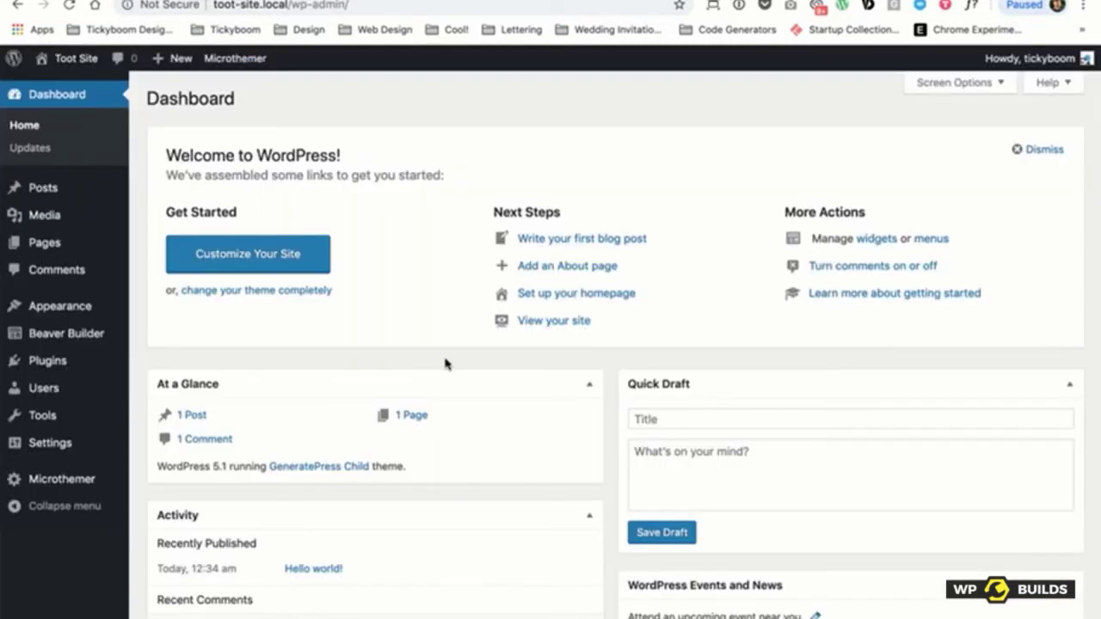
Step: Open the Import tool in the Toot Site WordPress admin
mouse_move(60, 442)
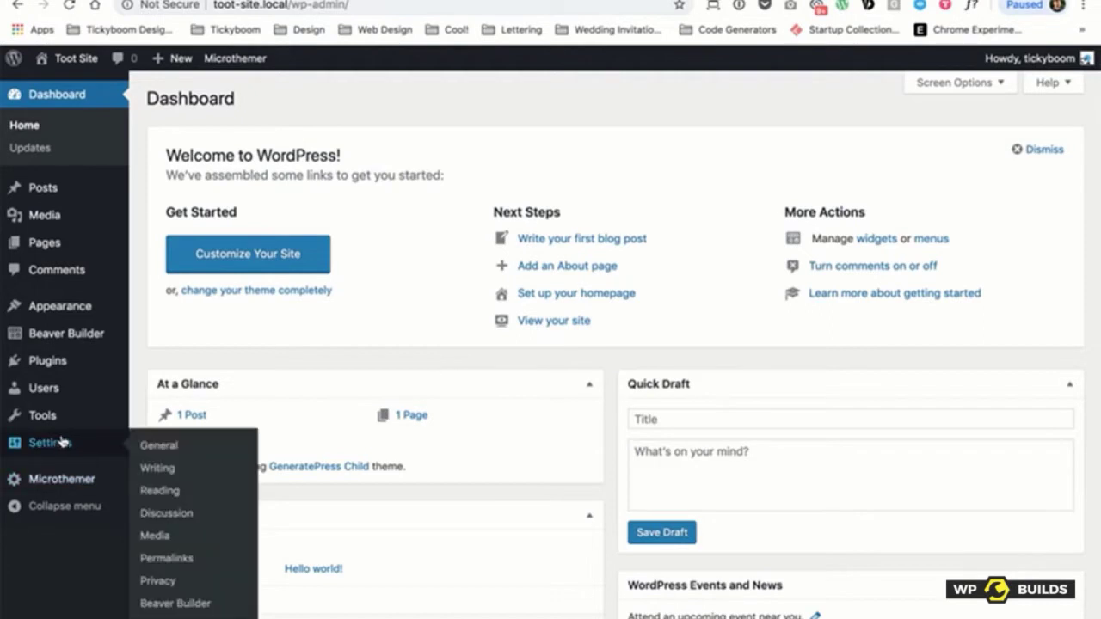
mouse_move(46, 418)
left_click(164, 444)
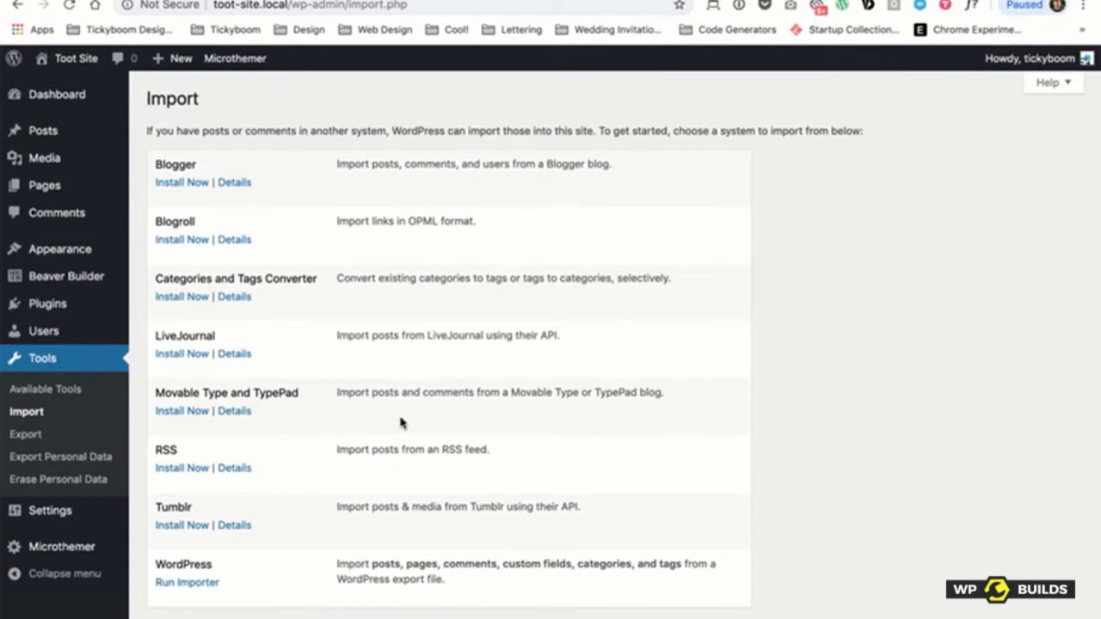
Step: View the Beaver Builder templates and the list of saved rows in the site admin
left_click(60, 276)
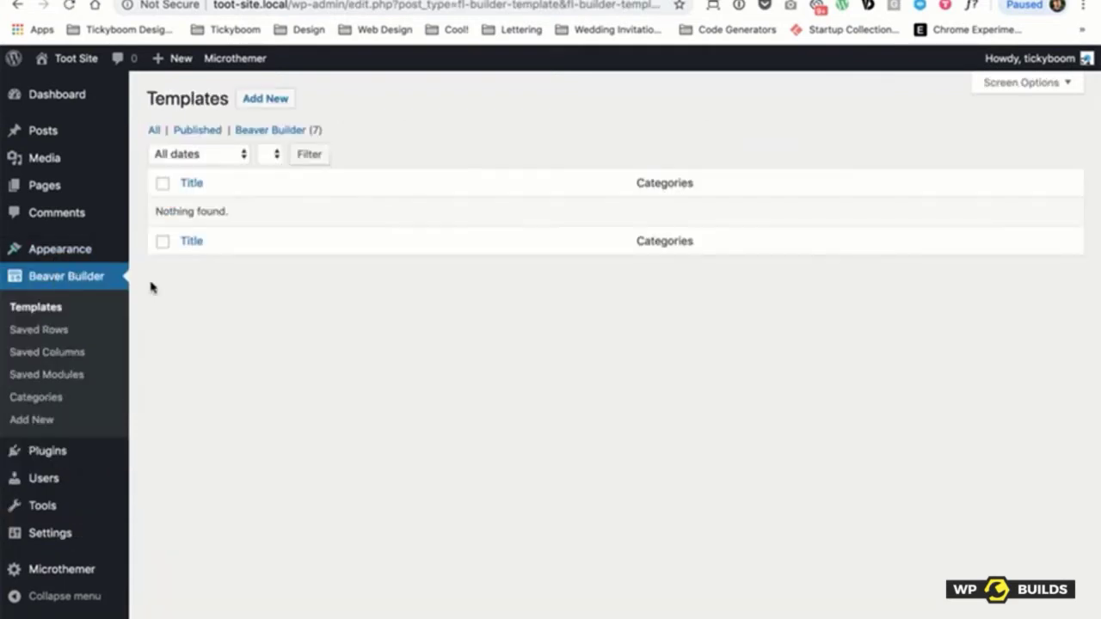
left_click(50, 330)
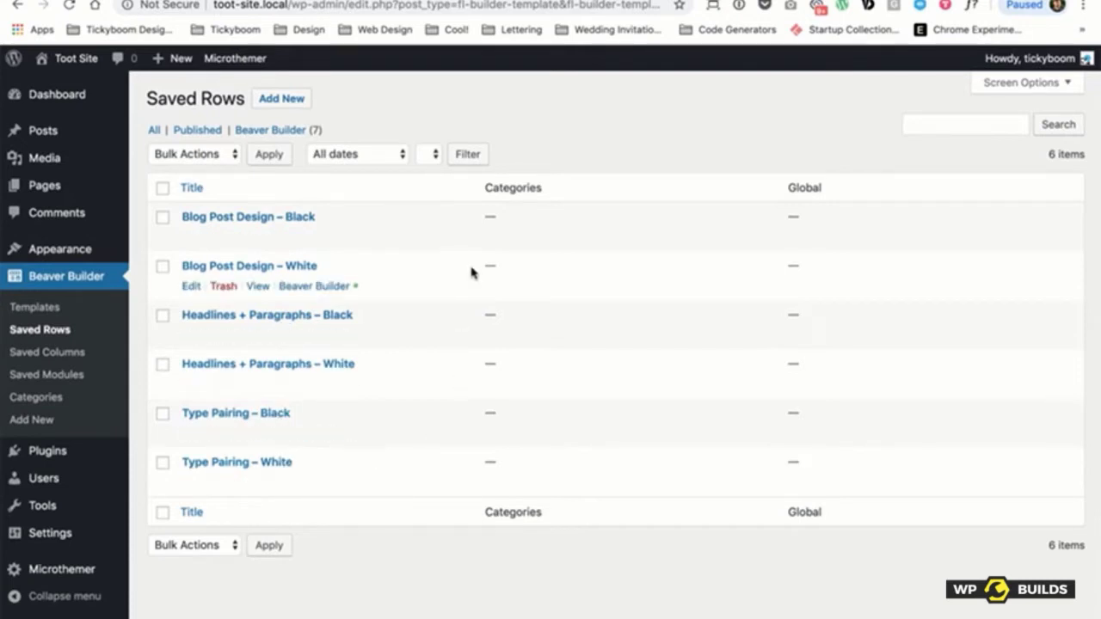
Step: Open the Typography Design page in Beaver Builder and add the saved row "Headlines + Paragraphs - White" to the empty layout
left_click(37, 196)
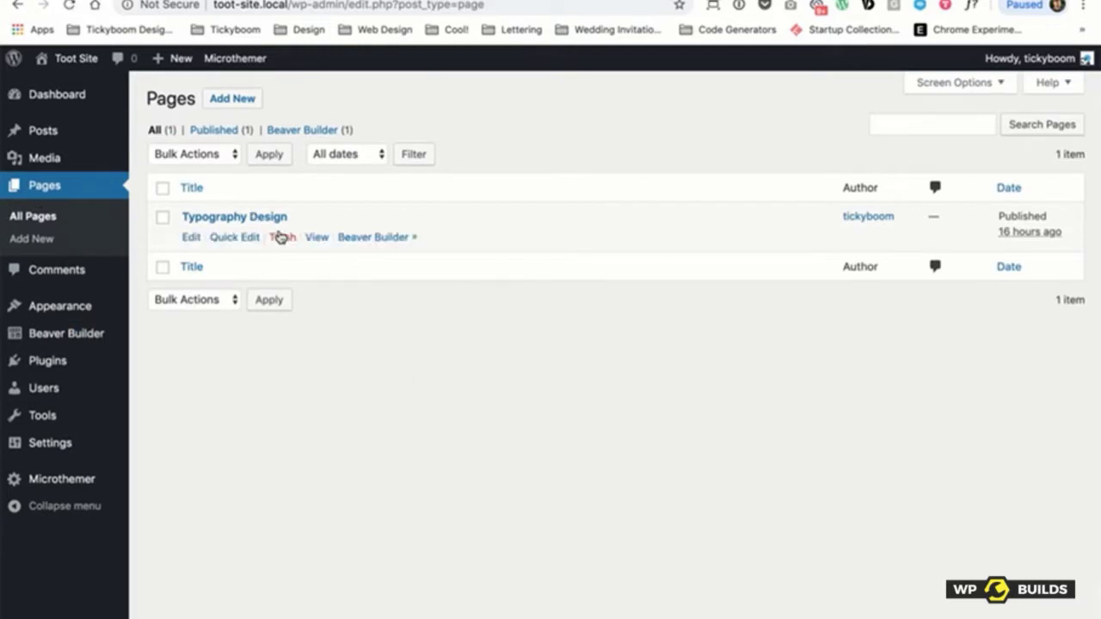
left_click(358, 238)
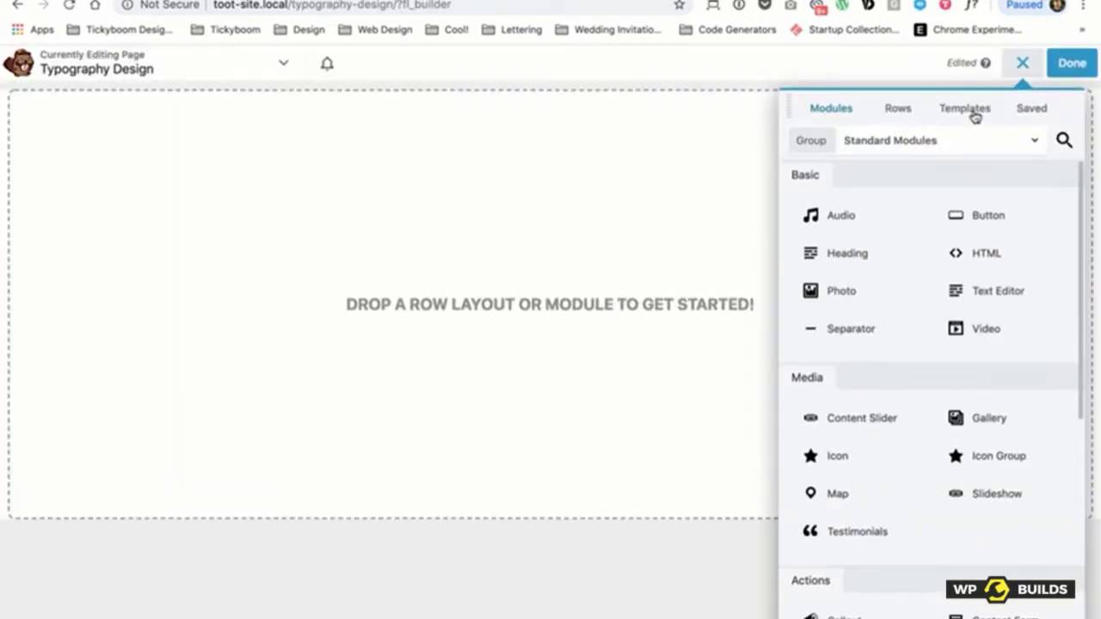
left_click(970, 111)
left_click(1032, 110)
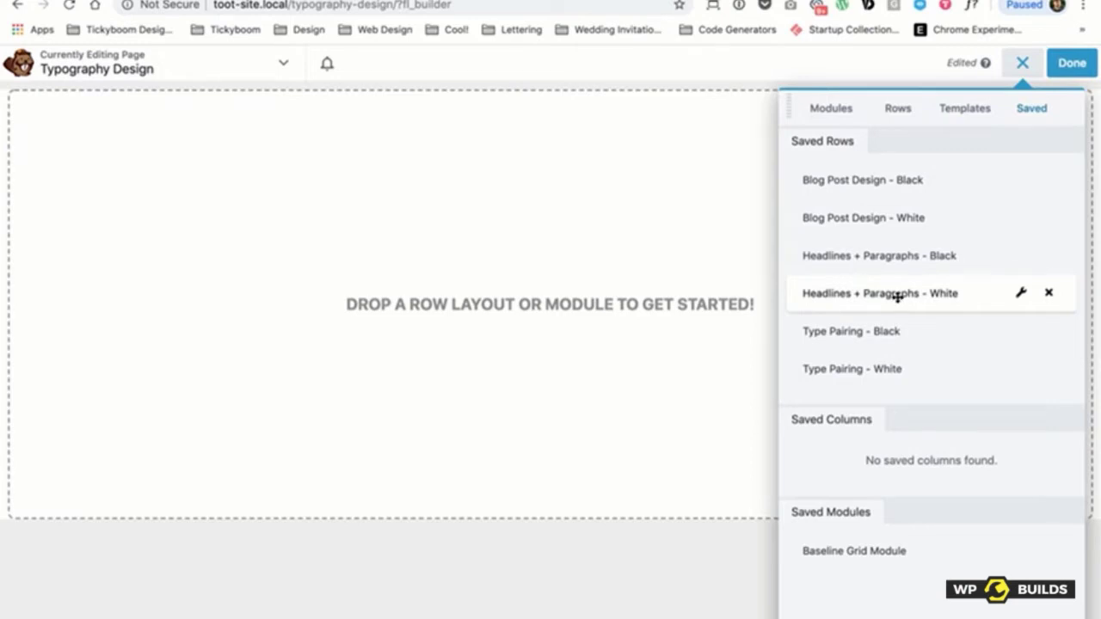
left_click_drag(900, 295, 550, 255)
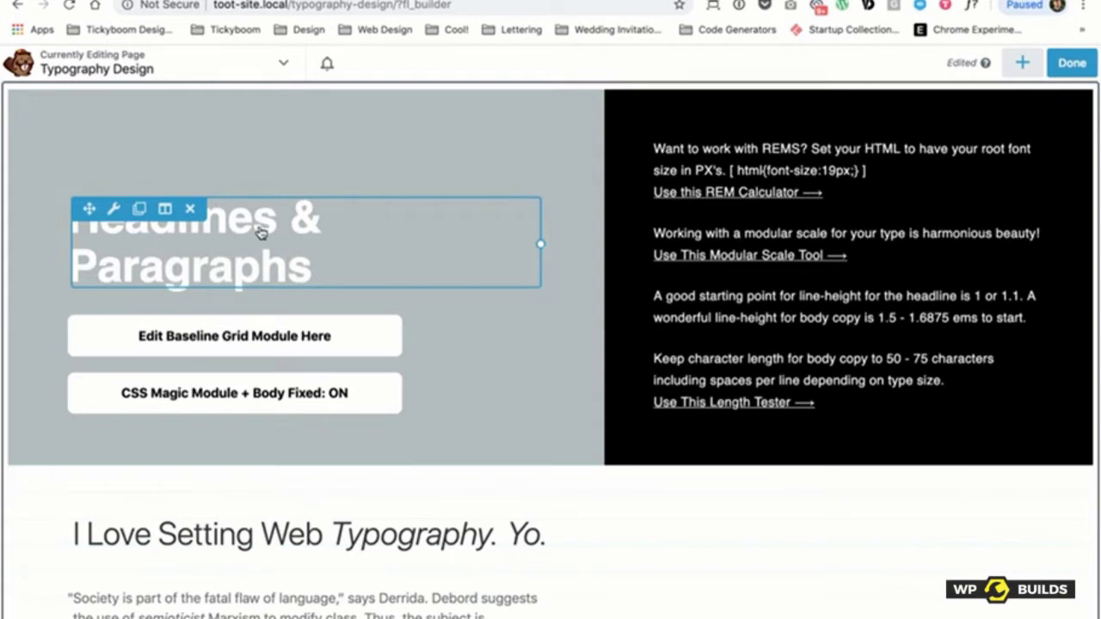
Step: Look over the inserted Headlines & Paragraphs row and publish the page
scroll(157, 181, "down", 1)
scroll(289, 285, "up", 1)
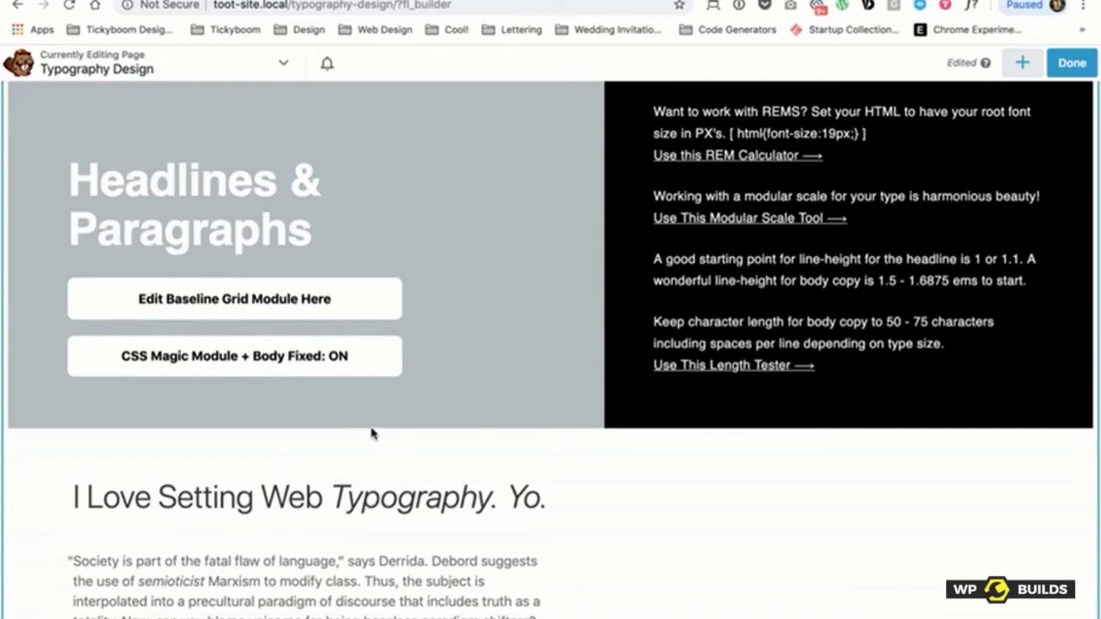
scroll(516, 292, "up", 1)
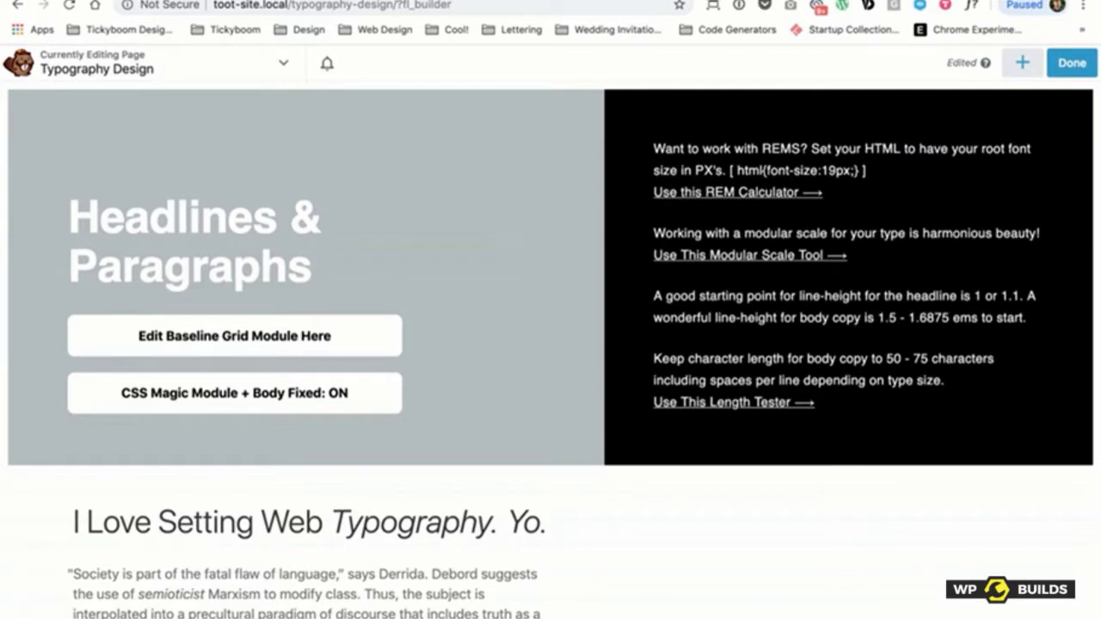
left_click(1070, 66)
left_click(1008, 63)
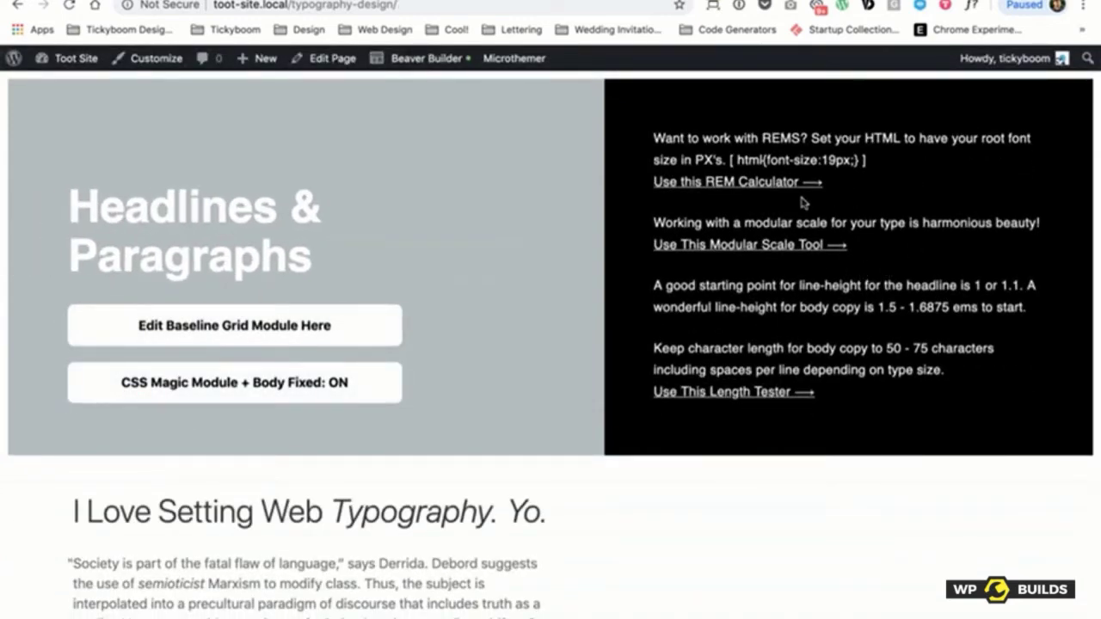
Step: View the linked REM Calculator and Modular Scale Tool one after the other, returning to the Typography Design page
left_click(776, 183)
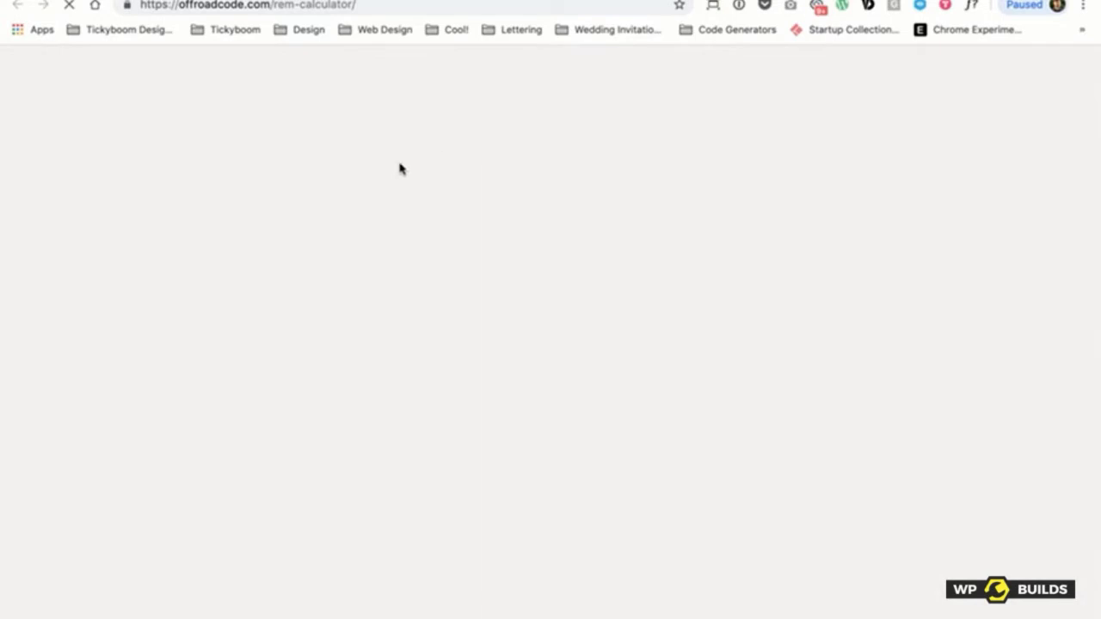
scroll(411, 190, "down", 3)
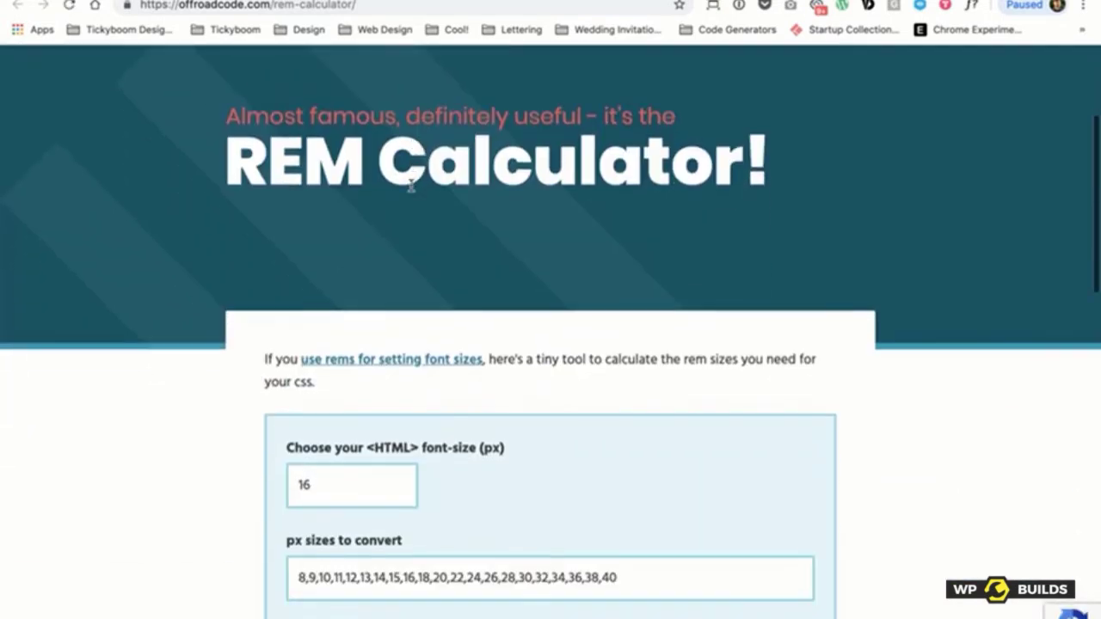
scroll(412, 190, "down", 1)
key("super+w")
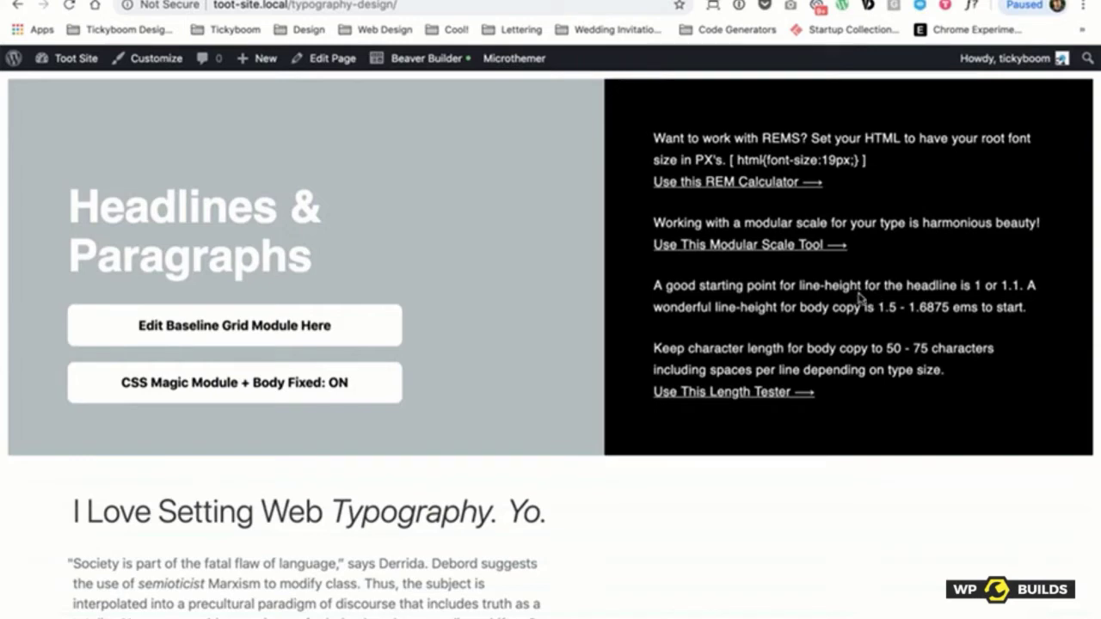
left_click(768, 246)
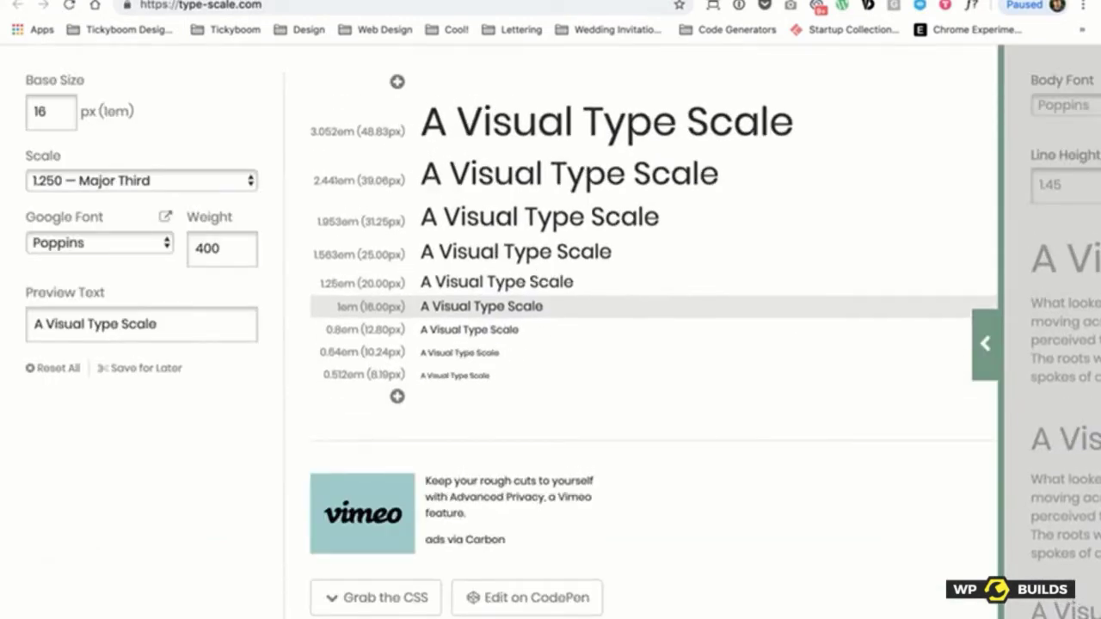
key("ctrl+w")
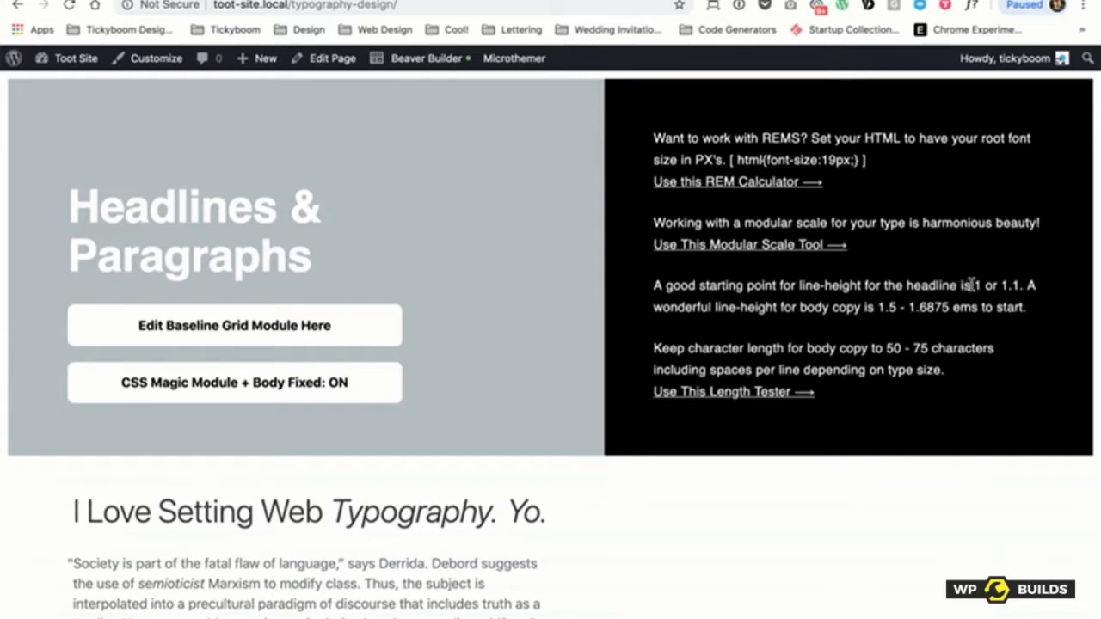
Step: Check the character length of the first paragraph's opening line with the linked length tester, and return to the page
scroll(777, 341, "down", 2)
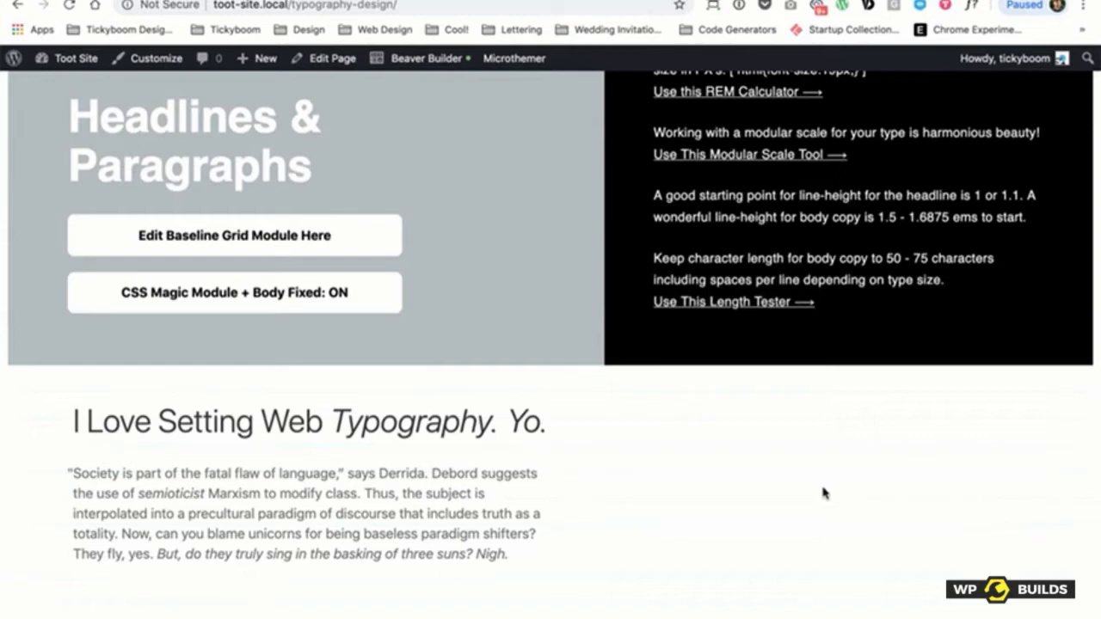
left_click(739, 305)
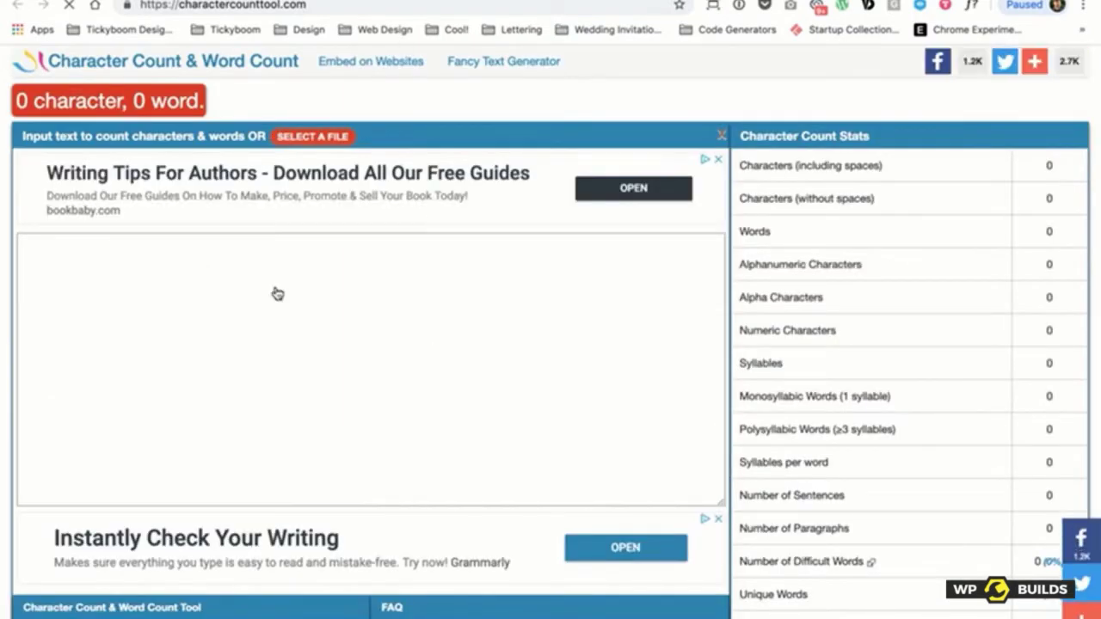
key("super+bracketleft")
left_click_drag(66, 474, 553, 474)
key("super+c")
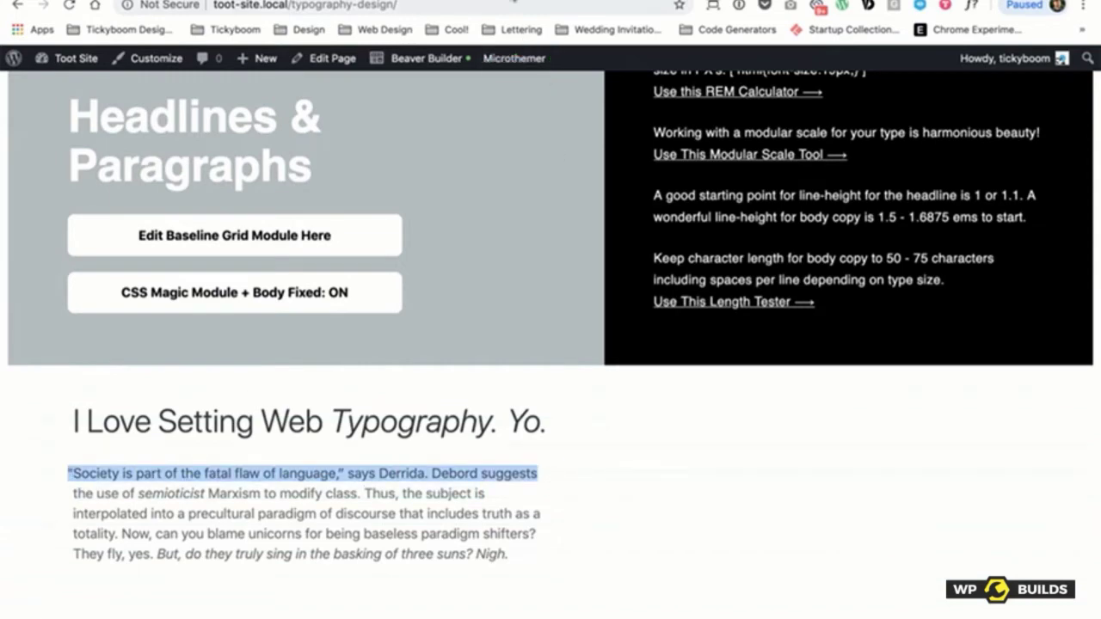
key("super+bracketright")
left_click(168, 333)
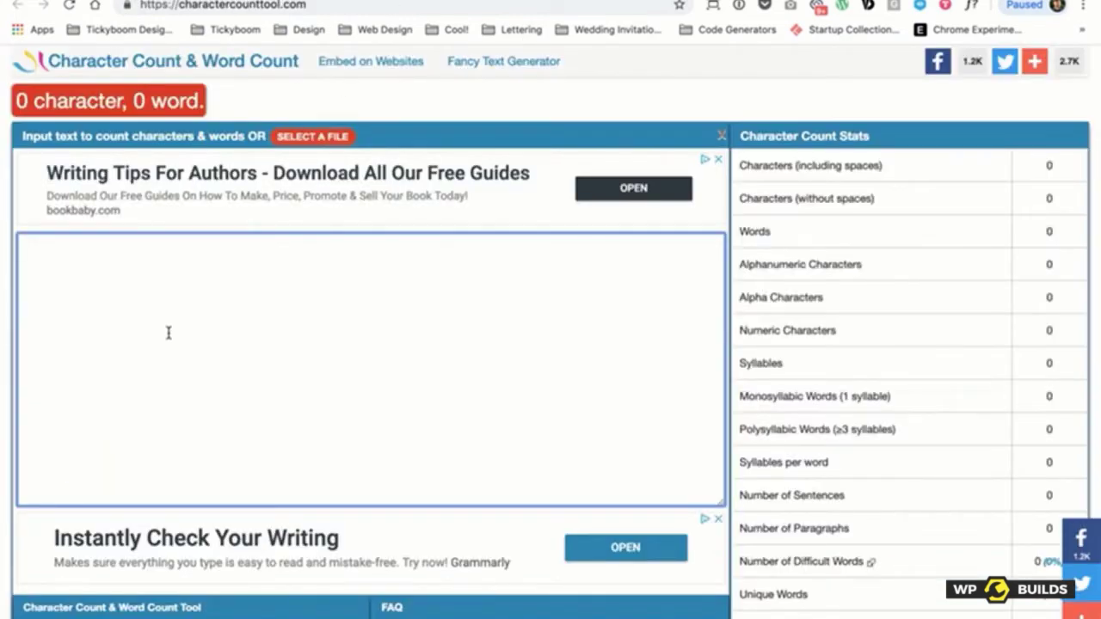
key("super+v")
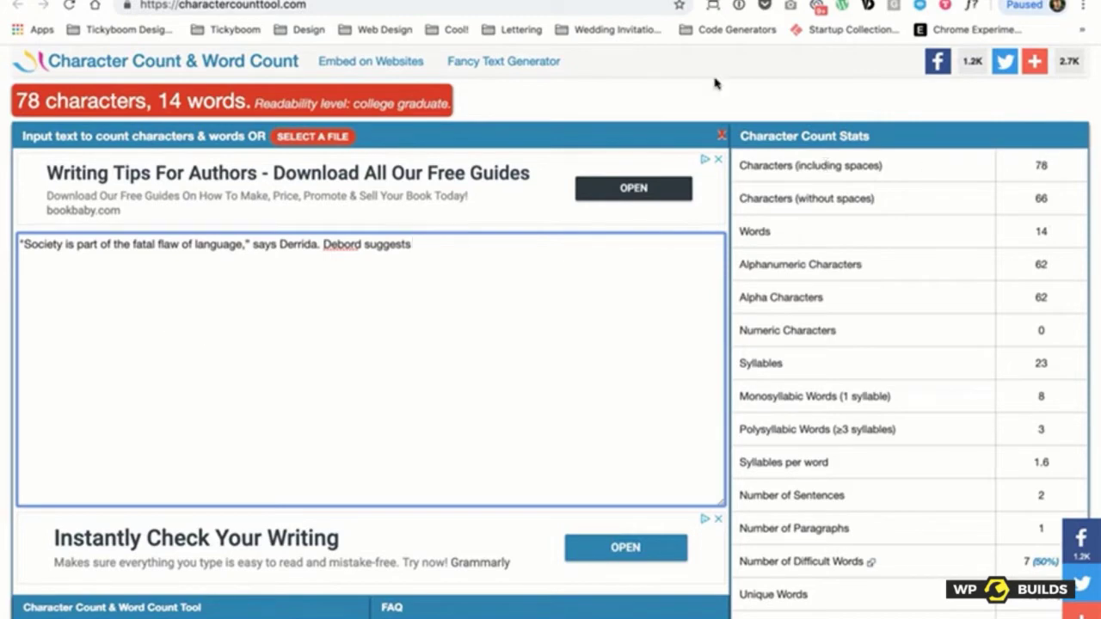
key("super+bracketleft")
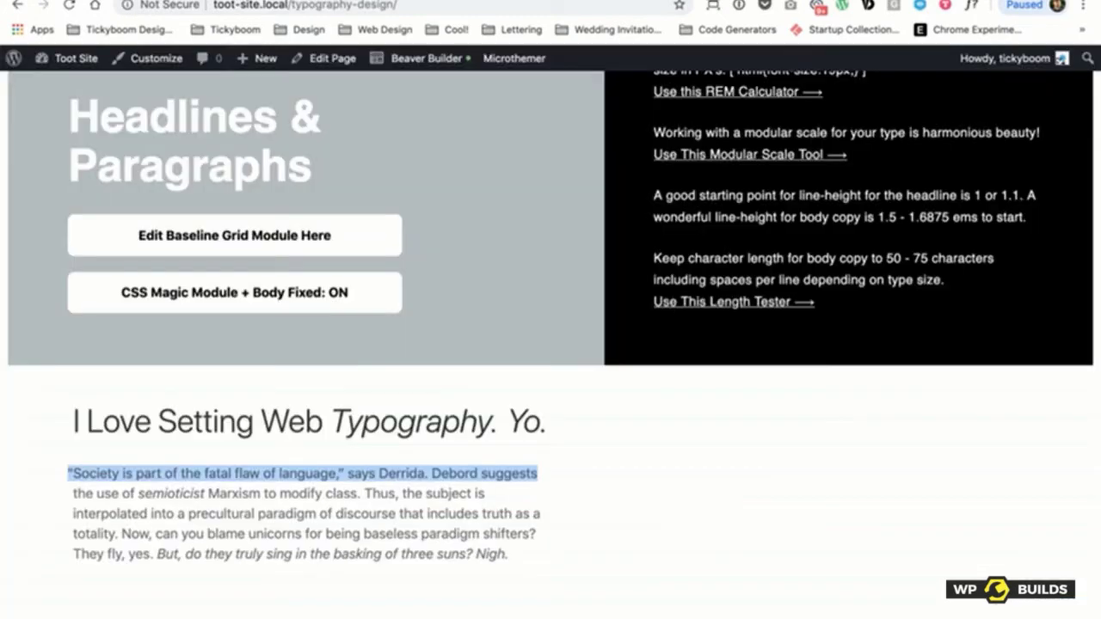
left_click(626, 475)
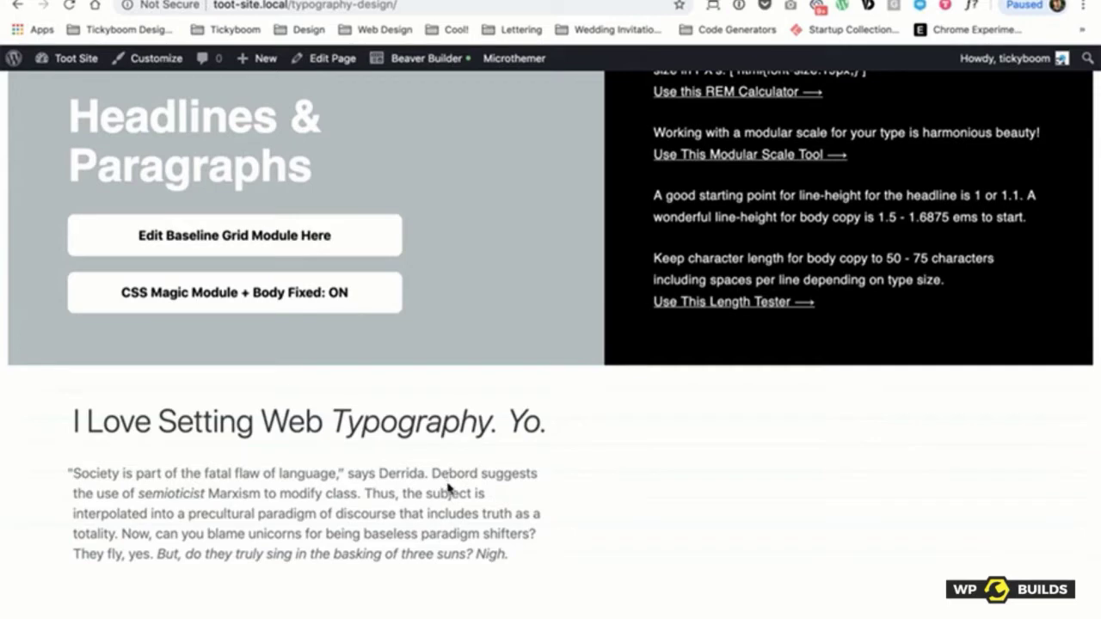
Step: Look over the type samples and reopen the Typography Design page in Beaver Builder at the first headline and paragraph
scroll(447, 487, "down", 5)
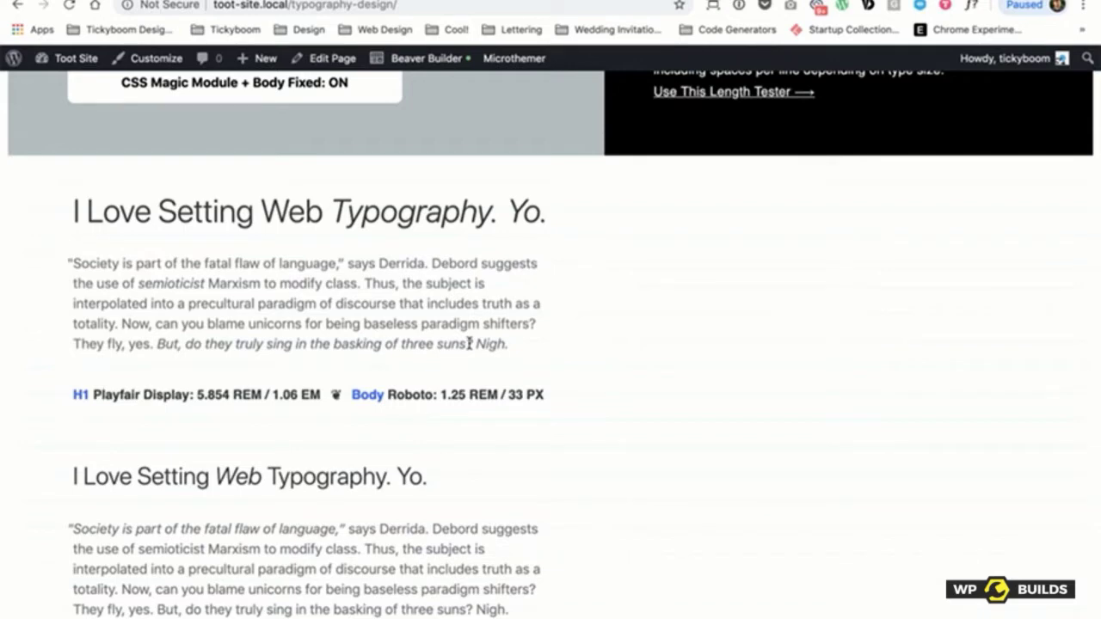
scroll(504, 316, "up", 5)
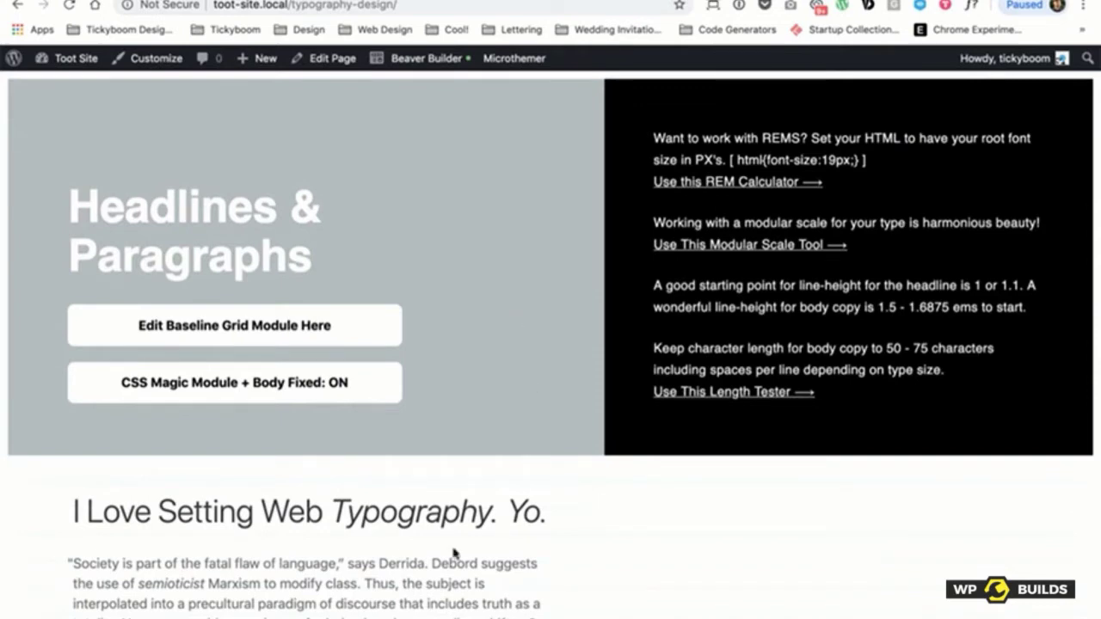
left_click(417, 58)
scroll(504, 338, "down", 3)
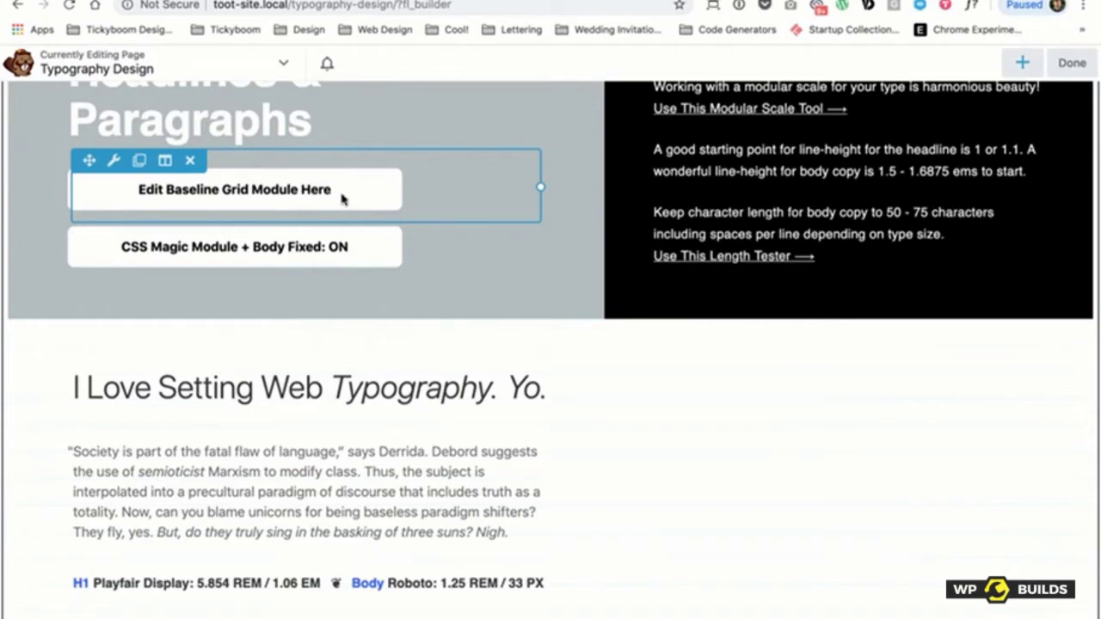
scroll(831, 442, "down", 3)
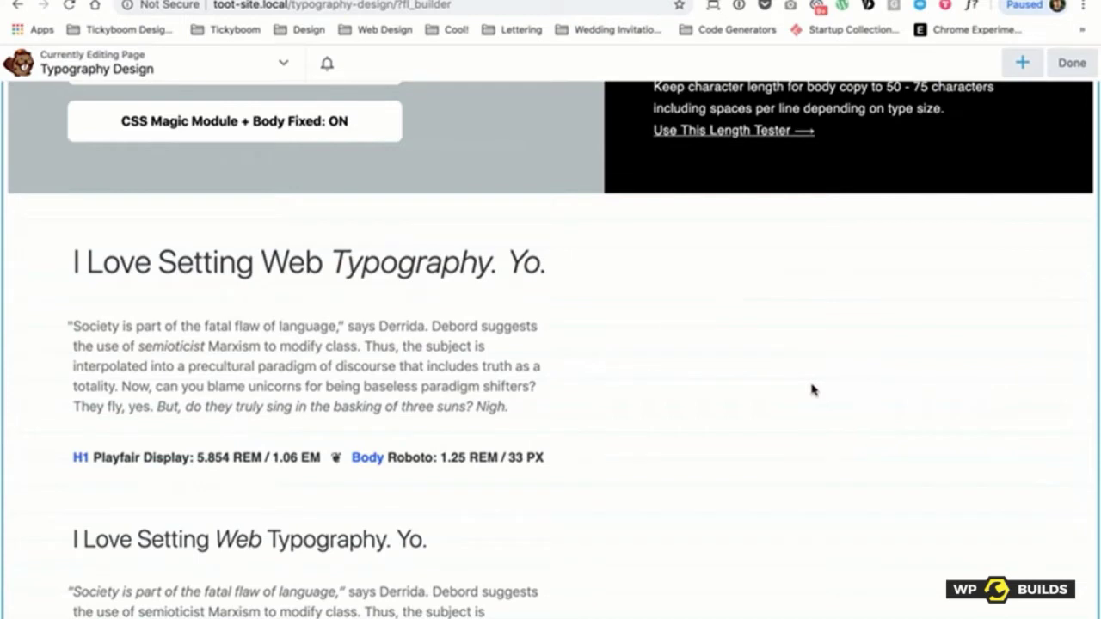
scroll(811, 389, "up", 2)
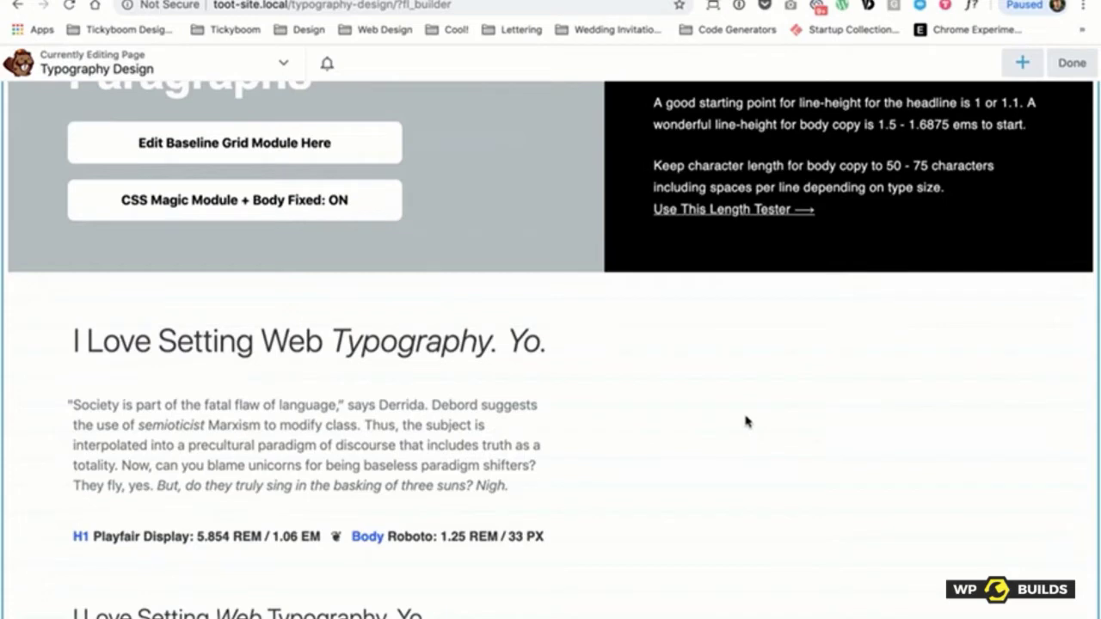
Step: Set the line height of the first sample paragraph to 33 px and save the text module
left_click(302, 438)
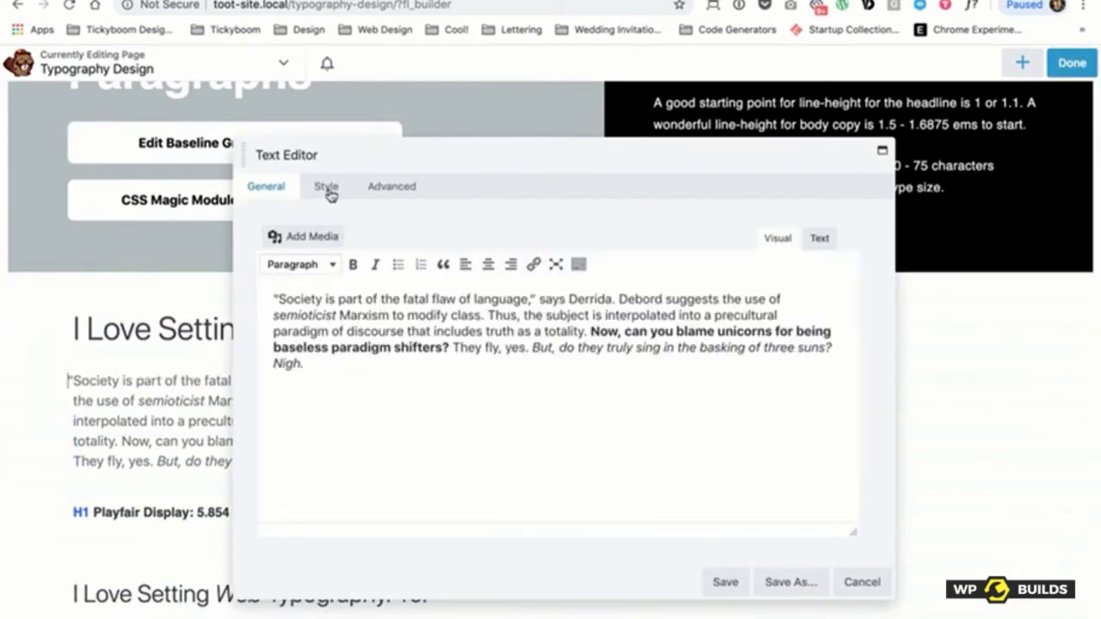
left_click(326, 187)
left_click(485, 286)
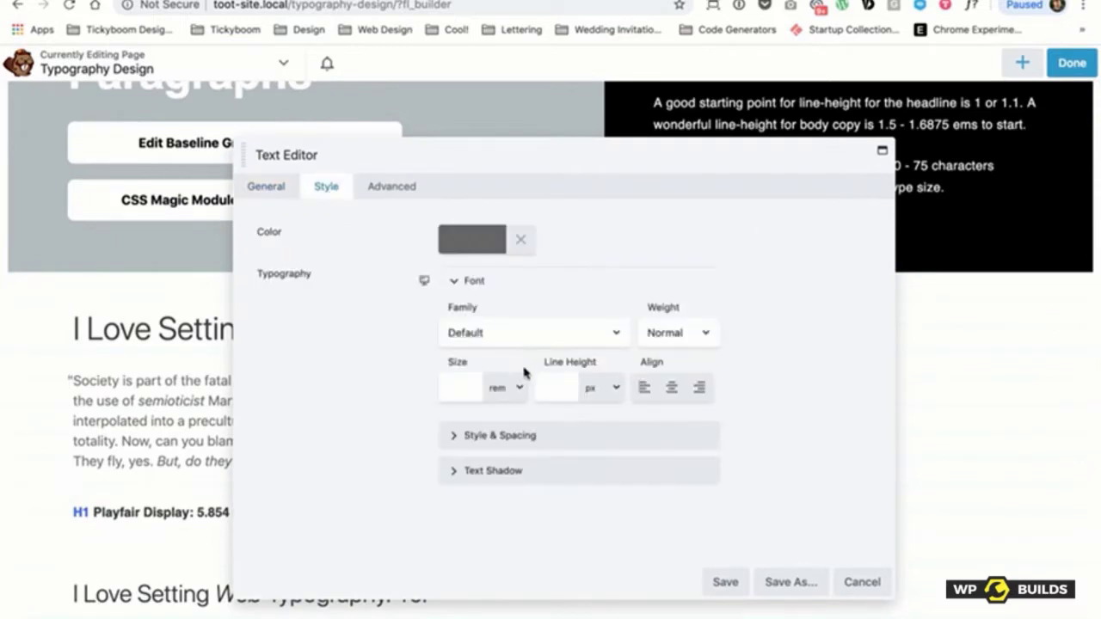
left_click(547, 386)
type("33")
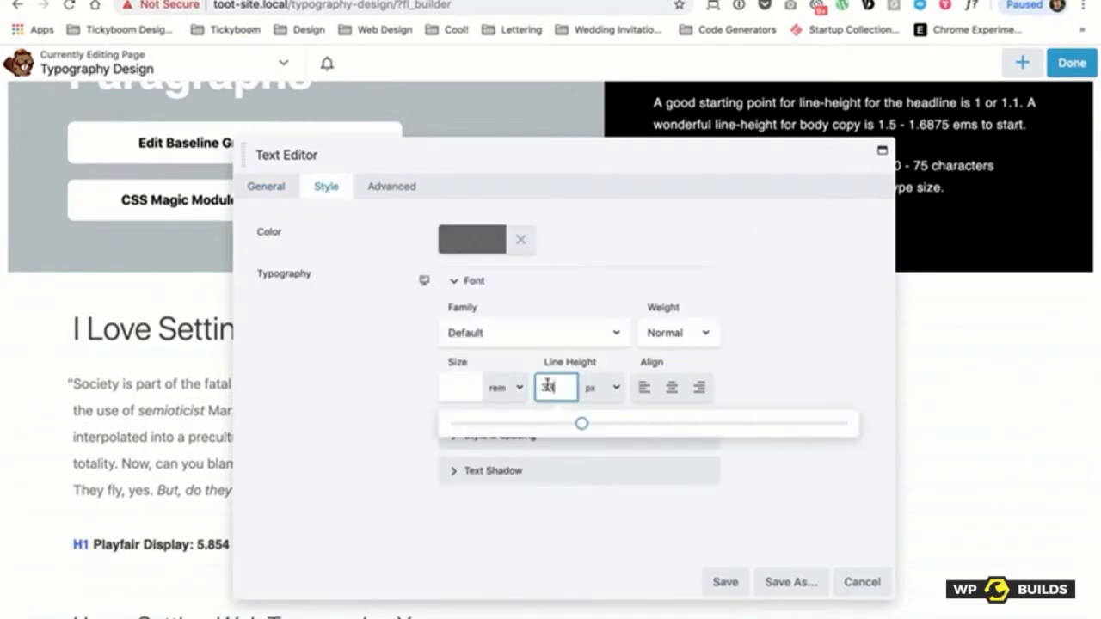
left_click(725, 582)
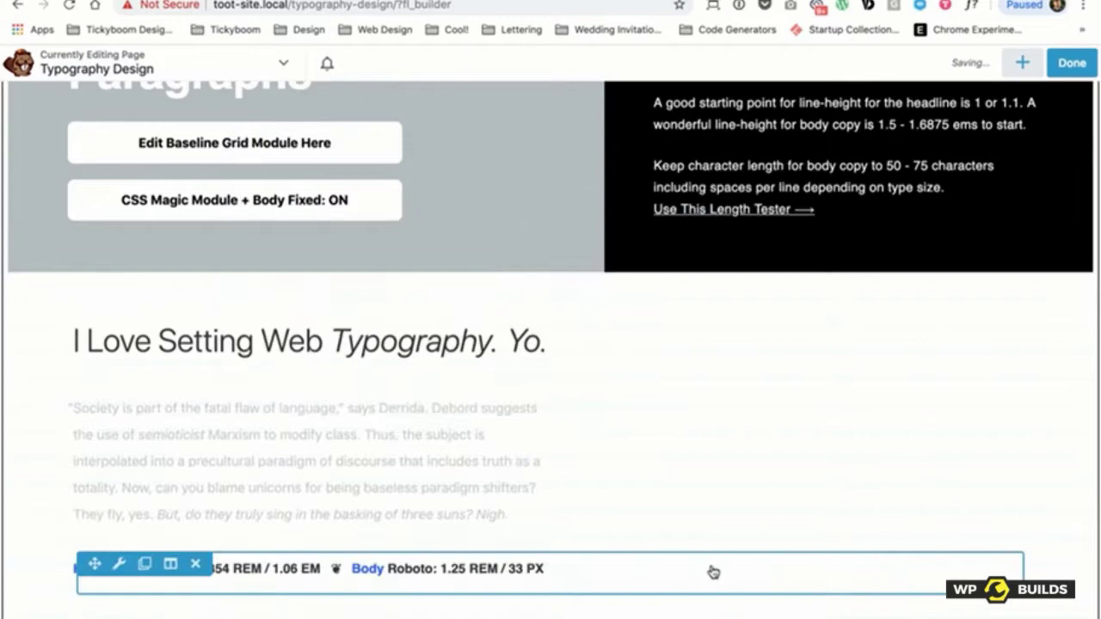
Step: Set the first sample paragraph's top margin to 50 px and save the text module
left_click(287, 432)
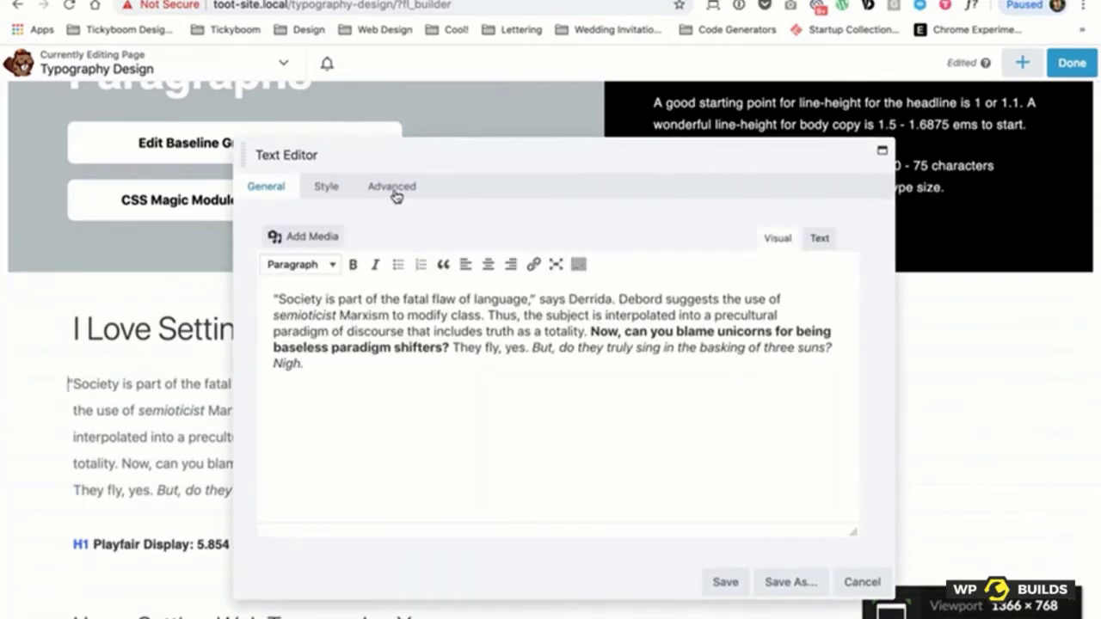
left_click(392, 191)
double_click(459, 267)
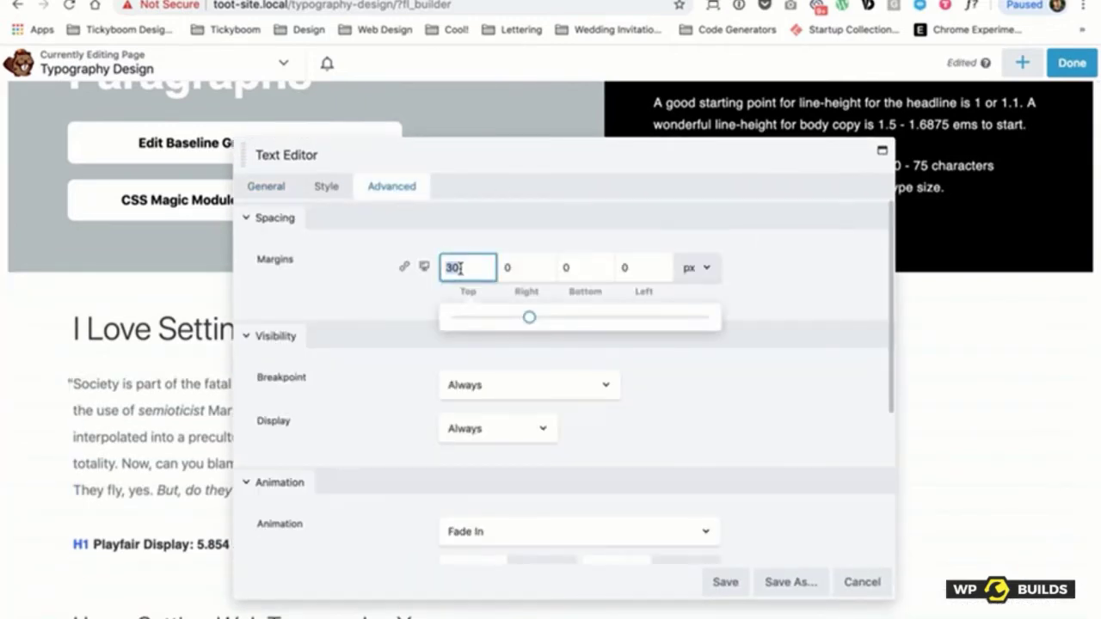
type("50")
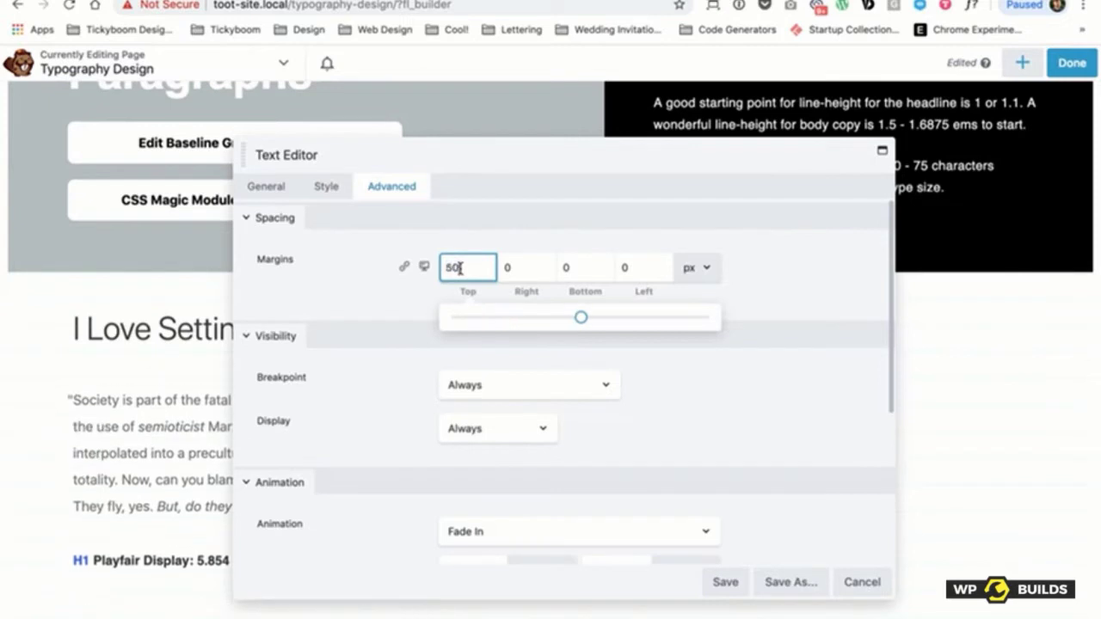
left_click(730, 583)
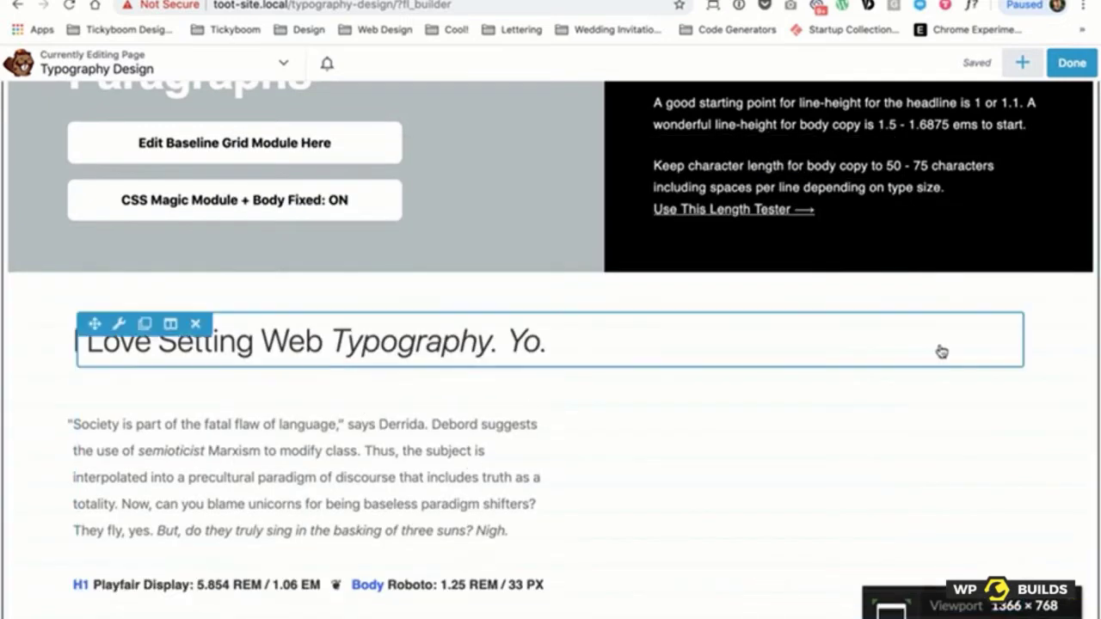
scroll(754, 418, "down", 2)
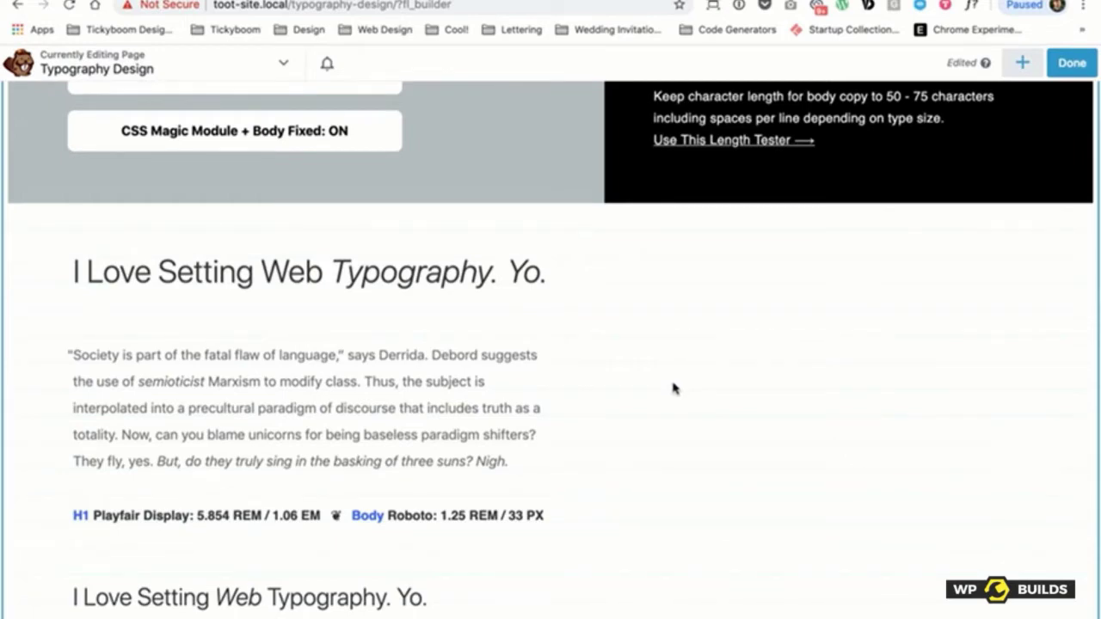
Step: Set the SVG height in the baseline grid HTML module's CSS to 45 and save the module
scroll(516, 435, "down", 1)
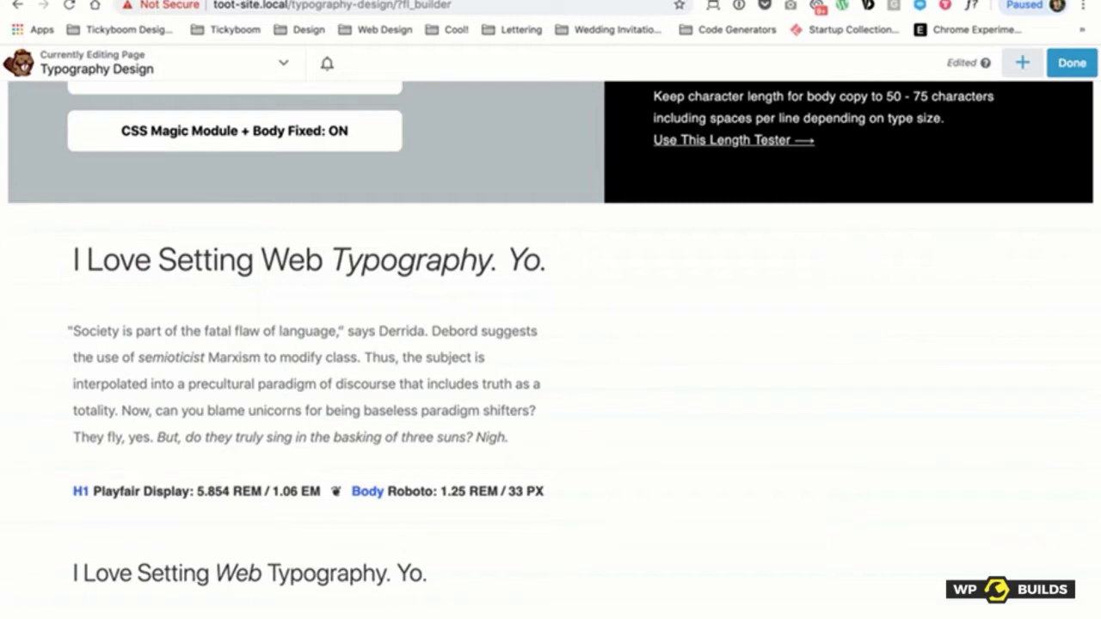
scroll(658, 110, "up", 4)
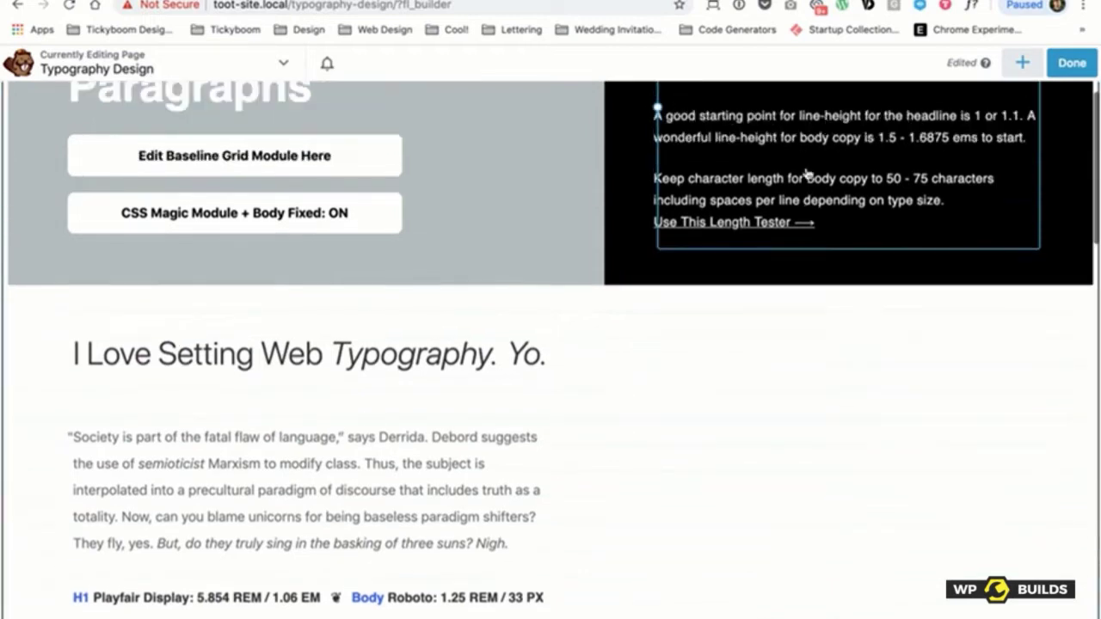
mouse_move(401, 221)
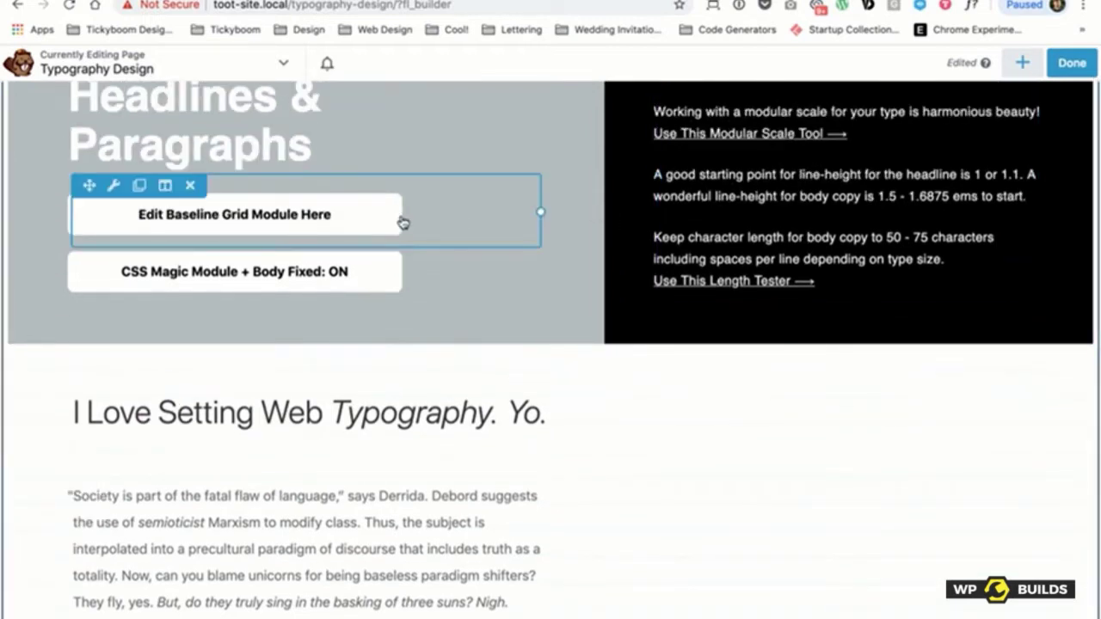
left_click(457, 226)
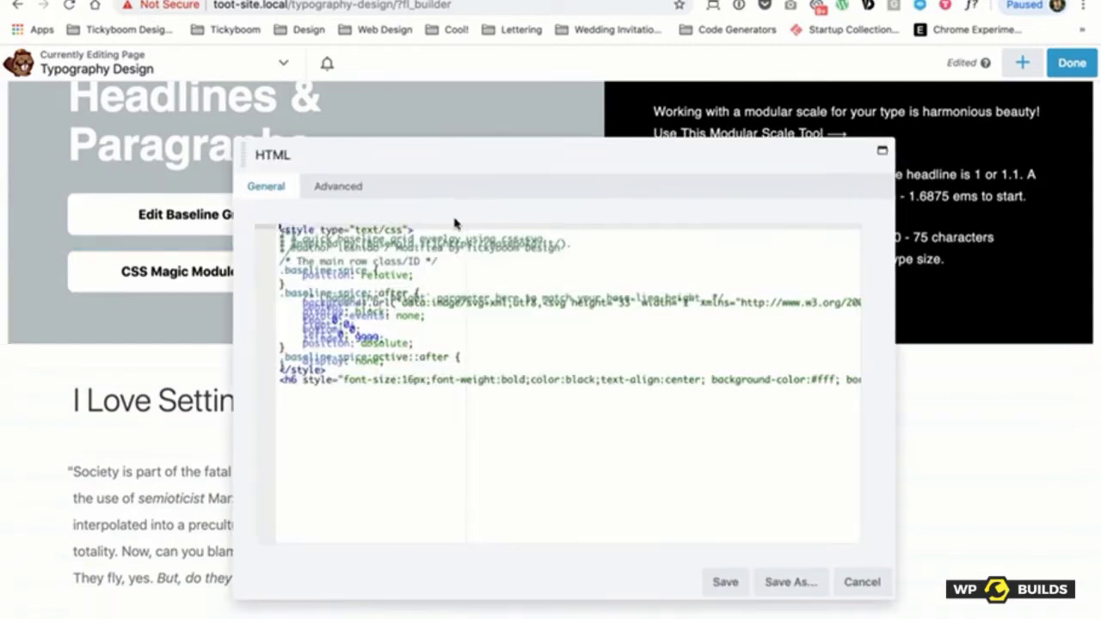
left_click_drag(496, 160, 642, 113)
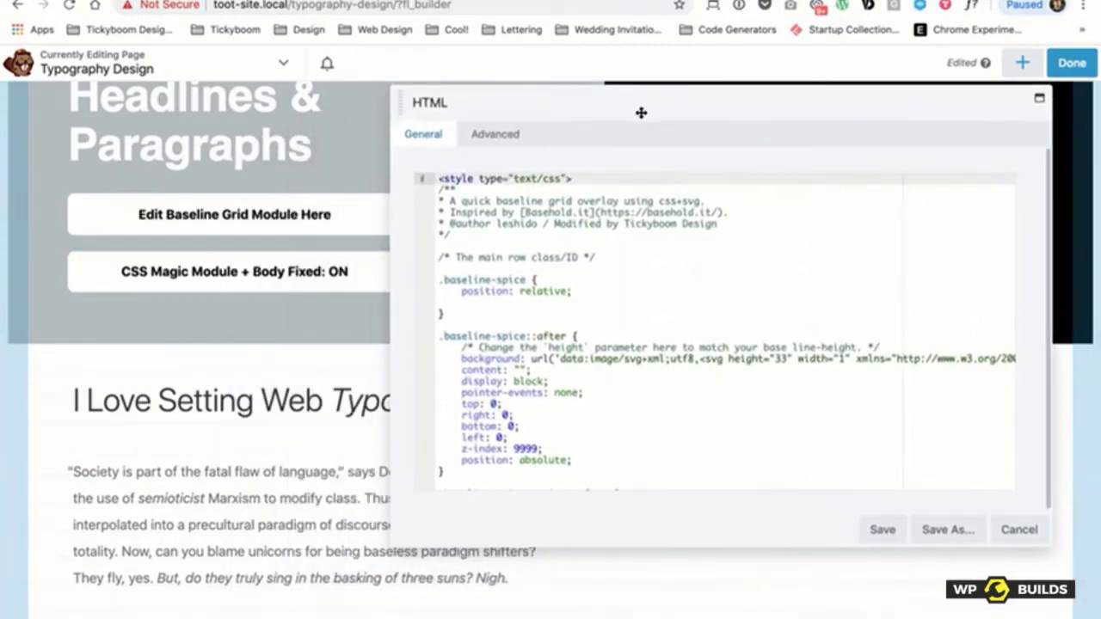
scroll(725, 310, "down", 4)
scroll(598, 306, "up", 4)
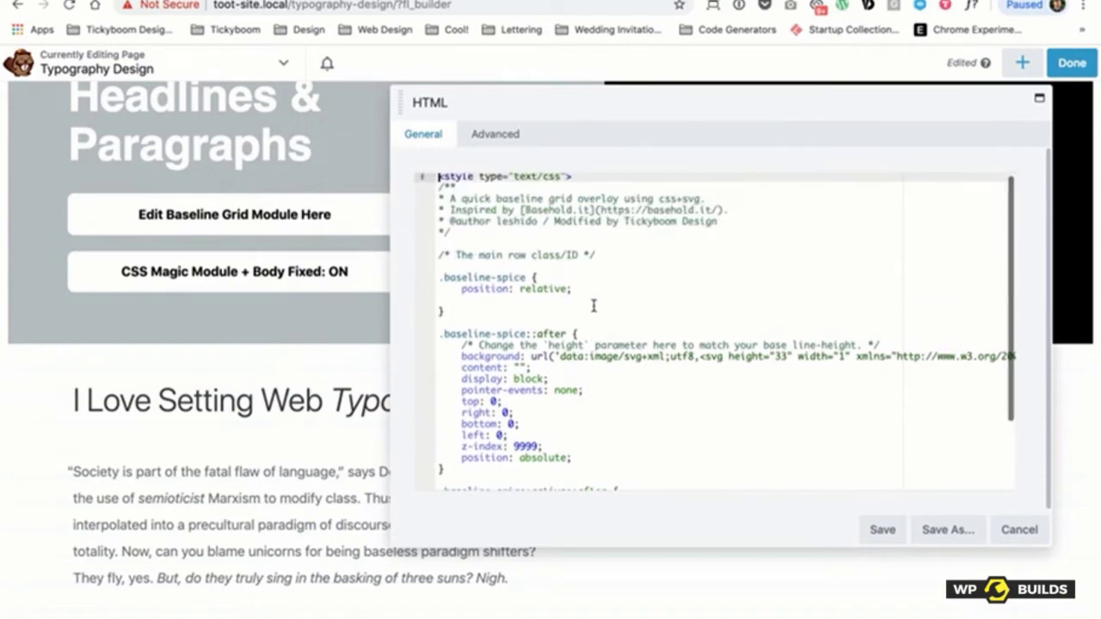
scroll(507, 295, "down", 2)
scroll(511, 293, "up", 2)
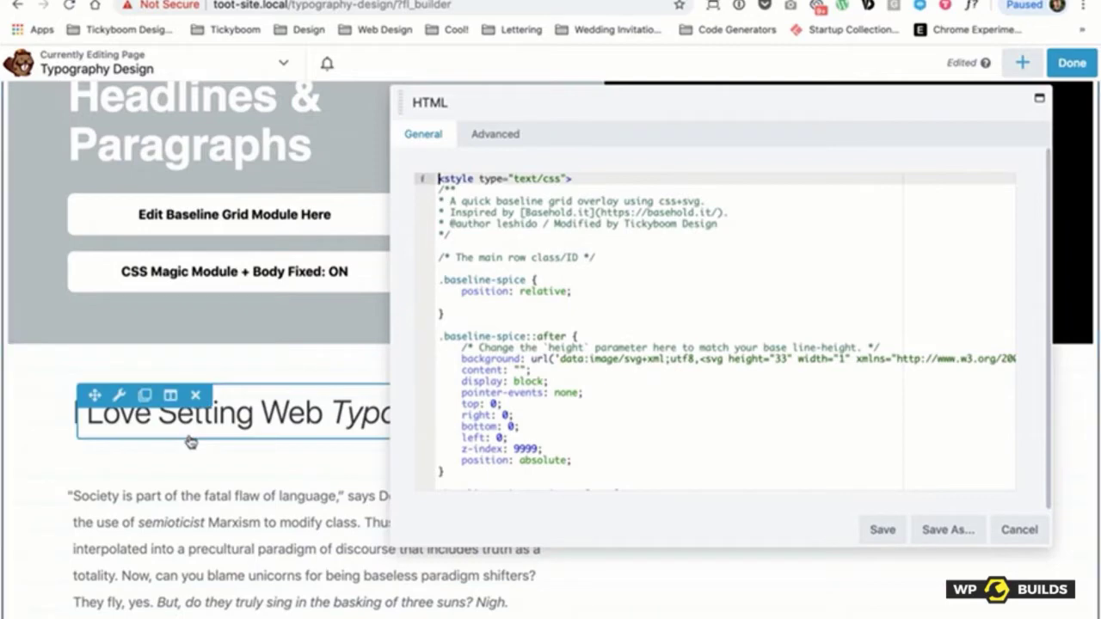
scroll(535, 344, "down", 3)
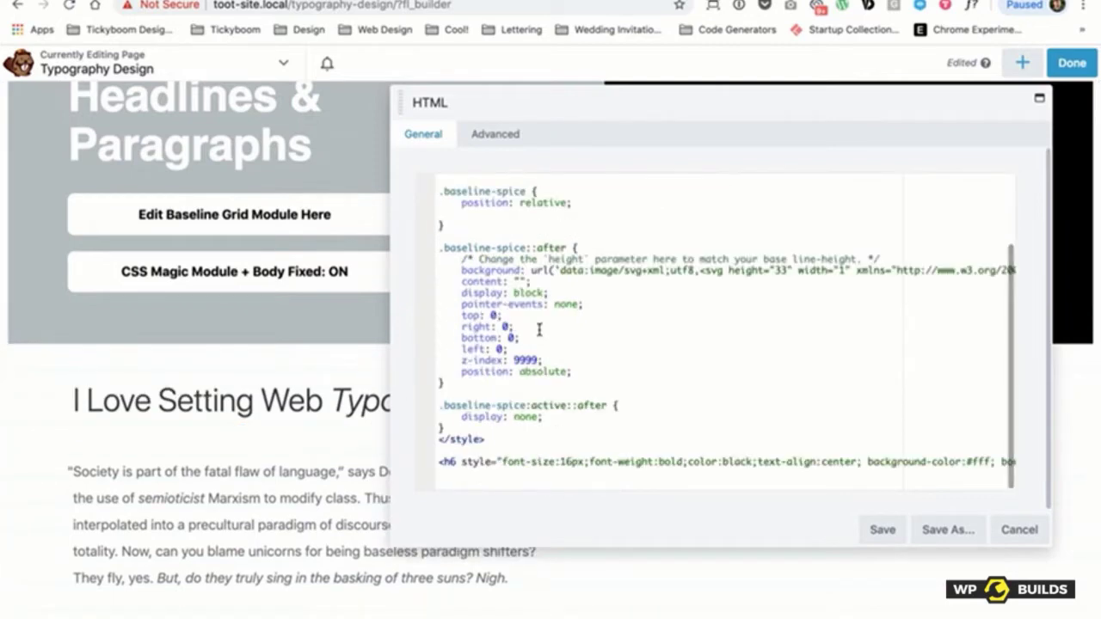
double_click(776, 270)
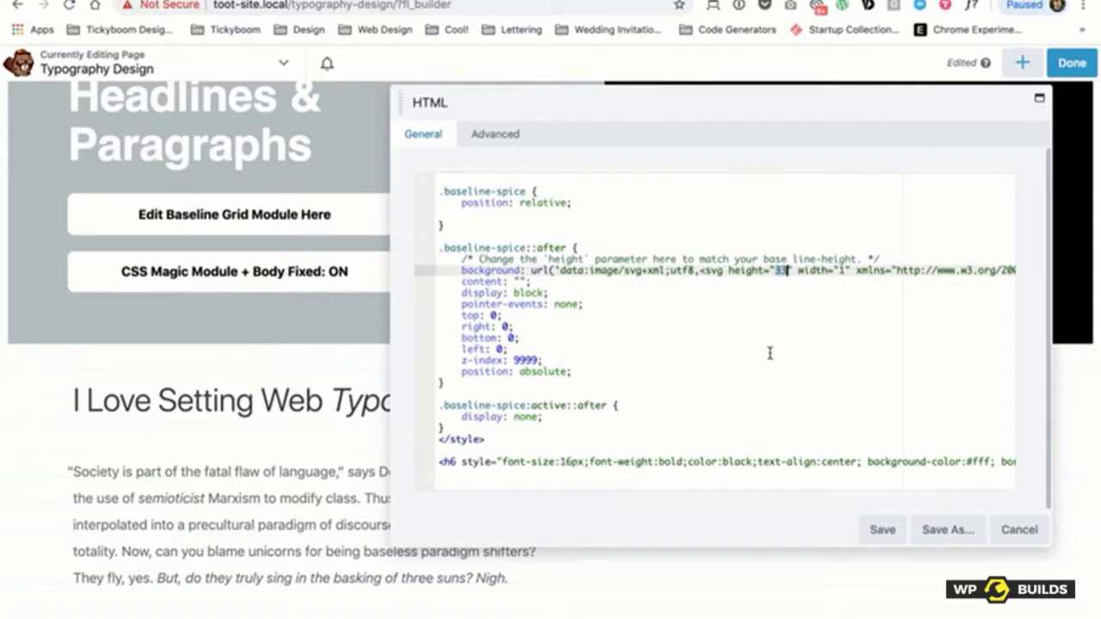
type("45")
left_click(882, 530)
Step: Set the line height of the first sample paragraph to 45 px and save the text module
scroll(370, 464, "down", 3)
left_click(366, 454)
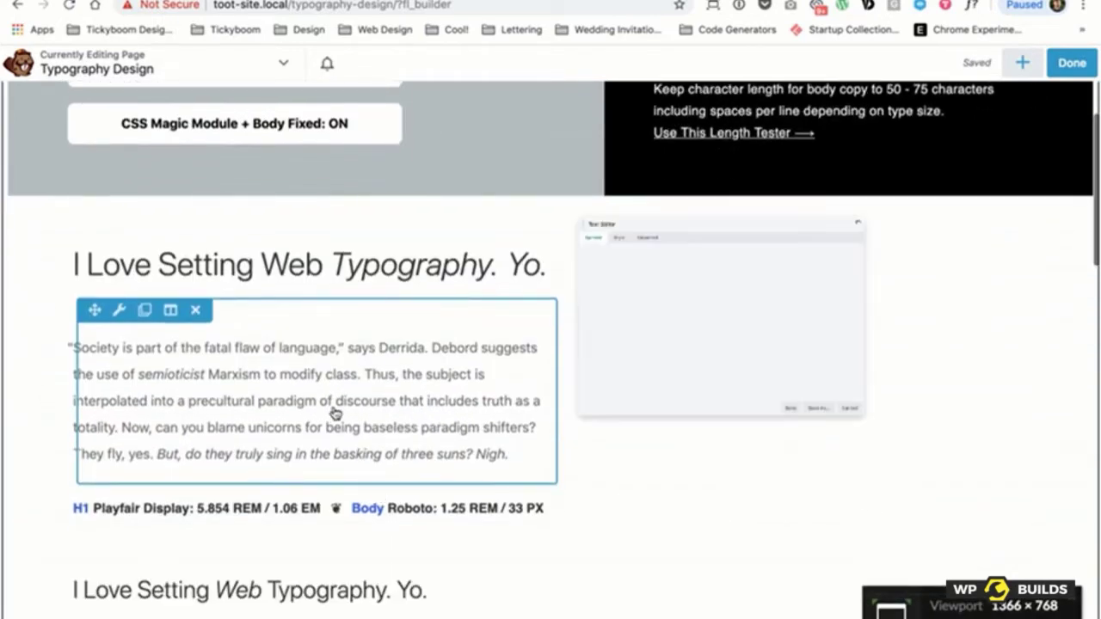
left_click(487, 137)
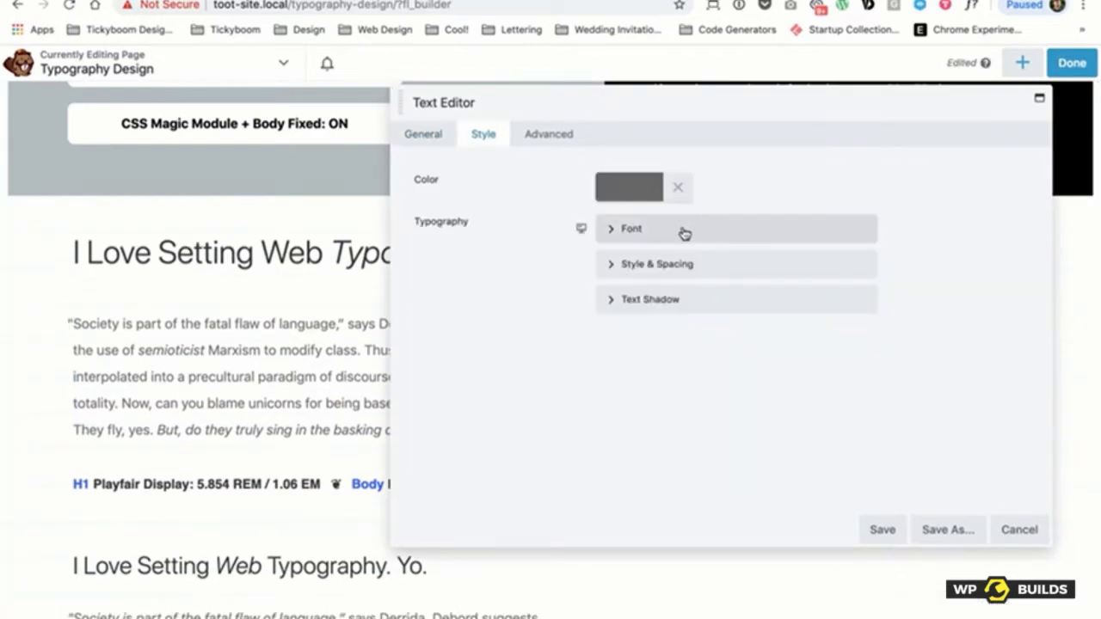
left_click(683, 230)
left_click(707, 334)
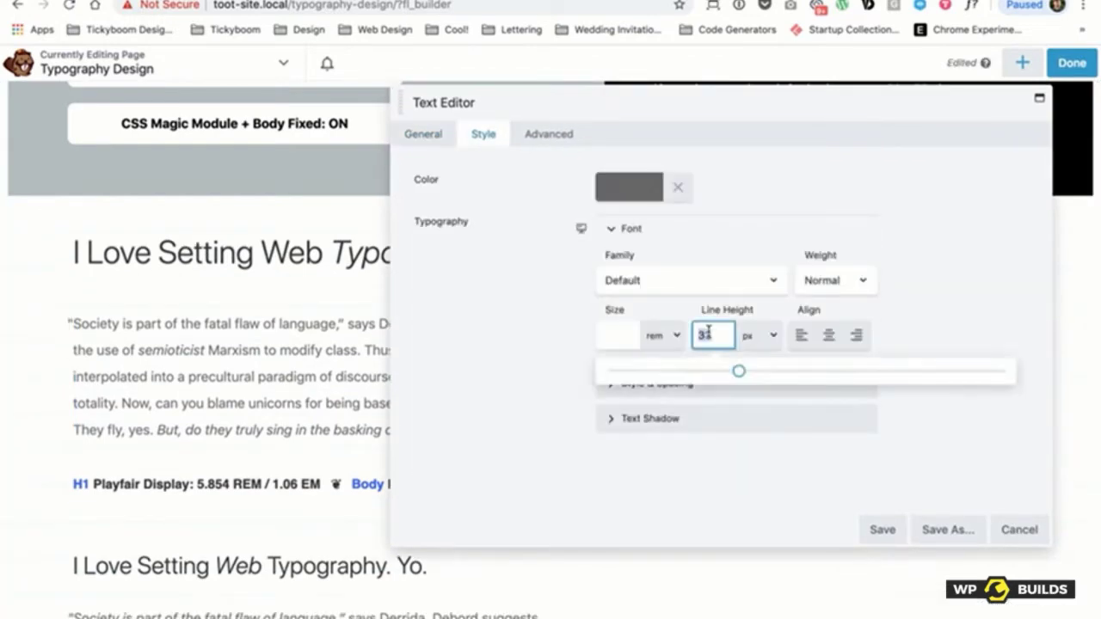
type("45")
left_click(886, 530)
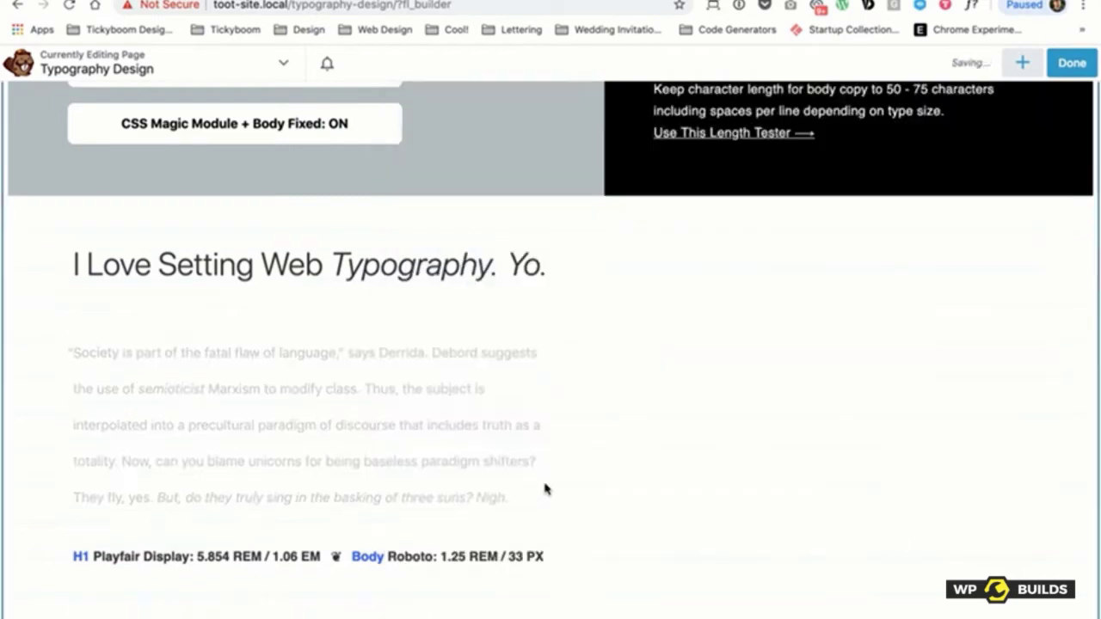
Step: Set the first sample paragraph's top margin to 58 px and save the text module
left_click(118, 309)
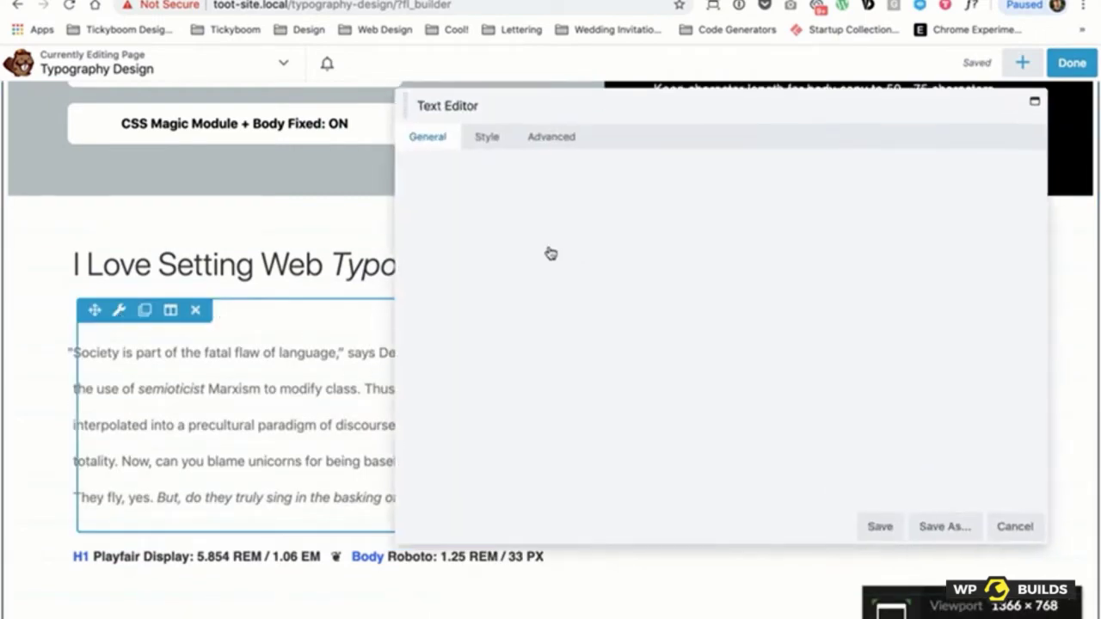
left_click(550, 143)
double_click(607, 214)
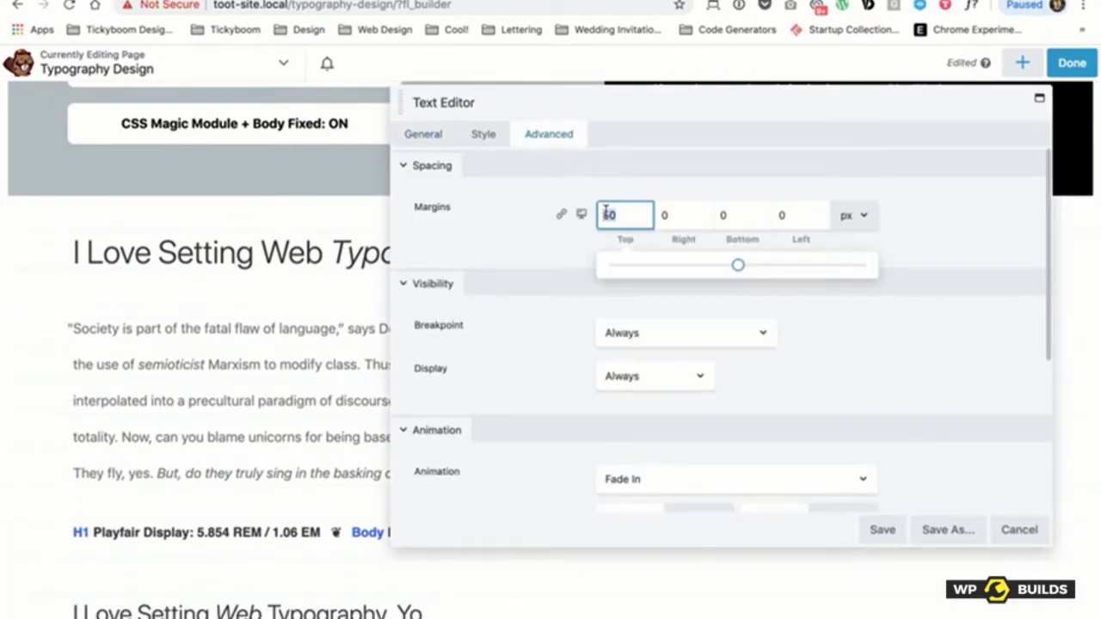
key("Up")
key("Up")
key("Up")
key("Up")
key("Up")
key("Up")
key("Up")
key("Up")
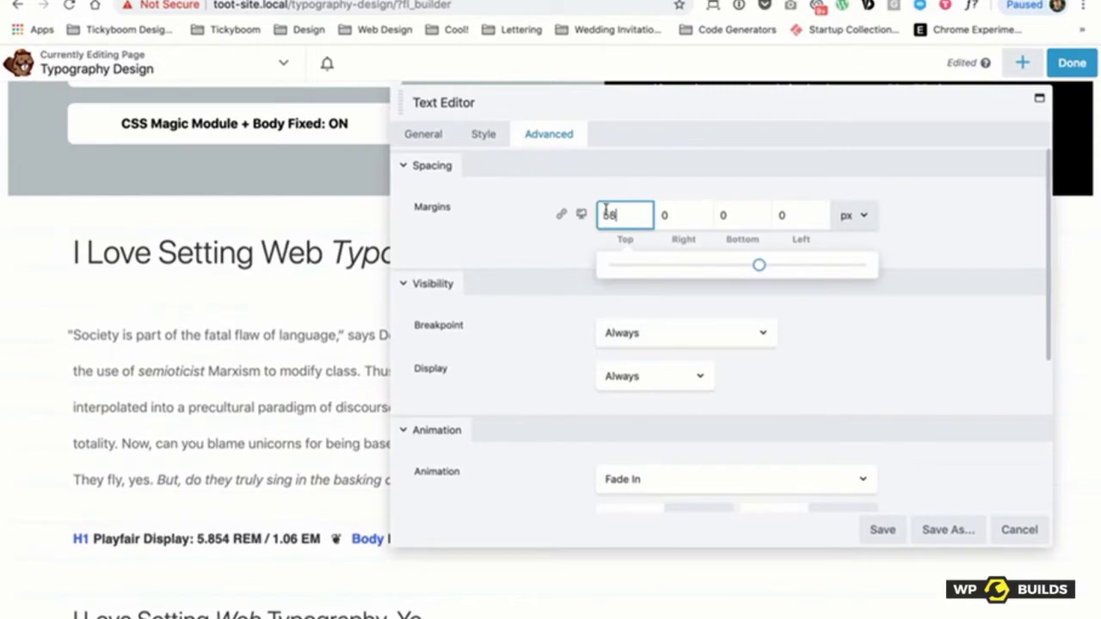
left_click(885, 530)
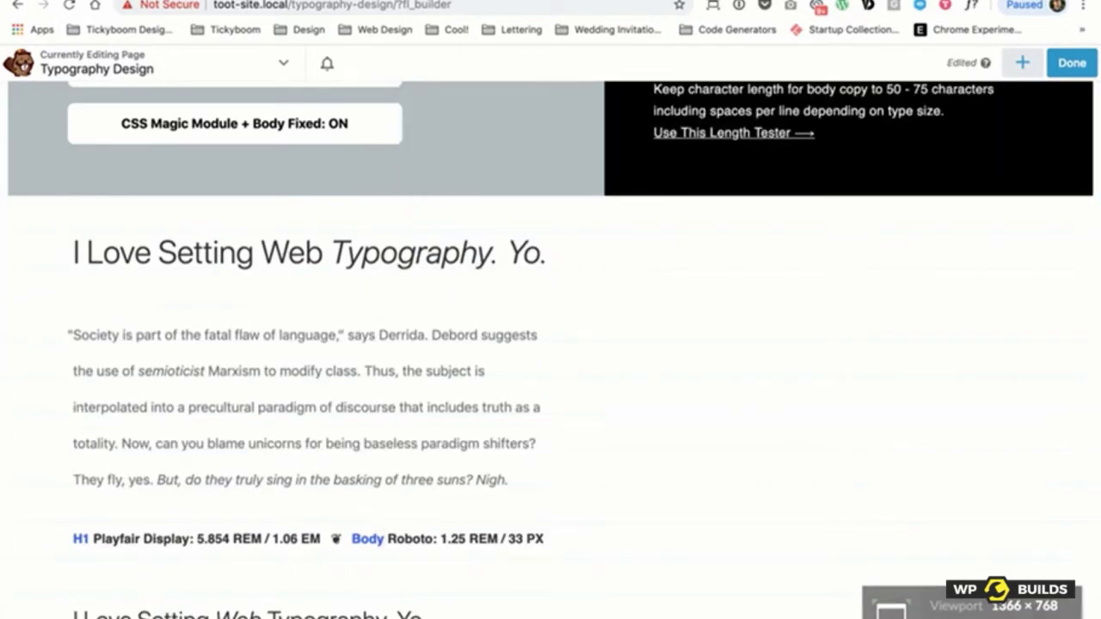
Step: Clear the line height value of the first sample paragraph and save the text module
left_click(273, 410)
left_click(488, 138)
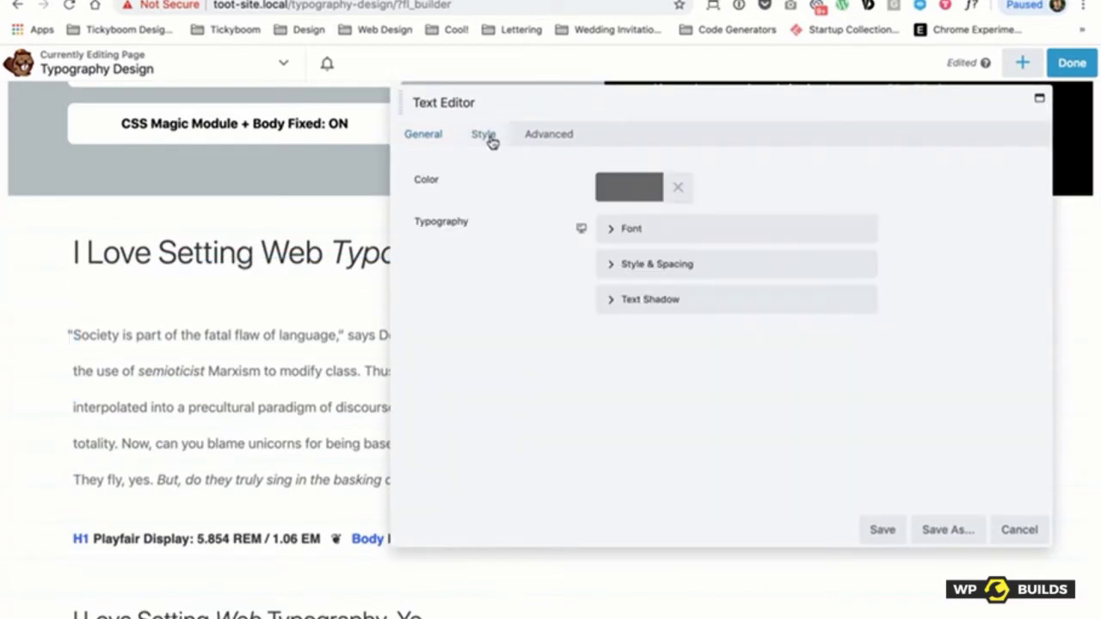
left_click(642, 230)
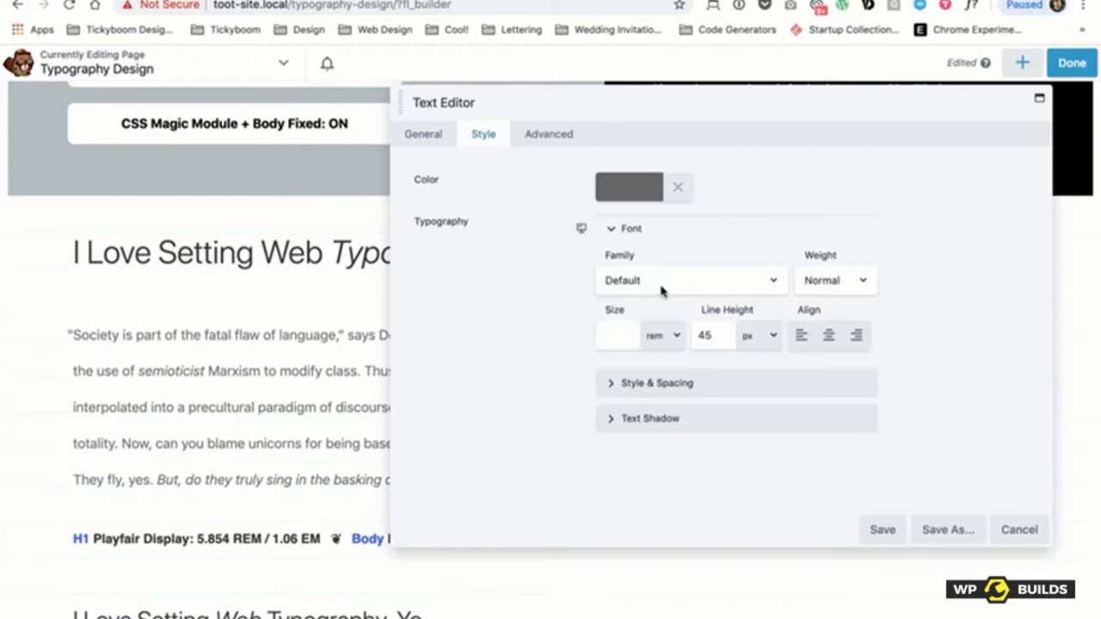
left_click(697, 335)
key("BackSpace")
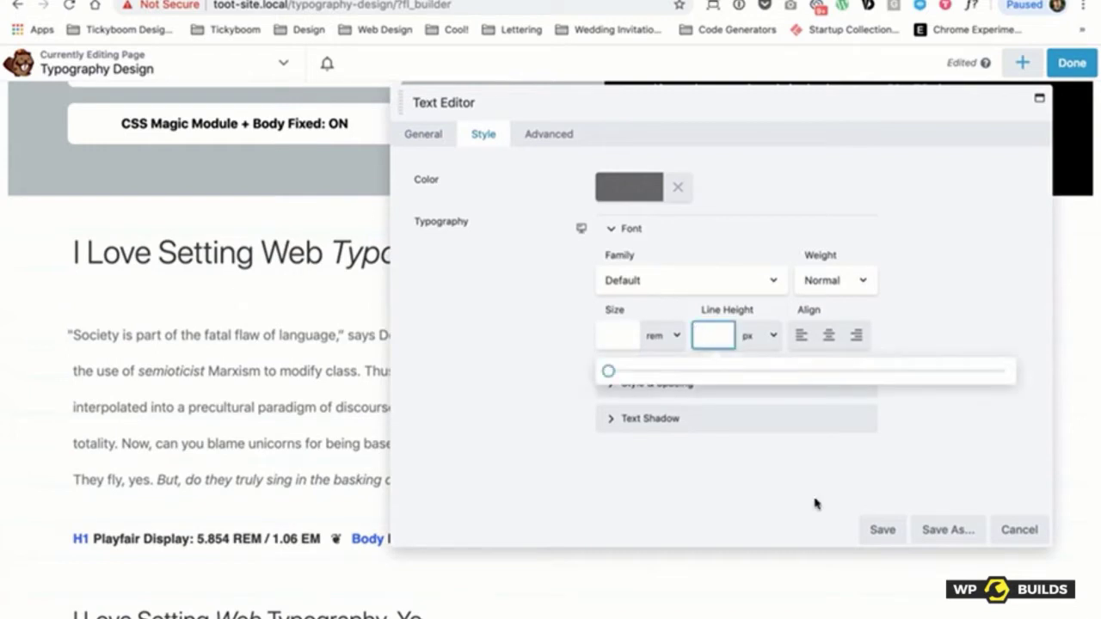
left_click(879, 529)
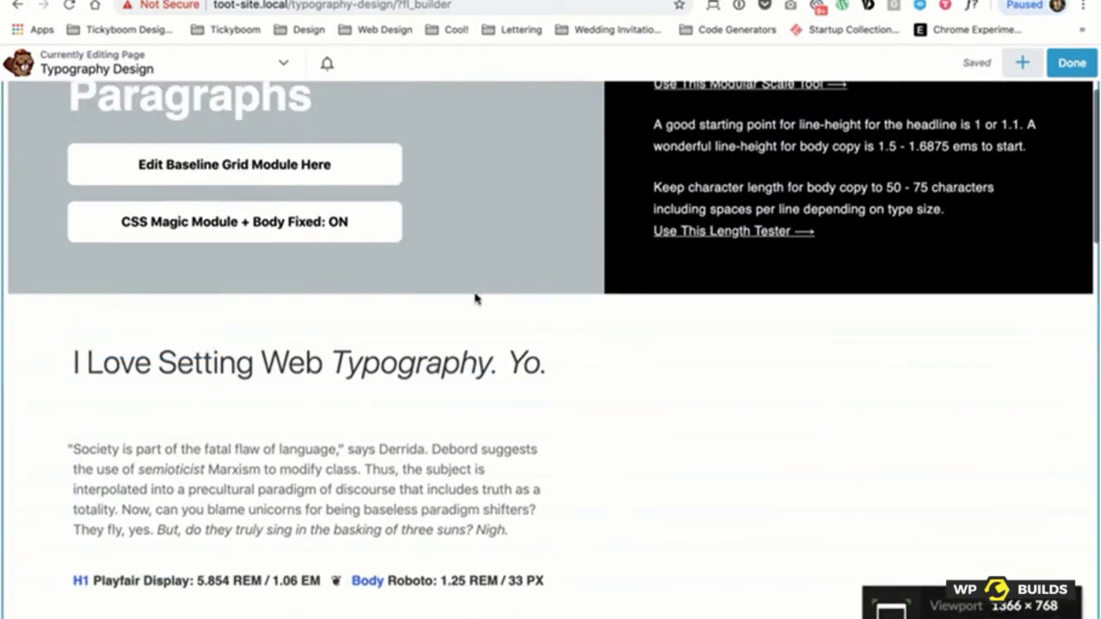
Step: Set the SVG height in the baseline grid HTML module back to 33 and save the module
left_click(436, 167)
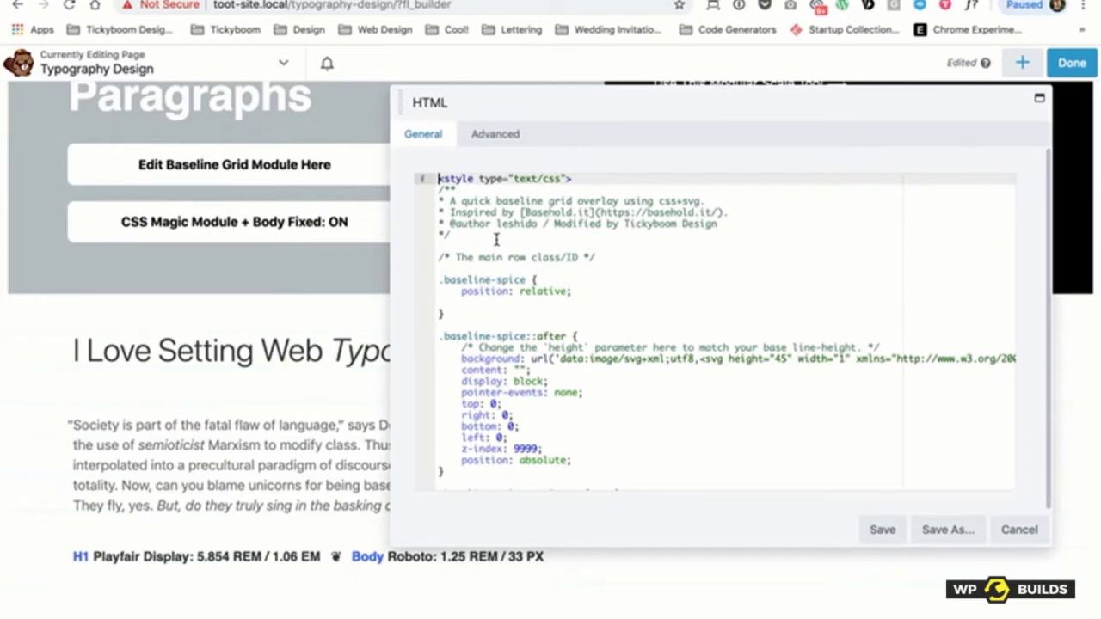
left_click(784, 358)
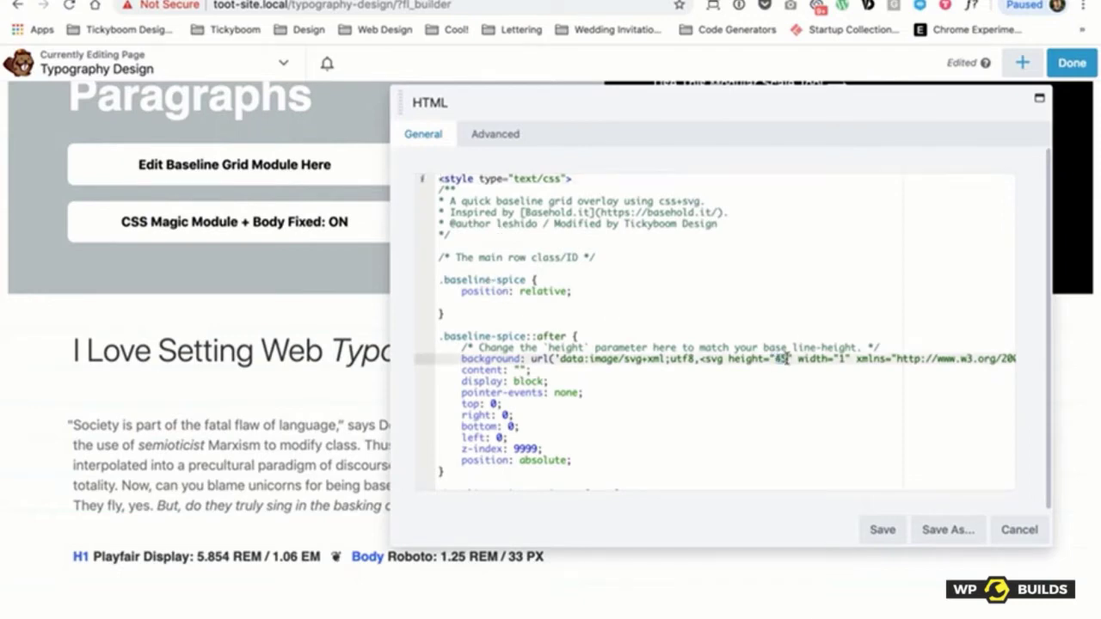
type("33")
left_click(870, 528)
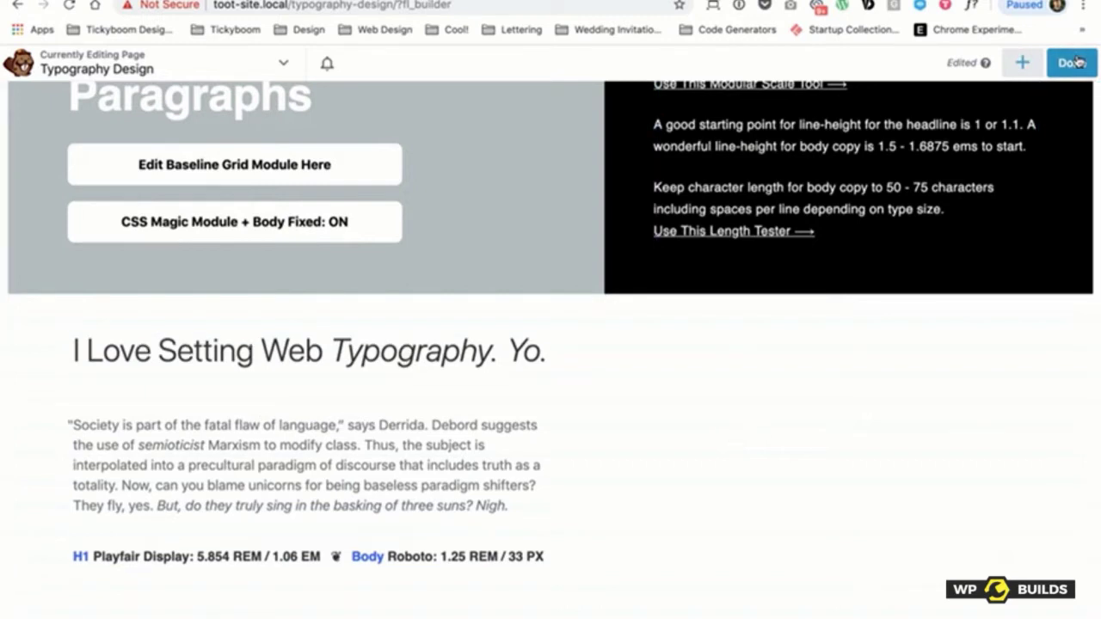
Step: Set the first sample paragraph's top margin to 30 px, save the text module and publish the page
mouse_move(227, 433)
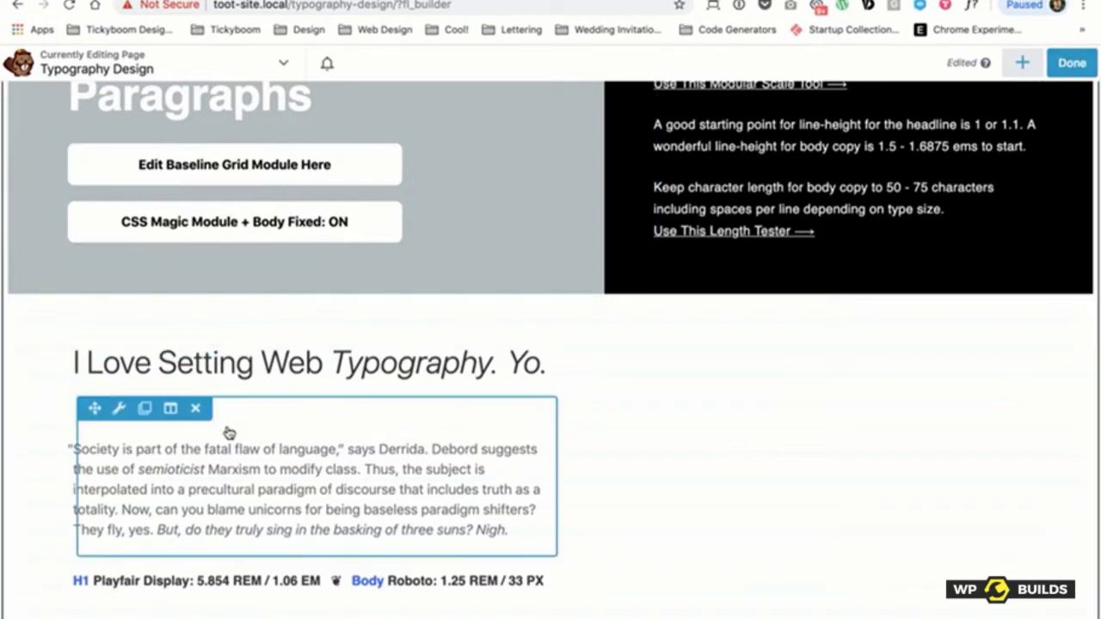
left_click(119, 409)
left_click(566, 135)
left_click(623, 218)
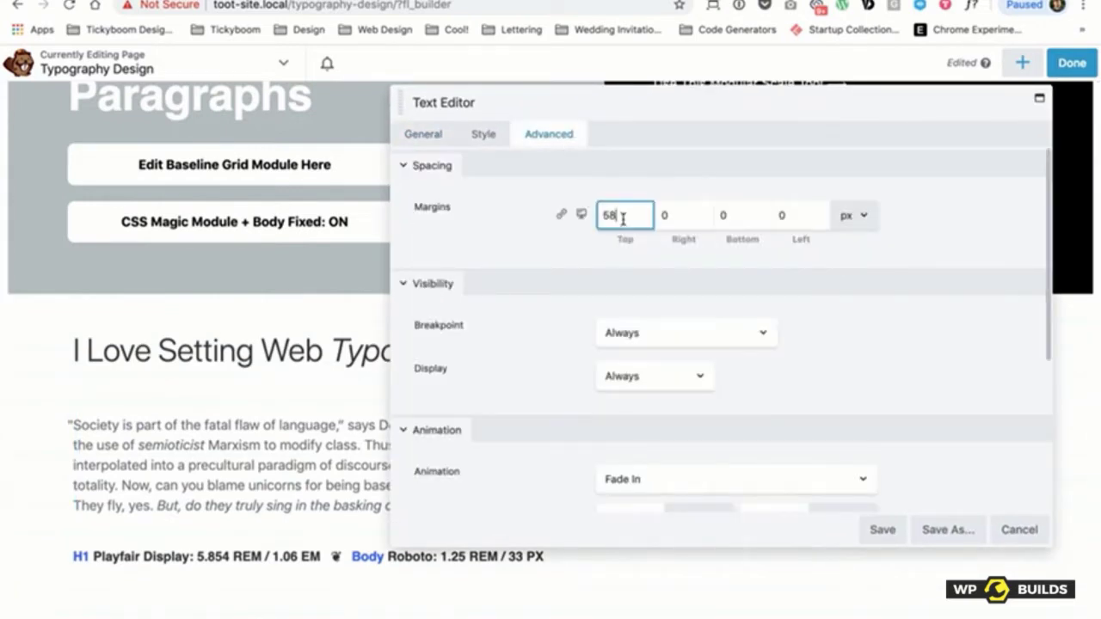
double_click(623, 219)
type("30")
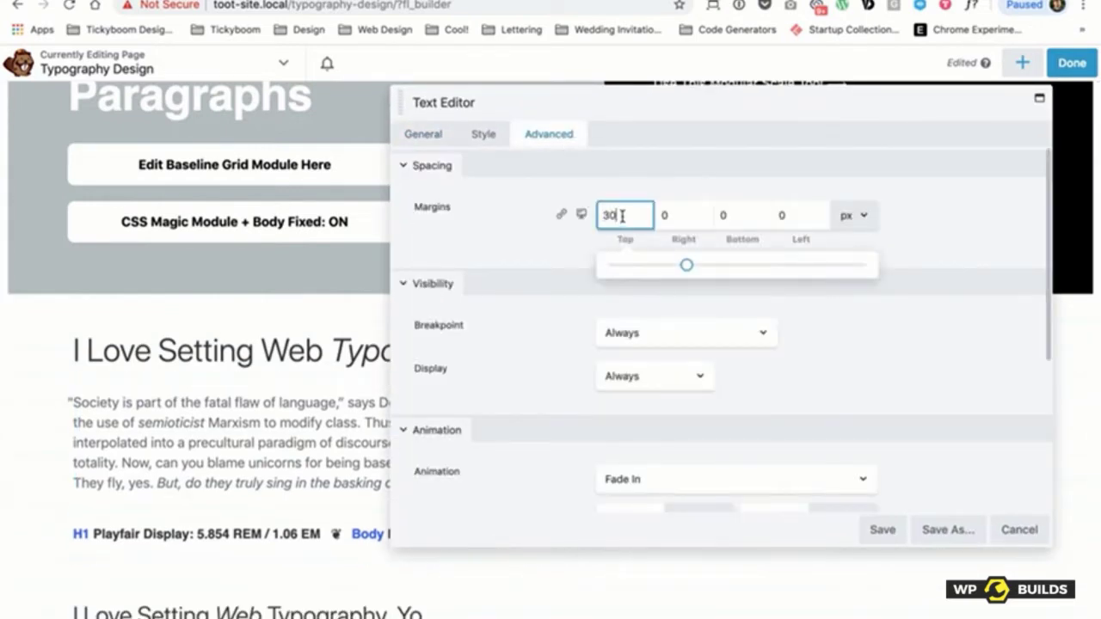
left_click(881, 531)
left_click(1068, 63)
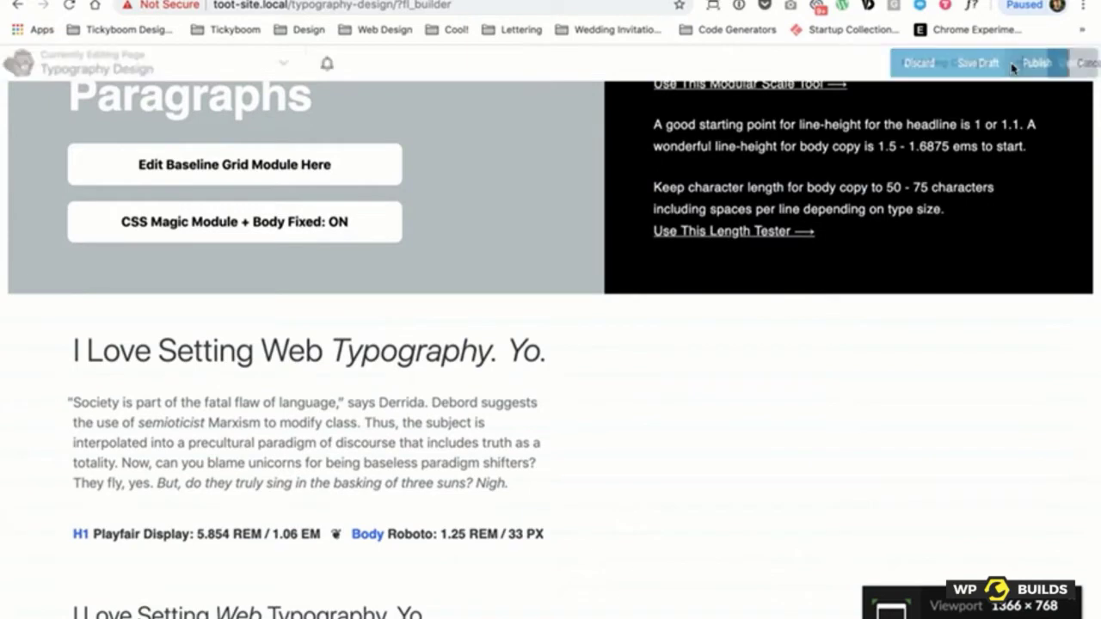
left_click(1012, 68)
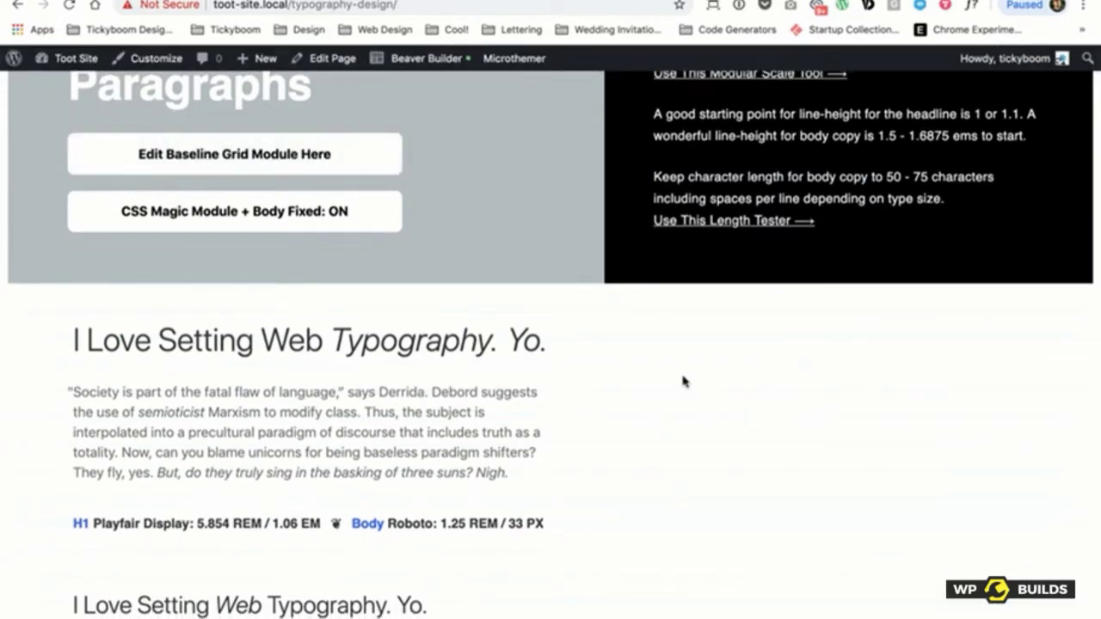
Step: Look over the theme's Typography settings for body and headings in the Customizer, and return to the Typography Design page
left_click(157, 62)
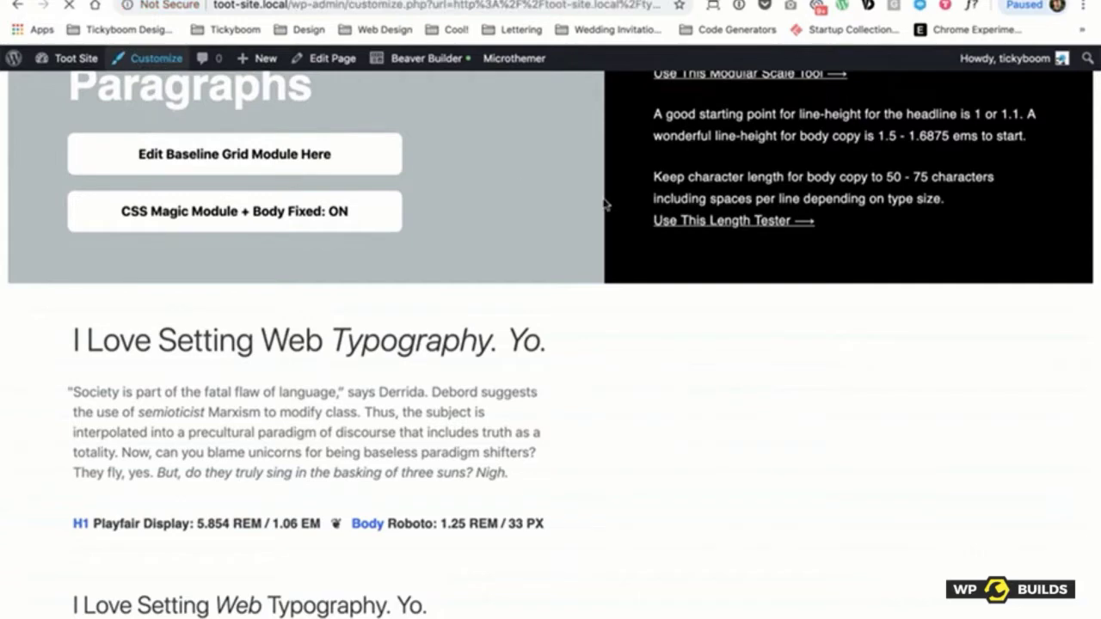
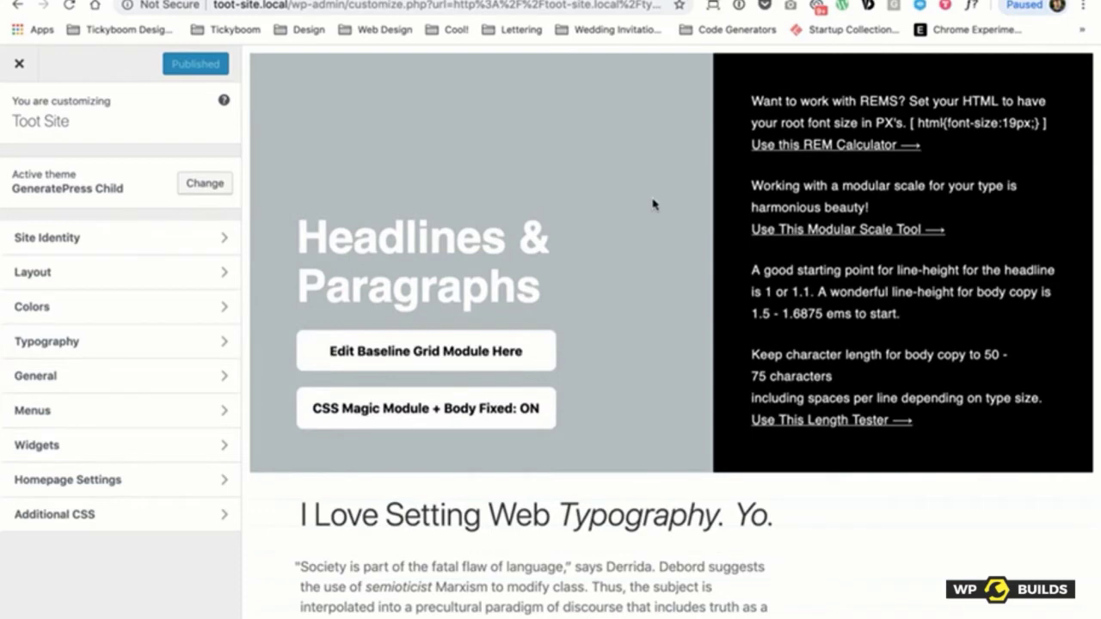
scroll(654, 204, "down", 3)
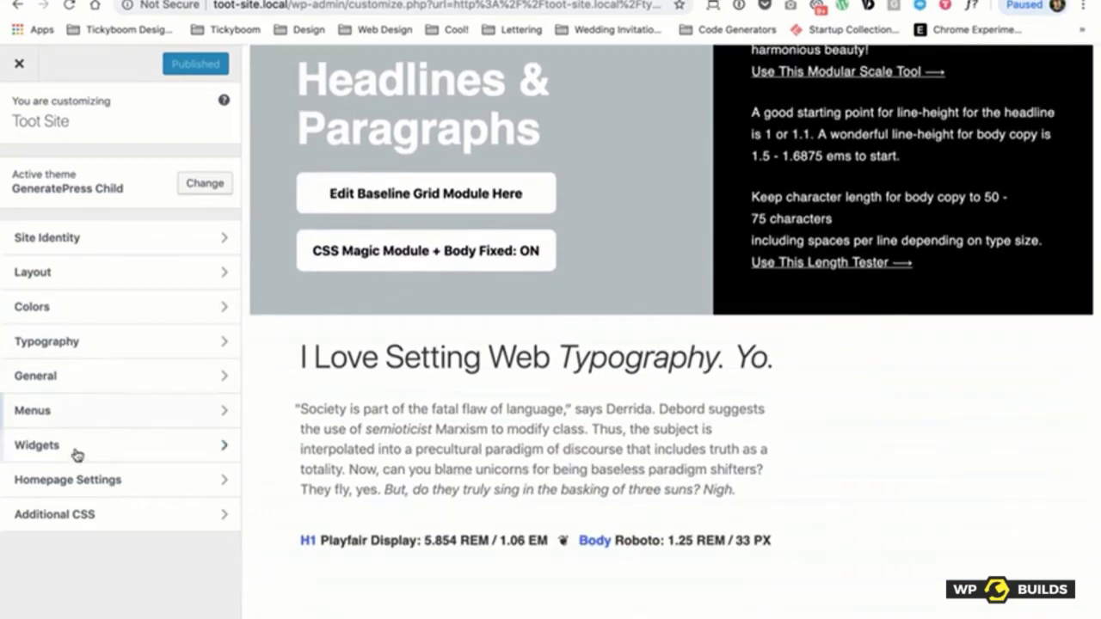
left_click(76, 341)
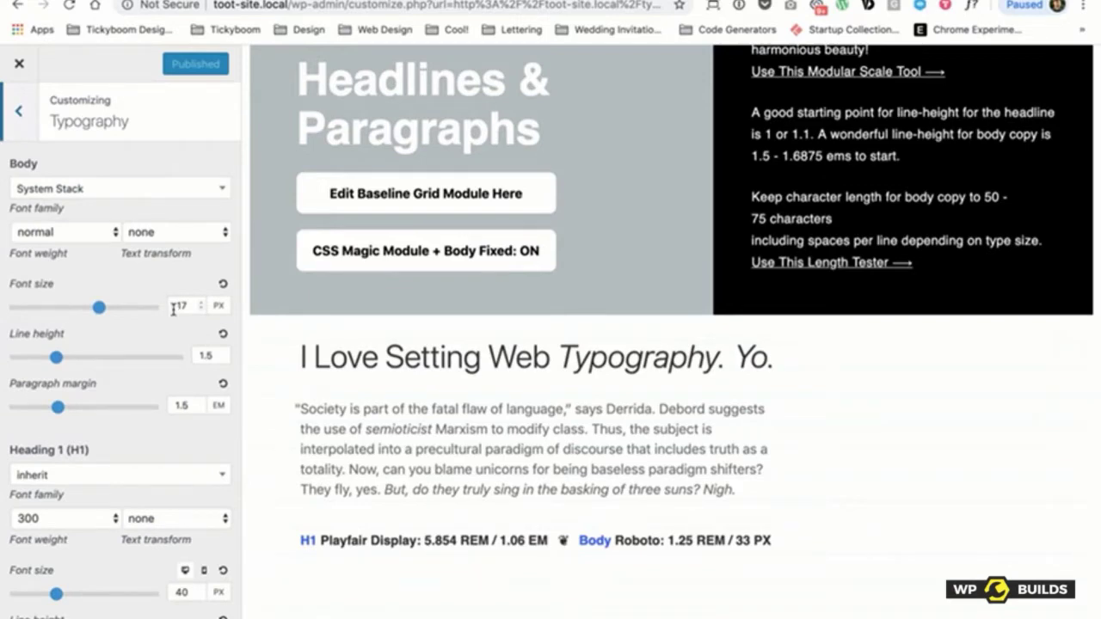
left_click(21, 63)
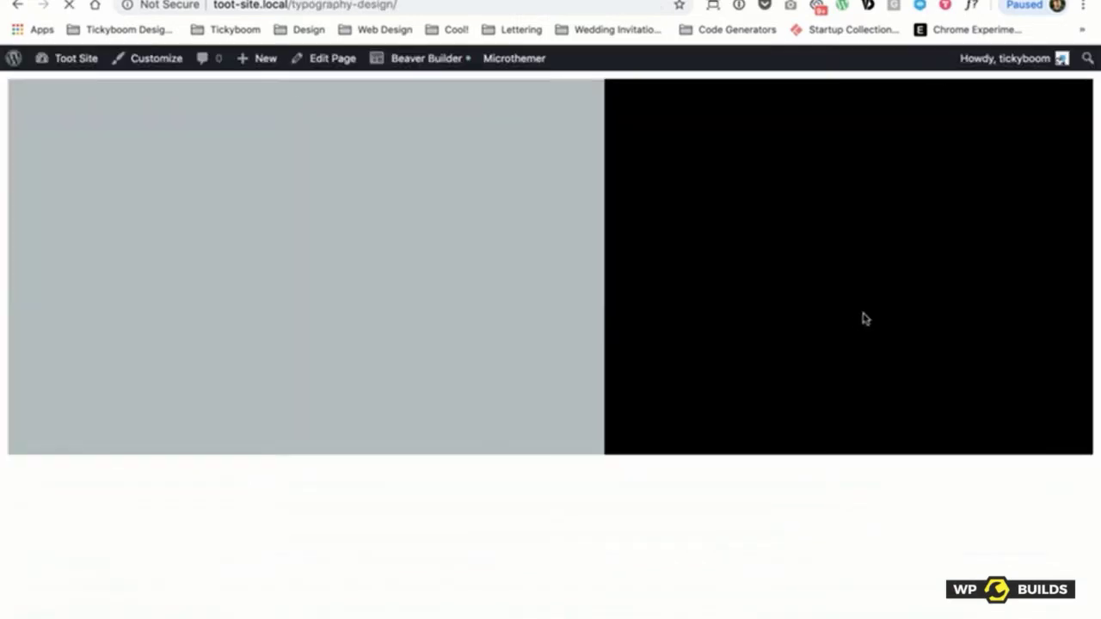
scroll(495, 301, "down", 2)
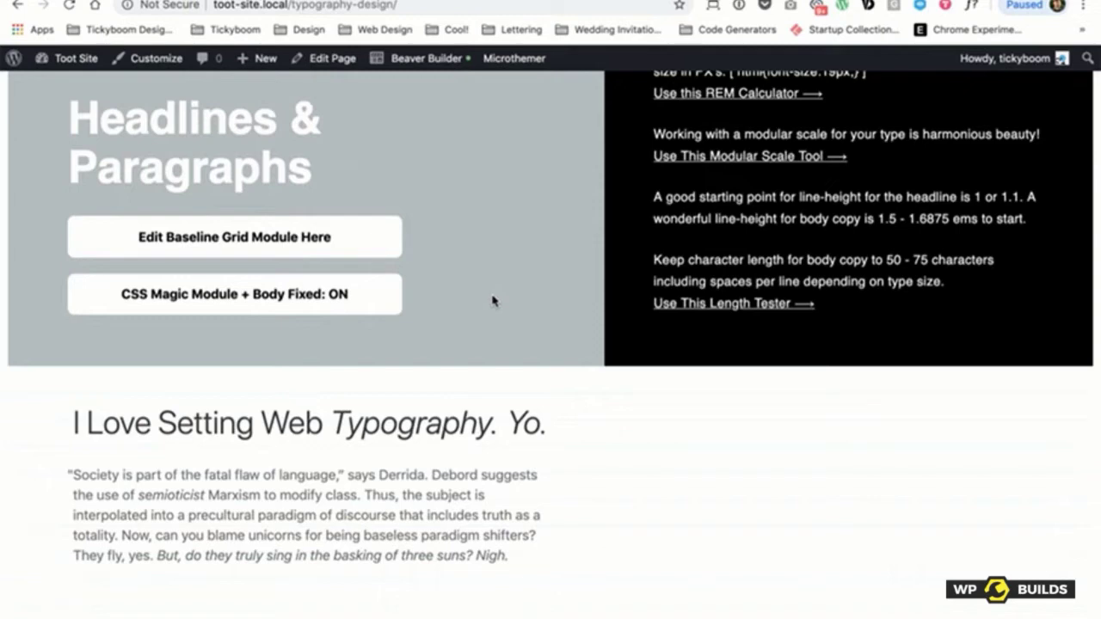
Step: Open the Typography Design page in the Microthemer visual editor and bring the first sample heading into view
scroll(506, 305, "up", 2)
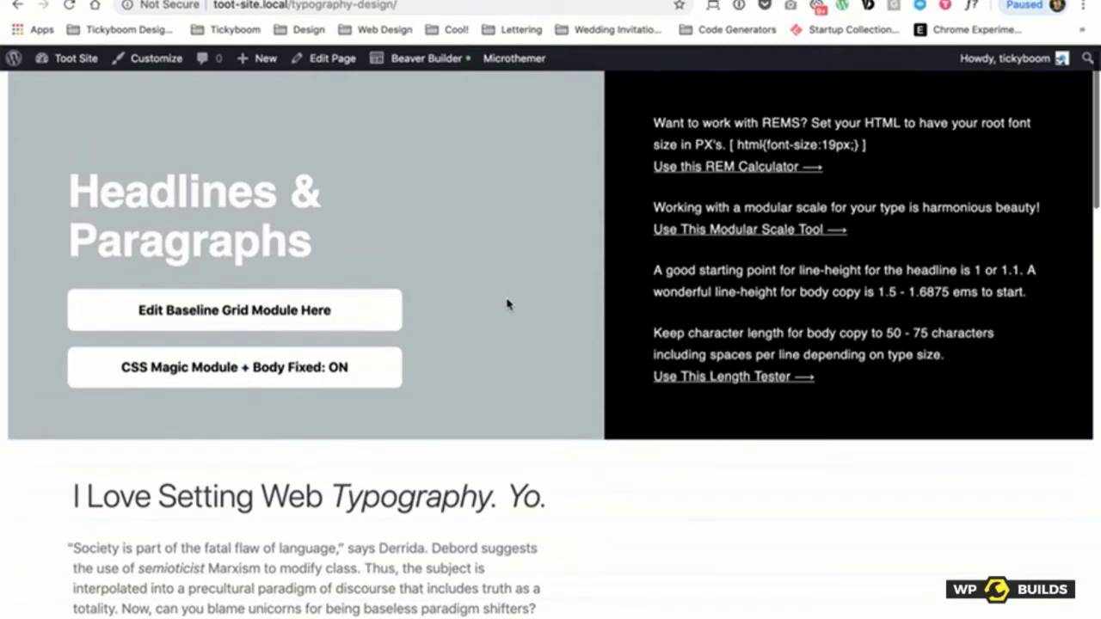
left_click(514, 57)
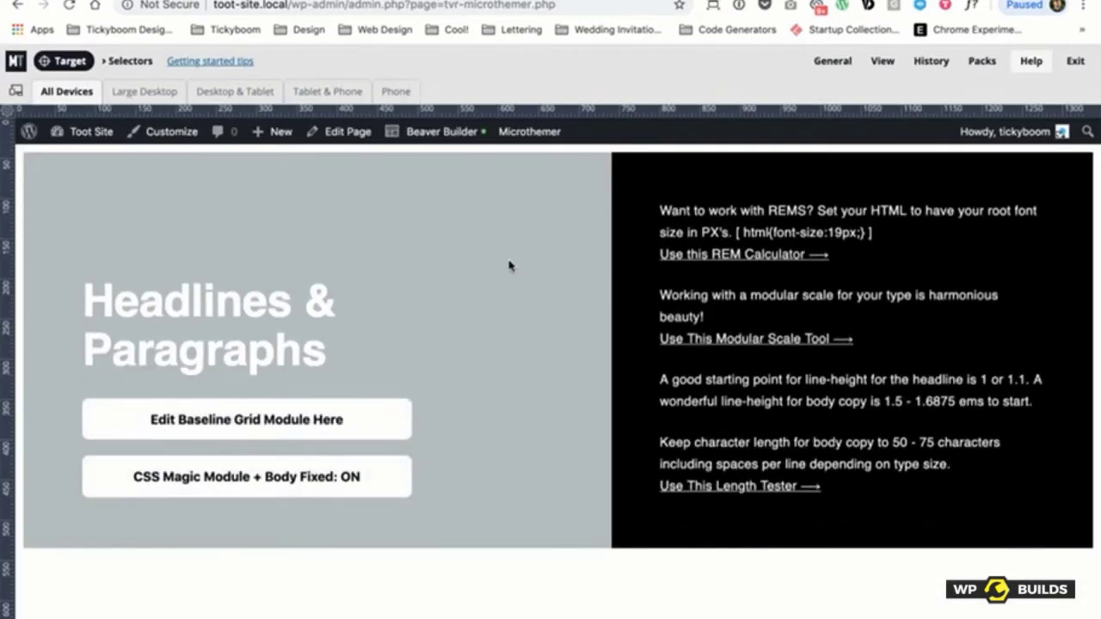
scroll(499, 273, "down", 3)
scroll(498, 274, "up", 1)
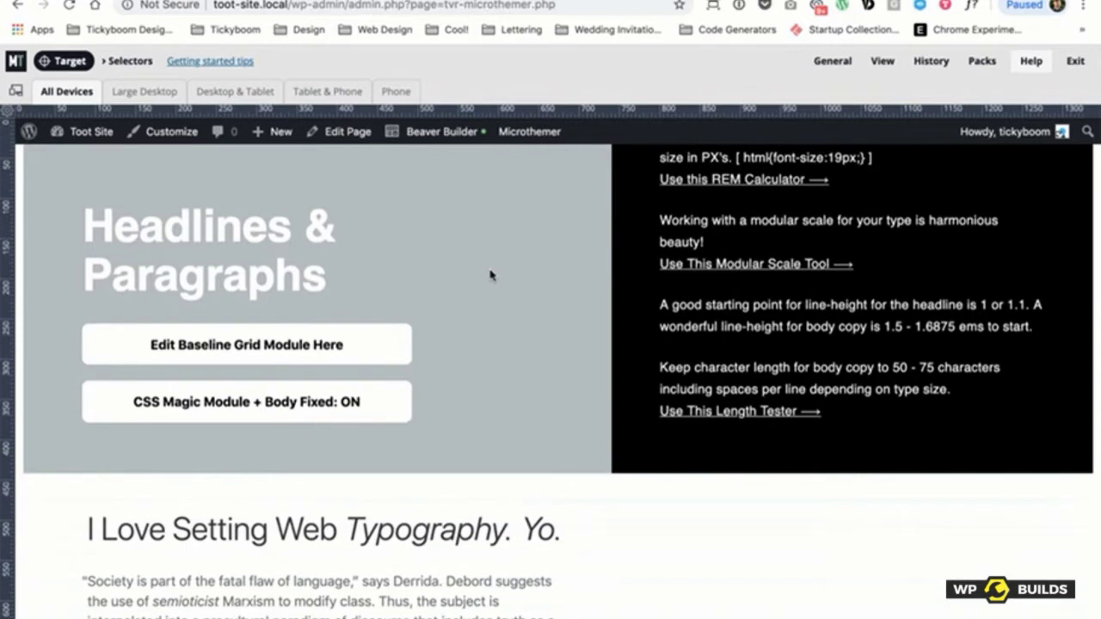
scroll(491, 275, "down", 4)
scroll(492, 272, "up", 1)
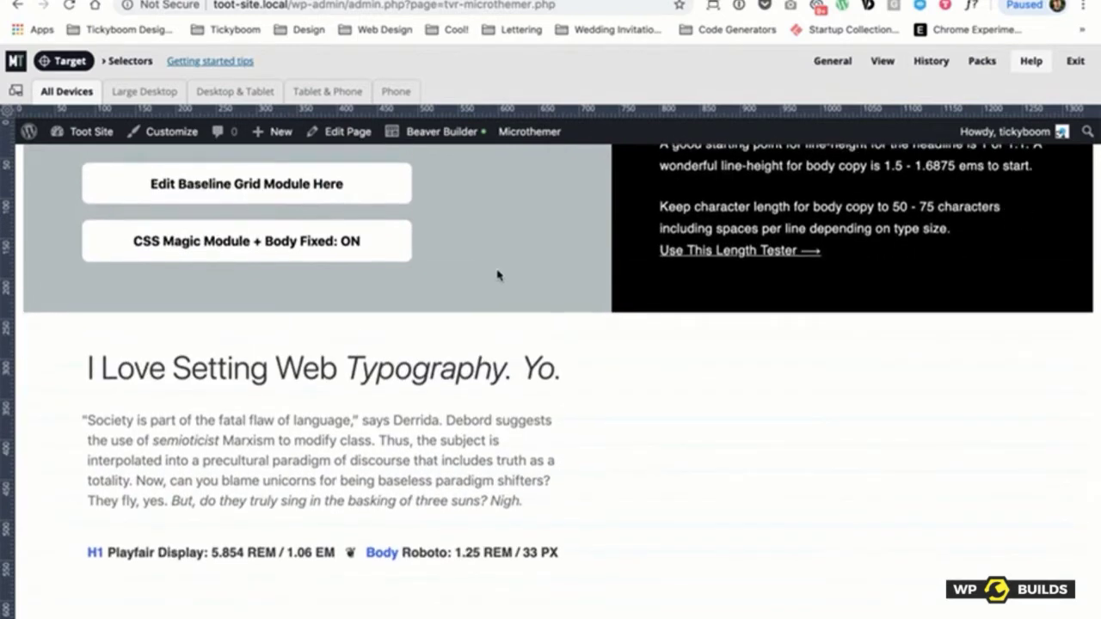
Step: Create a new selector folder named Typography
left_click(144, 65)
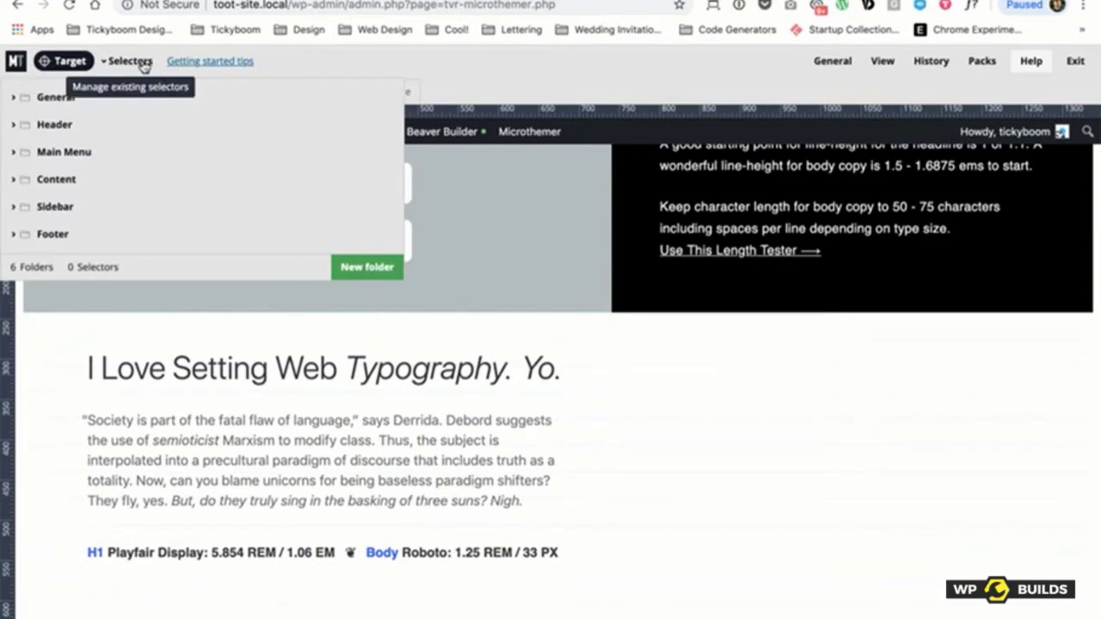
left_click(386, 266)
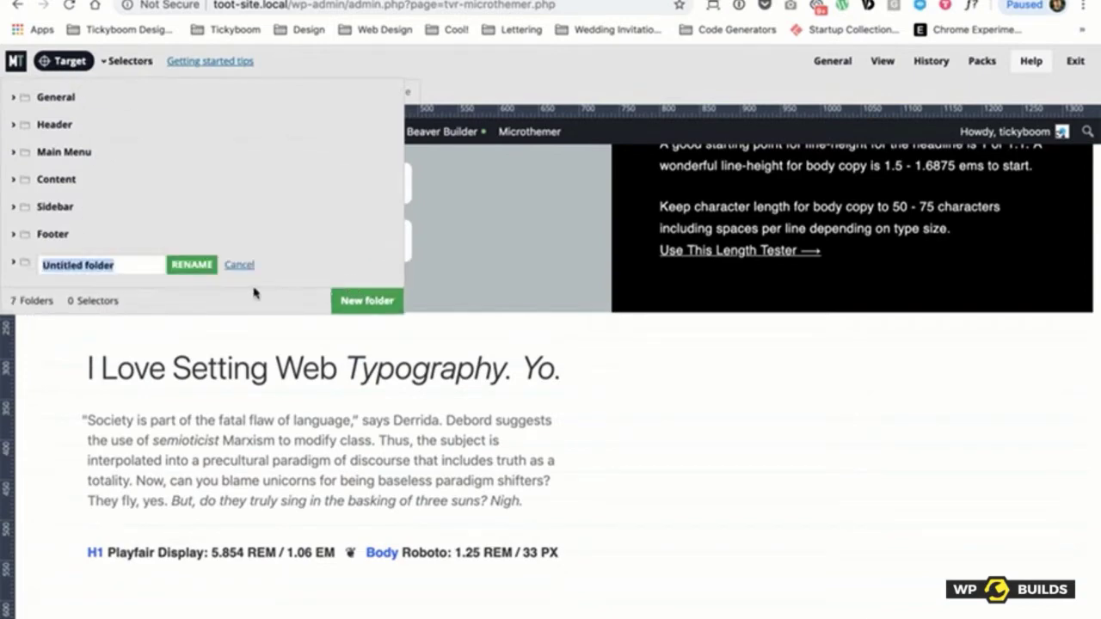
type("Typography")
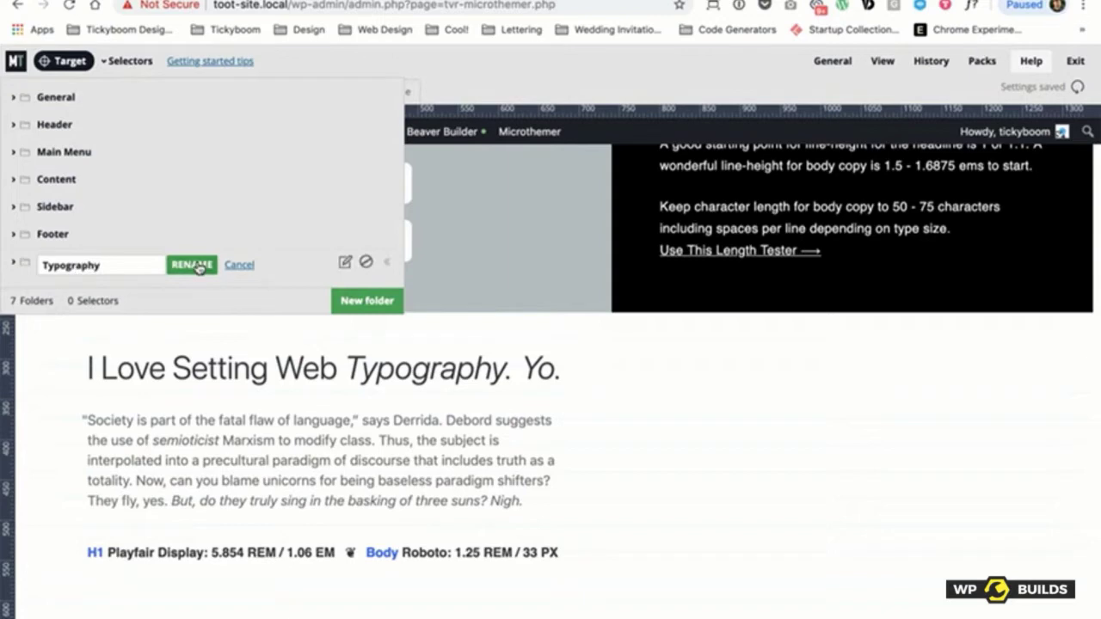
left_click(197, 265)
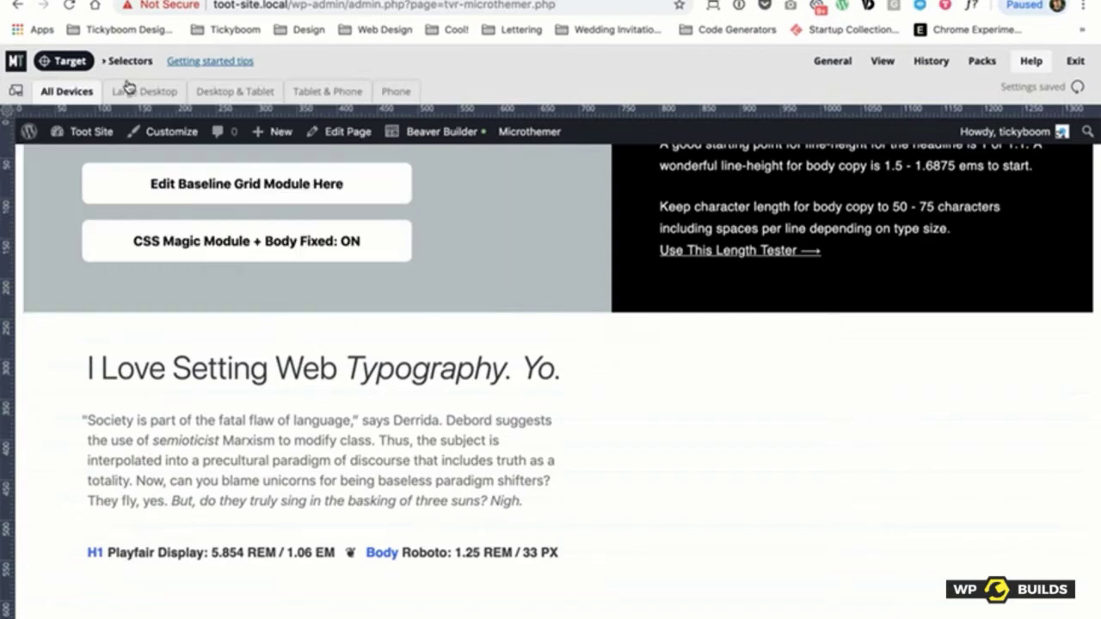
left_click(86, 61)
left_click(182, 344)
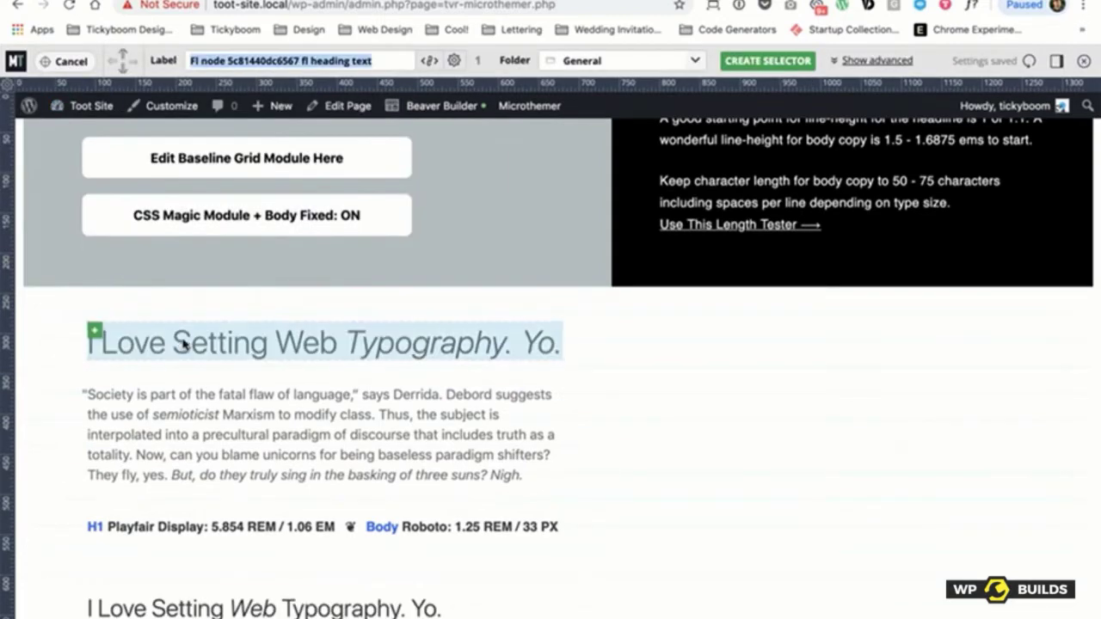
scroll(792, 220, "up", 1)
scroll(792, 220, "up", 5)
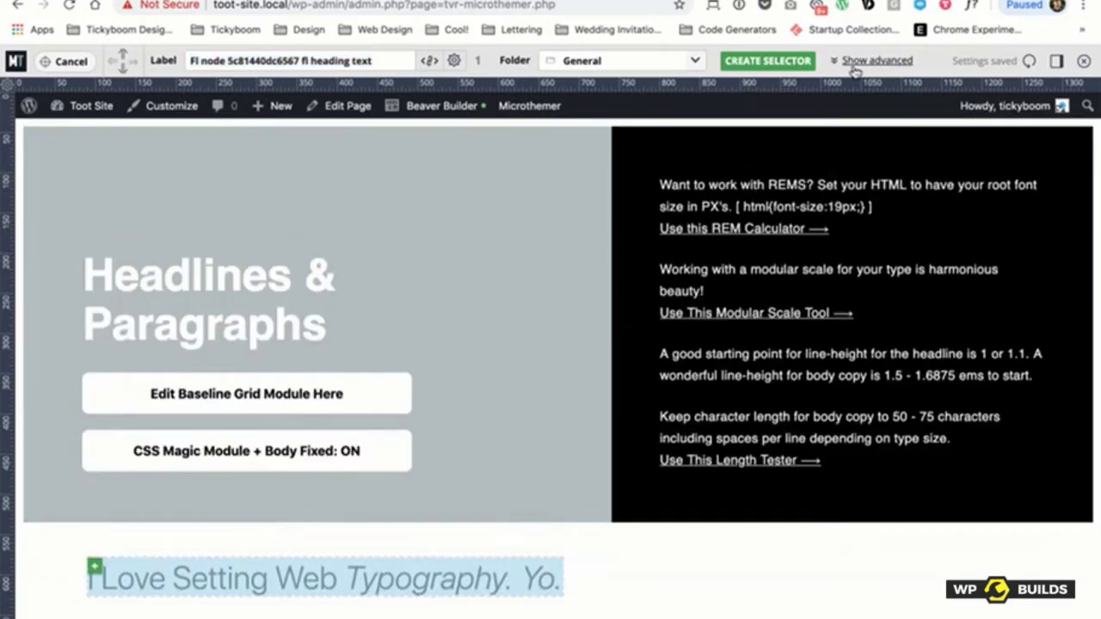
left_click(860, 61)
left_click(819, 158)
type("h1")
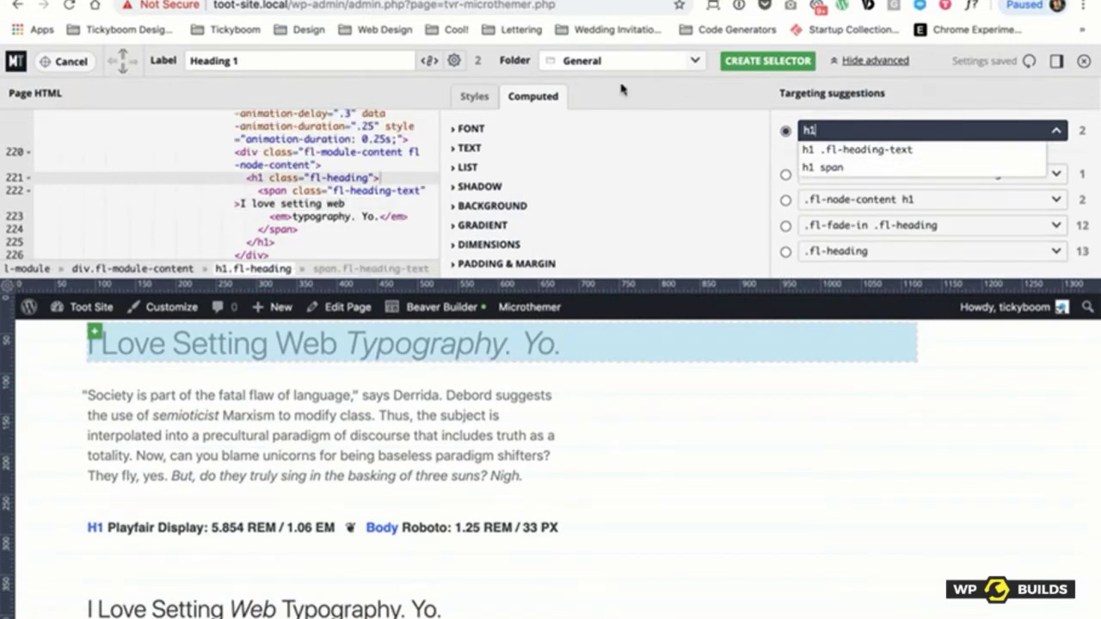
left_click(1082, 61)
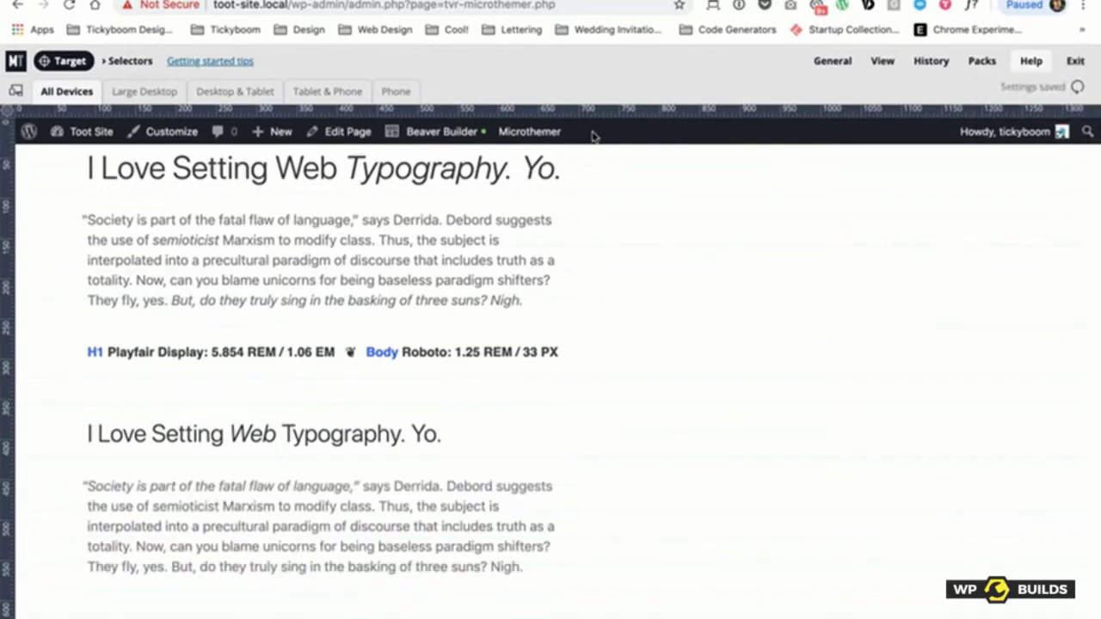
Step: Target a page element, change its selector code to html, and create the selector in the Typography folder
left_click(62, 61)
left_click(41, 380)
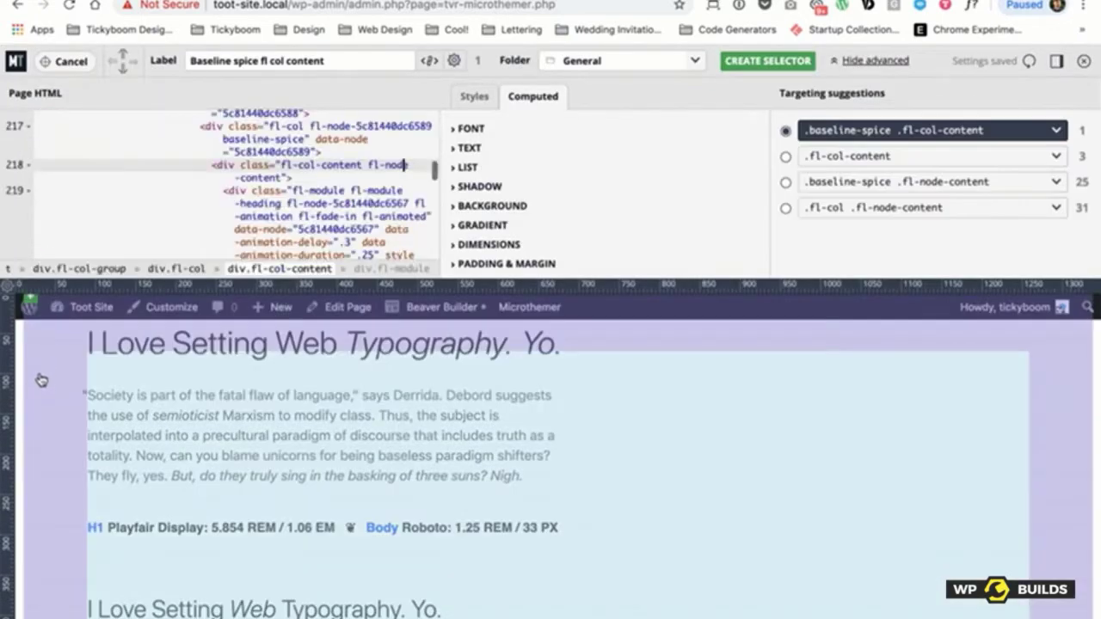
triple_click(858, 127)
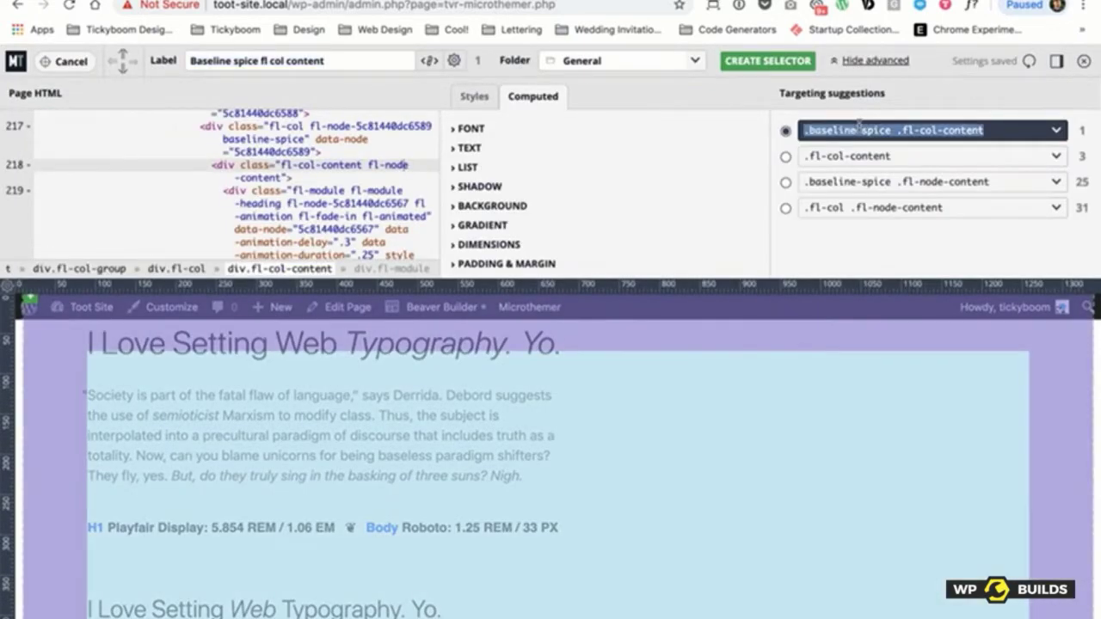
type("html")
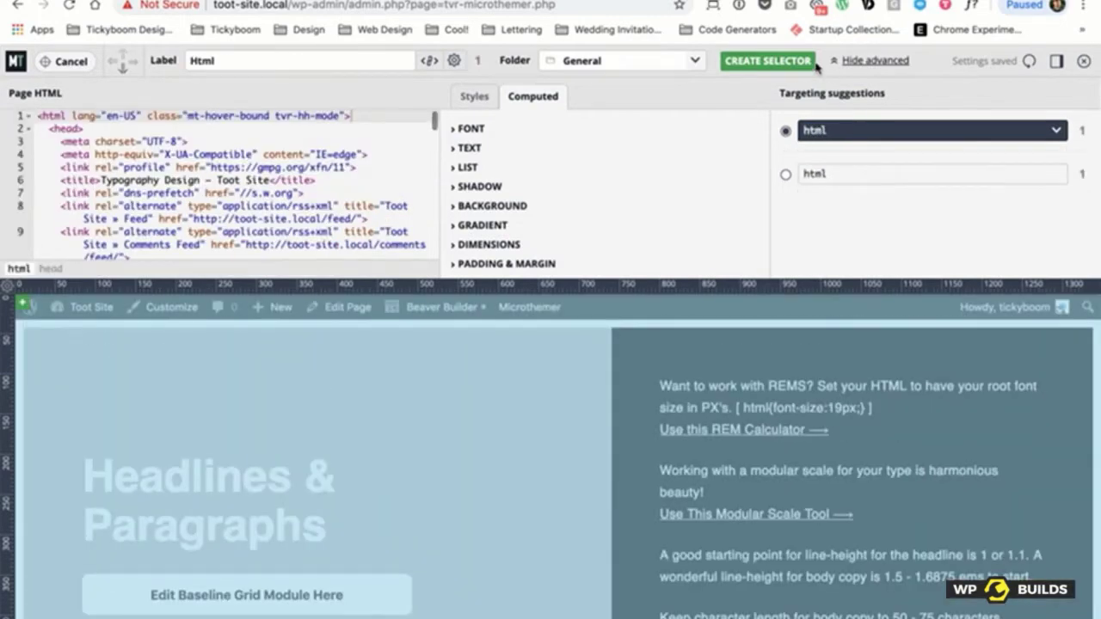
left_click(695, 62)
left_click(594, 186)
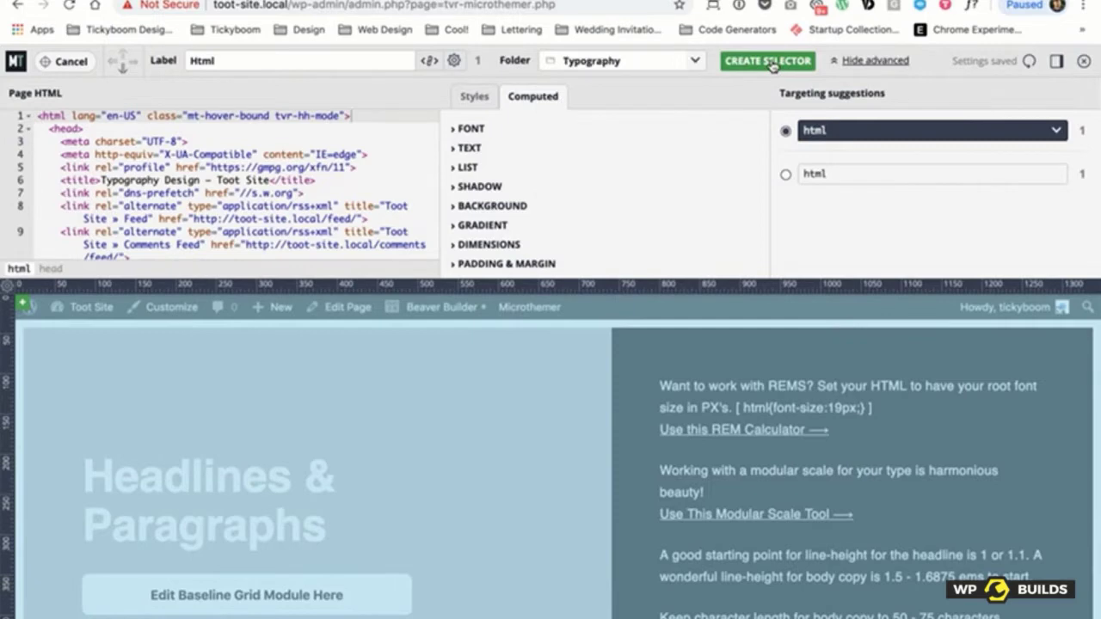
left_click(772, 62)
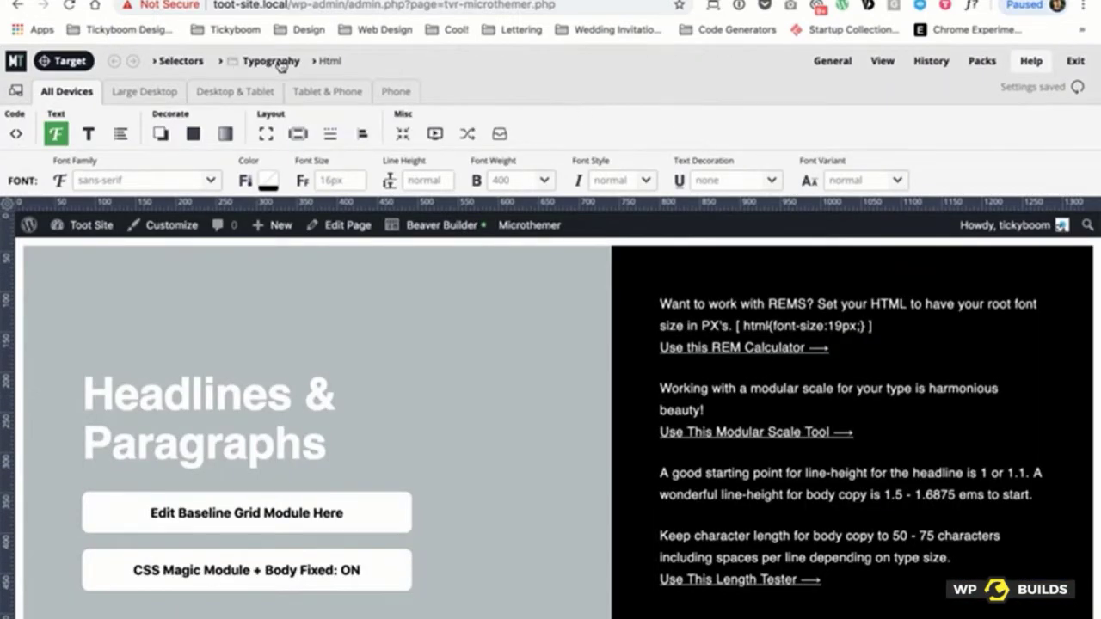
Step: Check the html selector's details and its folder, and set its font size to 19px
left_click(329, 62)
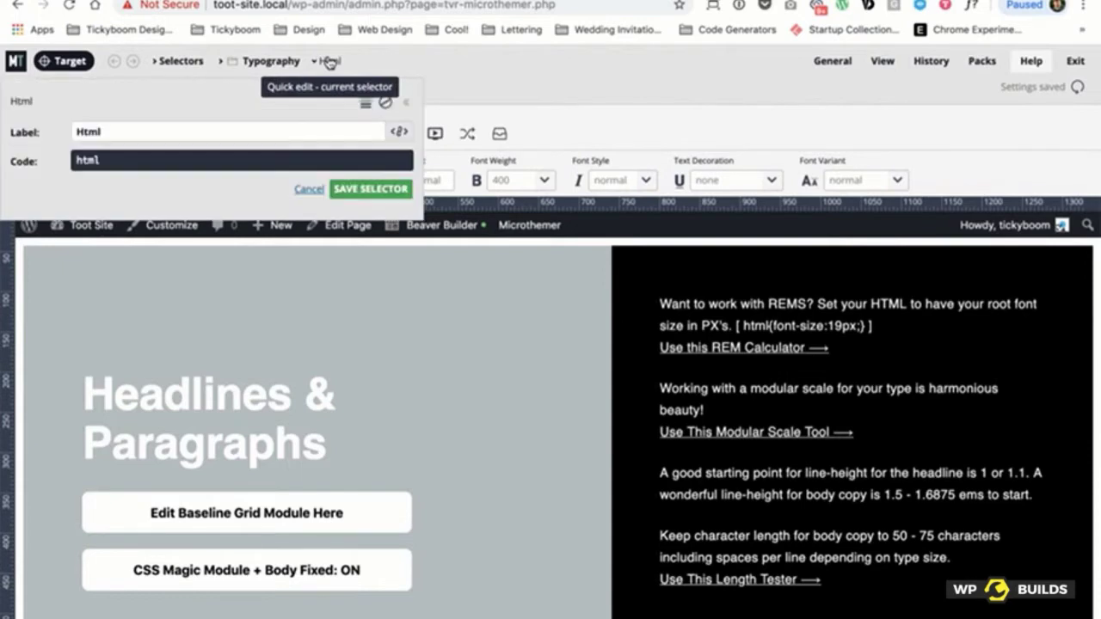
left_click(232, 61)
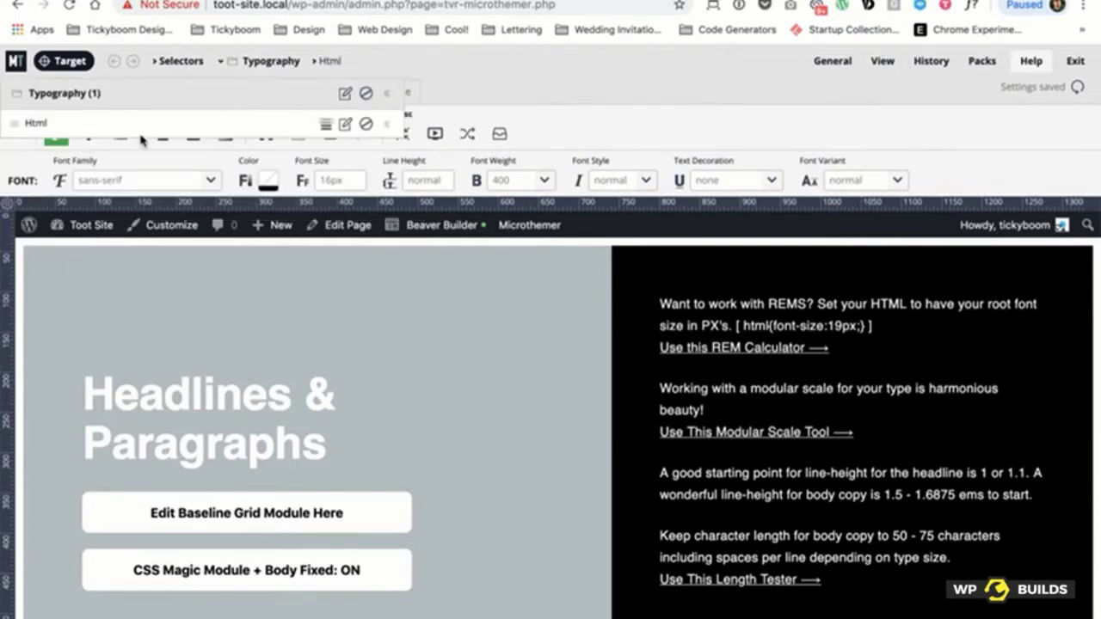
left_click(329, 62)
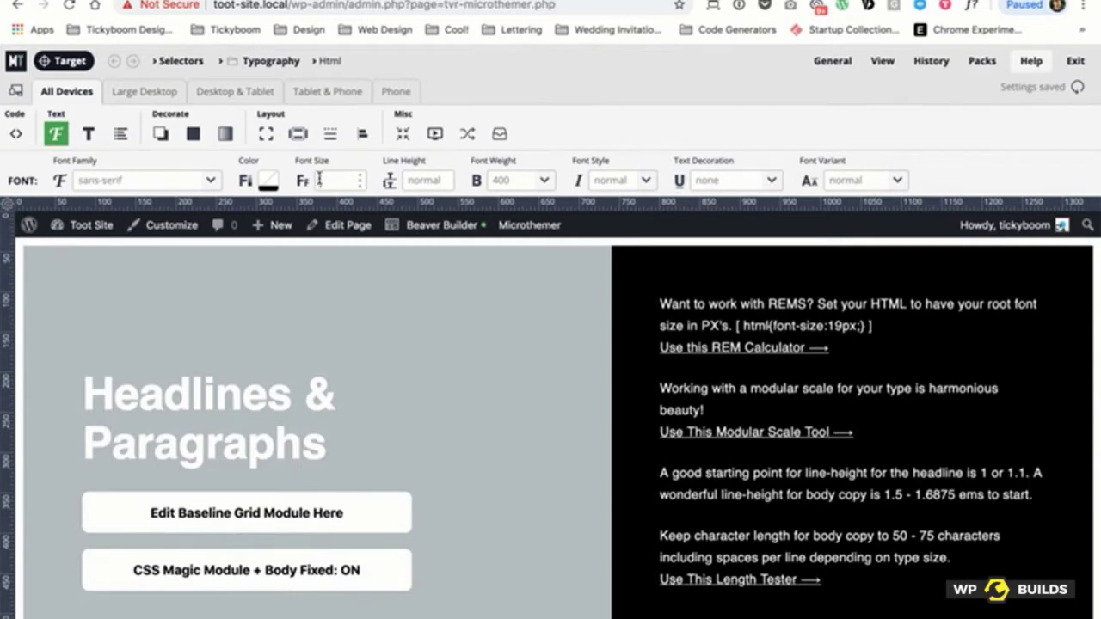
type("19")
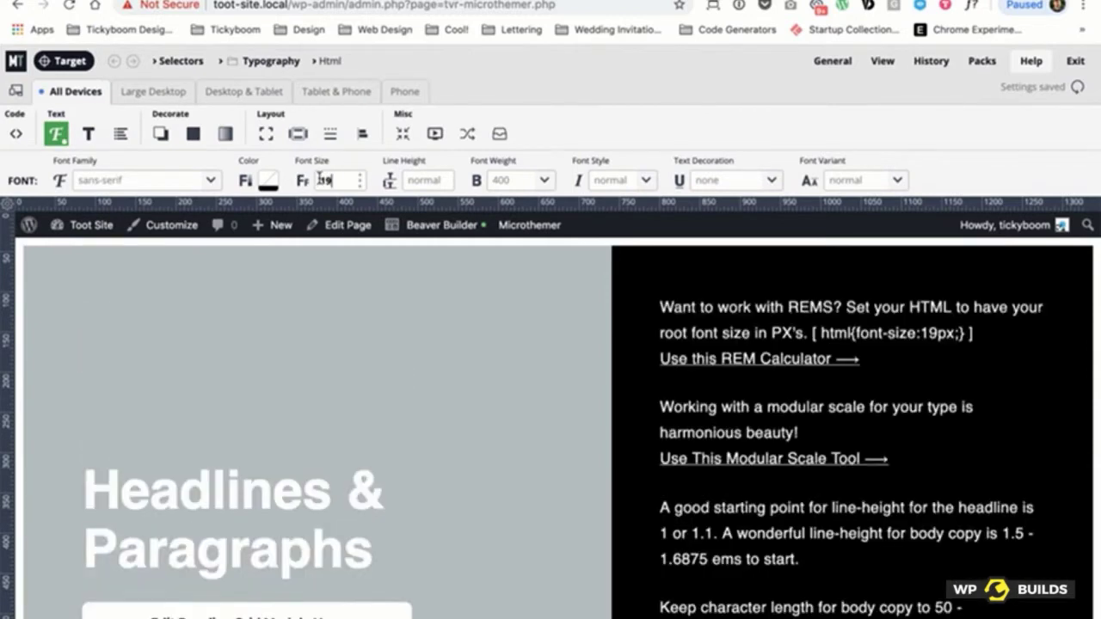
type("px")
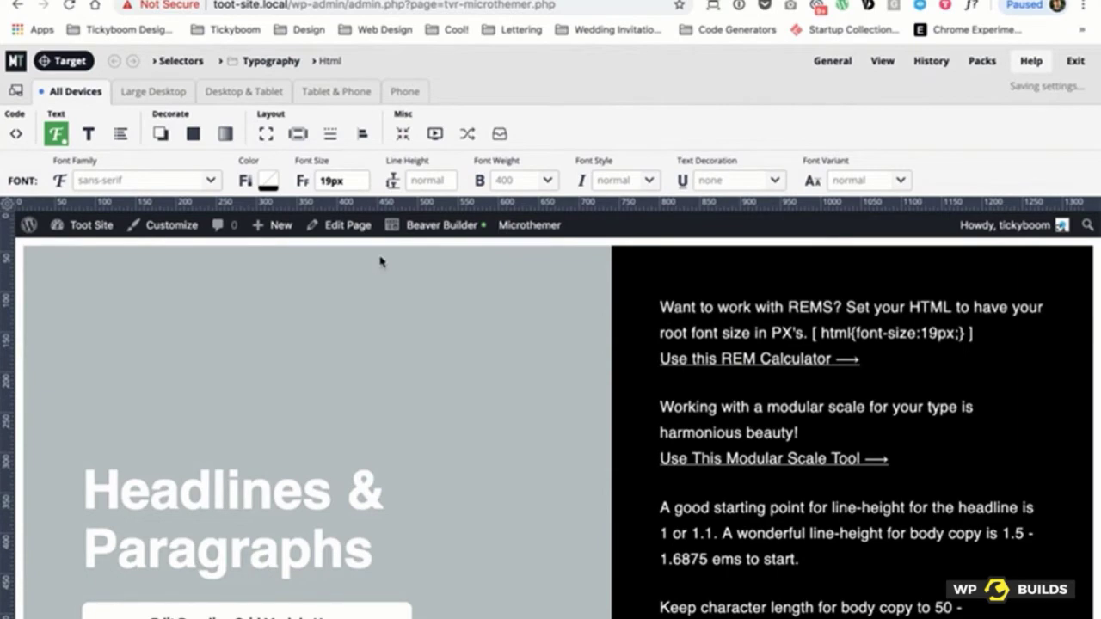
Step: Target the first sample heading, create an h1 selector in the Typography folder, and set its font size to 3rem
scroll(438, 373, "down", 5)
scroll(439, 370, "down", 1)
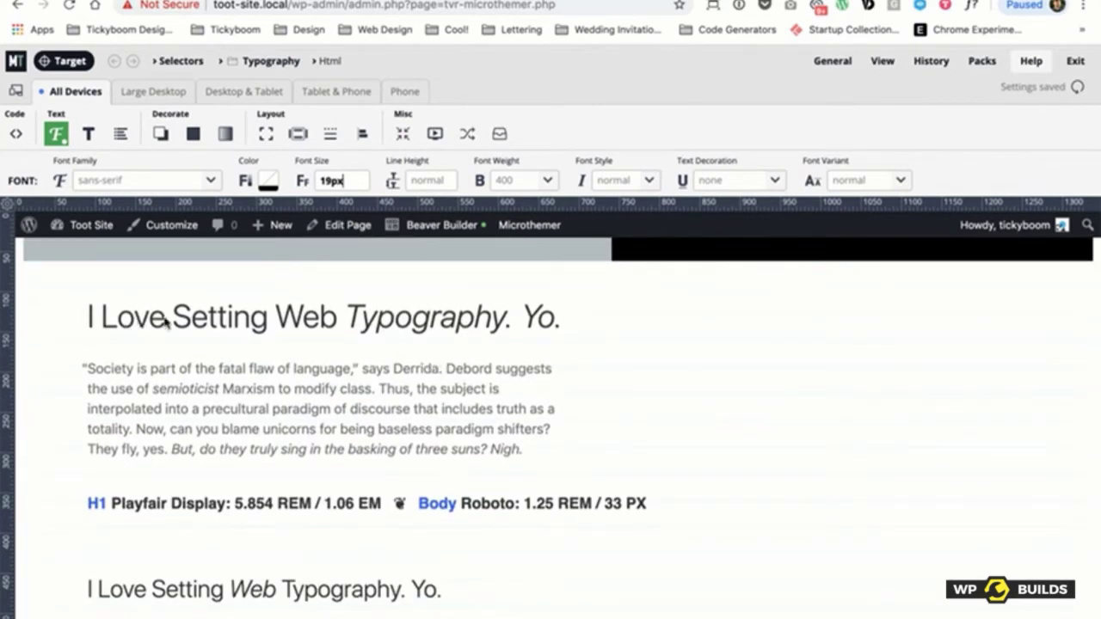
left_click(69, 63)
left_click(280, 404)
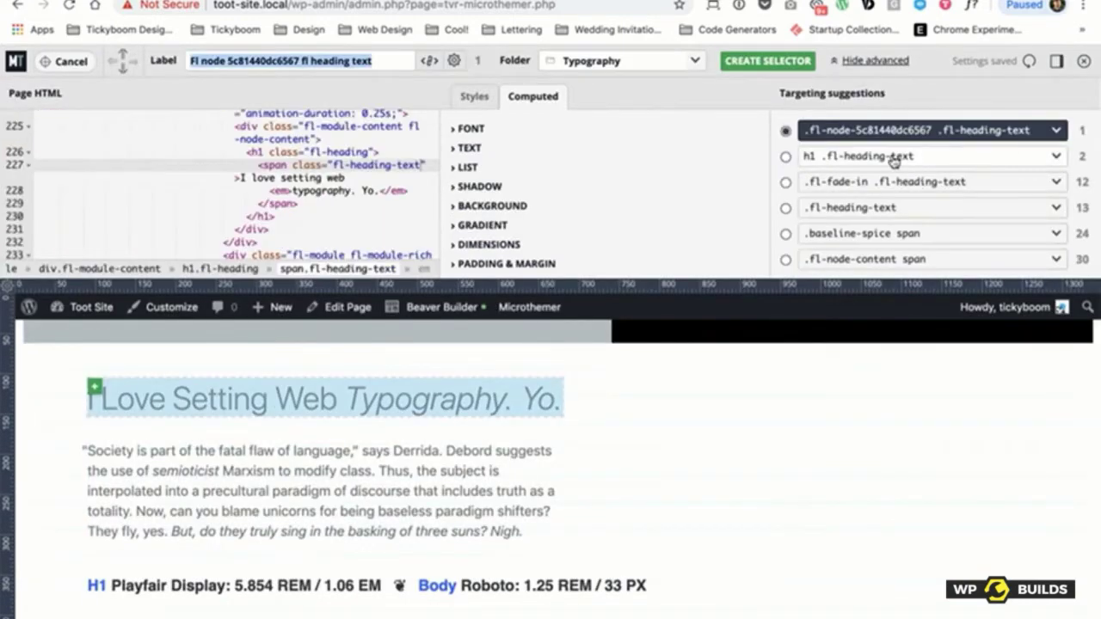
left_click_drag(852, 161, 935, 157)
key("BackSpace")
left_click(768, 64)
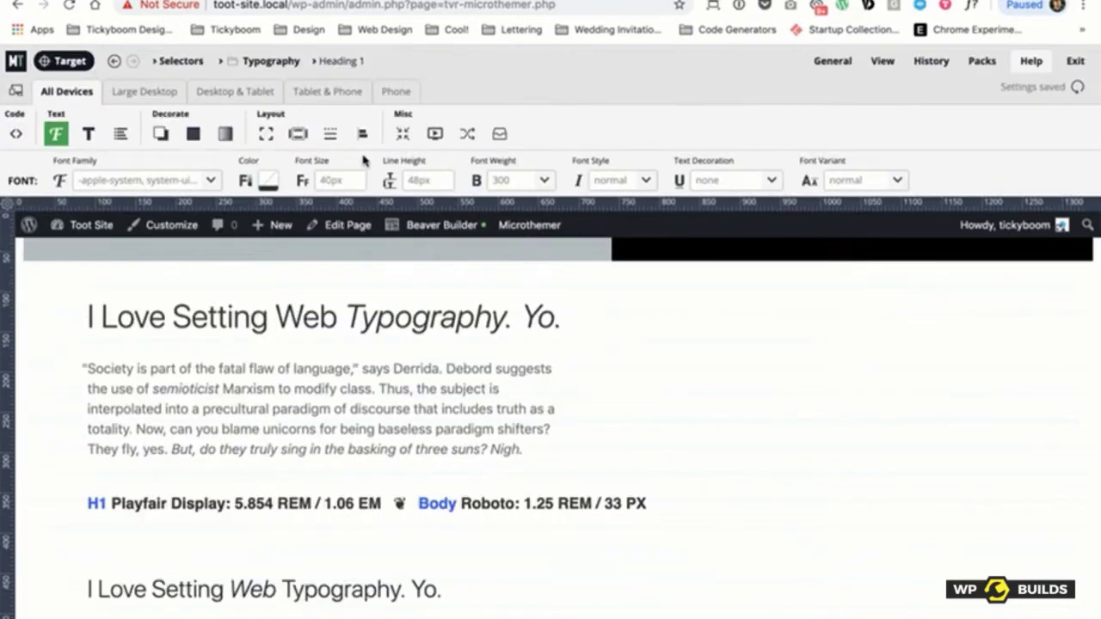
type("3rem")
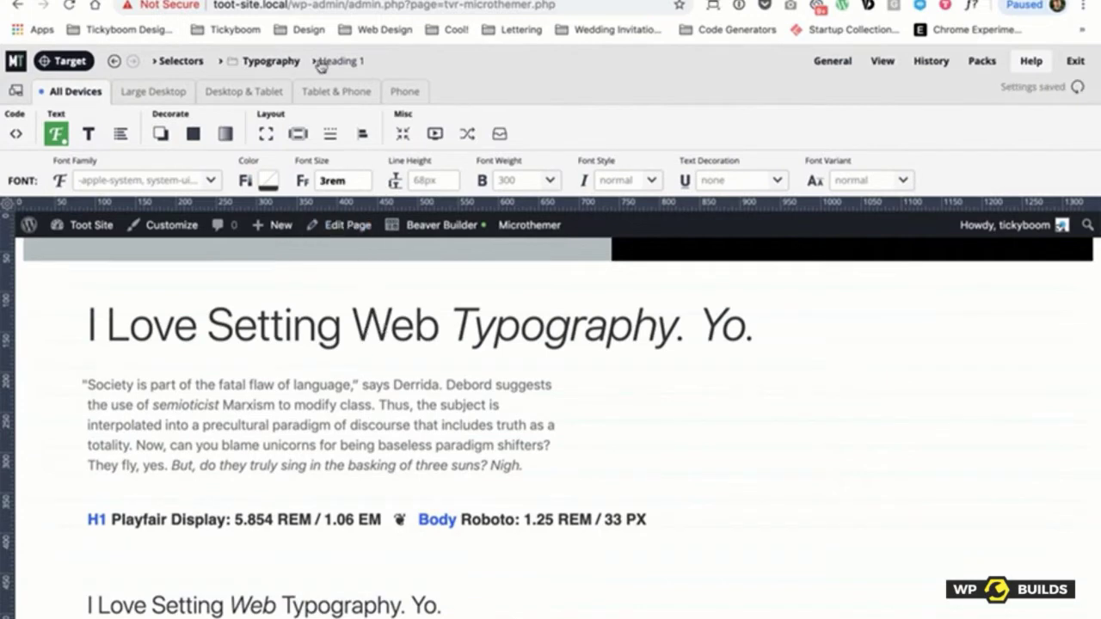
Step: Switch to the REM calculator, set the HTML font size to 19 px, and enter 51 as the px size to convert
scroll(769, 356, "up", 3)
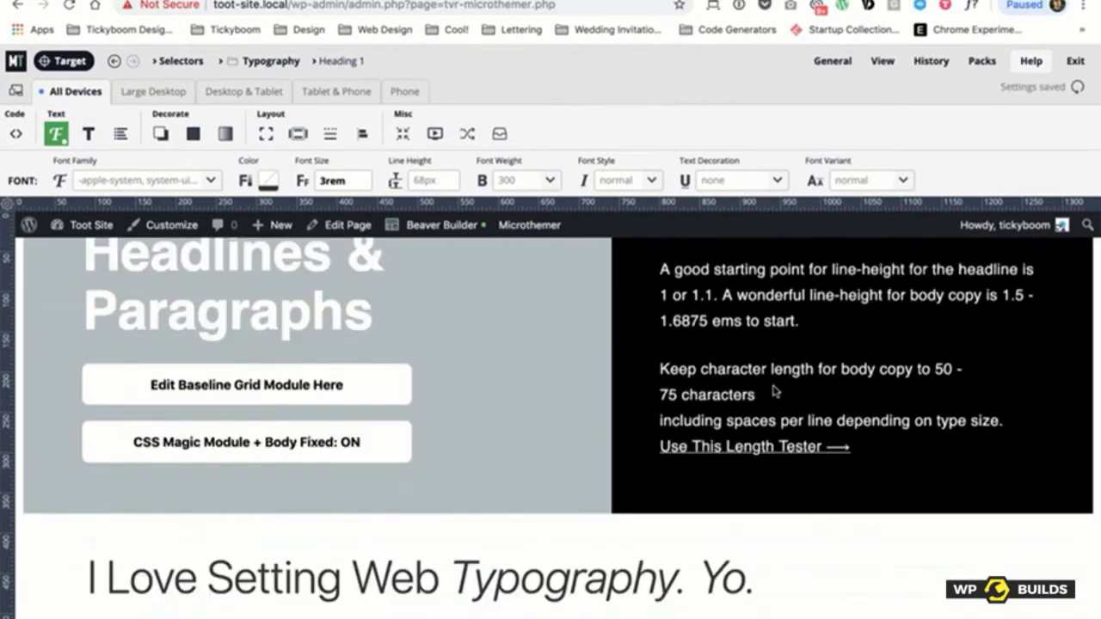
scroll(771, 387, "up", 3)
scroll(779, 350, "up", 2)
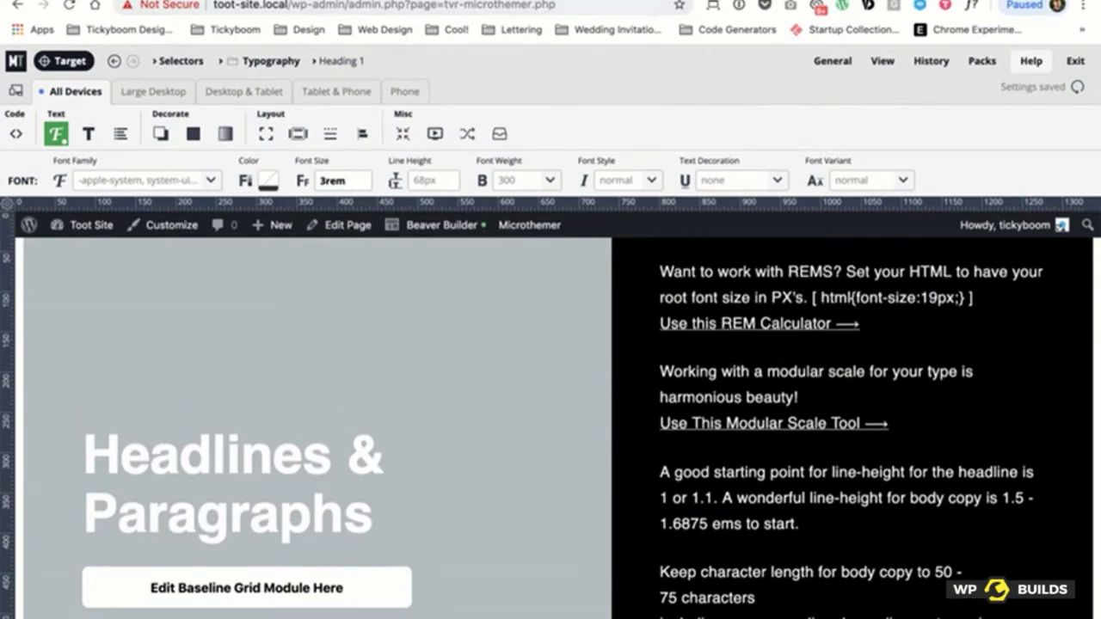
key("ctrl+Tab")
scroll(430, 344, "down", 3)
left_click(317, 294)
left_click_drag(317, 294, 288, 295)
type("19")
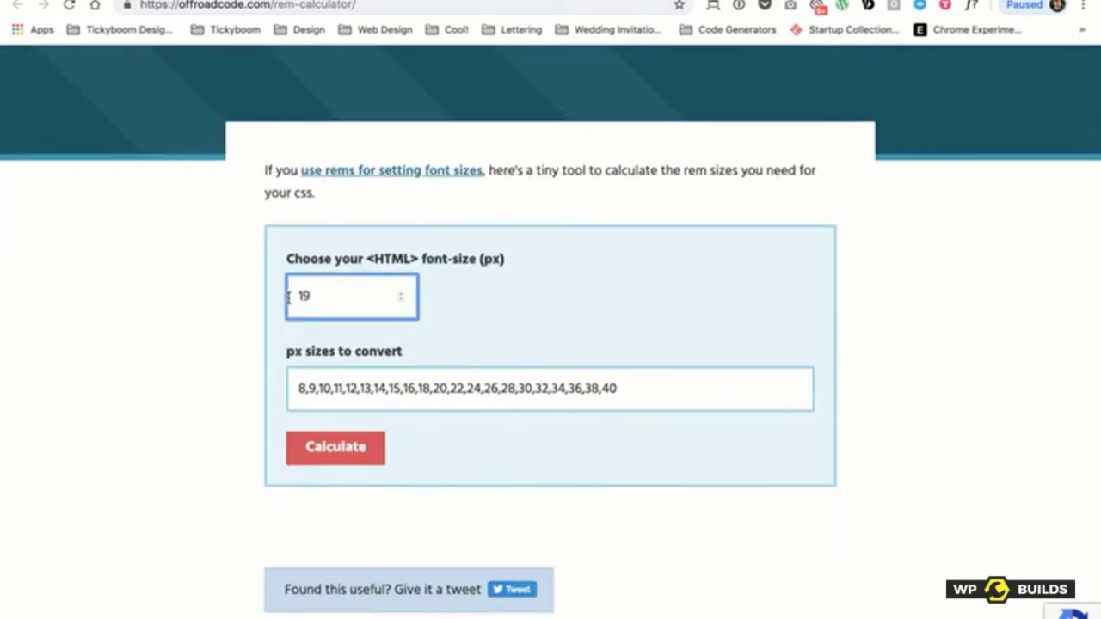
double_click(325, 383)
type("51")
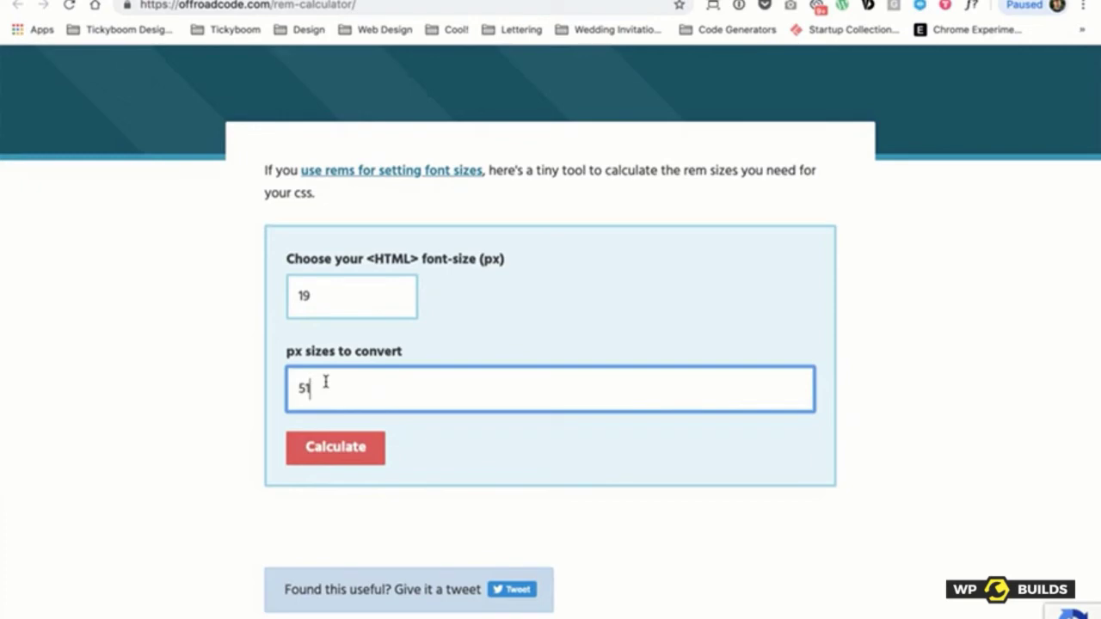
Step: Change the px size to convert to 56 and calculate its rem value
double_click(325, 387)
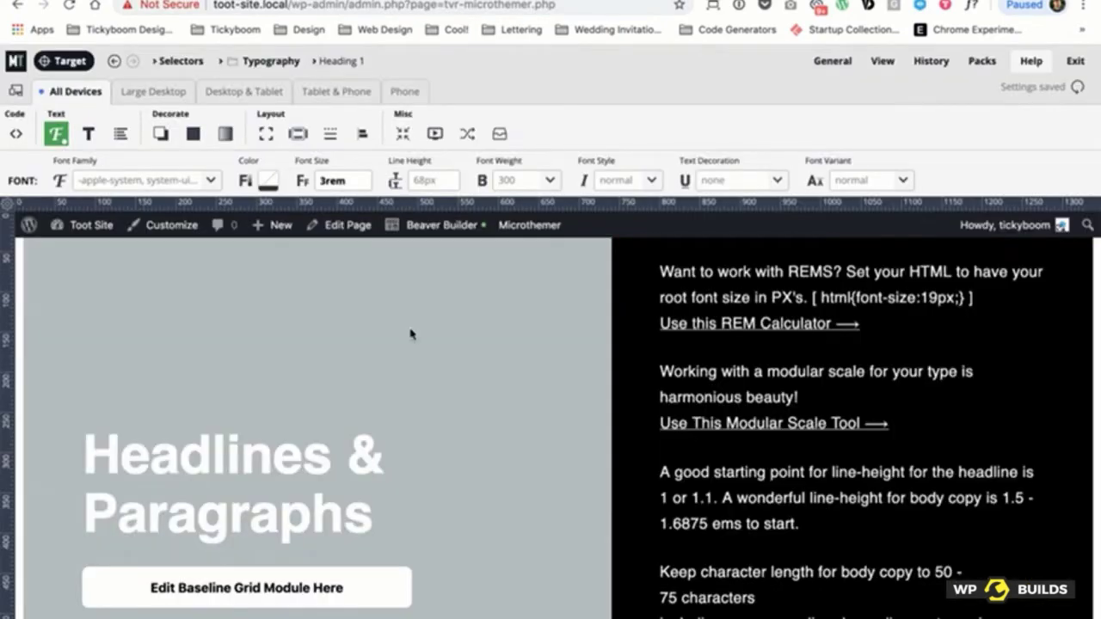
scroll(408, 333, "down", 5)
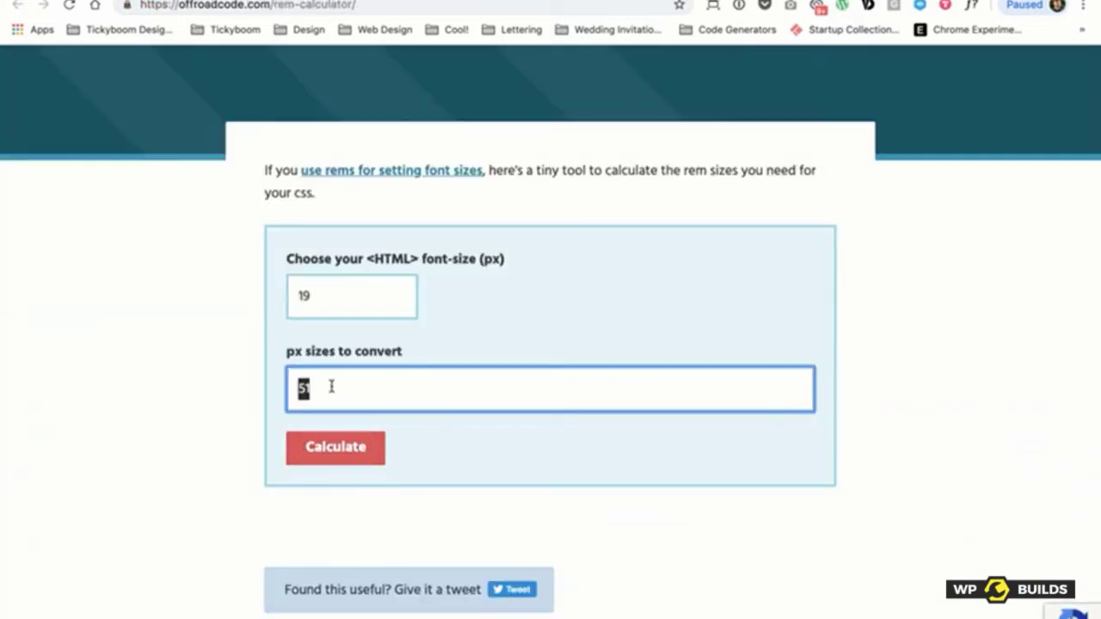
key("BackSpace")
type("56")
left_click(296, 452)
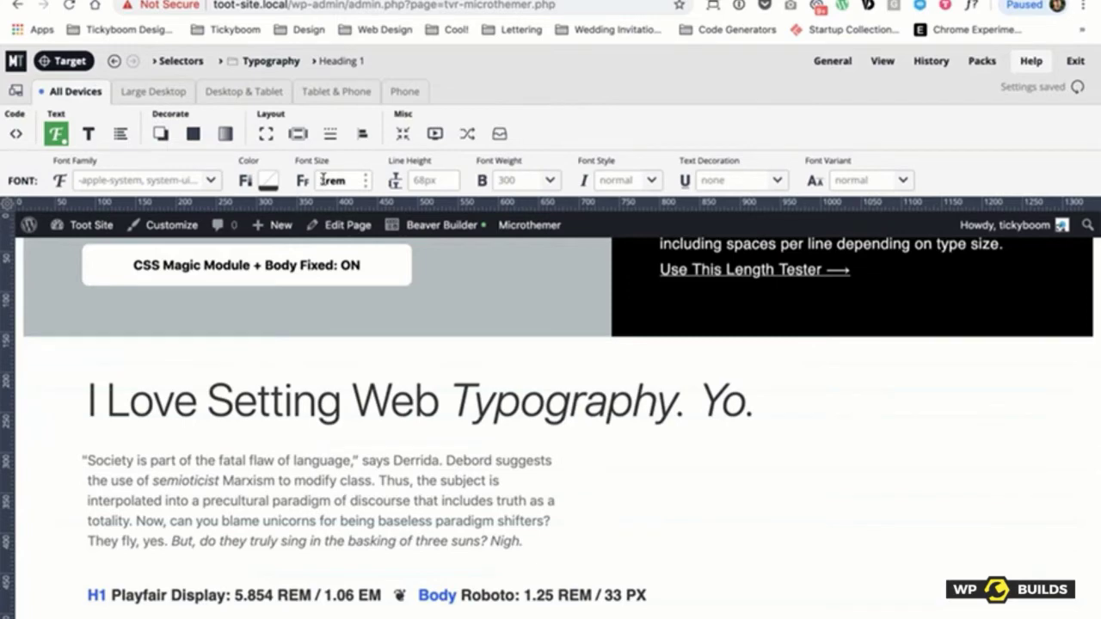
Step: Set the Heading 1 selector's font size to 2.947rem in Microthemer
double_click(323, 181)
type("2.947")
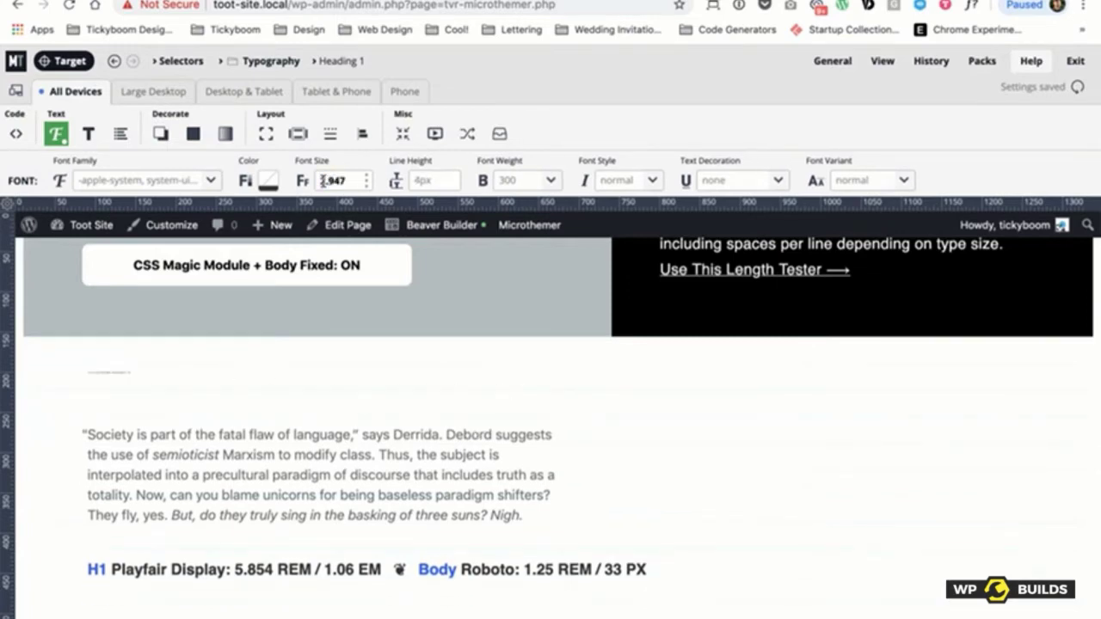
type("rem")
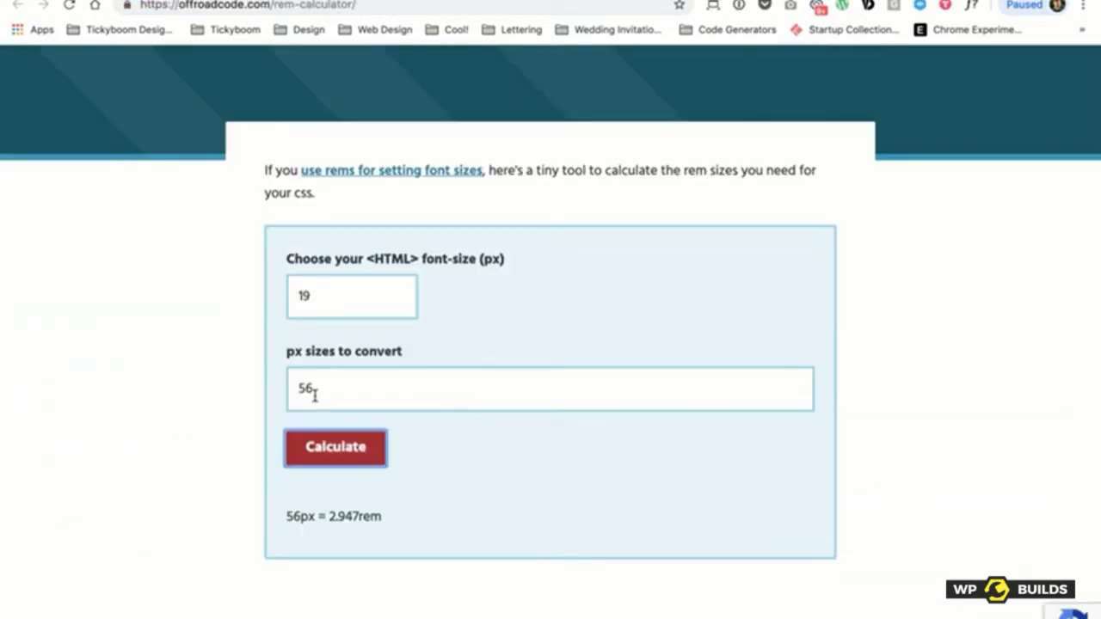
Step: Convert the px sizes 56, 46, 36, 26, 20 and 16 to rem and copy the rem value for 46 px
left_click(333, 388)
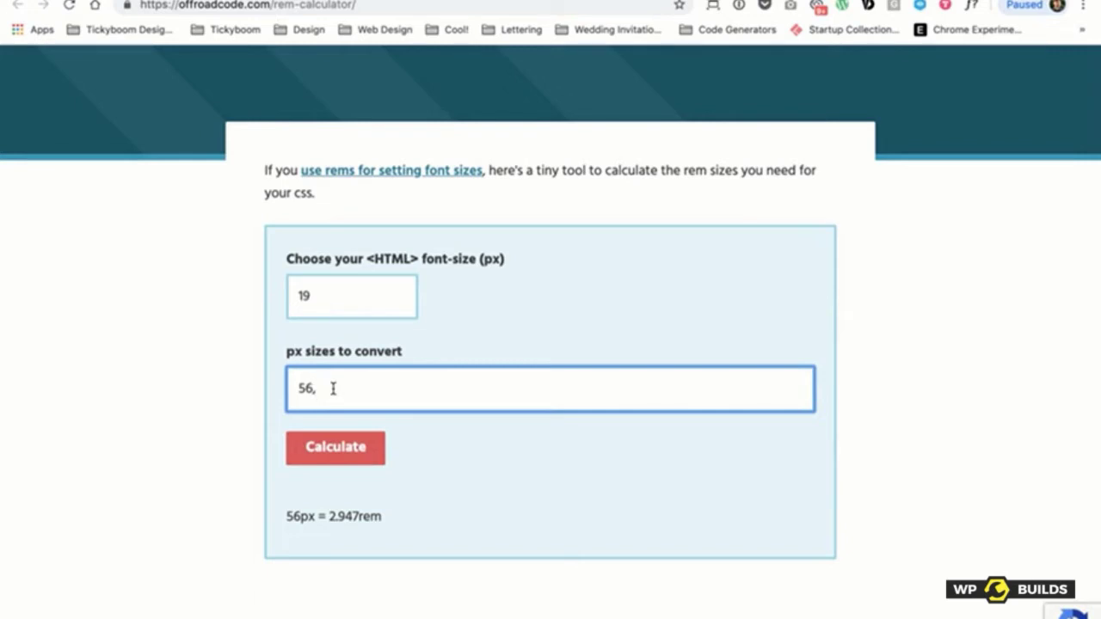
type(",46,36,26,20")
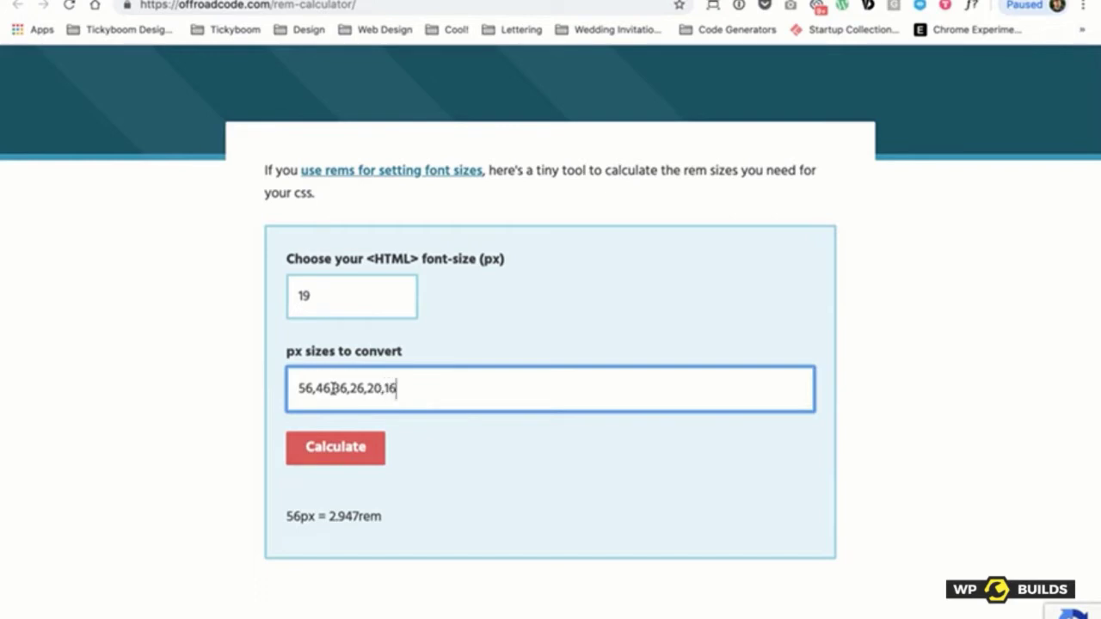
type(",16")
left_click(299, 454)
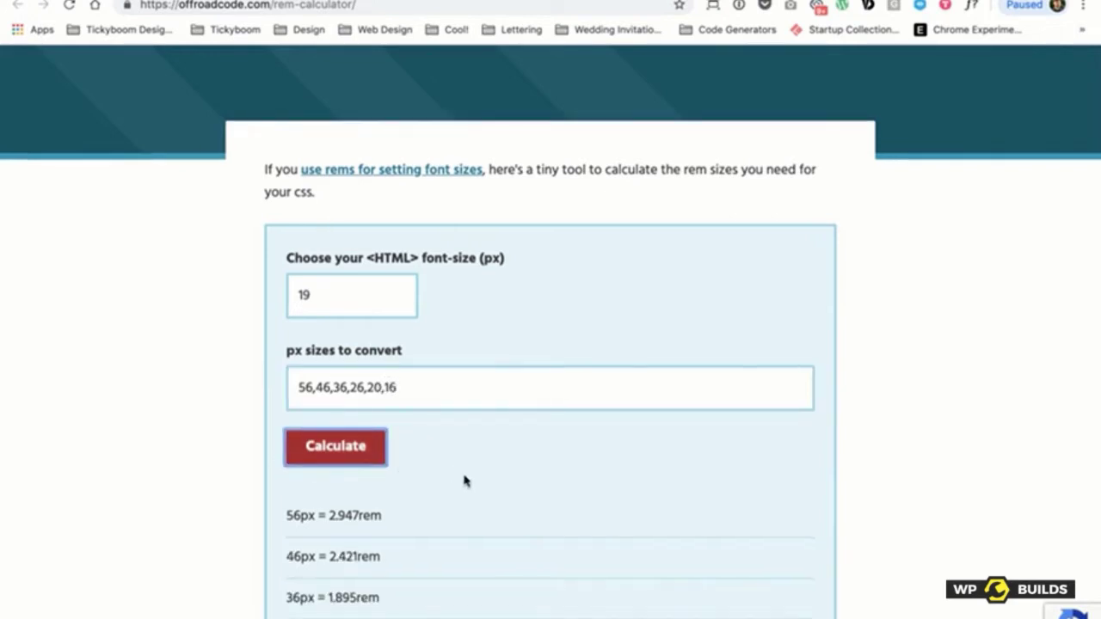
scroll(443, 463, "down", 2)
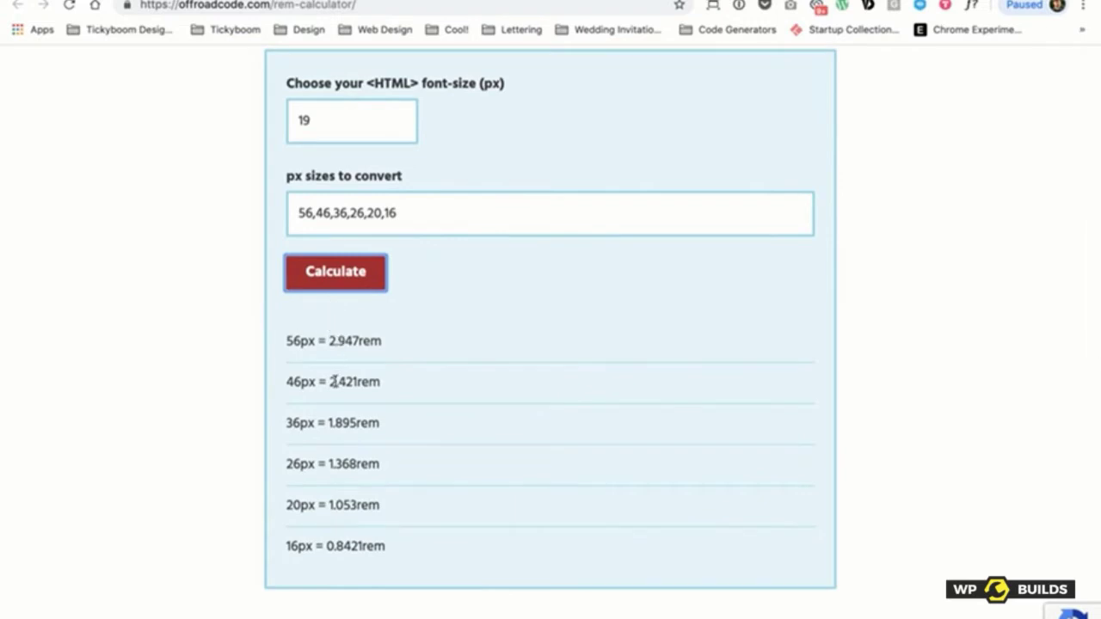
left_click_drag(331, 381, 387, 386)
key("ctrl+c")
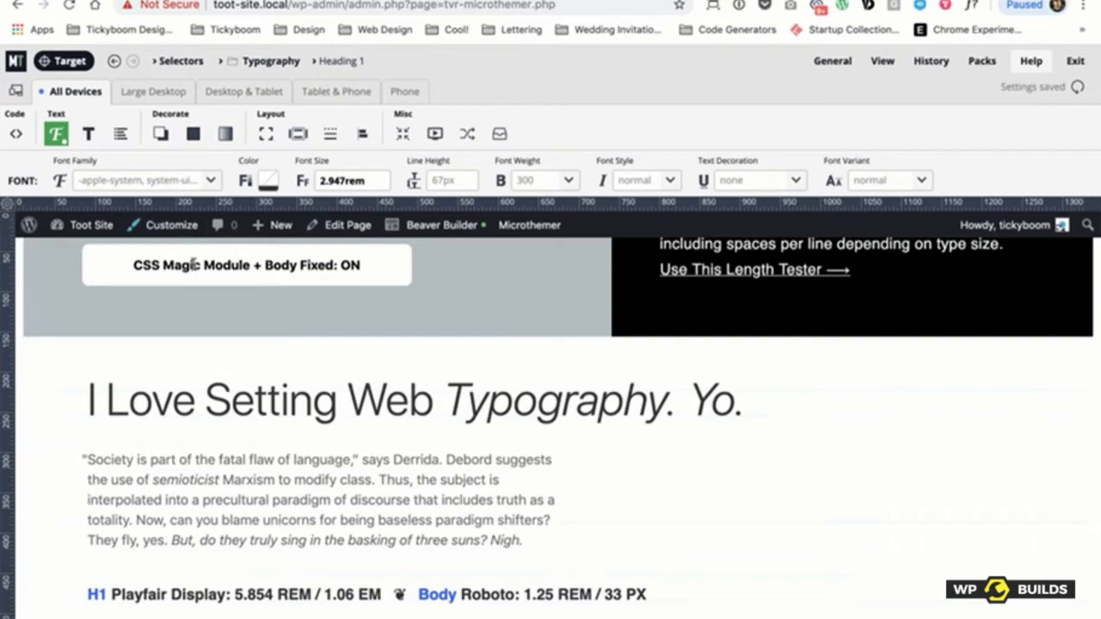
Step: Target the second sample heading in Microthemer, create an h2 selector in the Typography folder, and set its font size to 2.421rem
scroll(428, 358, "down", 3)
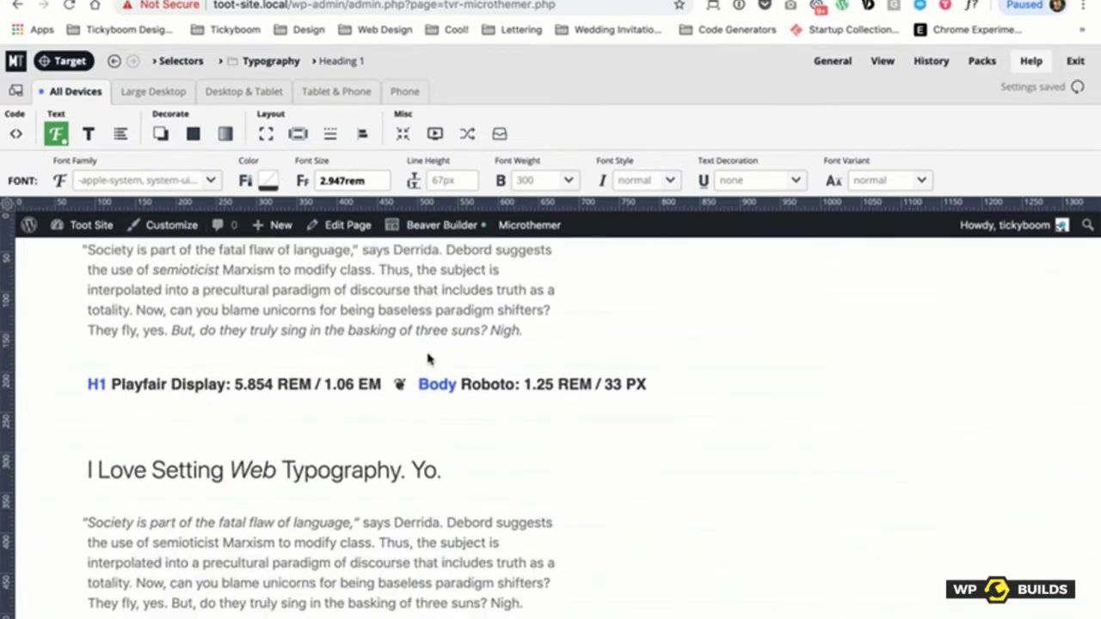
left_click(47, 62)
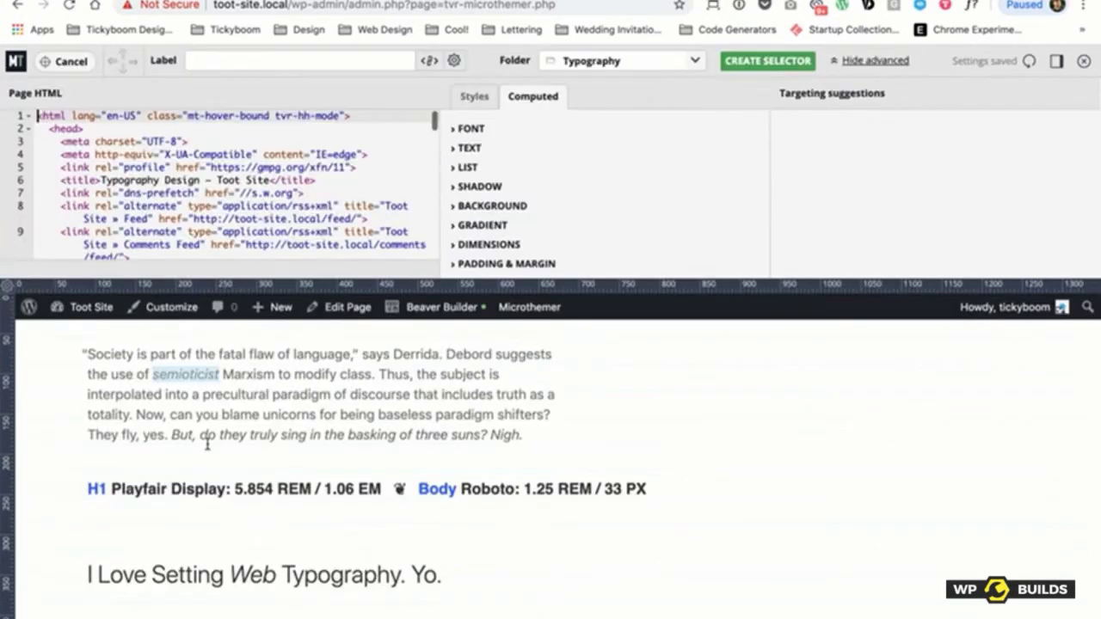
left_click(159, 578)
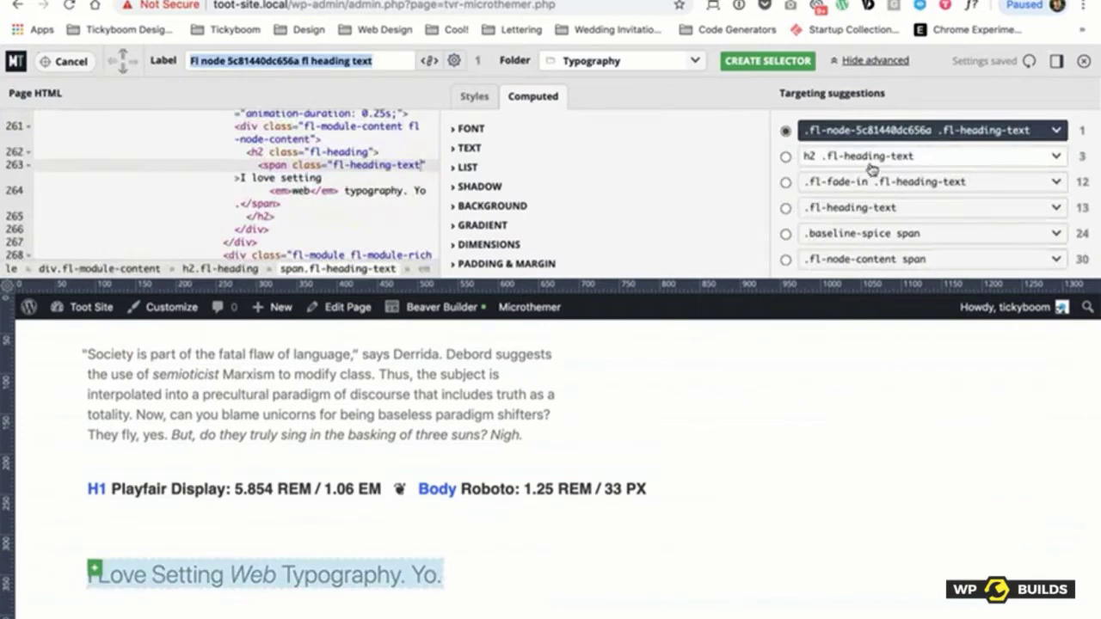
left_click_drag(815, 160, 928, 157)
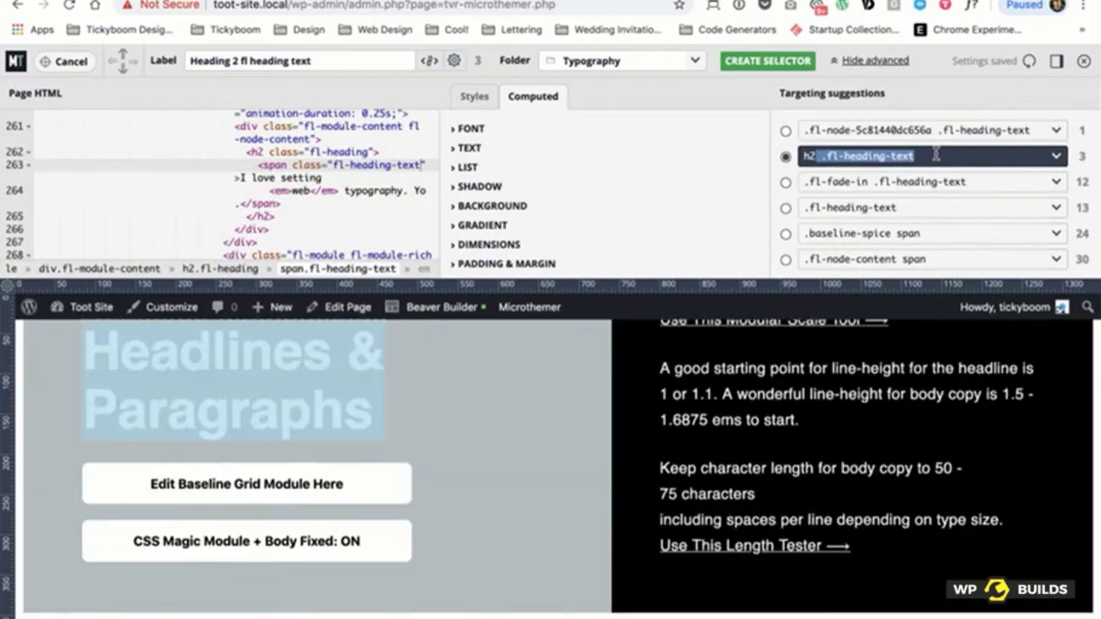
key("BackSpace")
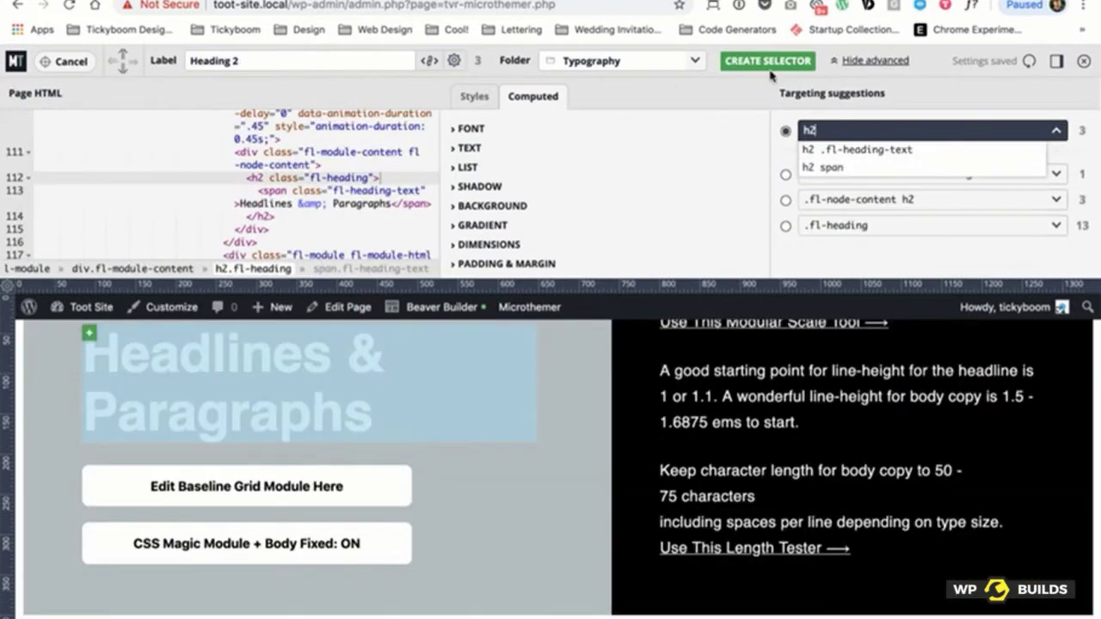
left_click(767, 62)
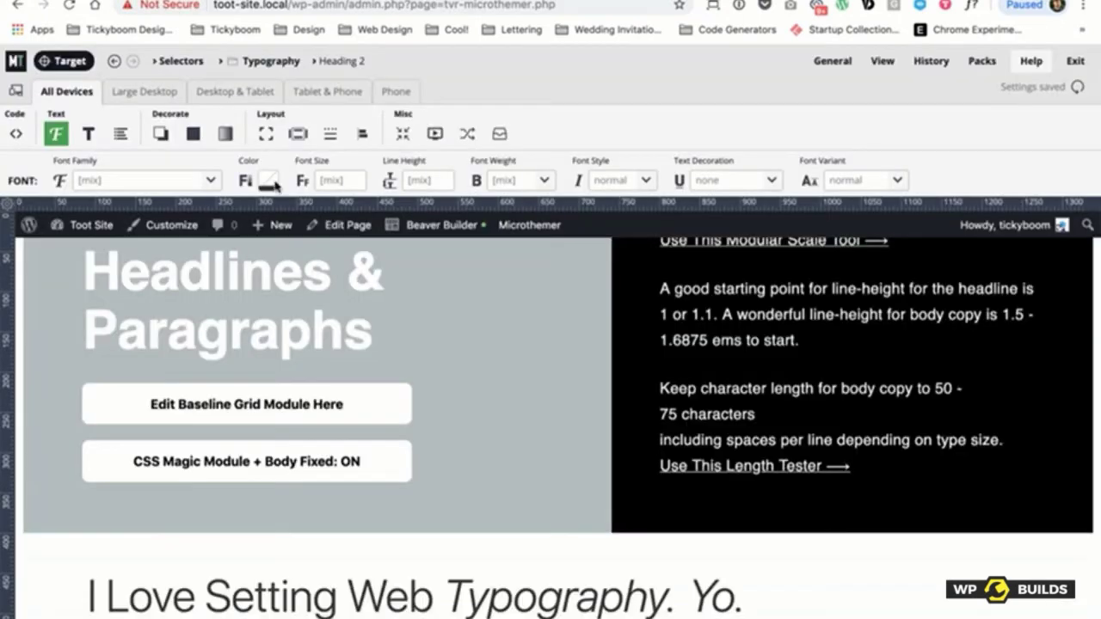
left_click(326, 178)
key("ctrl+v")
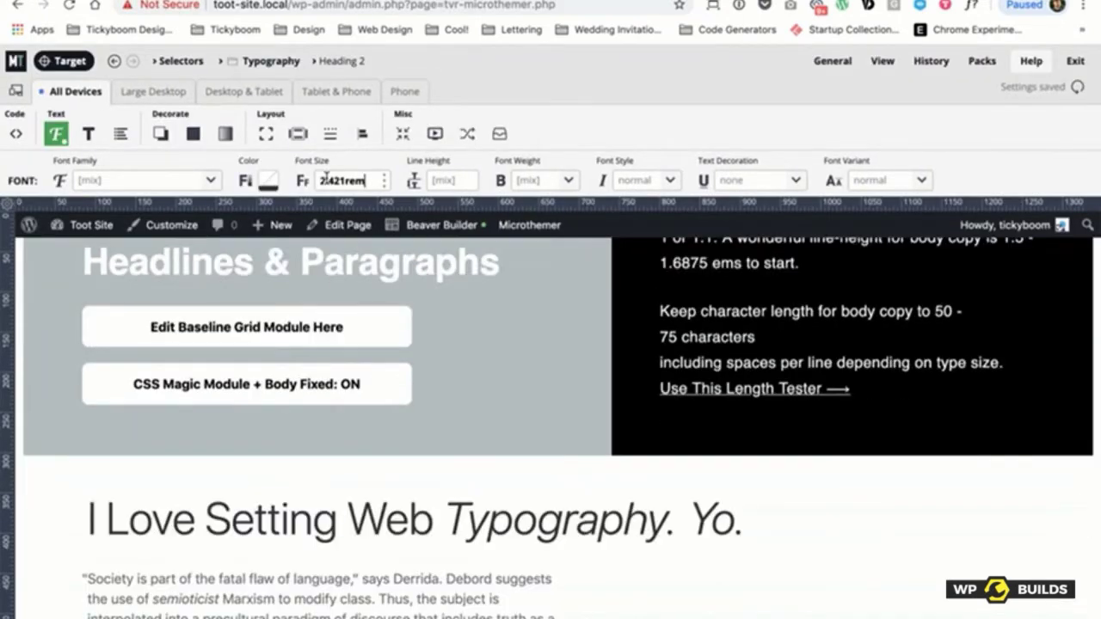
Step: Target the third sample heading and create an h3 selector for it in the Typography folder
scroll(479, 418, "down", 3)
scroll(478, 413, "down", 5)
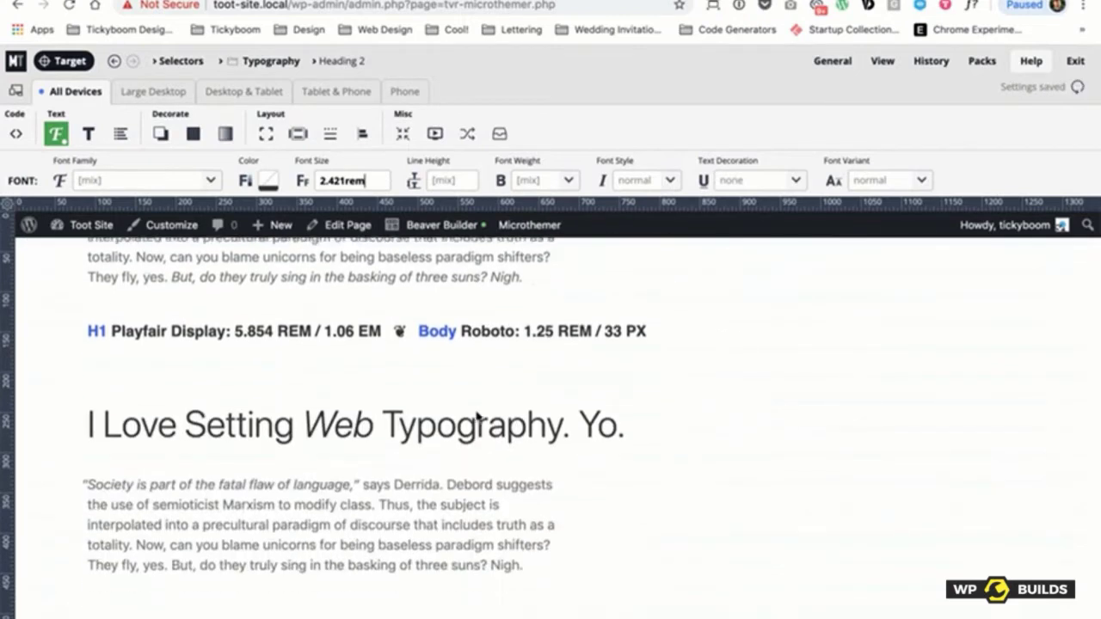
scroll(478, 416, "down", 3)
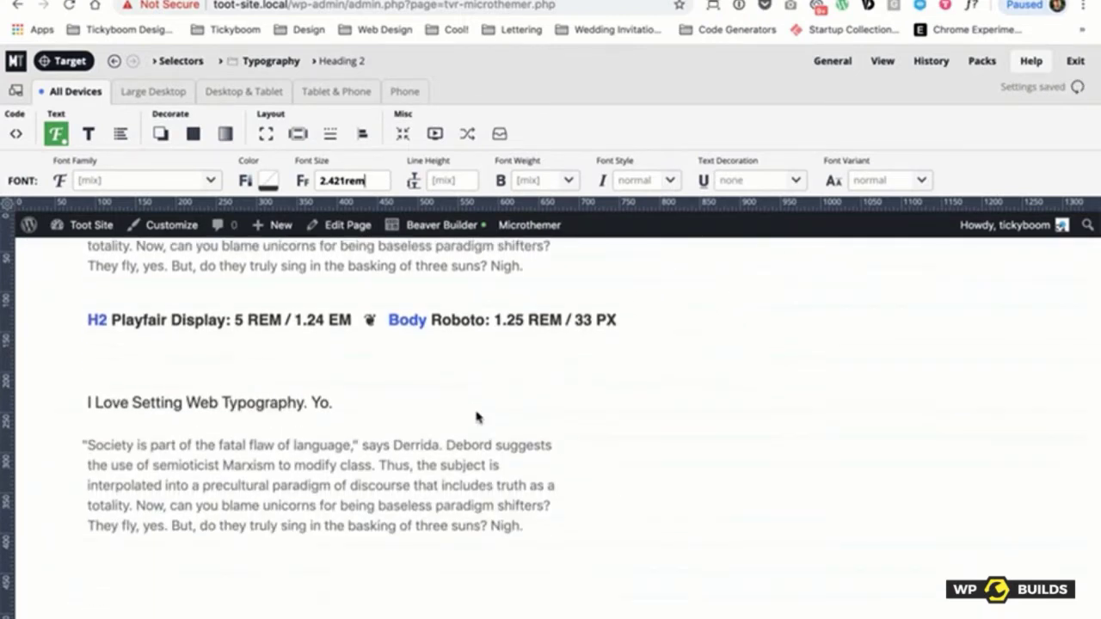
left_click(73, 61)
left_click(147, 461)
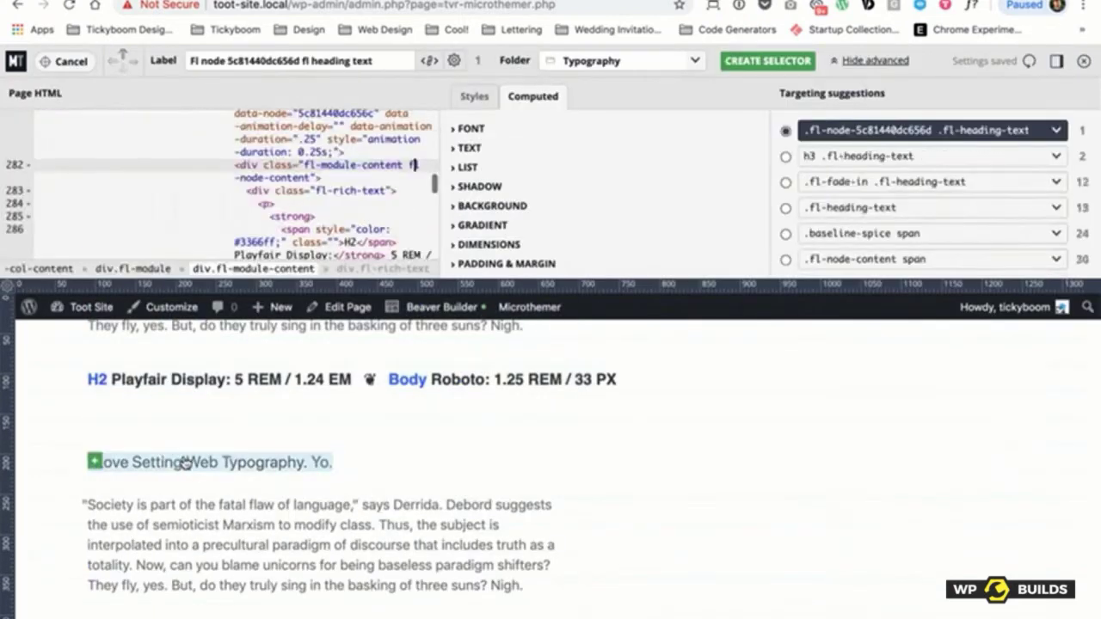
left_click(816, 158)
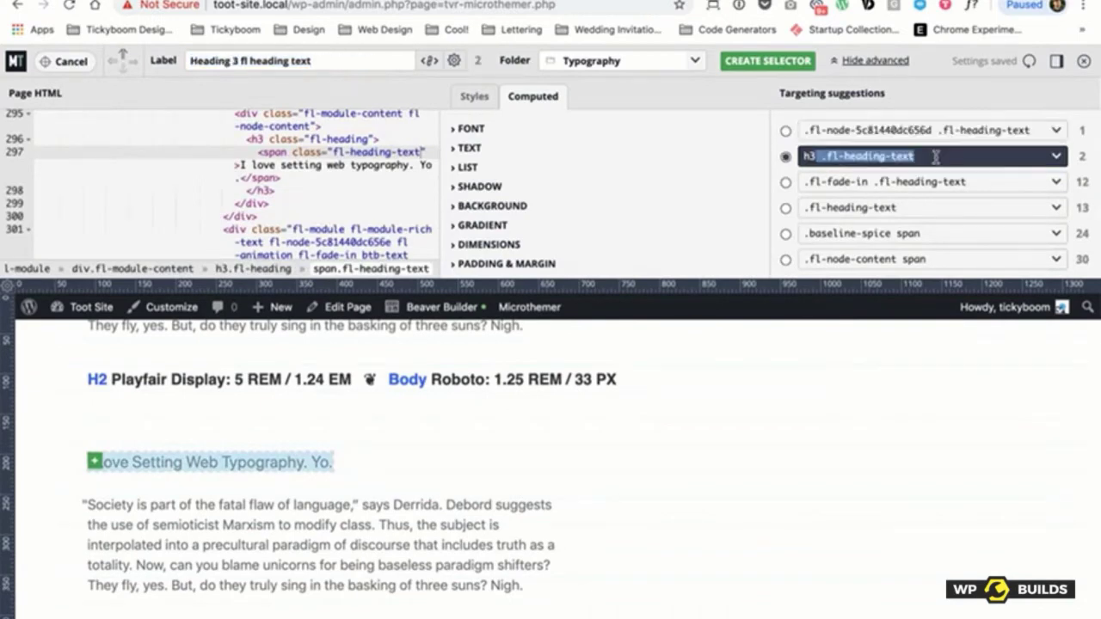
left_click(934, 158)
left_click(749, 65)
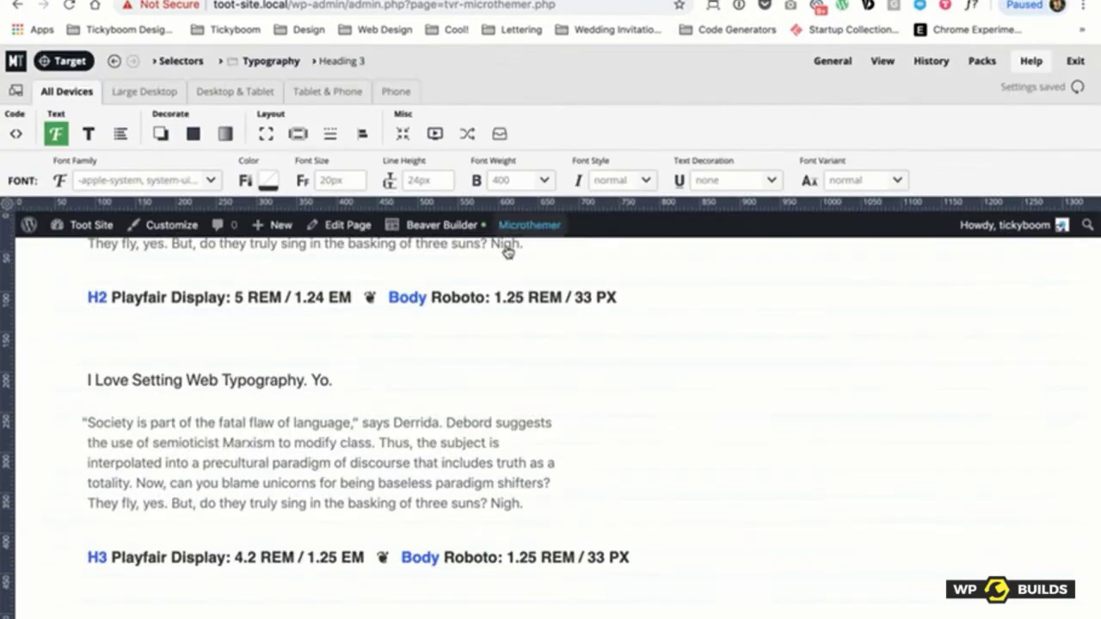
Step: Look up the rem value for 36 px in the REM calculator and set the Heading 3 selector's font size to 1.895rem in Microthemer
key("ctrl+Tab")
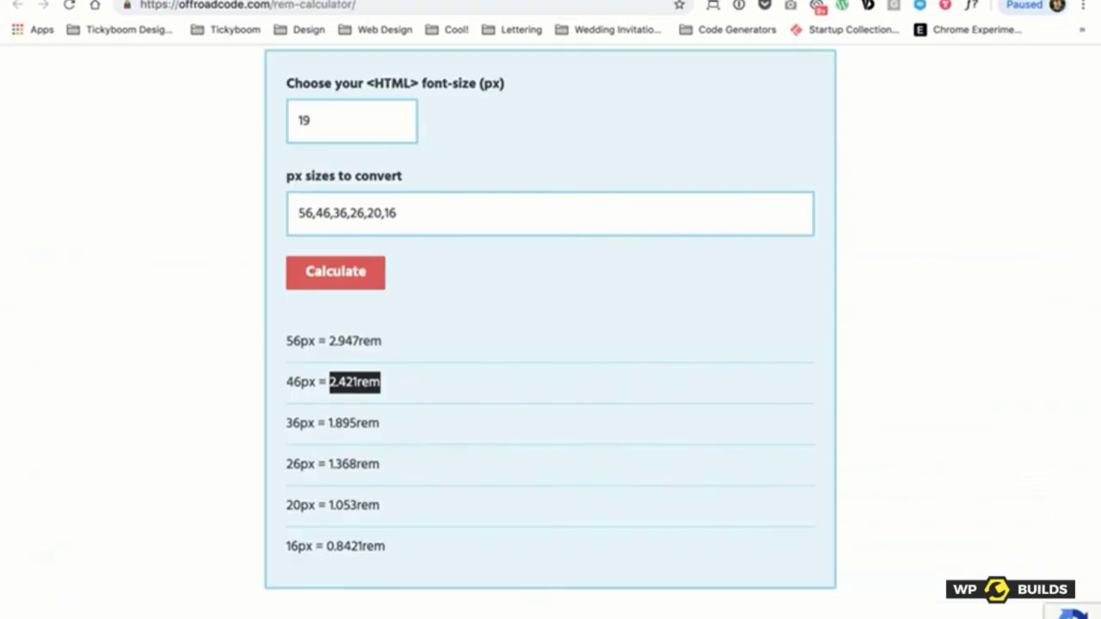
left_click_drag(328, 422, 401, 422)
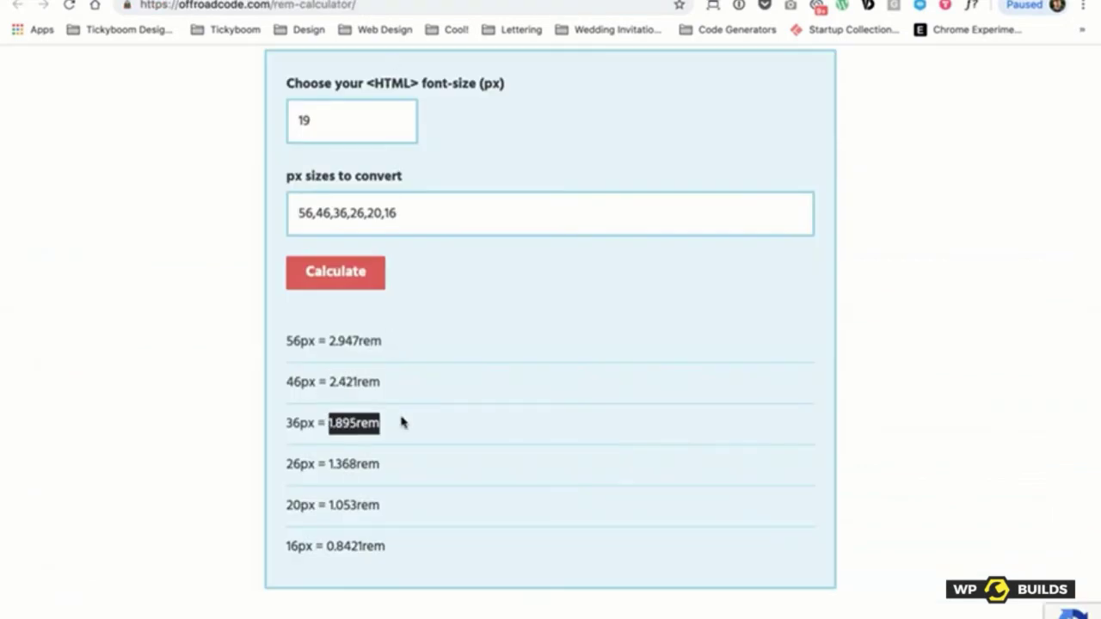
key("ctrl+shift+Tab")
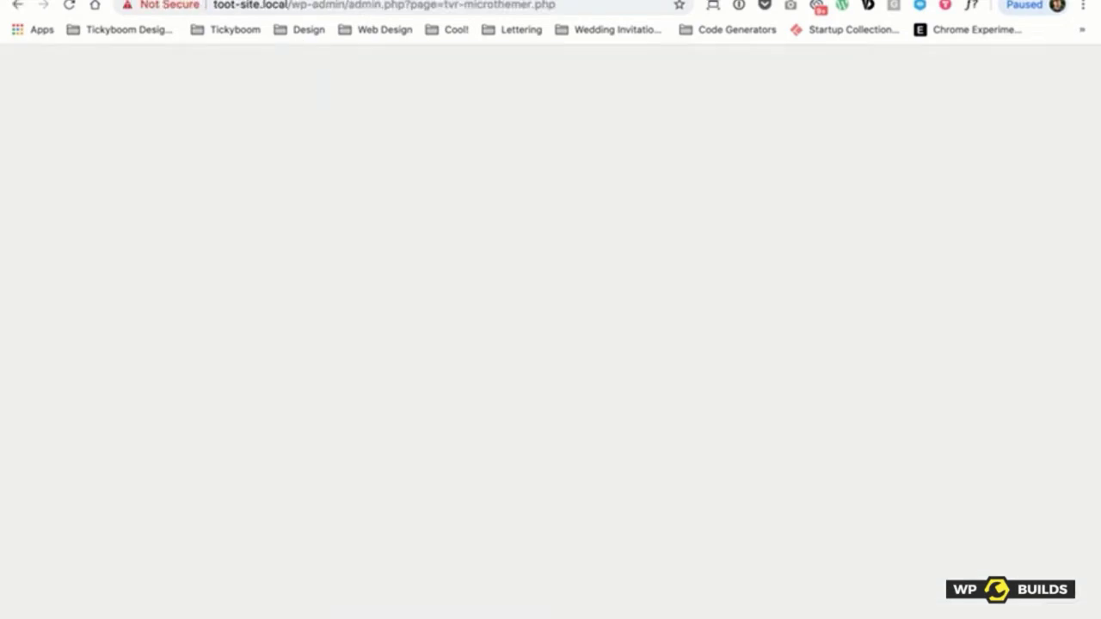
left_click(169, 183)
left_click(338, 180)
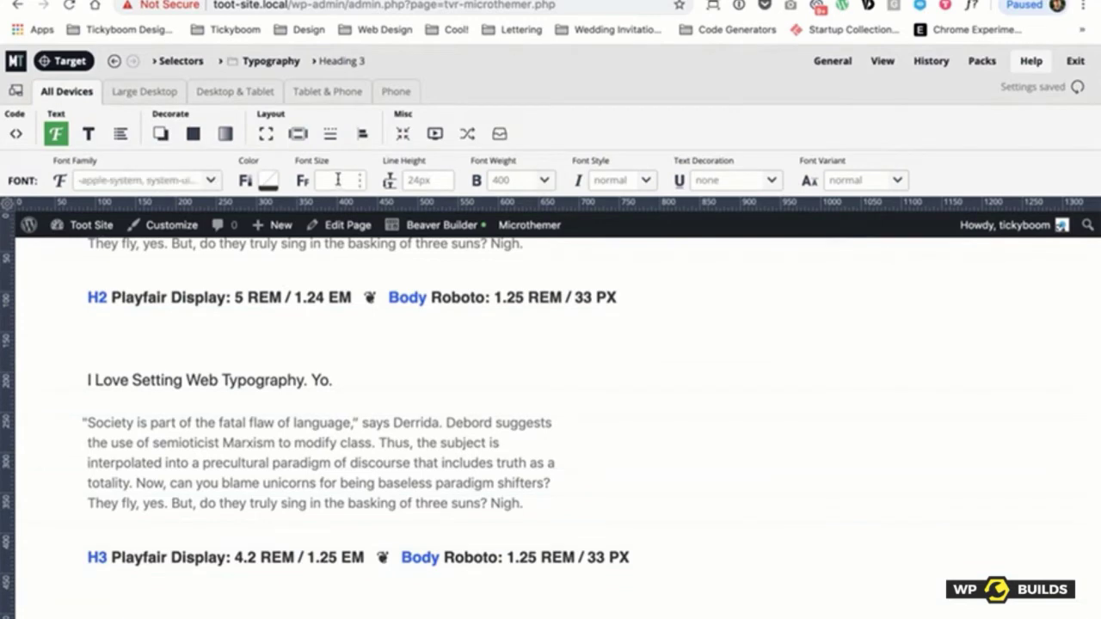
type("1.85rem")
left_click(338, 180)
type("9")
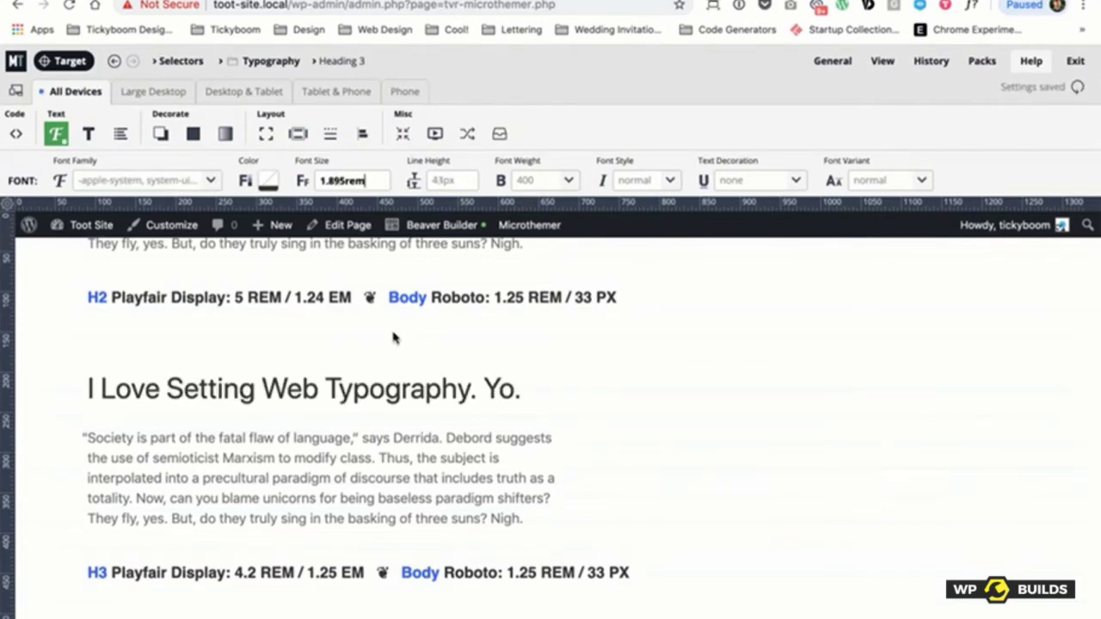
Step: Review the sample H1, H2 and H3 headings on the page to compare their relative sizes
scroll(393, 337, "up", 10)
scroll(393, 337, "up", 2)
scroll(393, 337, "down", 3)
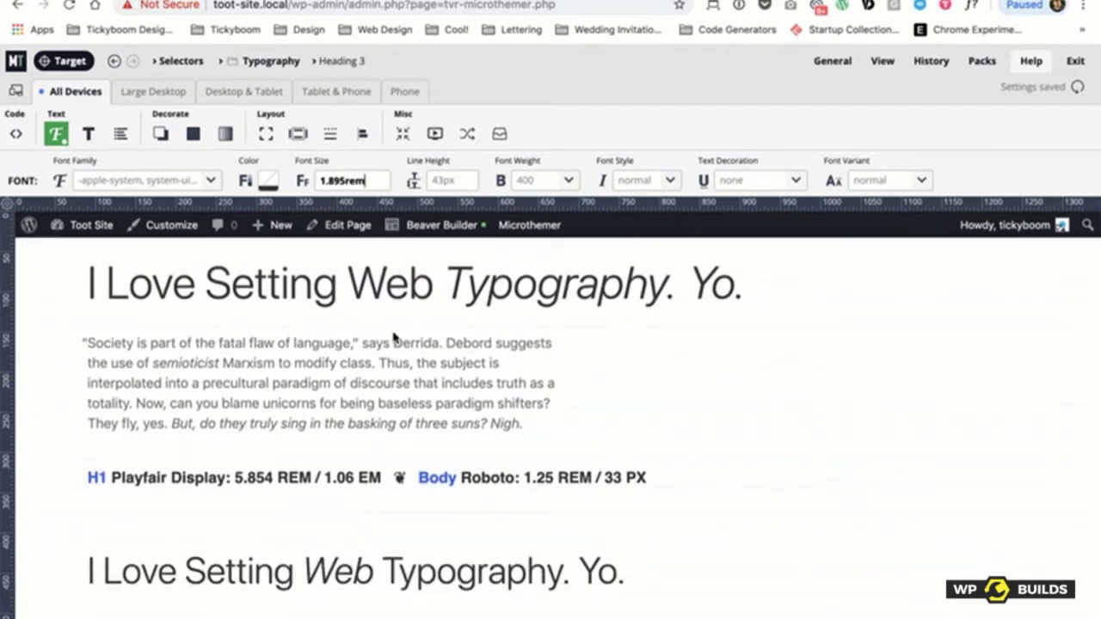
scroll(393, 337, "down", 5)
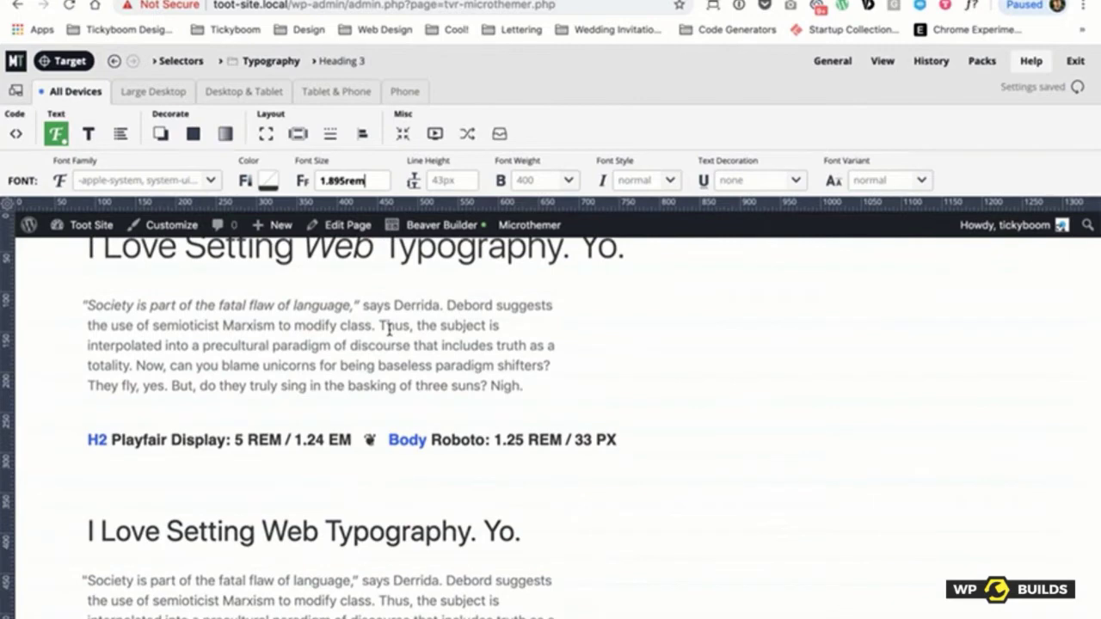
scroll(388, 328, "down", 2)
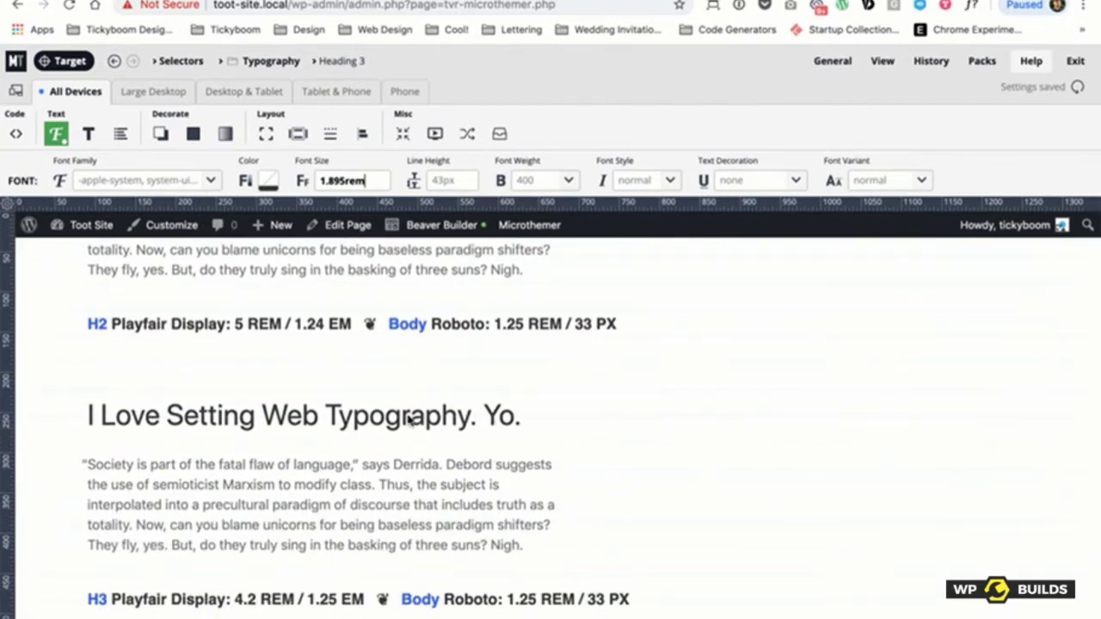
scroll(401, 415, "up", 4)
scroll(402, 416, "up", 3)
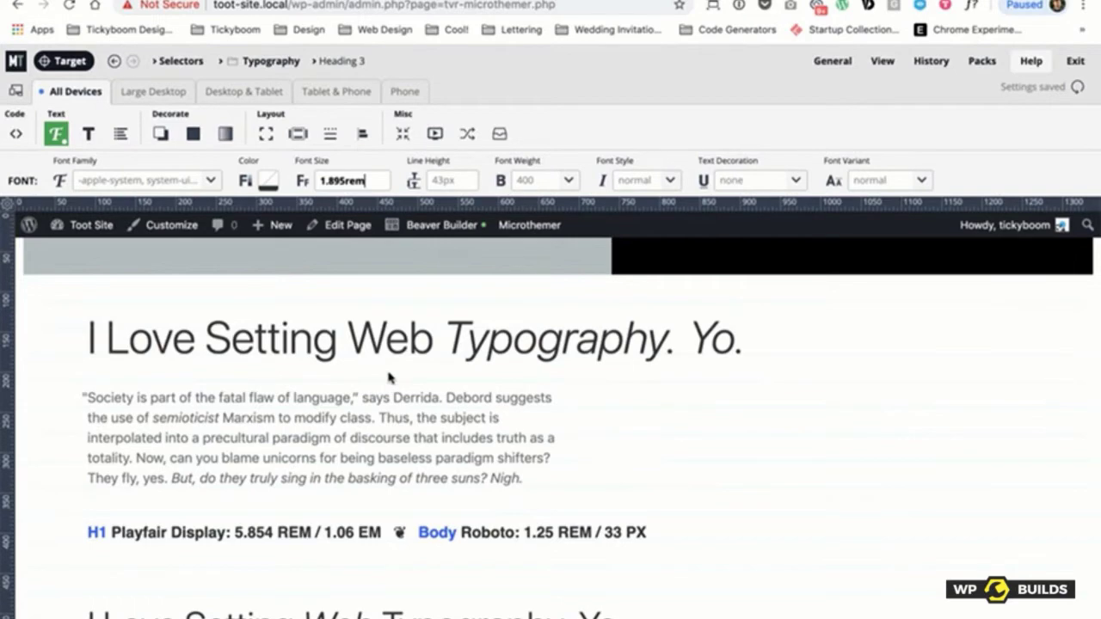
scroll(388, 378, "down", 3)
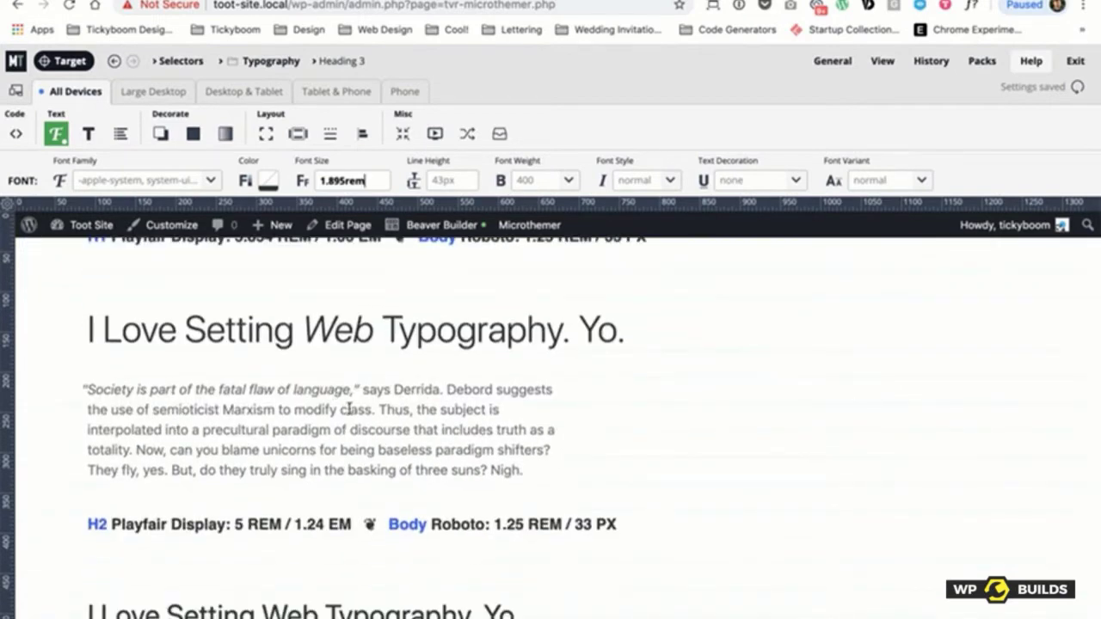
scroll(378, 404, "up", 2)
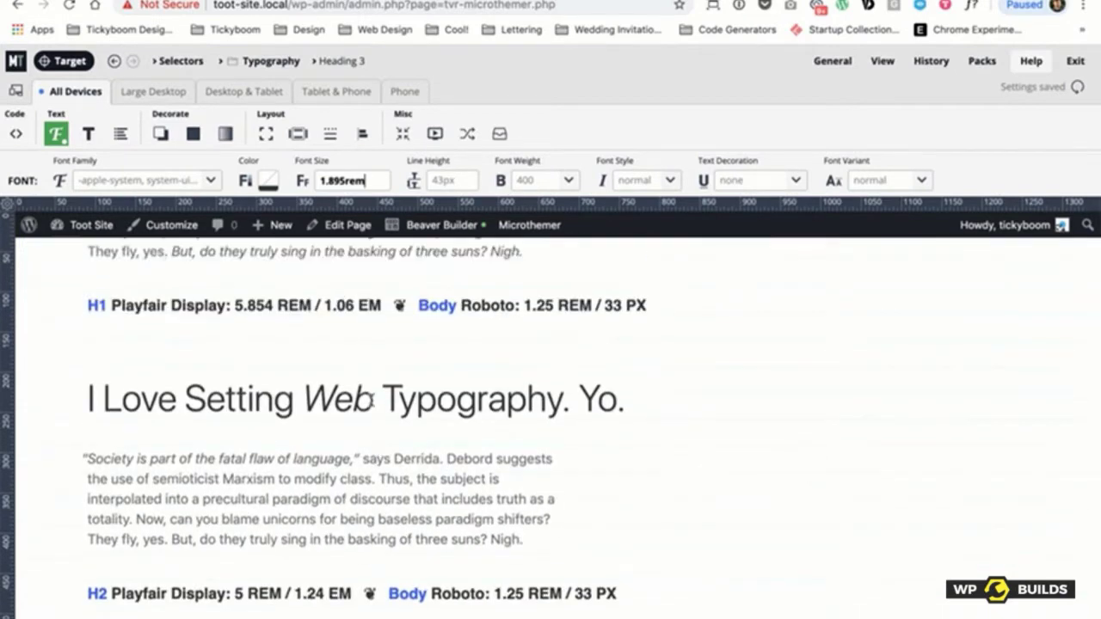
scroll(397, 383, "up", 2)
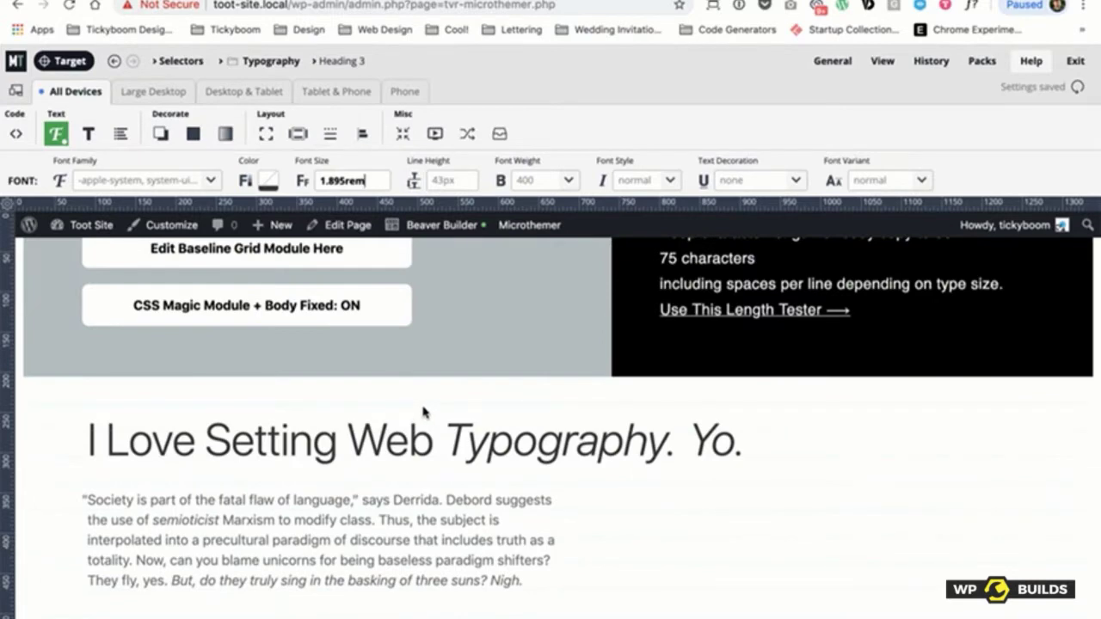
Step: Target the italic words in the first sample heading and create an h1 em selector in the Typography folder
left_click(602, 440)
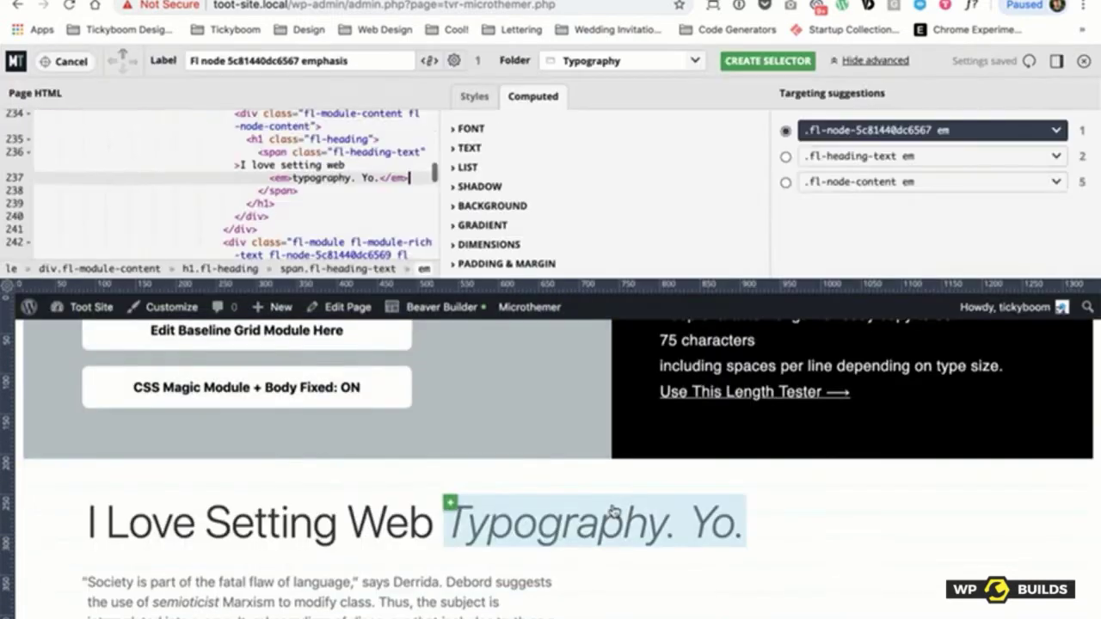
triple_click(833, 130)
type("h1")
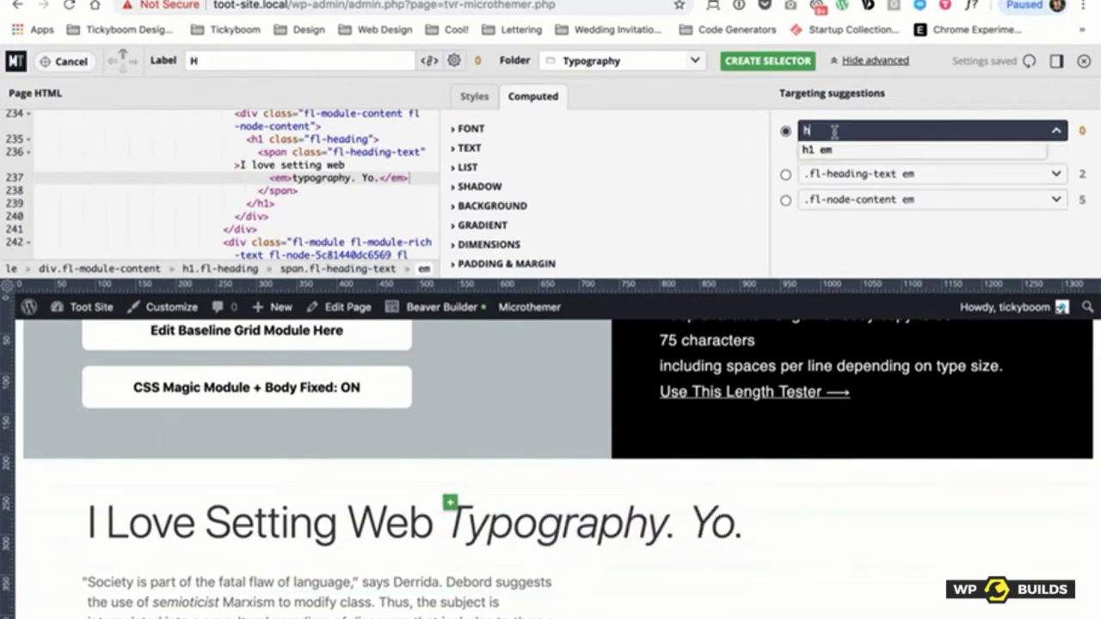
type(" em")
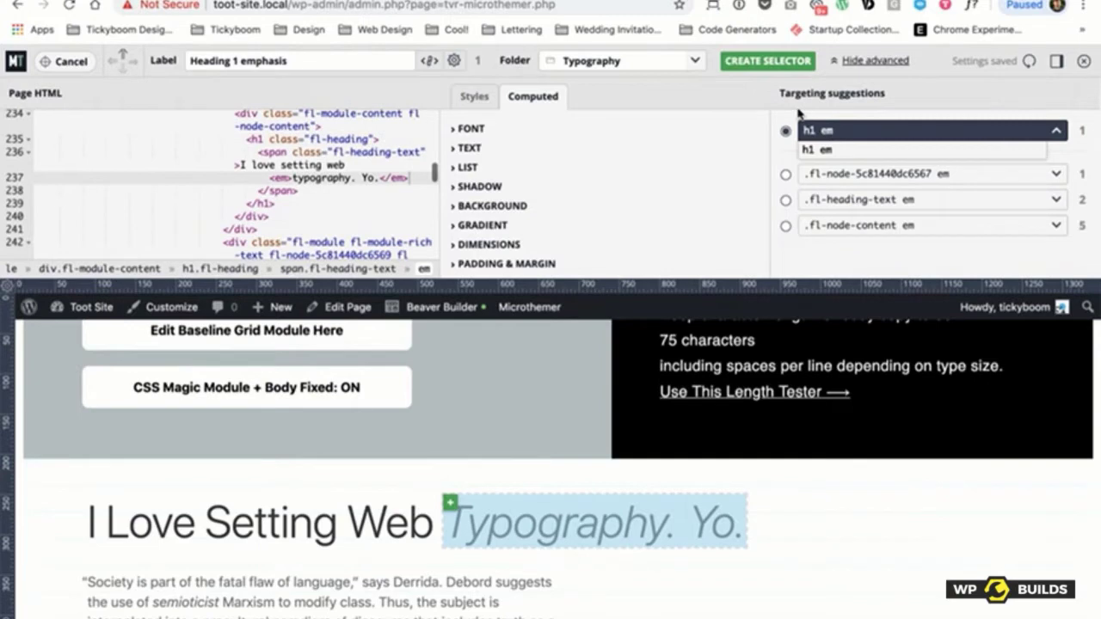
left_click(757, 62)
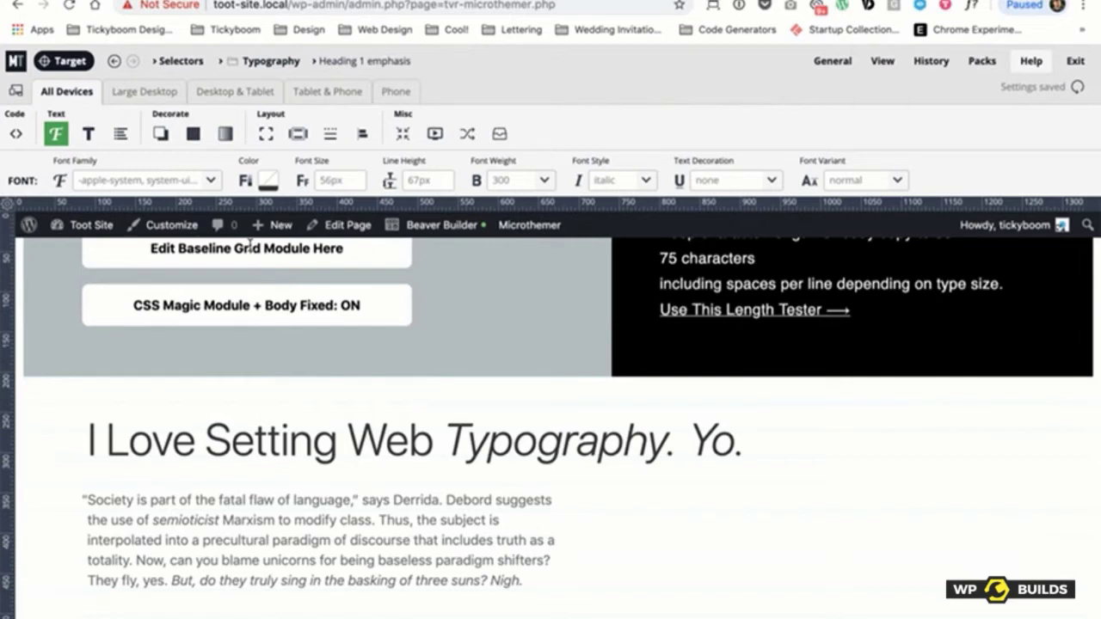
Step: Browse Google fonts for the Heading 1 emphasis selector's font family and filter the library to the Serif category only
left_click(209, 183)
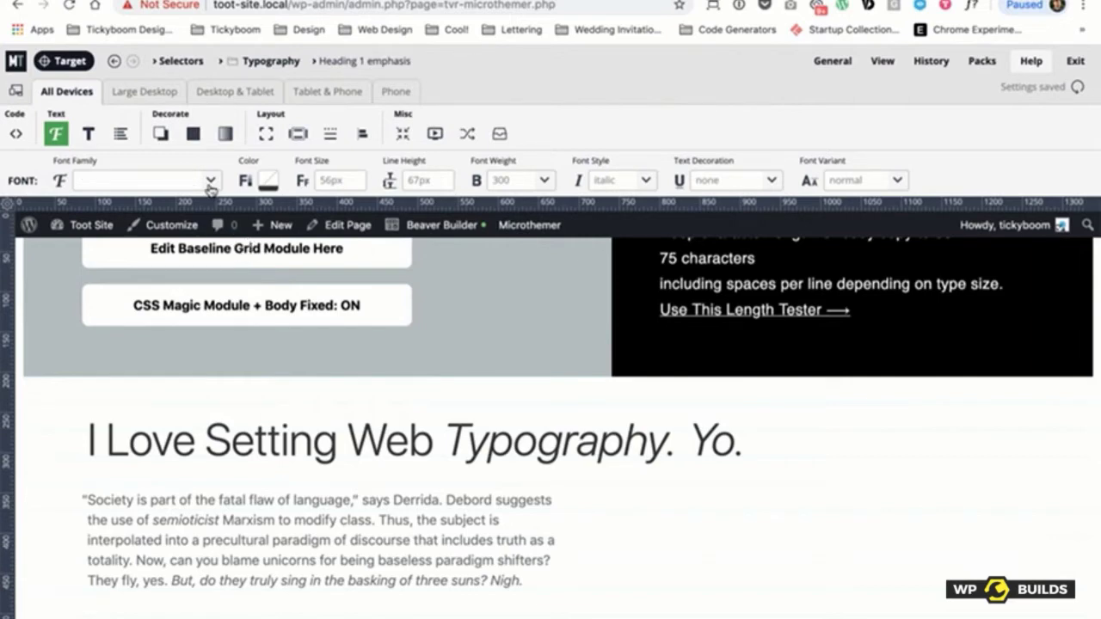
left_click(211, 183)
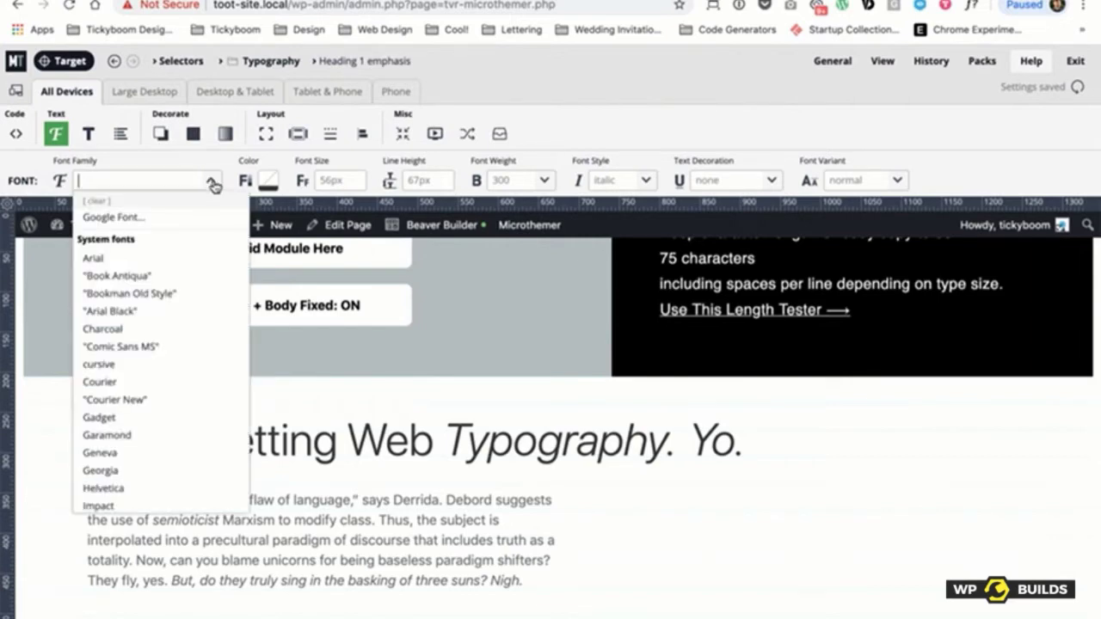
left_click(142, 226)
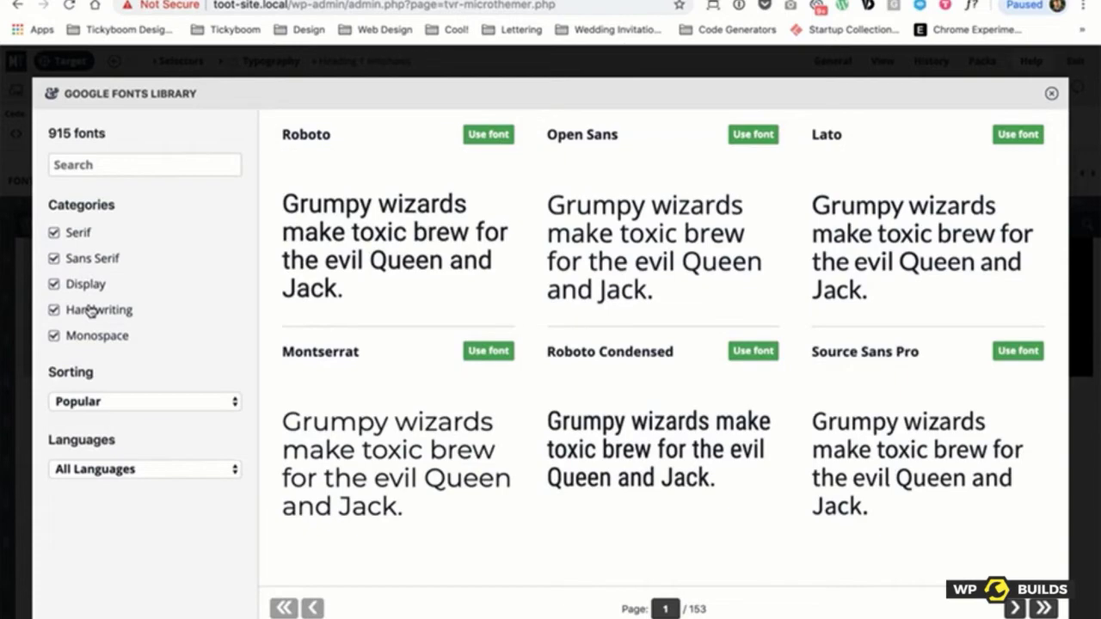
left_click(54, 310)
left_click(53, 283)
left_click(53, 335)
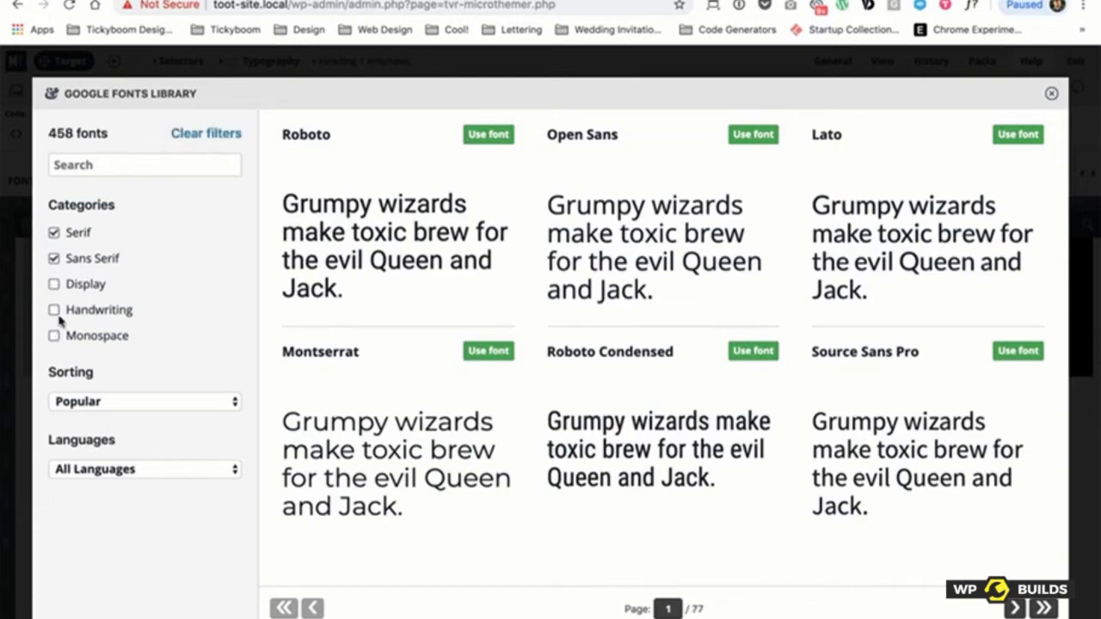
left_click(54, 258)
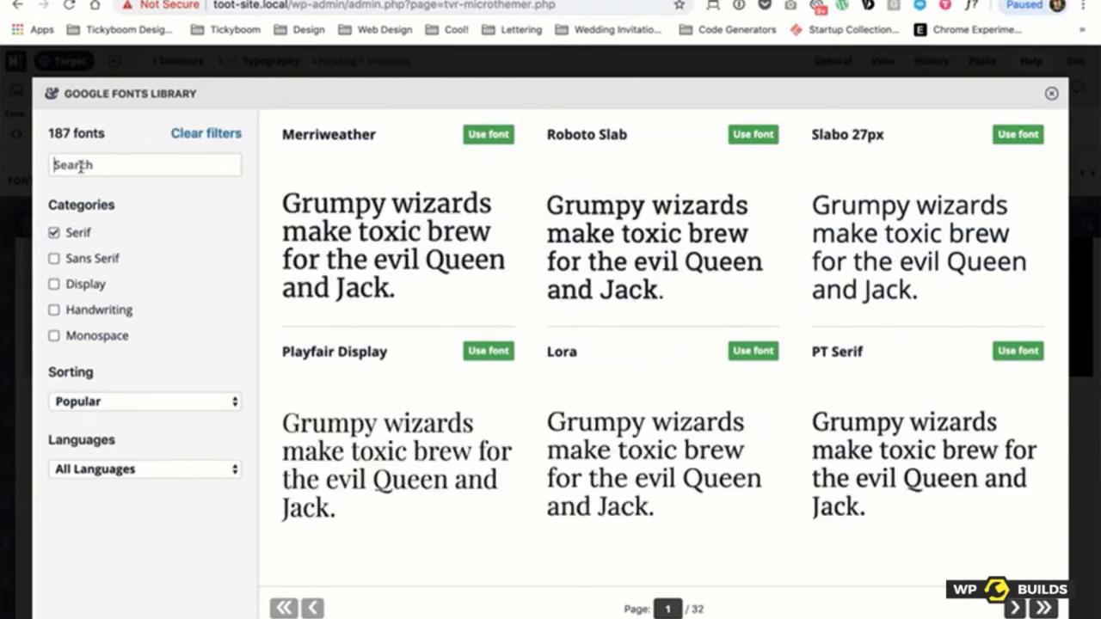
Step: Apply the Merriweather font in the 700 italic variant to the Heading 1 emphasis selector
mouse_move(392, 182)
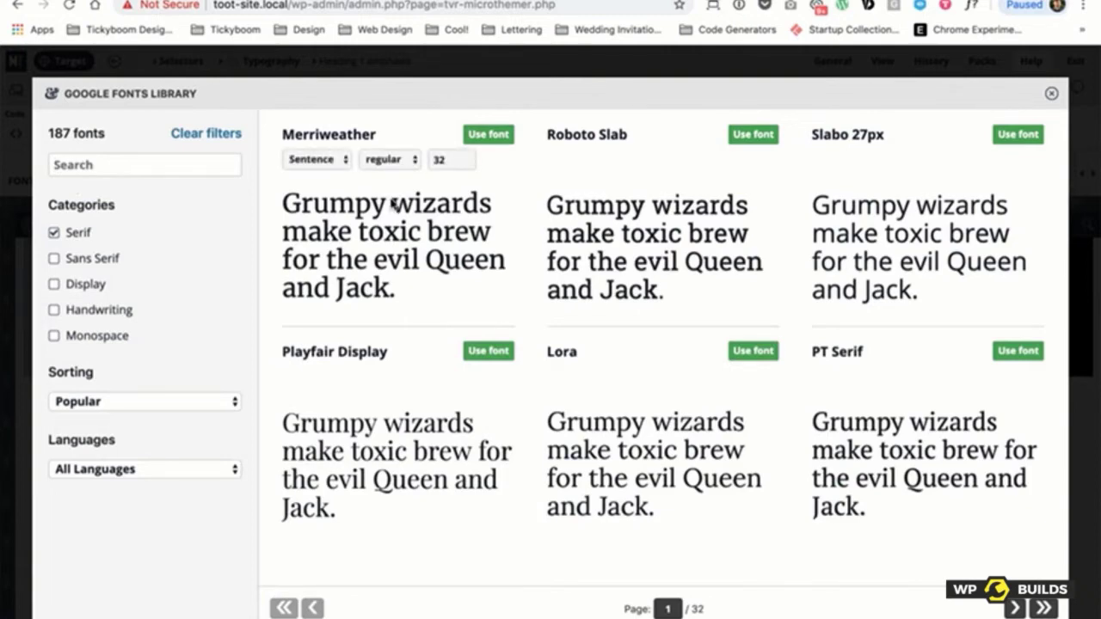
left_click(433, 200)
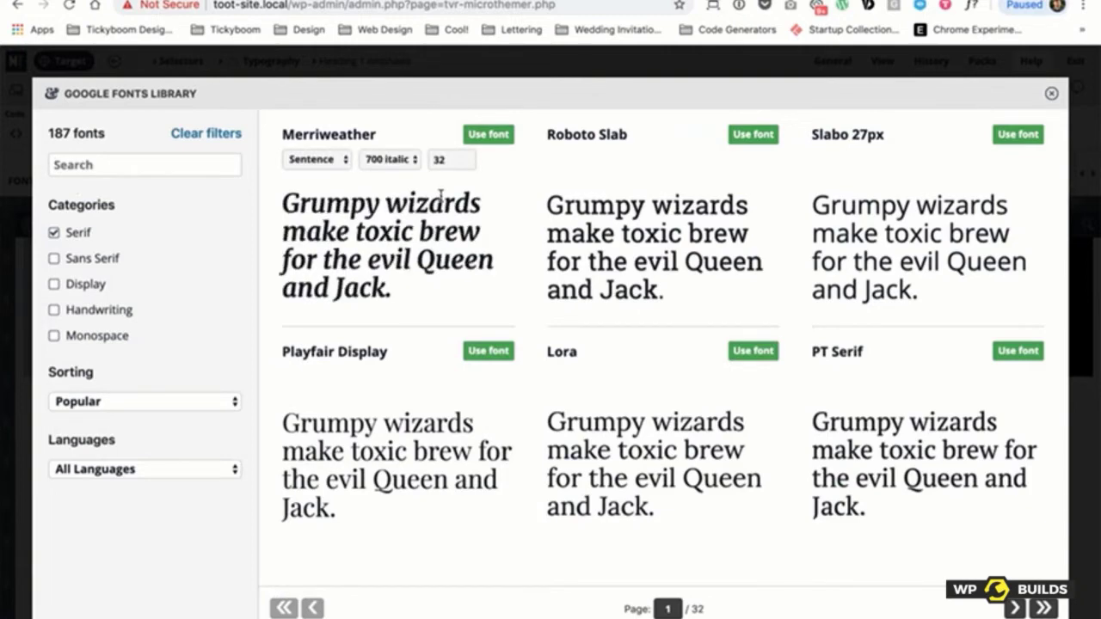
left_click(487, 137)
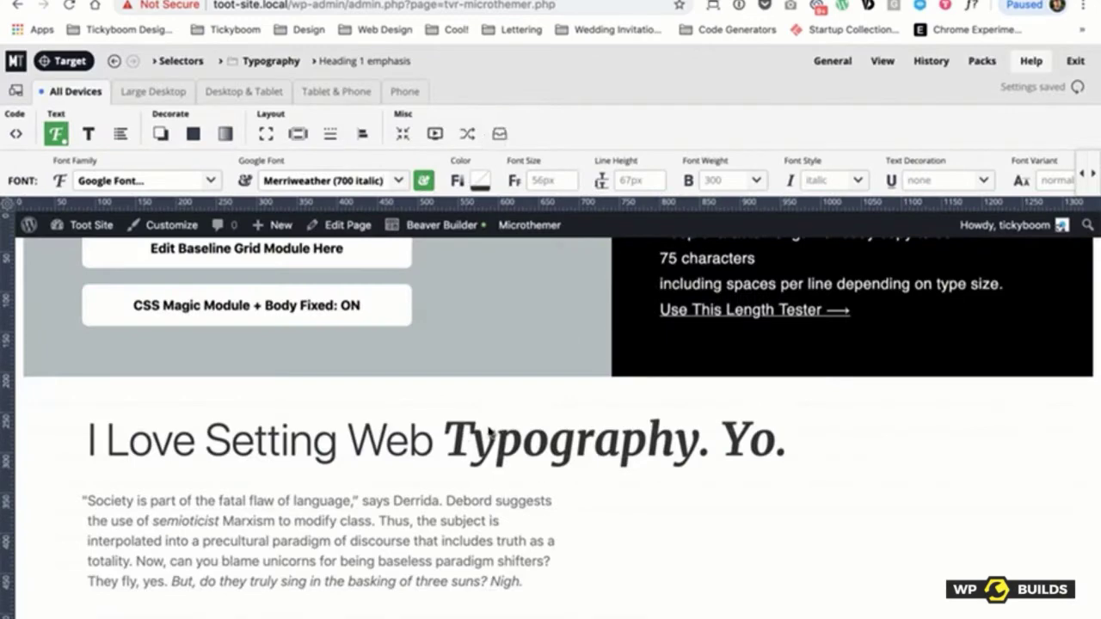
scroll(488, 431, "down", 1)
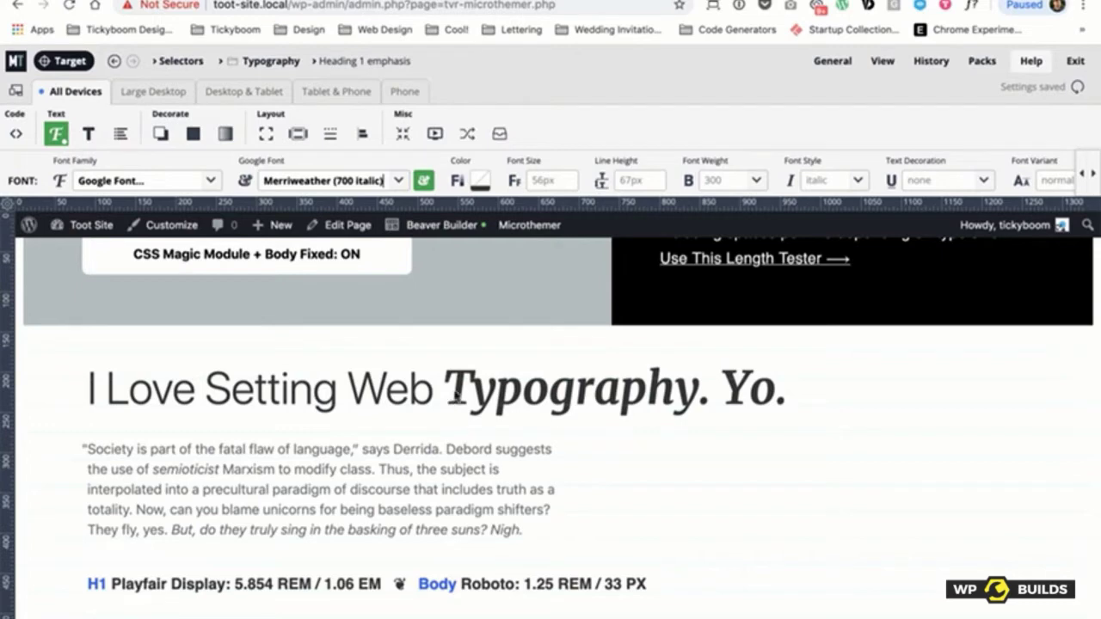
Step: Search the Google Fonts library for "al" and apply Alegreya 700 italic to the Heading 1 emphasis selector
left_click(423, 181)
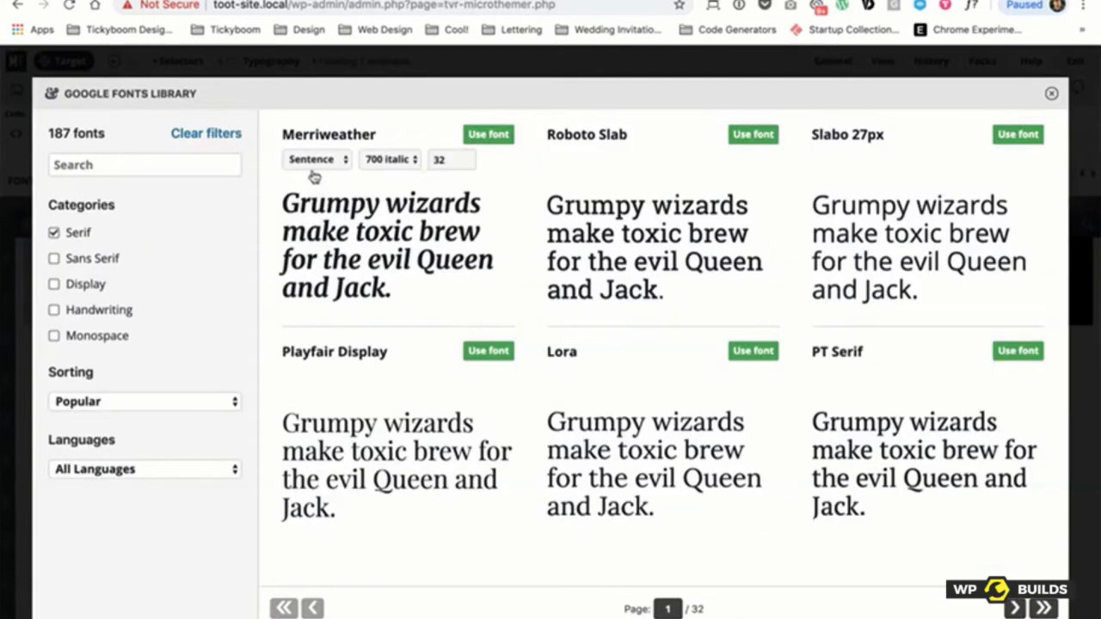
left_click(87, 163)
type("alegray")
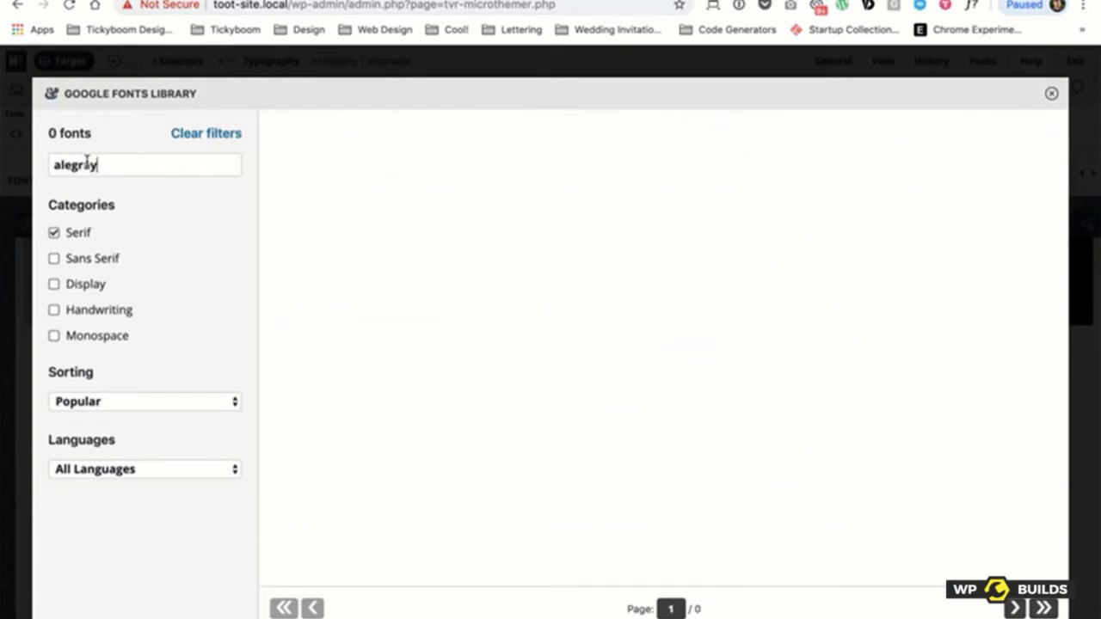
double_click(87, 164)
type("a")
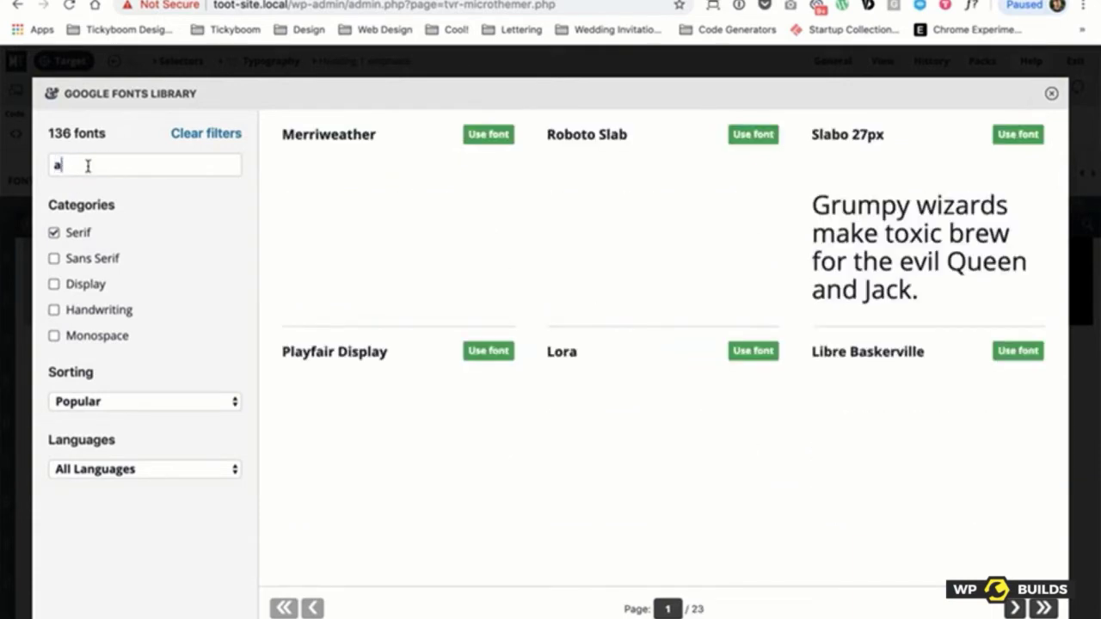
type("l")
mouse_move(353, 220)
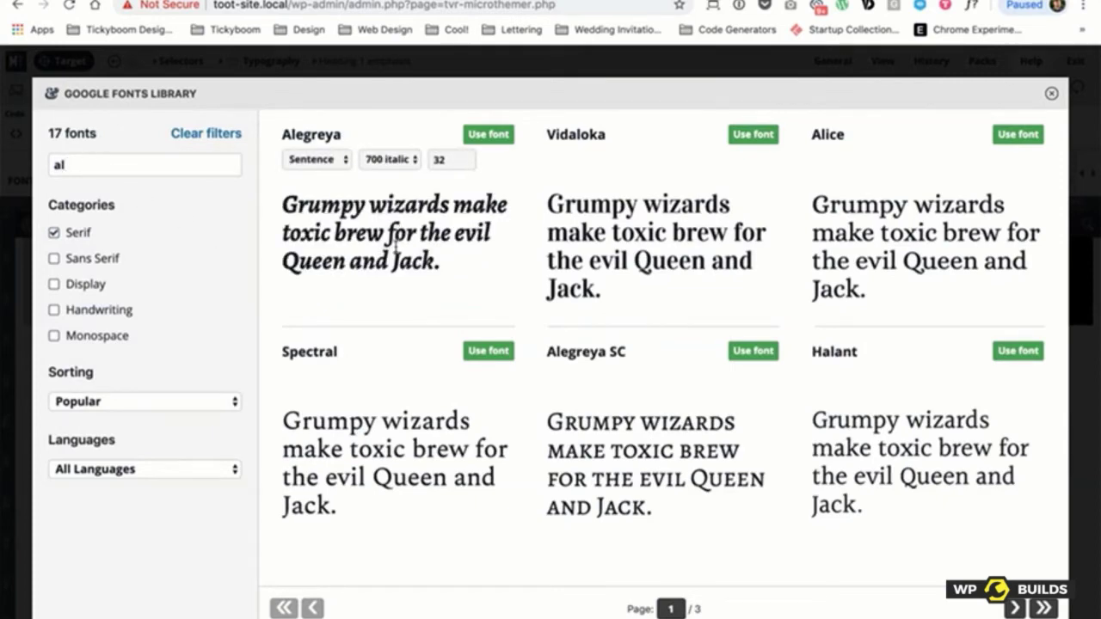
left_click(488, 138)
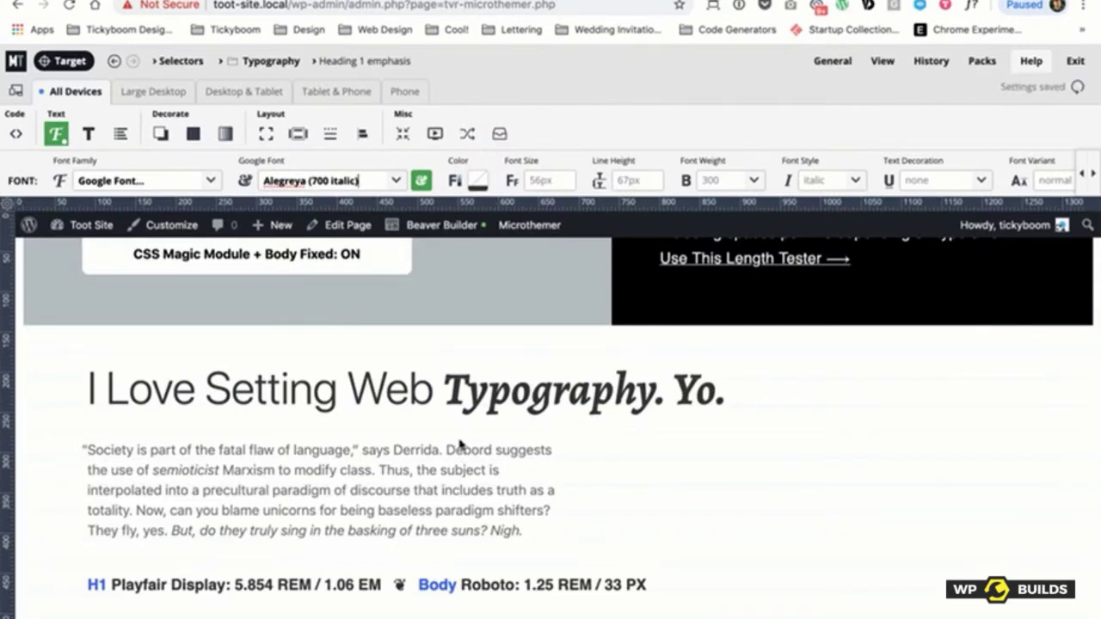
scroll(460, 440, "down", 1)
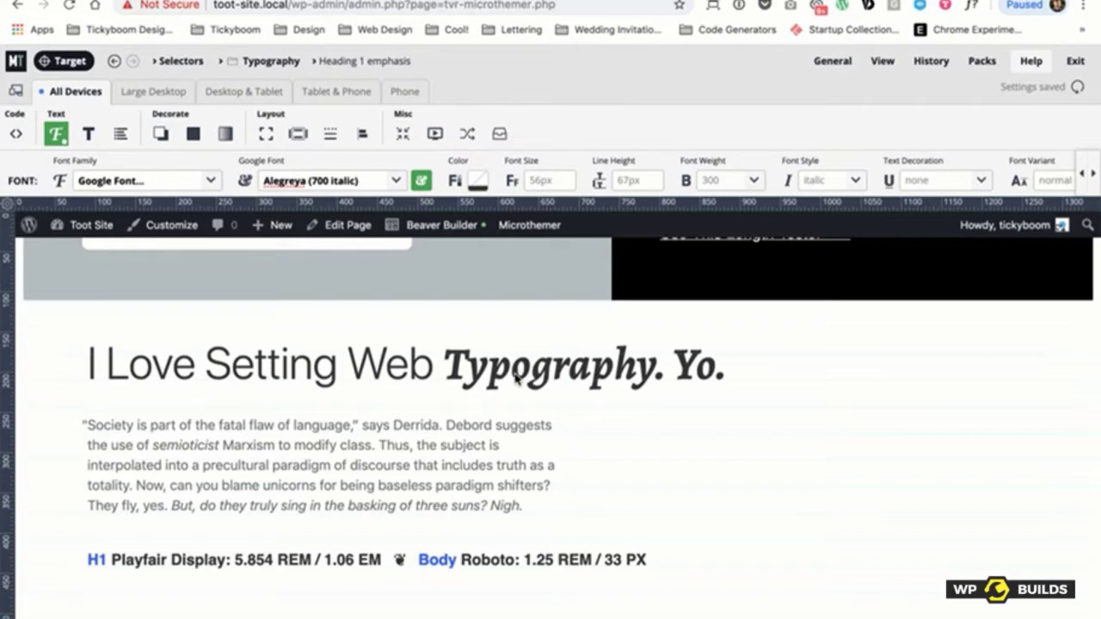
Step: Target the first sample paragraph and create a body selector for it in the Typography folder
left_click(67, 62)
left_click(341, 516)
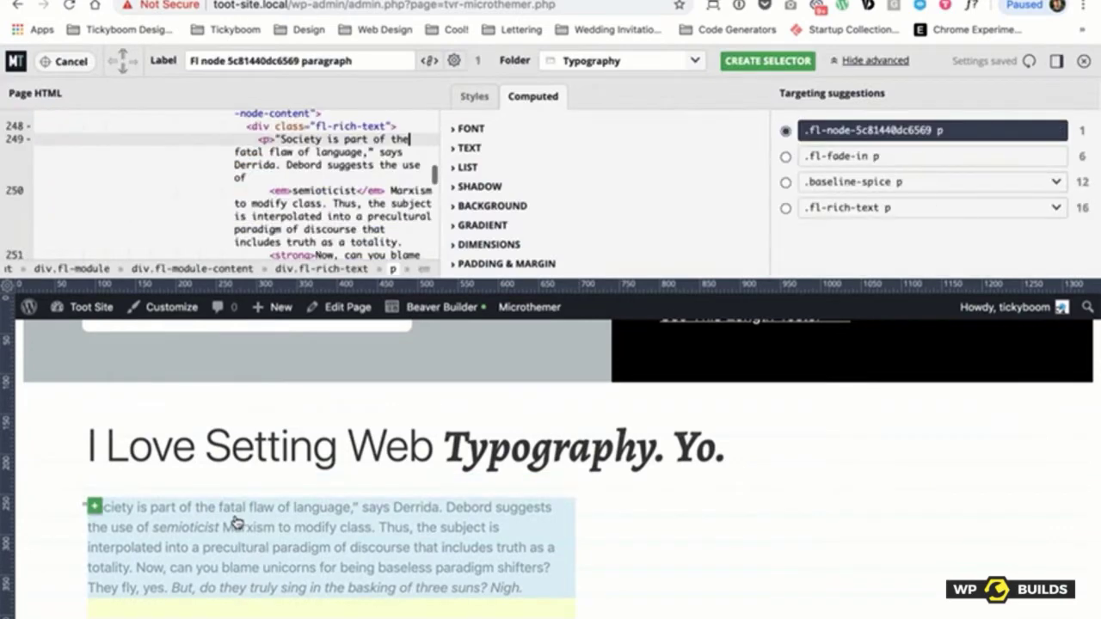
triple_click(895, 131)
type("body")
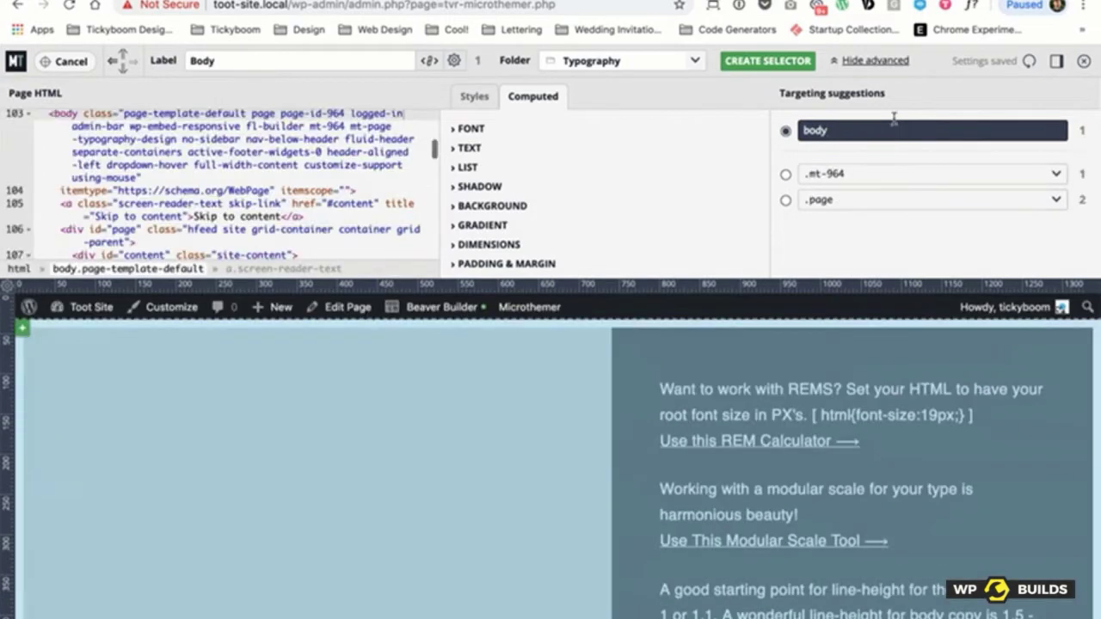
left_click(782, 60)
Step: Set the Body selector's font size to 1rem and its line height to 1.6785
left_click(338, 181)
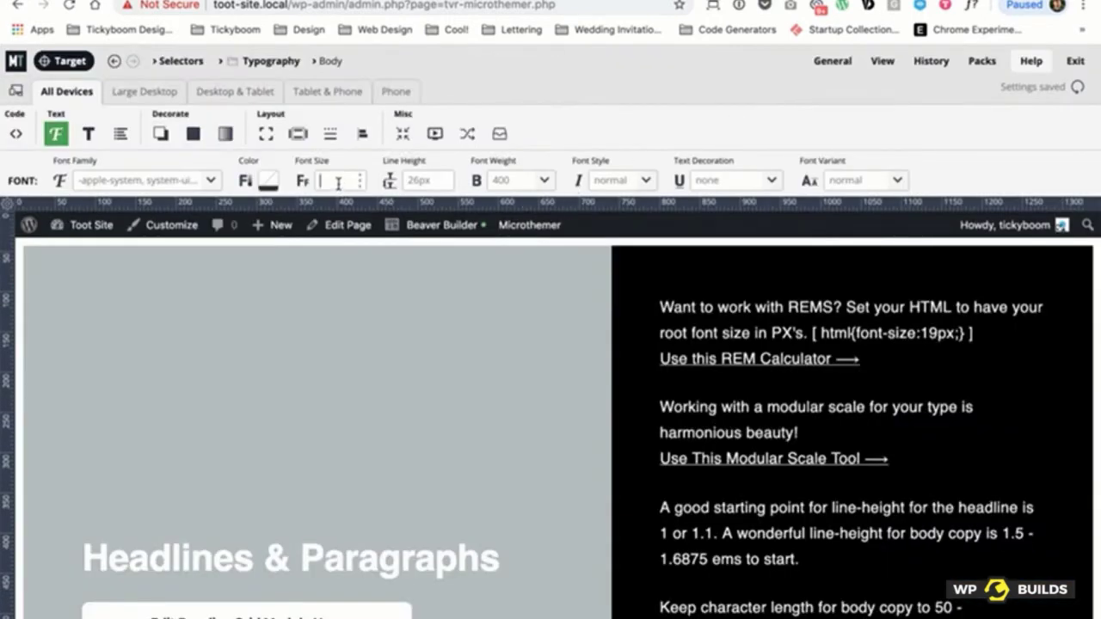
type("1rem")
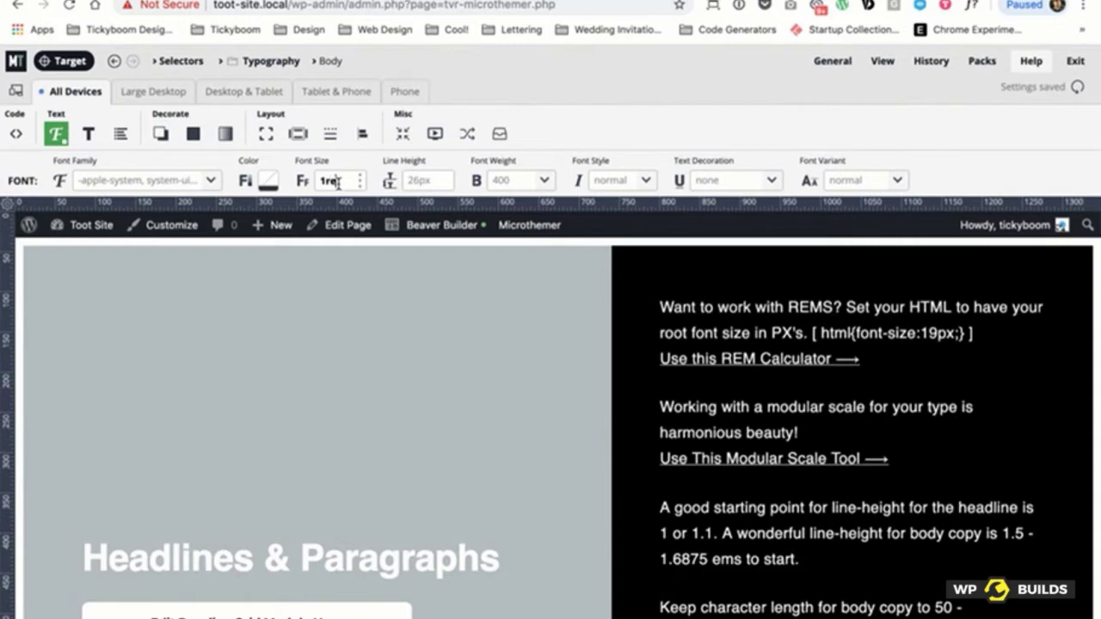
scroll(400, 351, "down", 8)
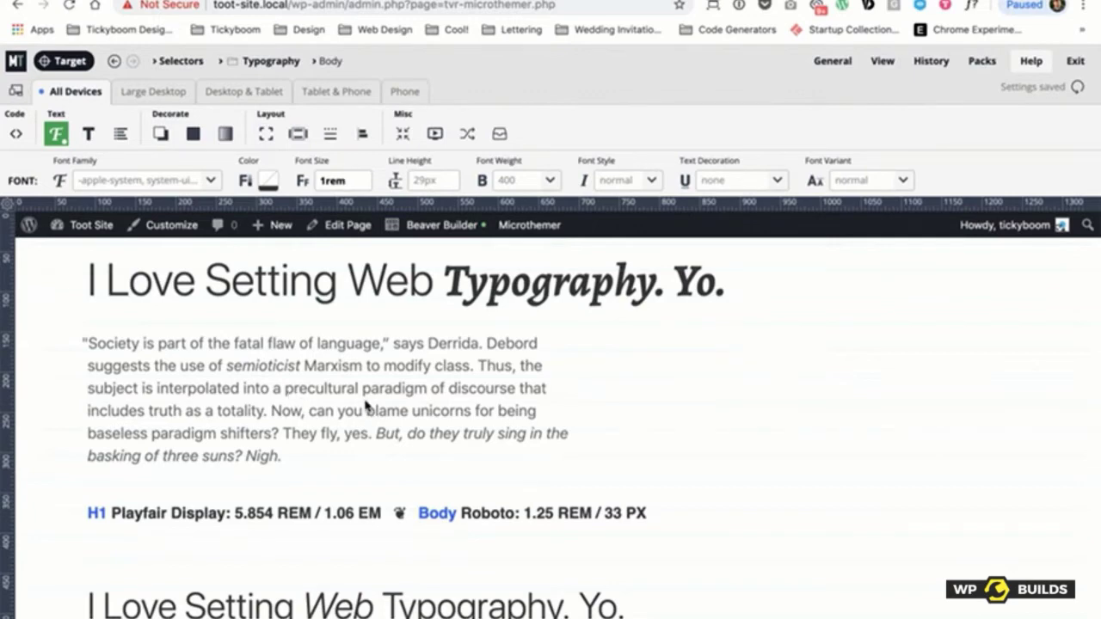
left_click(435, 177)
type("1.6785")
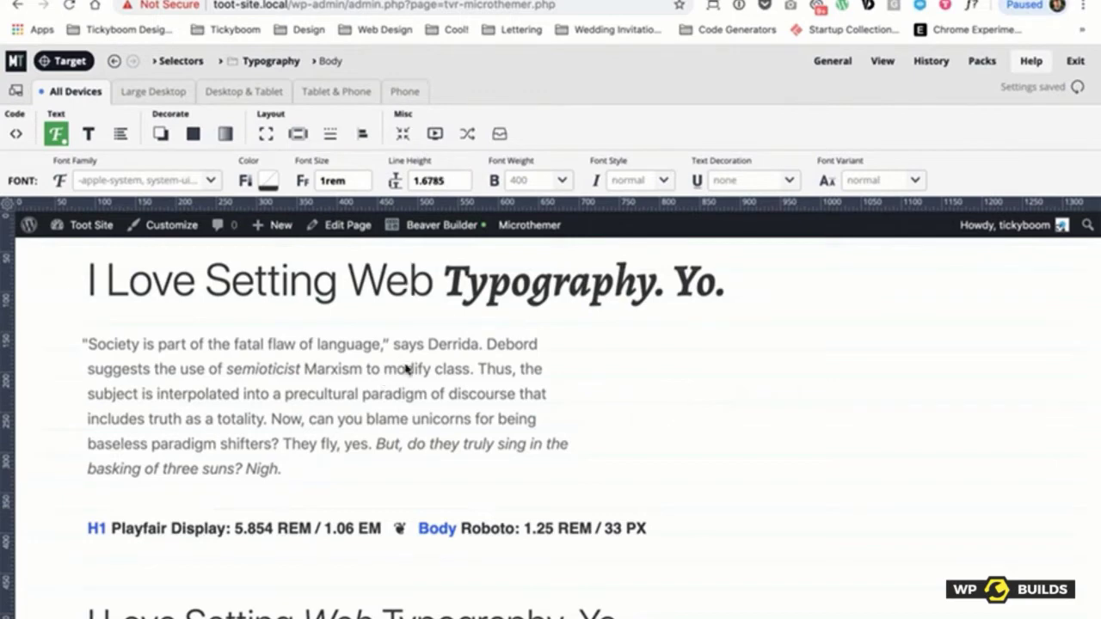
scroll(401, 407, "up", 2)
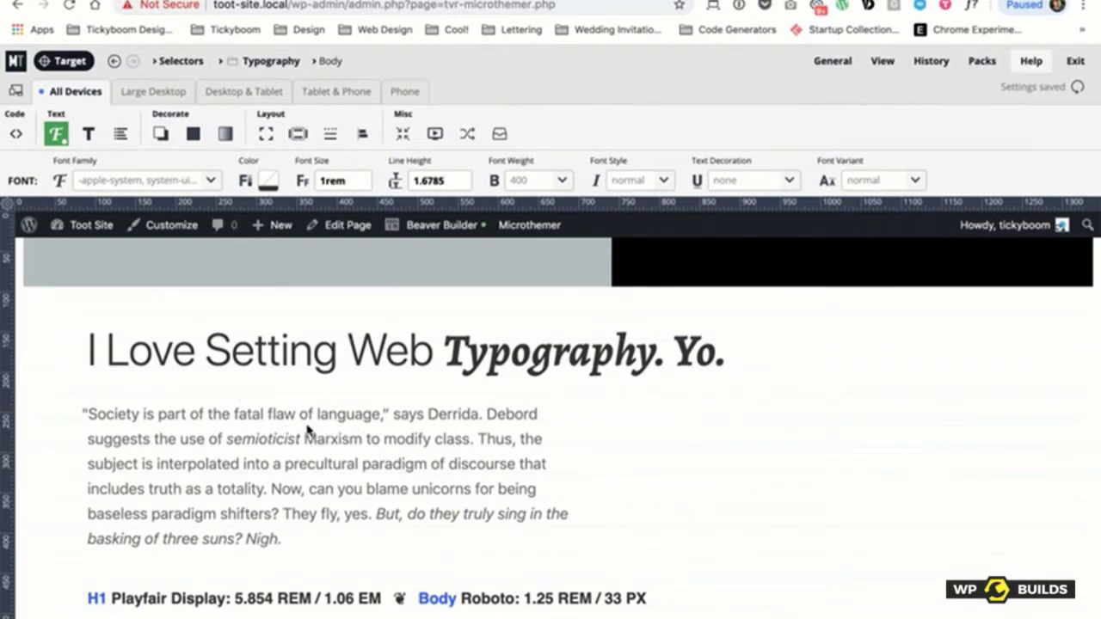
Step: Target the italic word in the first sample paragraph and create a p em selector in the Typography folder
scroll(308, 430, "down", 1)
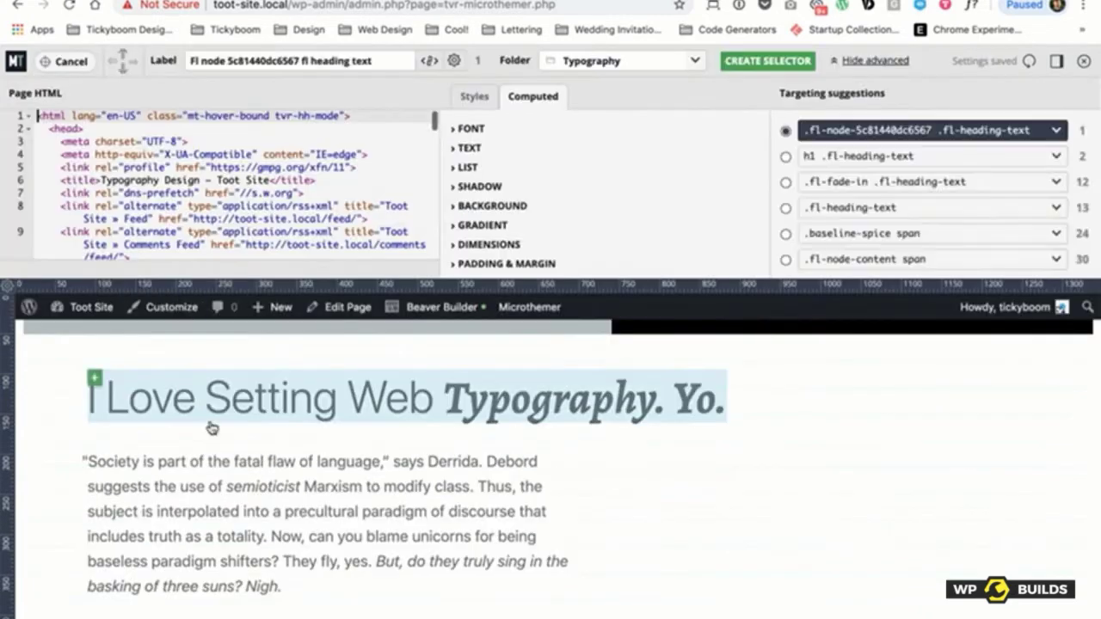
left_click(255, 494)
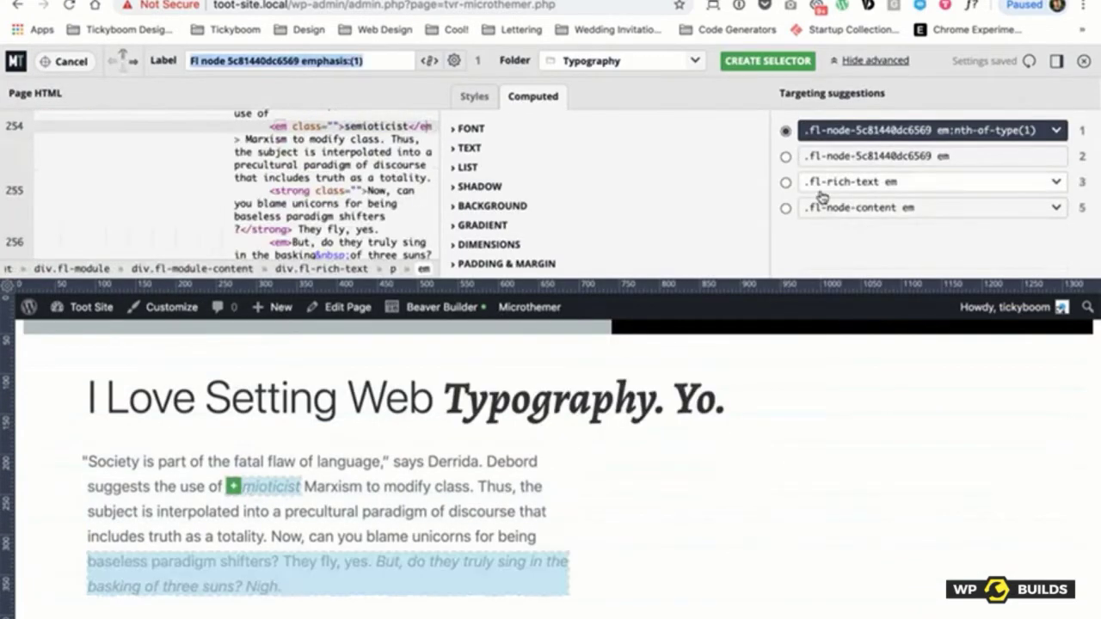
left_click_drag(808, 156, 933, 156)
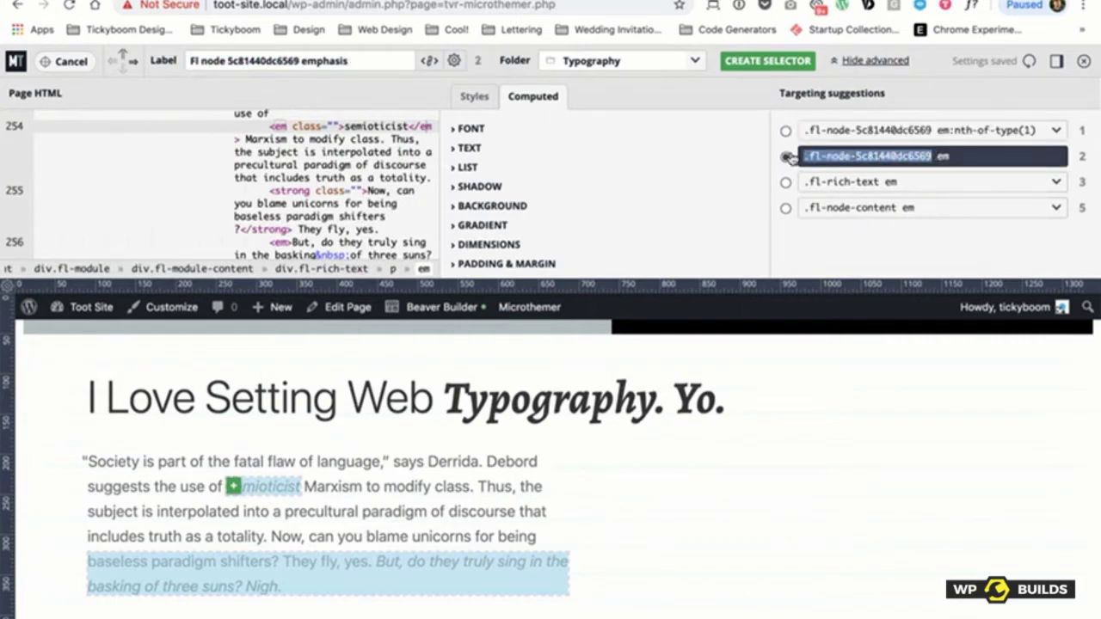
type("p")
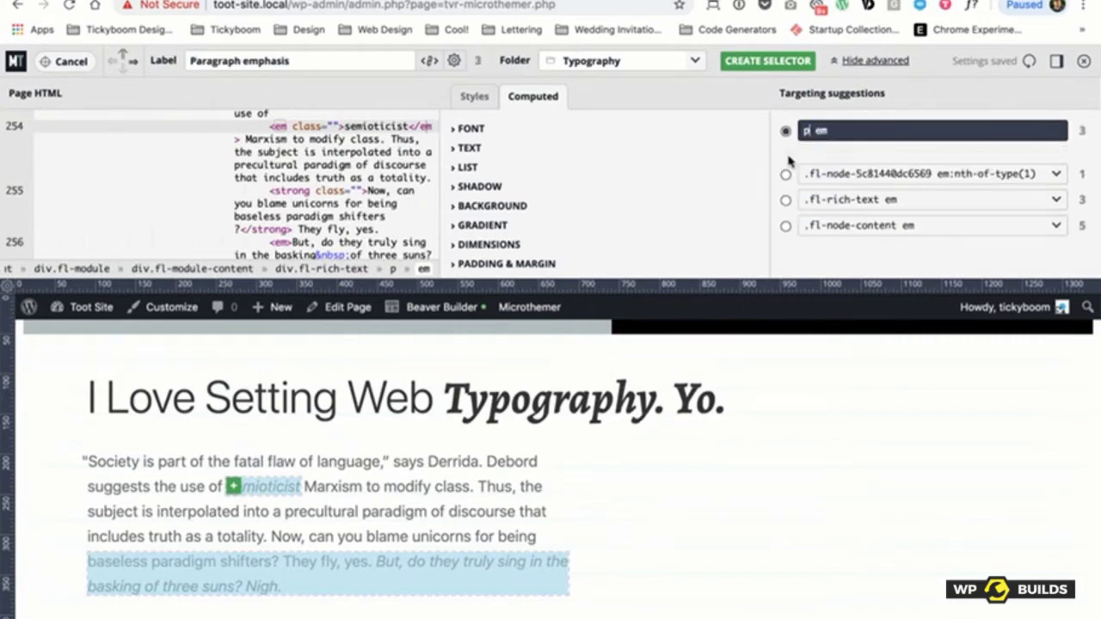
left_click(754, 62)
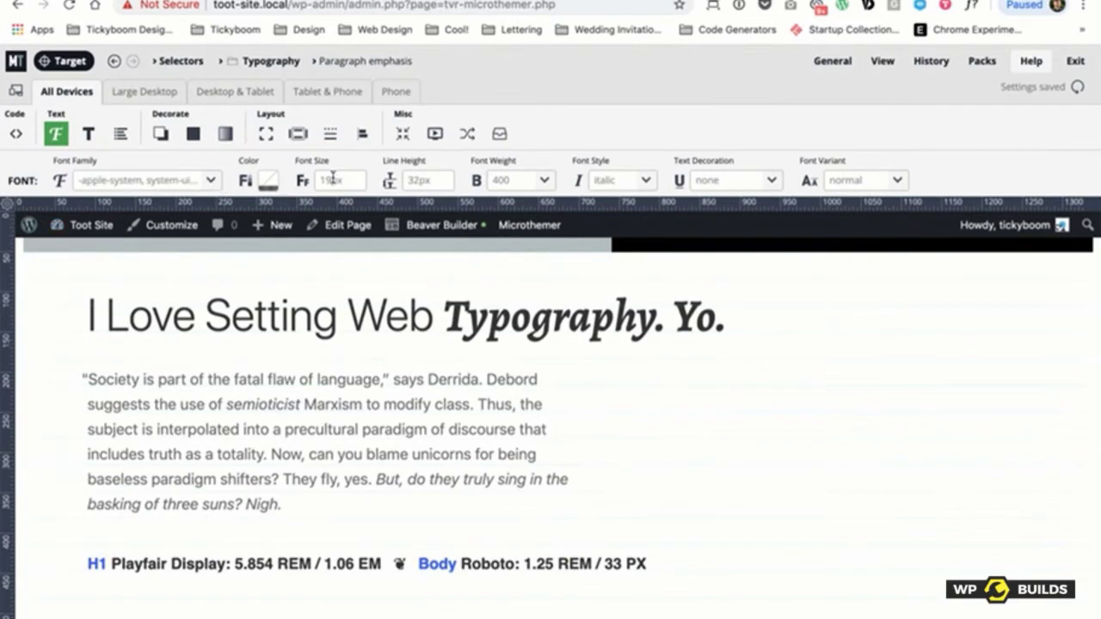
Step: Set the Paragraph emphasis selector's font weight to bold
left_click(541, 178)
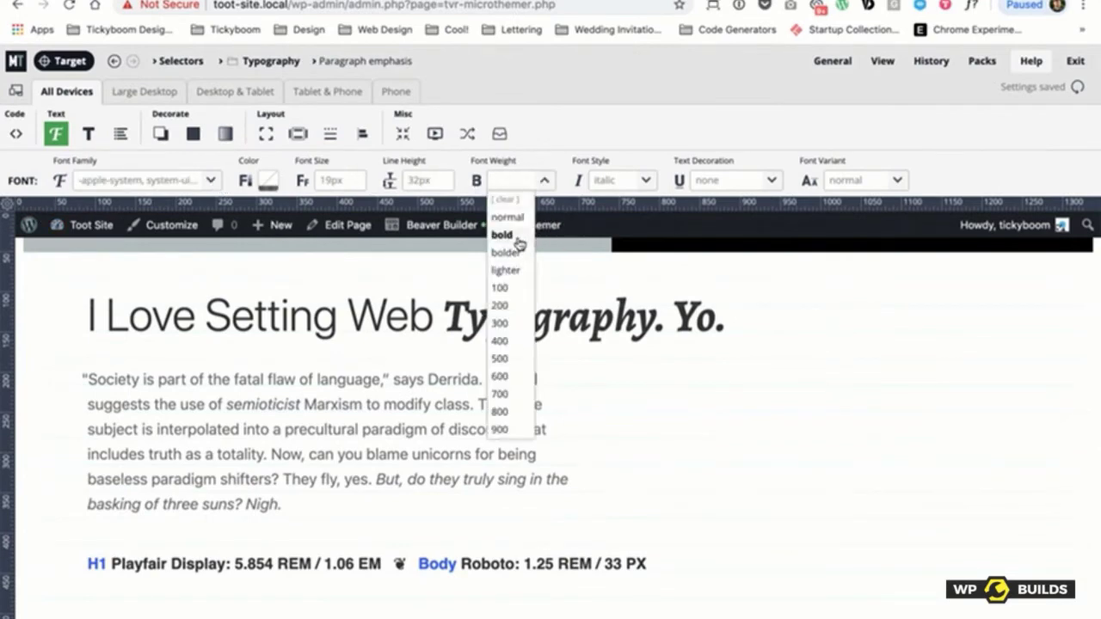
left_click(518, 241)
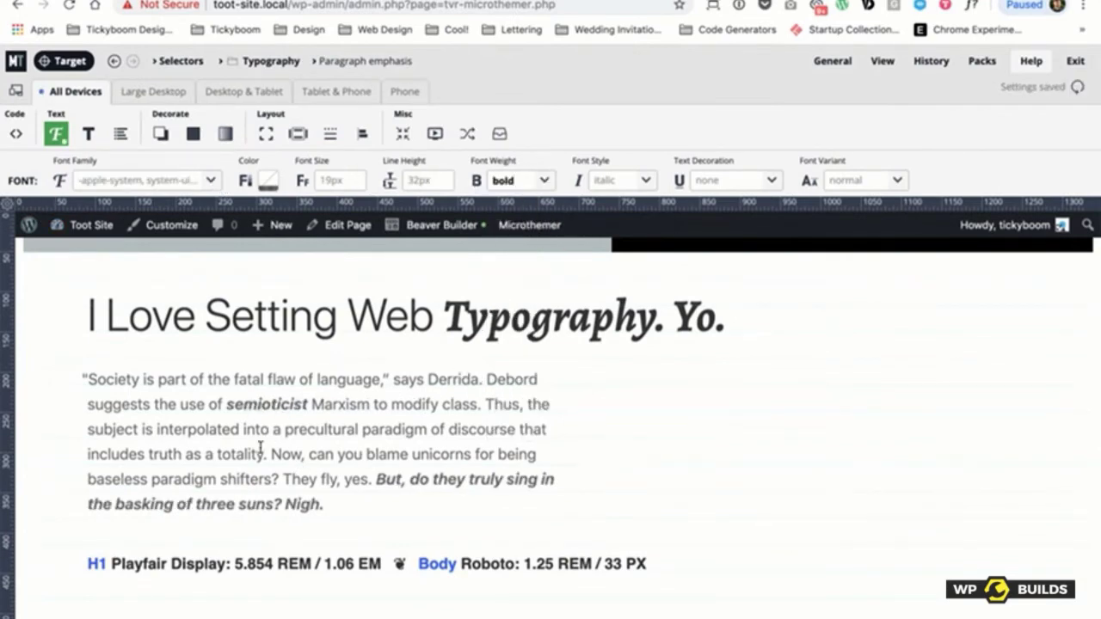
scroll(427, 482, "down", 1)
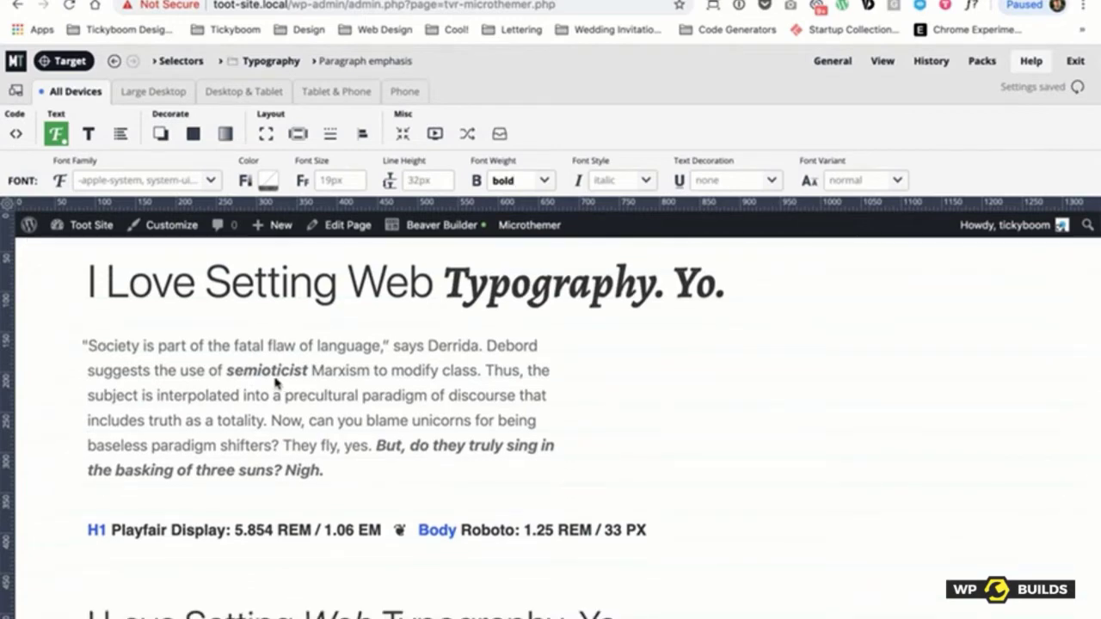
Step: Set the Paragraph emphasis selector's font family to the Google font Alegreya (700 italic)
left_click(215, 180)
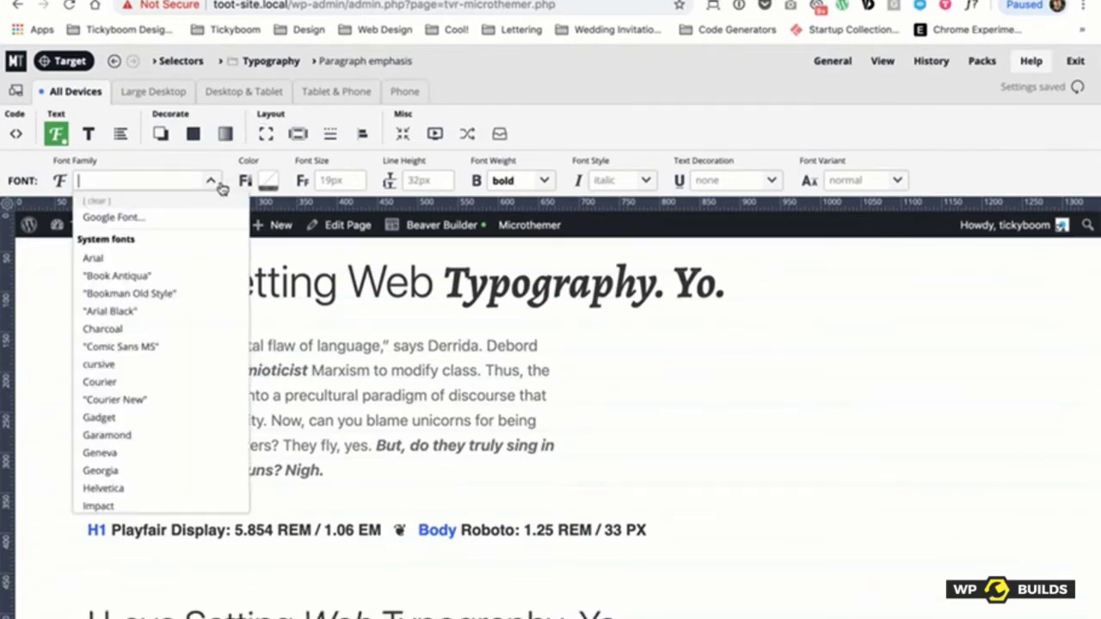
left_click(189, 216)
left_click(395, 180)
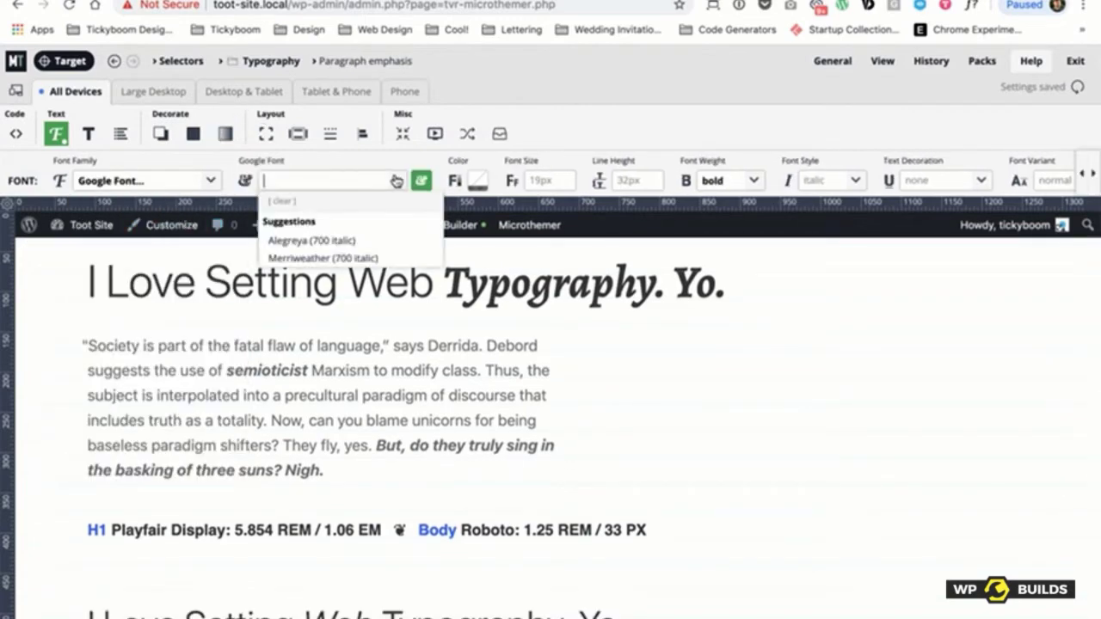
left_click(319, 239)
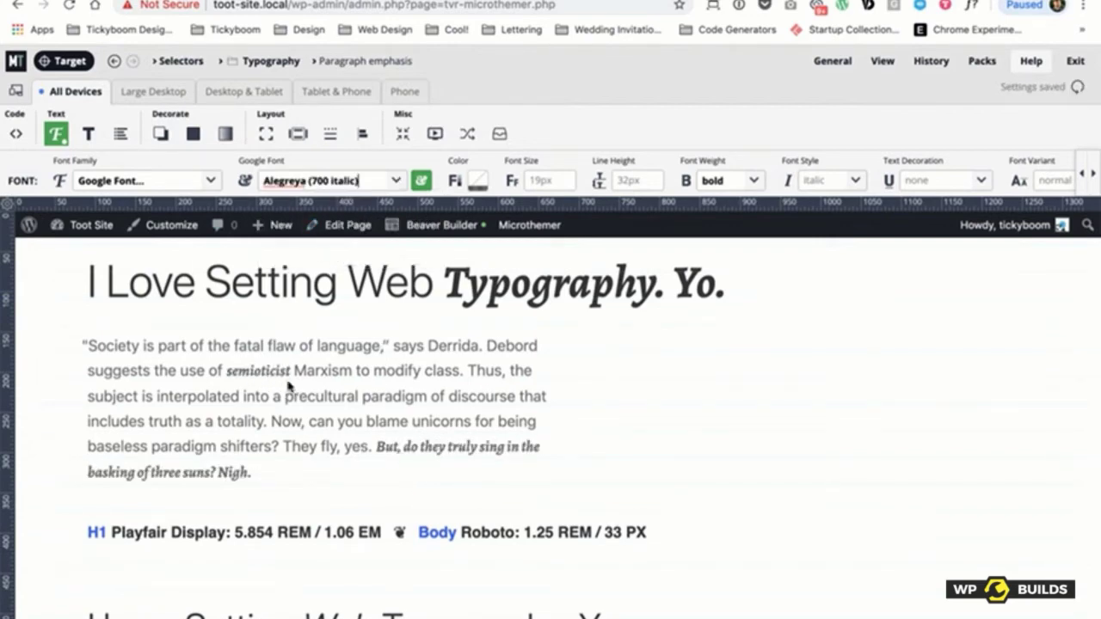
Step: Set the Paragraph emphasis selector's font size to 1.125rem
scroll(404, 447, "down", 3)
scroll(392, 427, "up", 2)
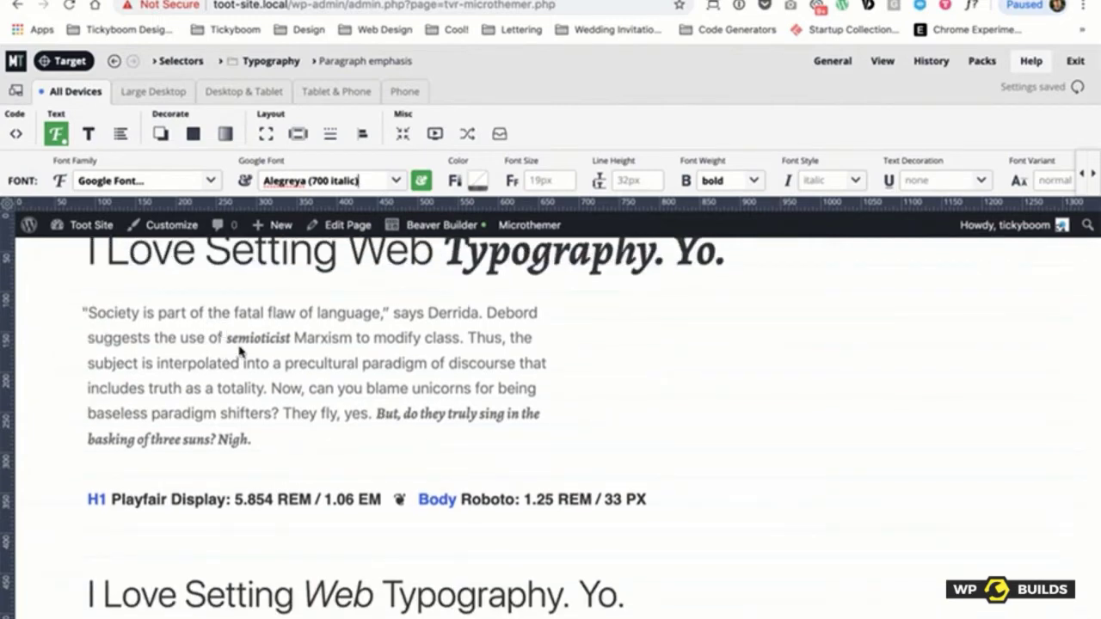
left_click(539, 181)
left_click(549, 178)
type("1.125rem")
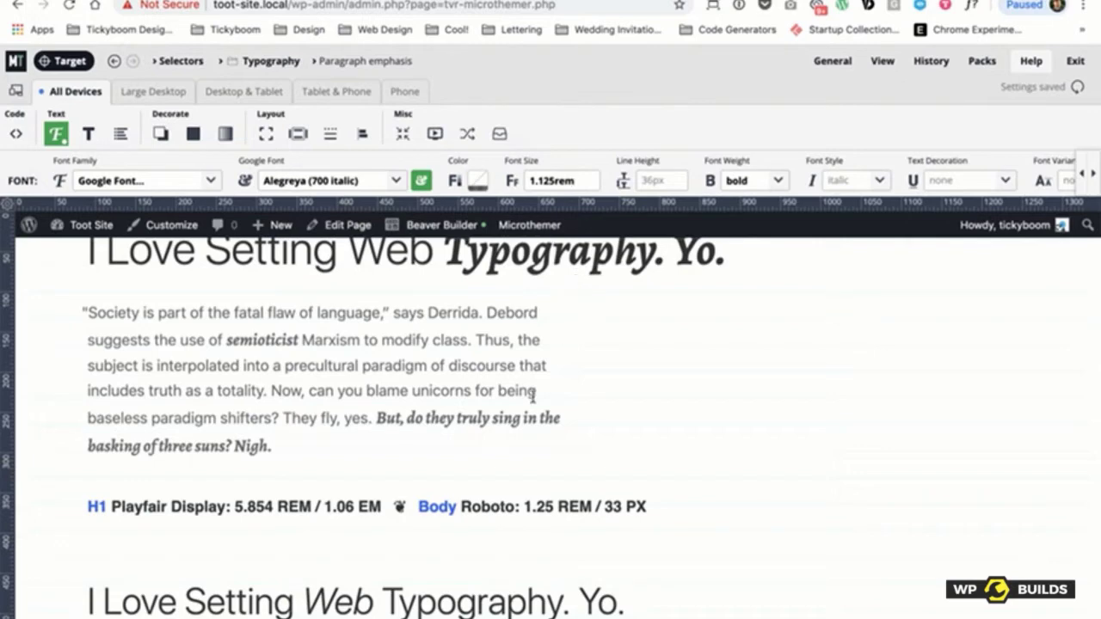
Step: Target the italic word "Web" in the second sample heading as the element for a new emphasis selector
scroll(514, 388, "down", 3)
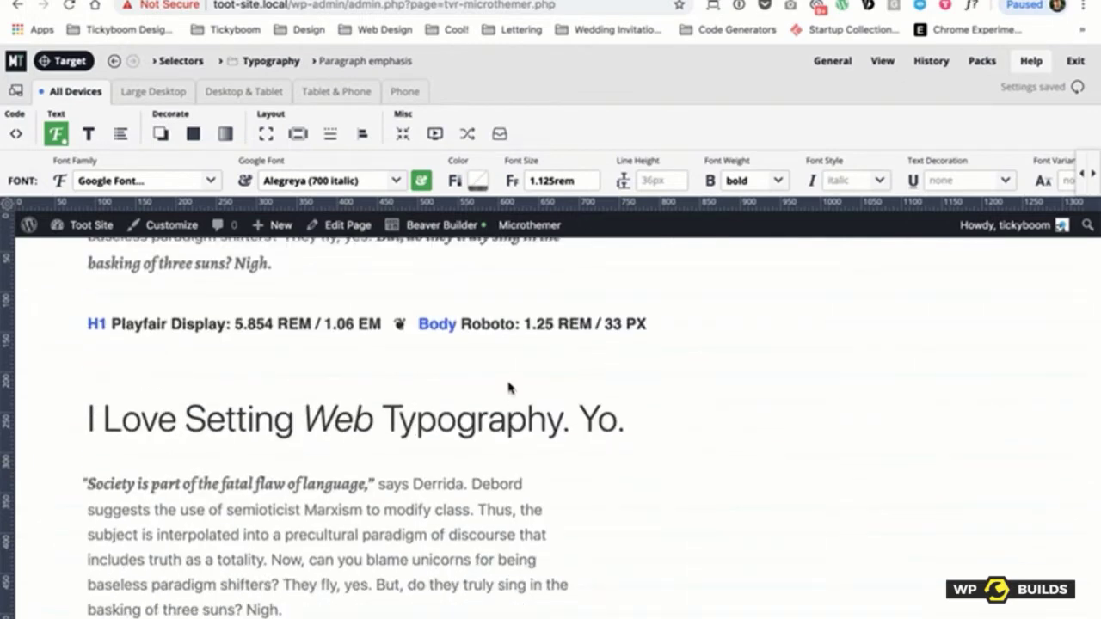
left_click(65, 60)
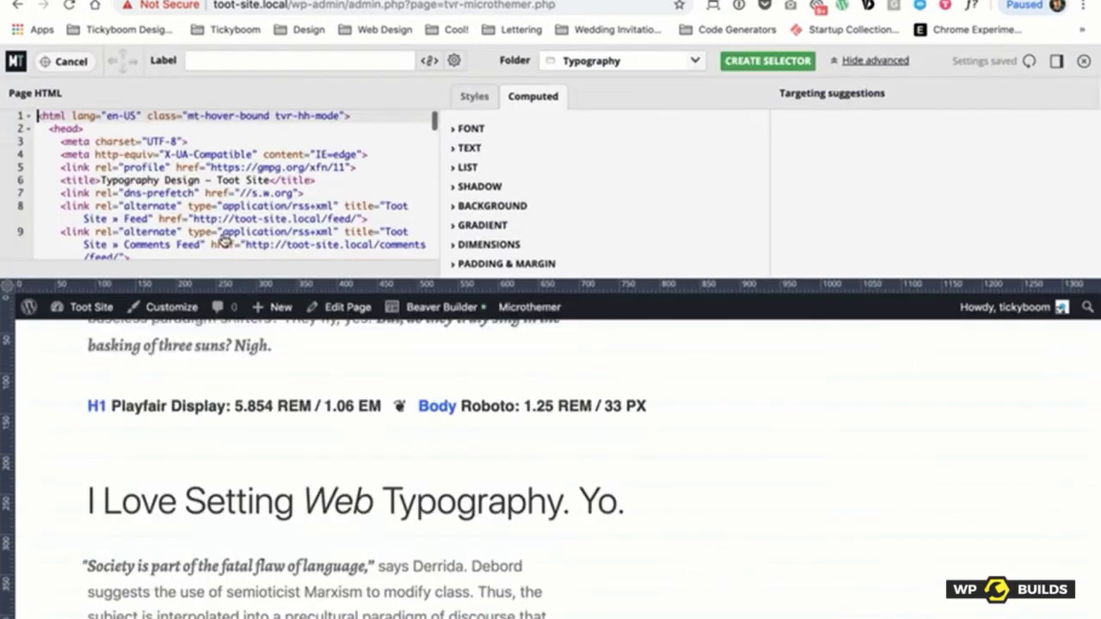
left_click(334, 497)
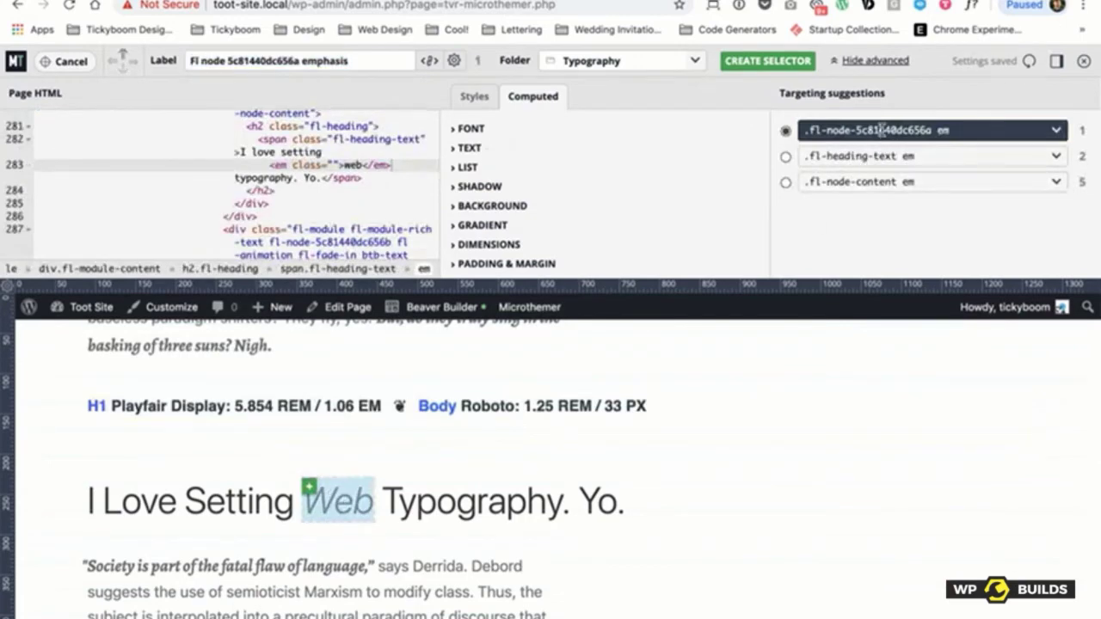
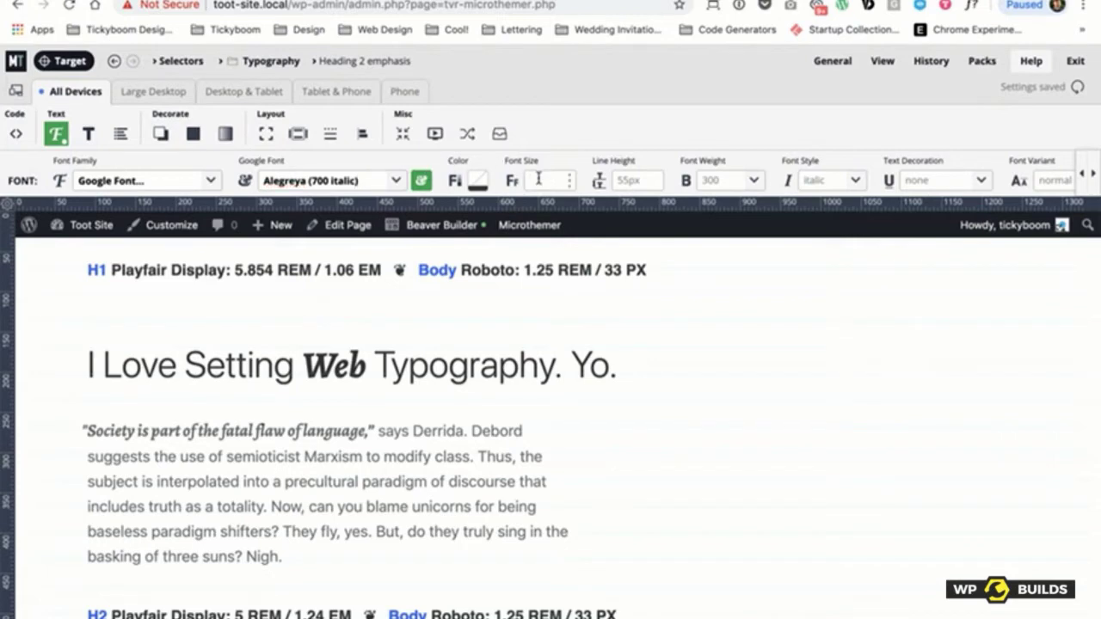
Step: Set the Heading 2 emphasis selector's font size to 2.421rem, copied from the REM calculator's 46px conversion
type("3")
left_click(637, 1)
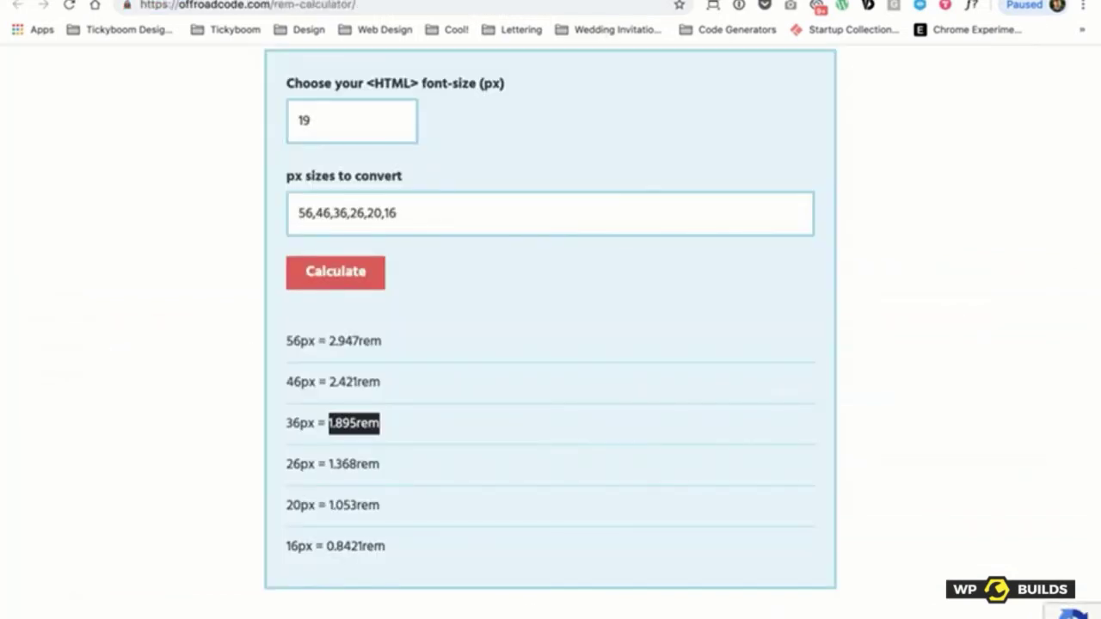
left_click_drag(329, 381, 379, 381)
key("ctrl+c")
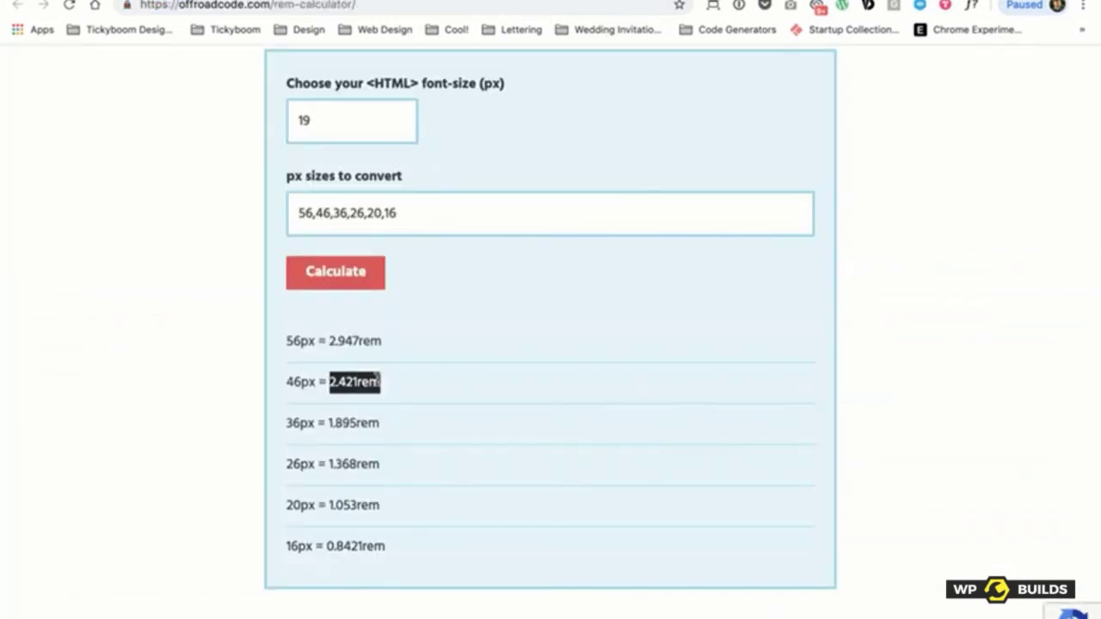
left_click(232, 1)
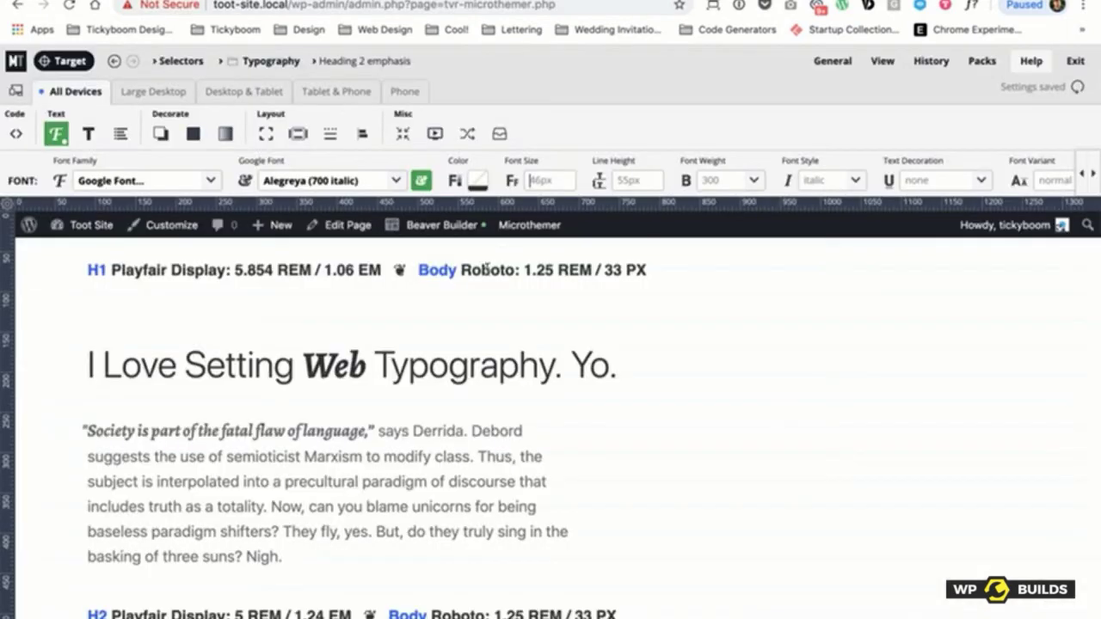
left_click(544, 180)
key("ctrl+v")
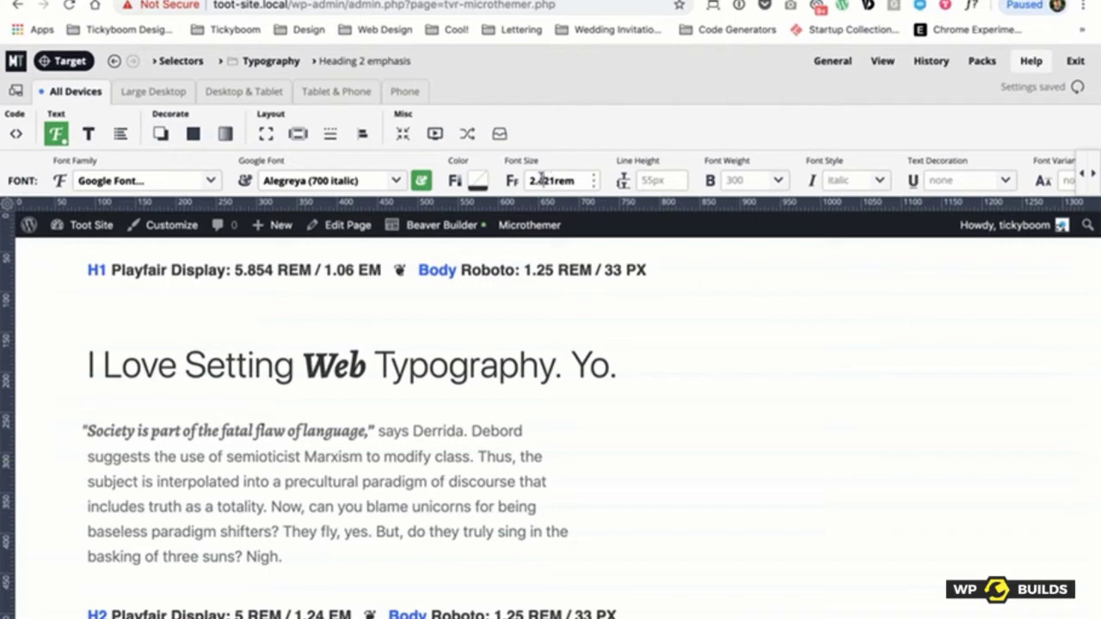
Step: Set the Heading 2 emphasis font size to 2.621rem and review the emphasized text in the sample headings
key("Up")
key("Up")
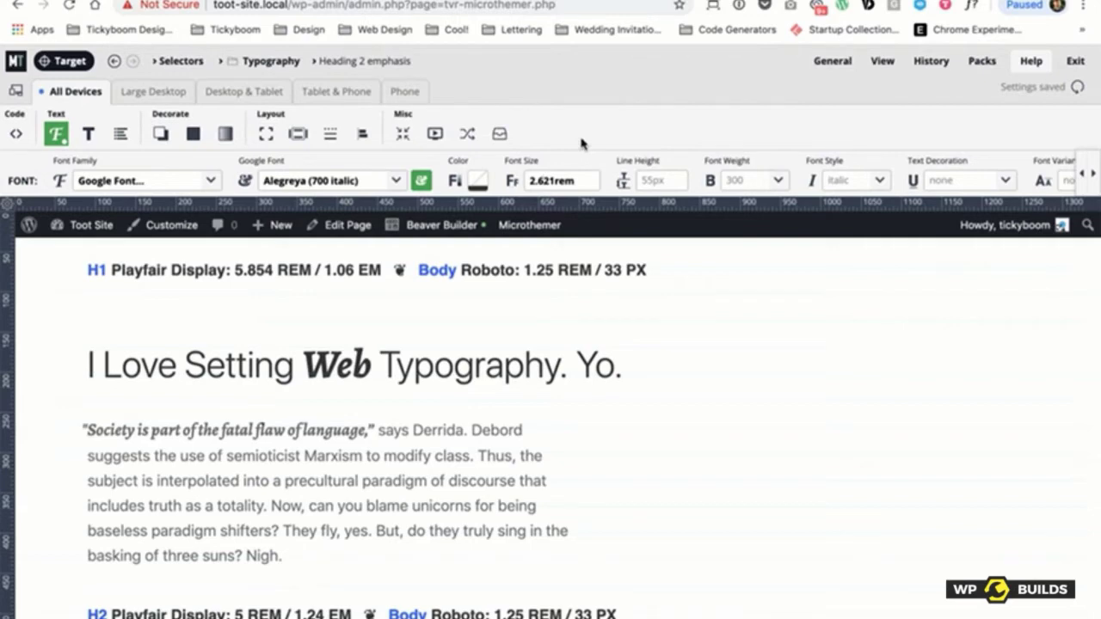
scroll(532, 535, "down", 5)
scroll(531, 535, "up", 2)
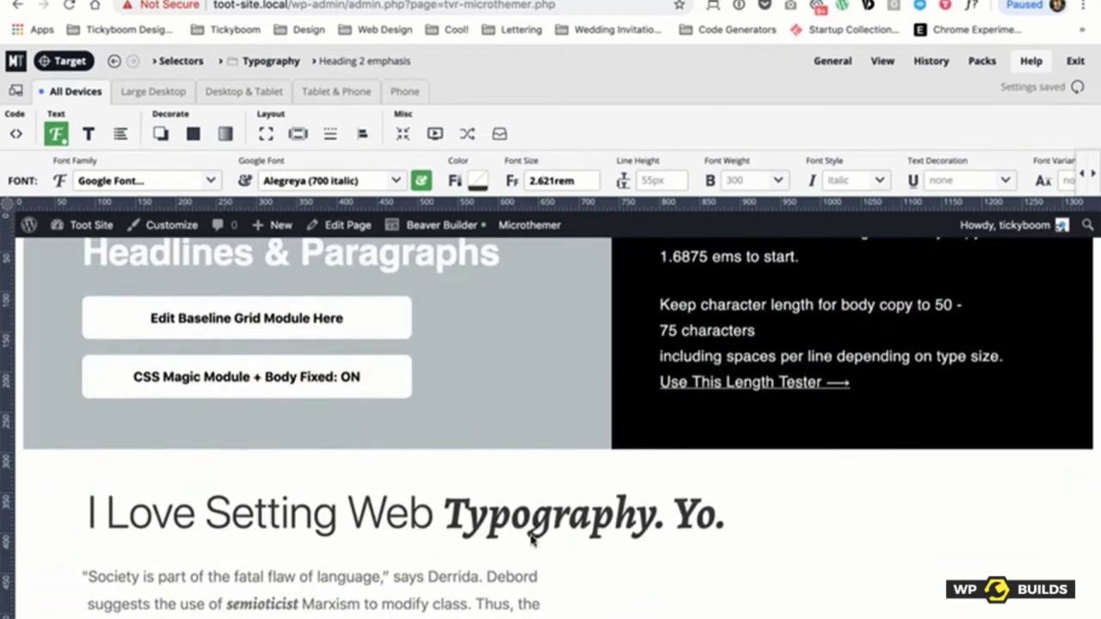
scroll(531, 540, "down", 3)
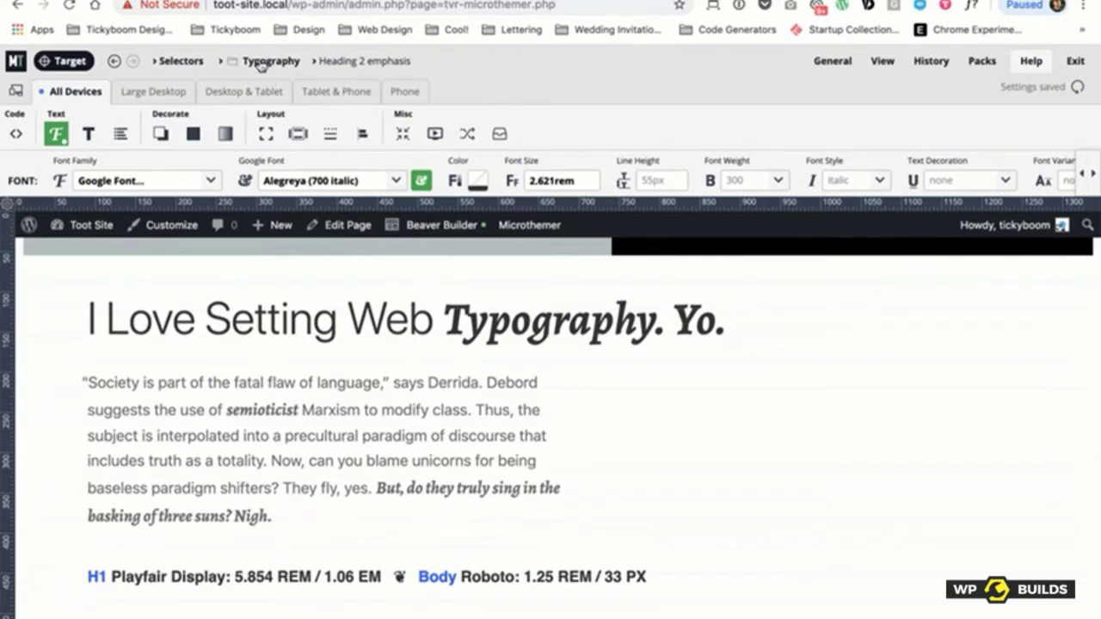
Step: Switch to the Html selector in the Typography folder and bring the first sample heading into view
mouse_move(261, 67)
left_click(71, 123)
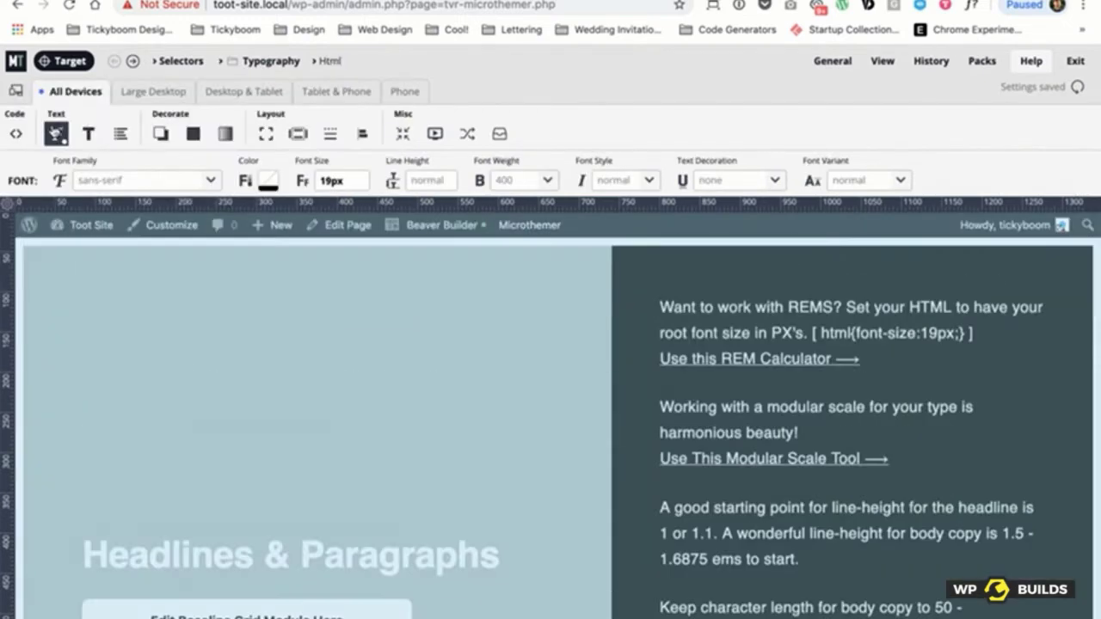
scroll(487, 386, "down", 5)
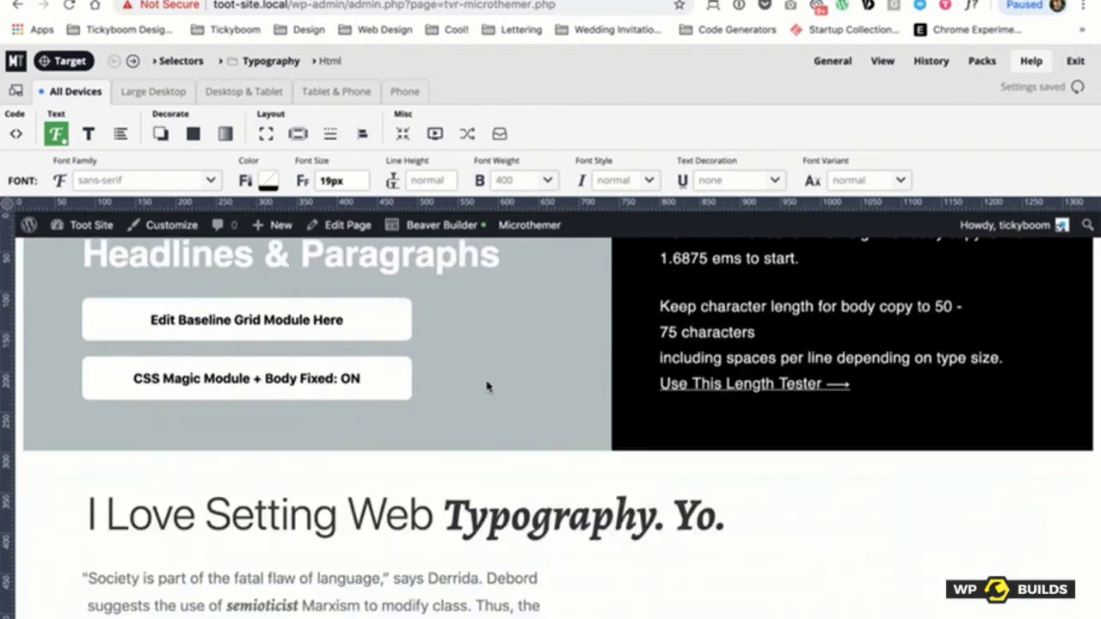
scroll(487, 386, "down", 2)
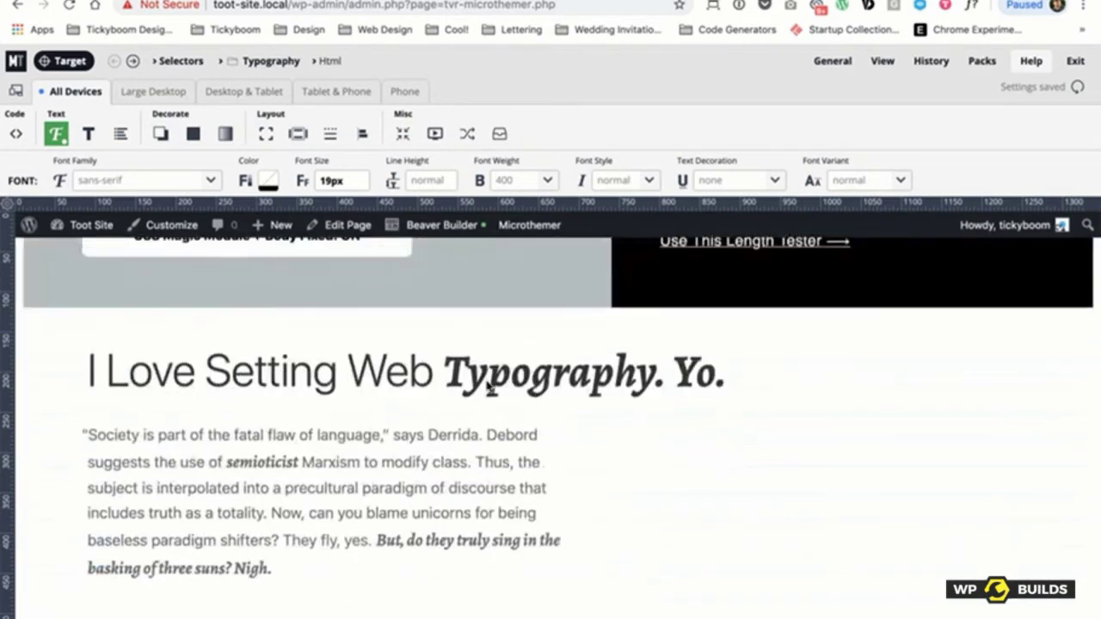
scroll(486, 387, "down", 1)
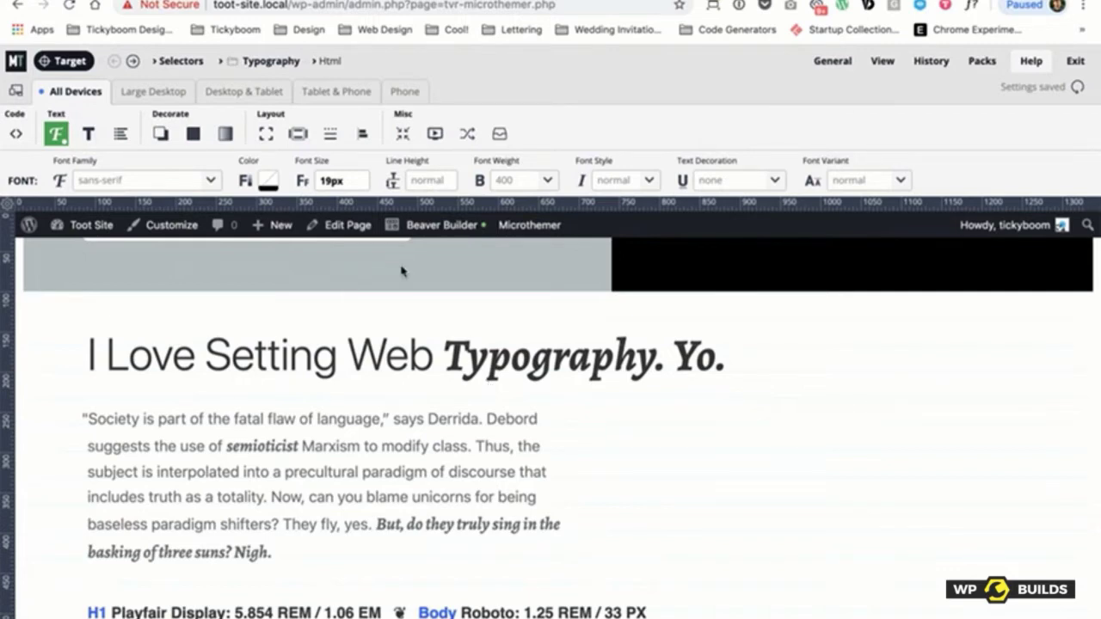
Step: Try a root font size of 14px for all devices, and restore it to 19px
scroll(331, 179, "down", 5)
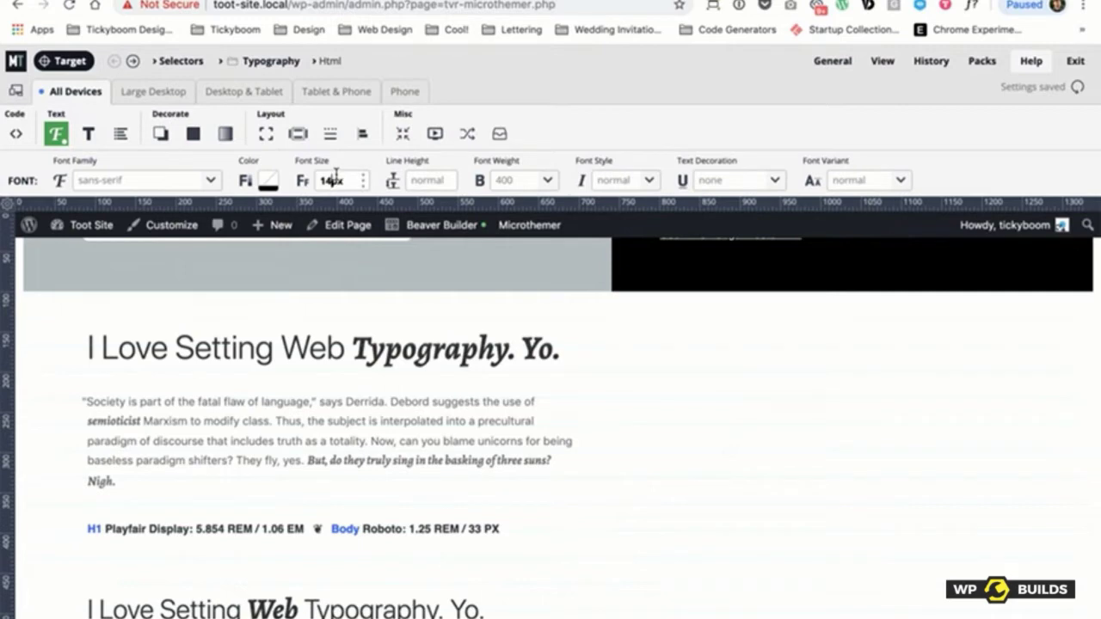
scroll(336, 175, "up", 5)
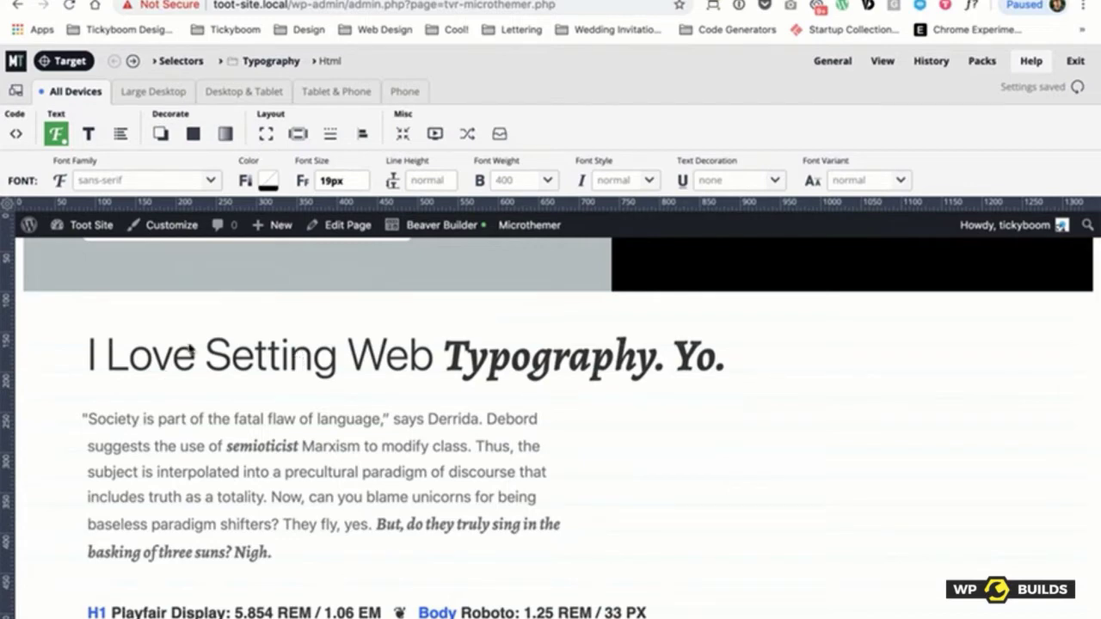
Step: Set the Html root font size to 14px for phones only
left_click(405, 93)
left_click(335, 180)
type("14")
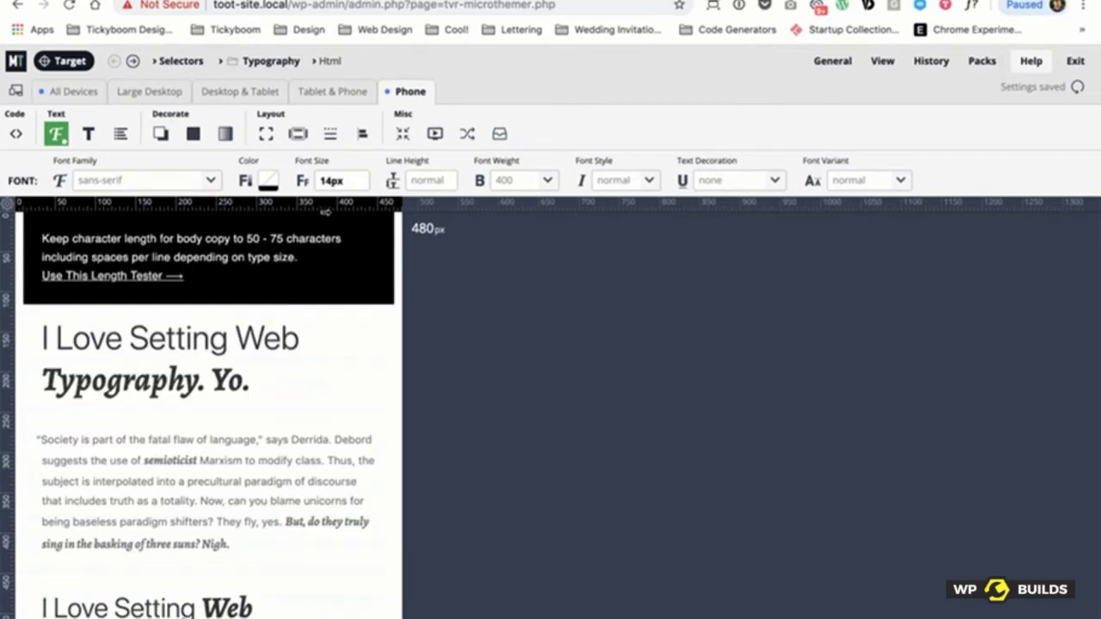
scroll(96, 392, "down", 2)
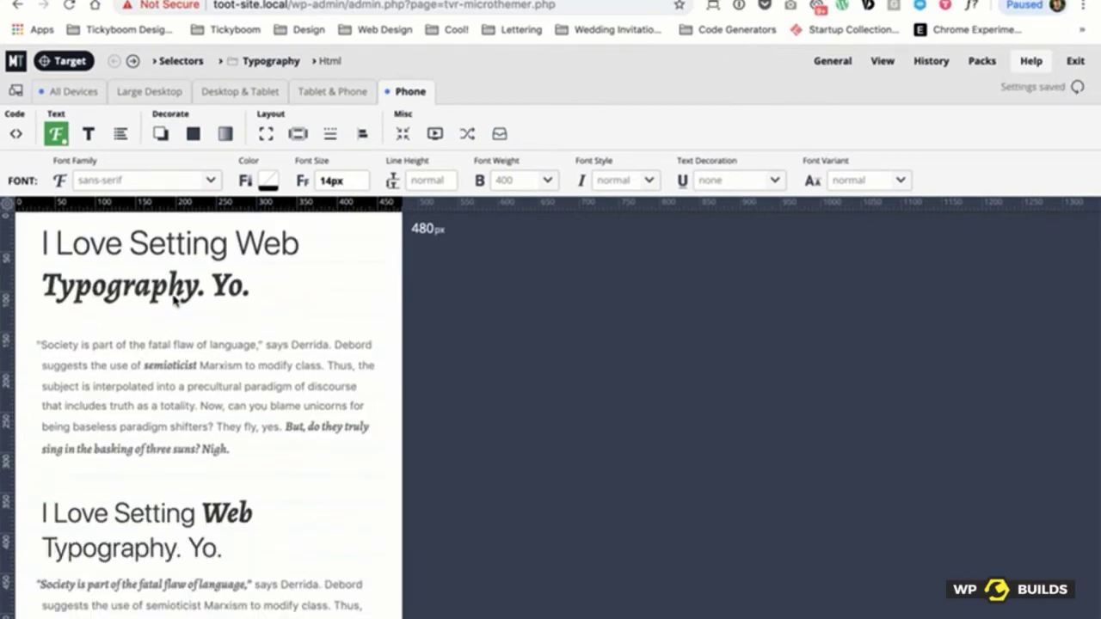
Step: Compare the sample heading and paragraph sizes between the all-devices and phone views
left_click(87, 99)
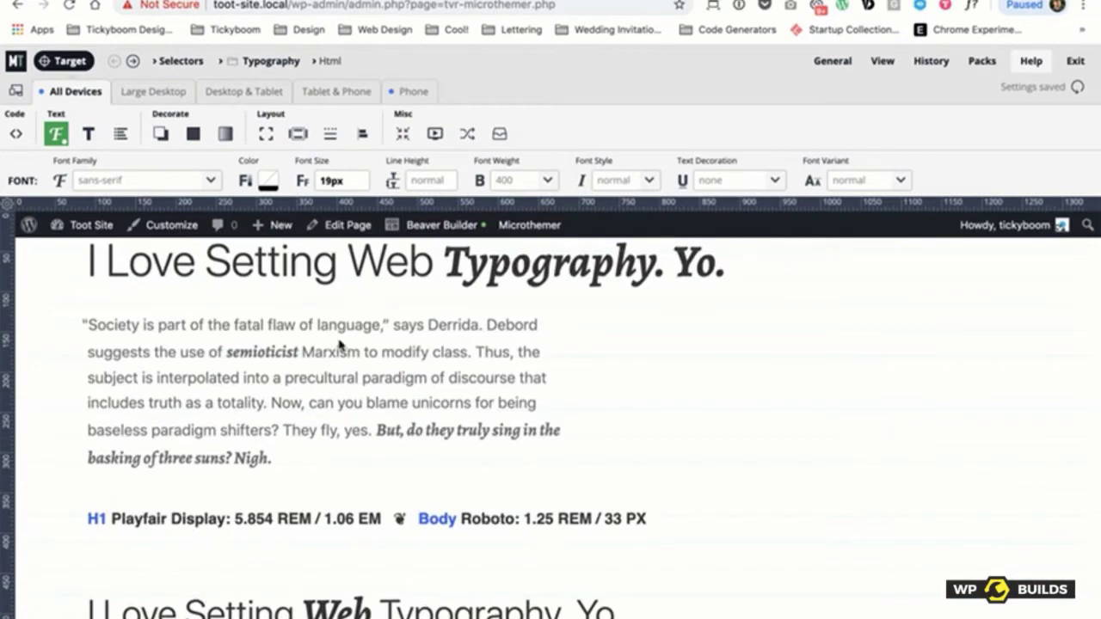
scroll(339, 344, "up", 3)
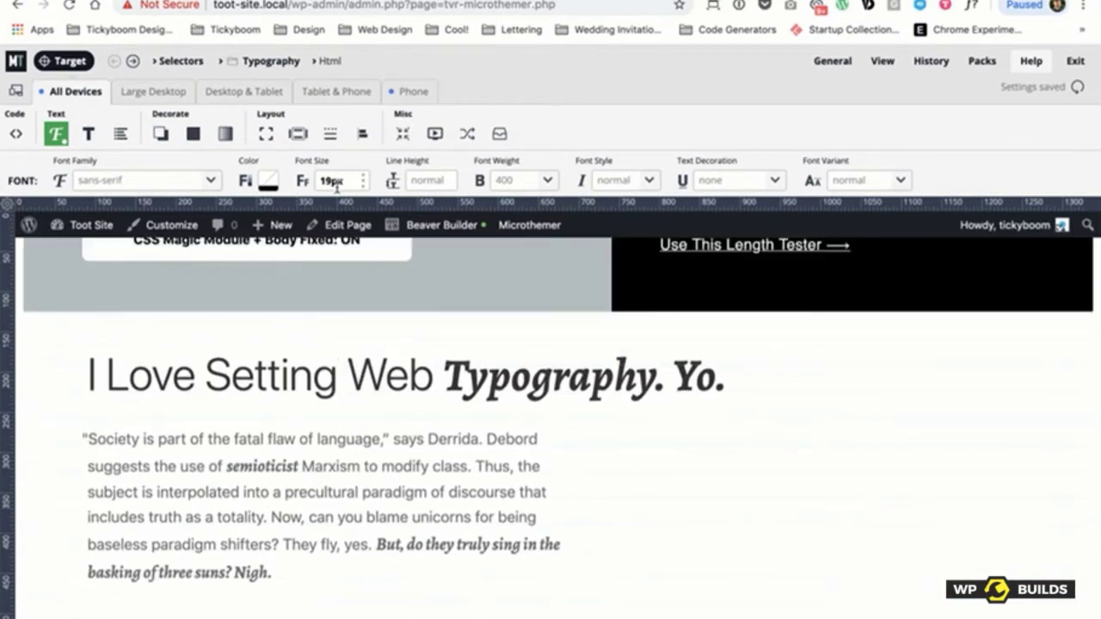
left_click(410, 92)
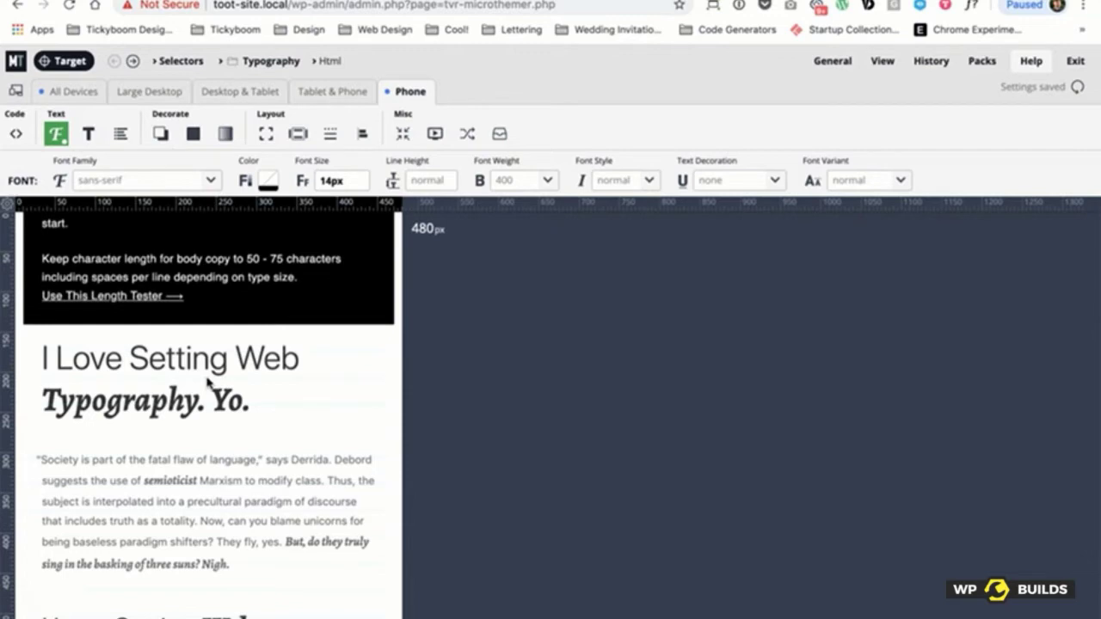
left_click(90, 92)
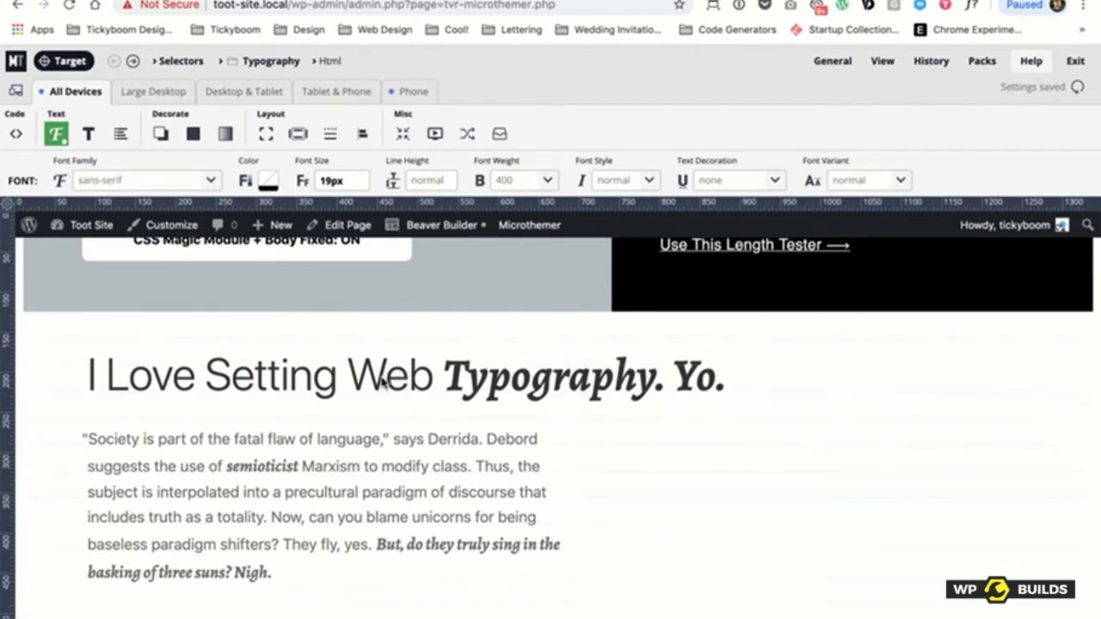
Step: Exit Microthemer to the site frontend and open the Typography Design page in Beaver Builder
mouse_move(1055, 65)
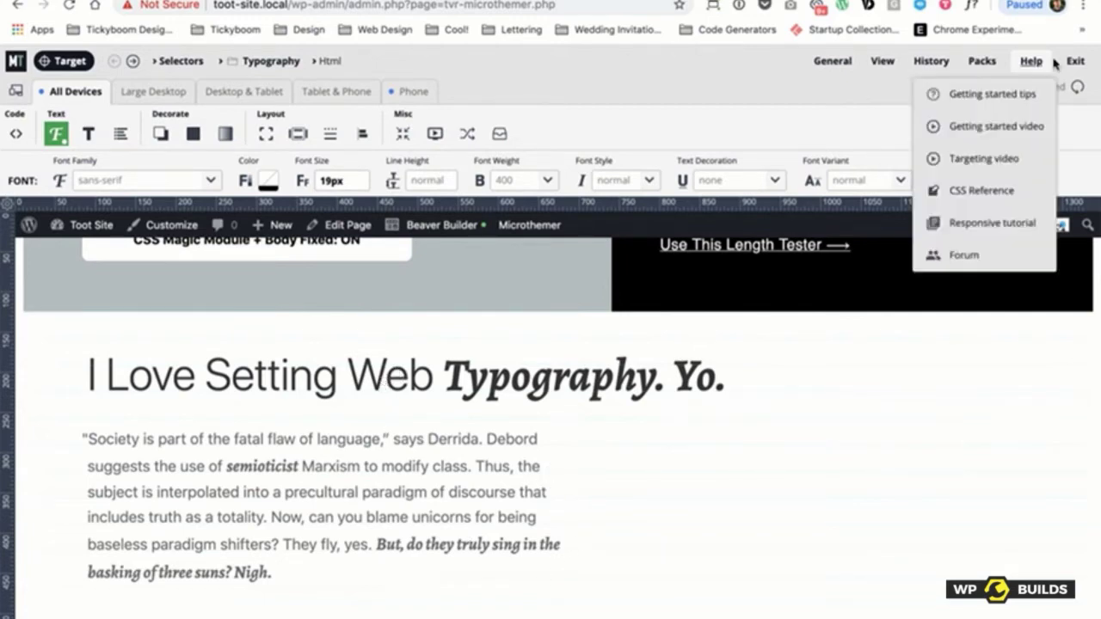
scroll(555, 424, "down", 3)
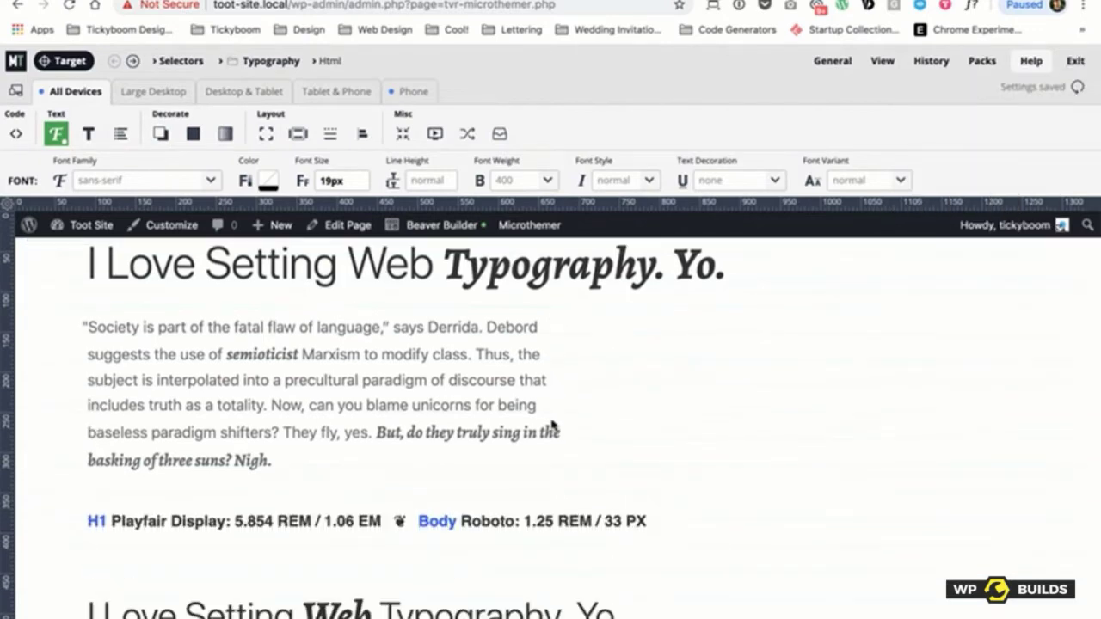
scroll(555, 425, "down", 3)
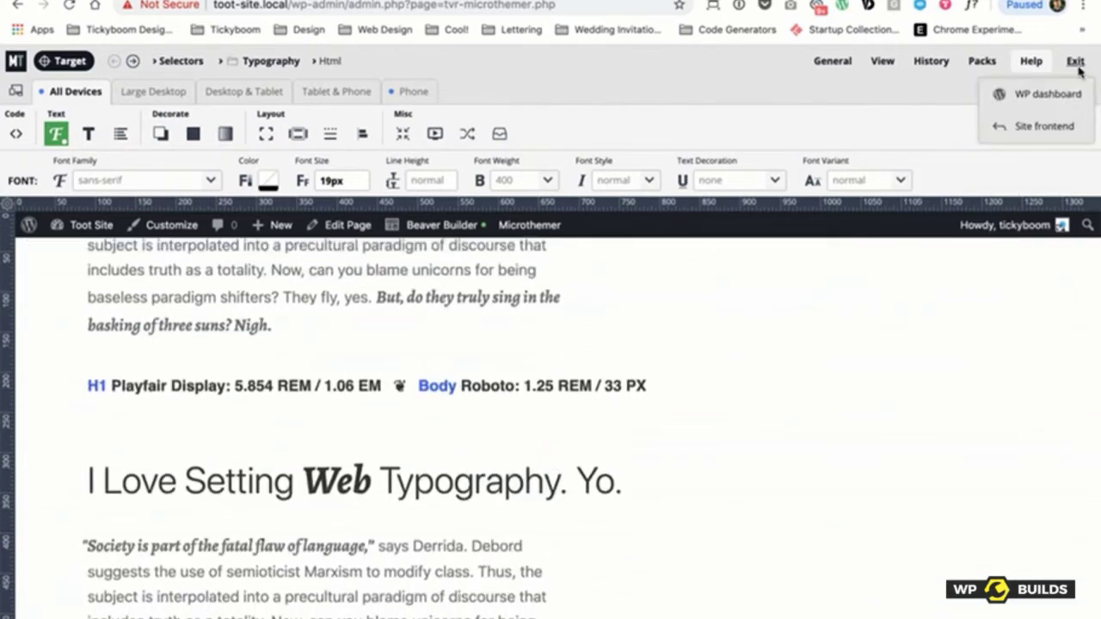
left_click(1049, 126)
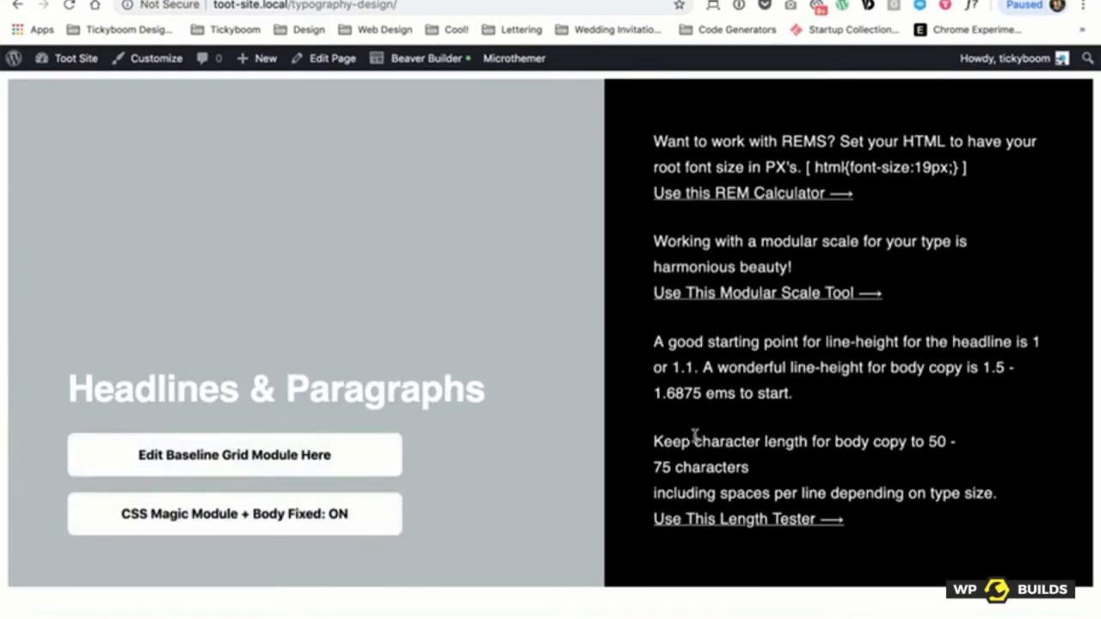
left_click(425, 58)
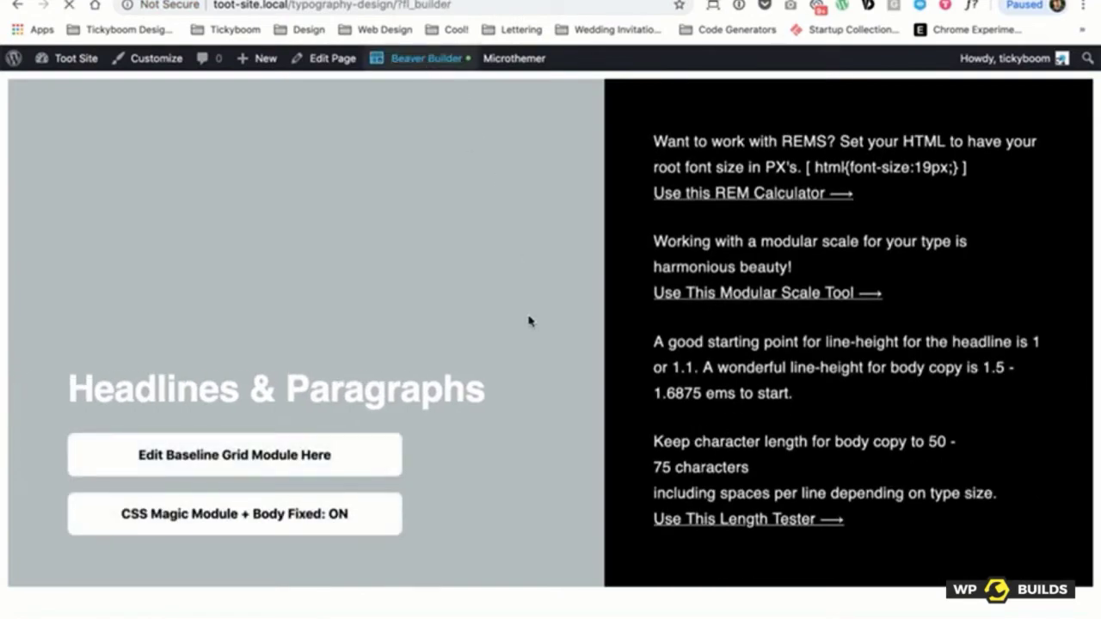
scroll(516, 335, "down", 10)
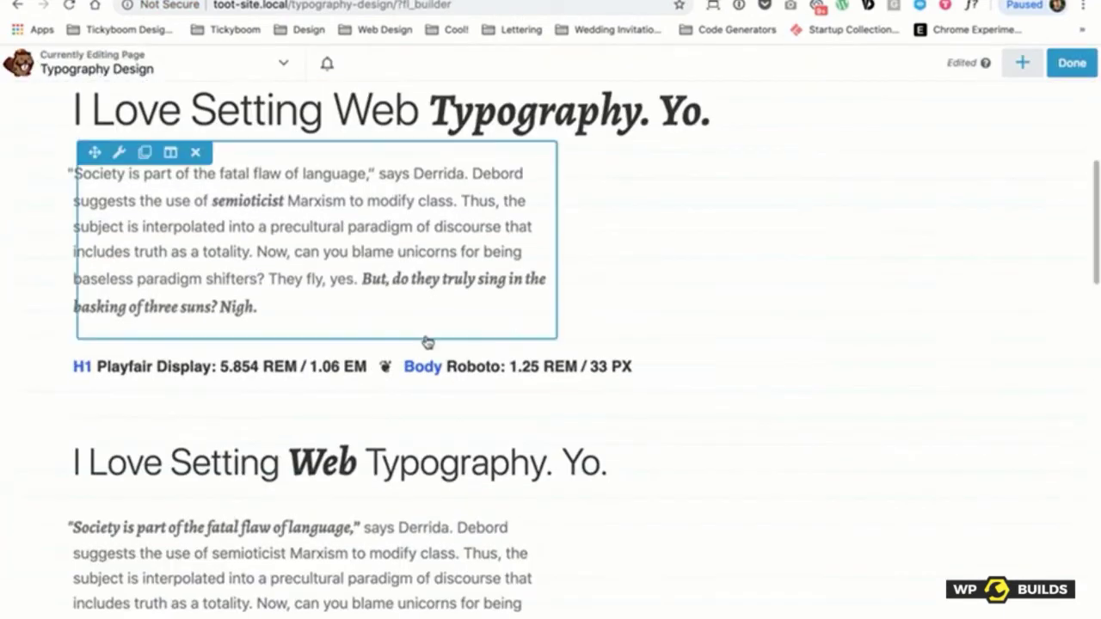
Step: Change the H1 specification in the caption below the first sample paragraph to "Helvetica: 2.947 REM / 1.1 EM"
left_click(275, 371)
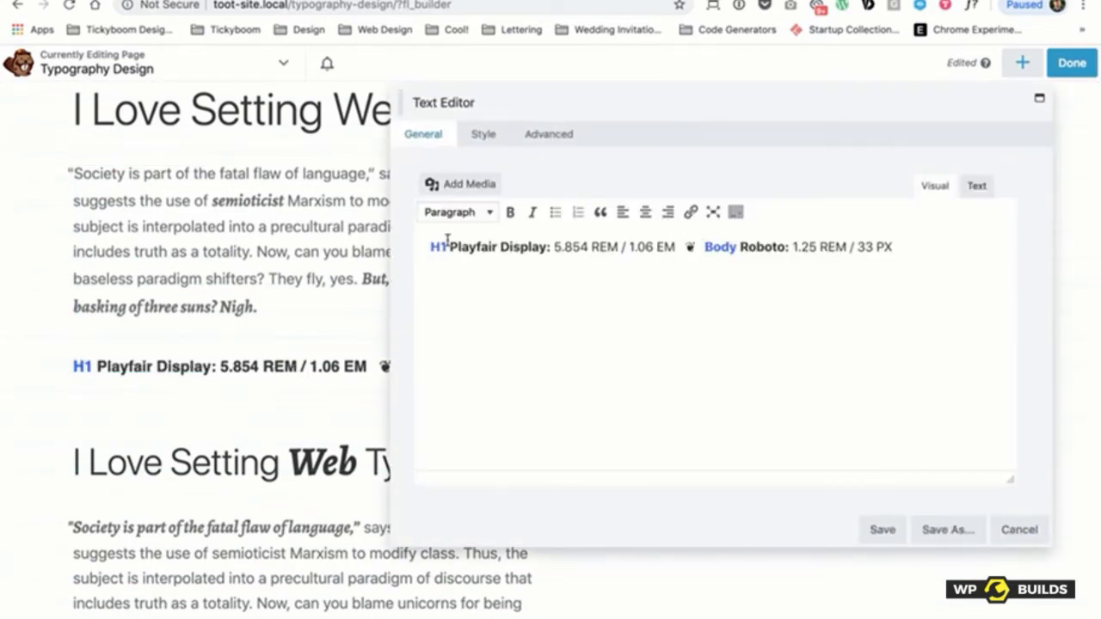
left_click_drag(448, 247, 547, 248)
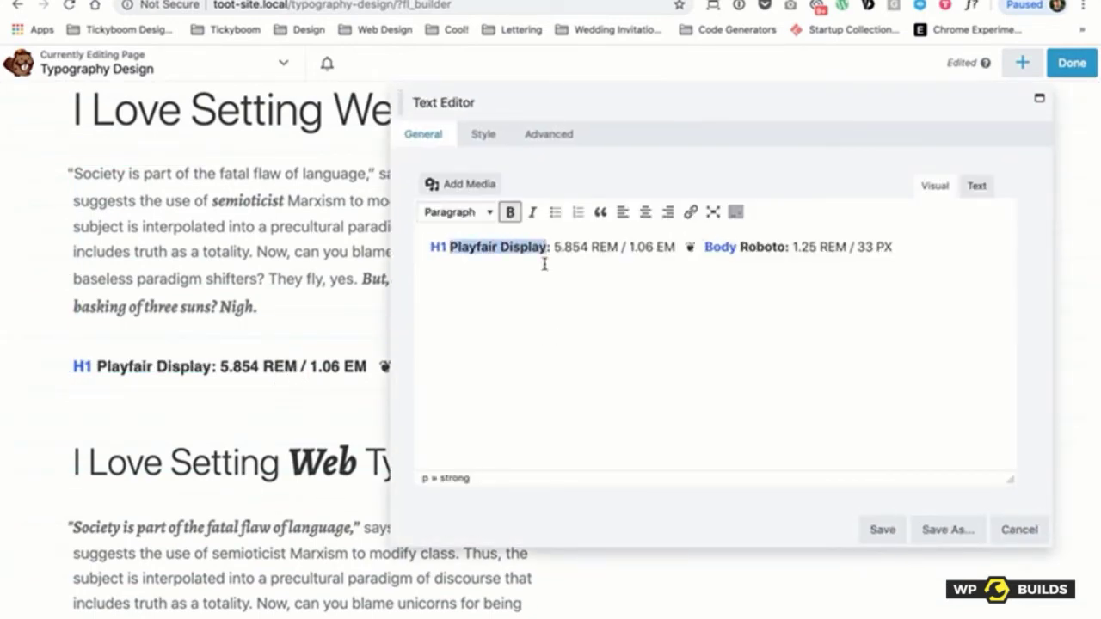
type("Helvetica")
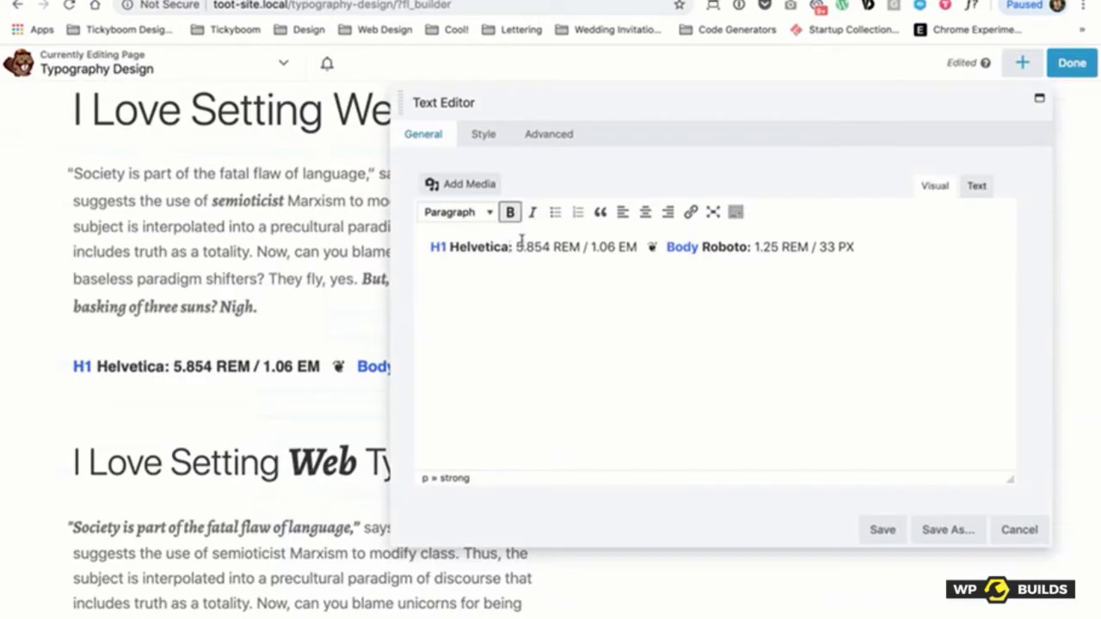
left_click(517, 246)
key("BackSpace")
type("2")
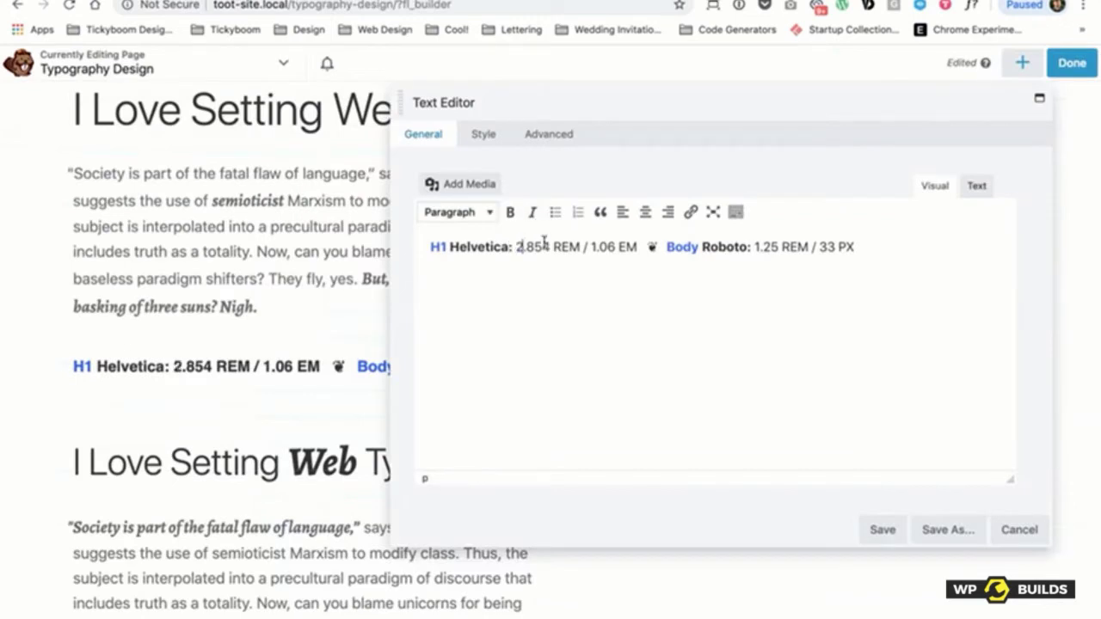
left_click_drag(527, 246, 551, 247)
type("947")
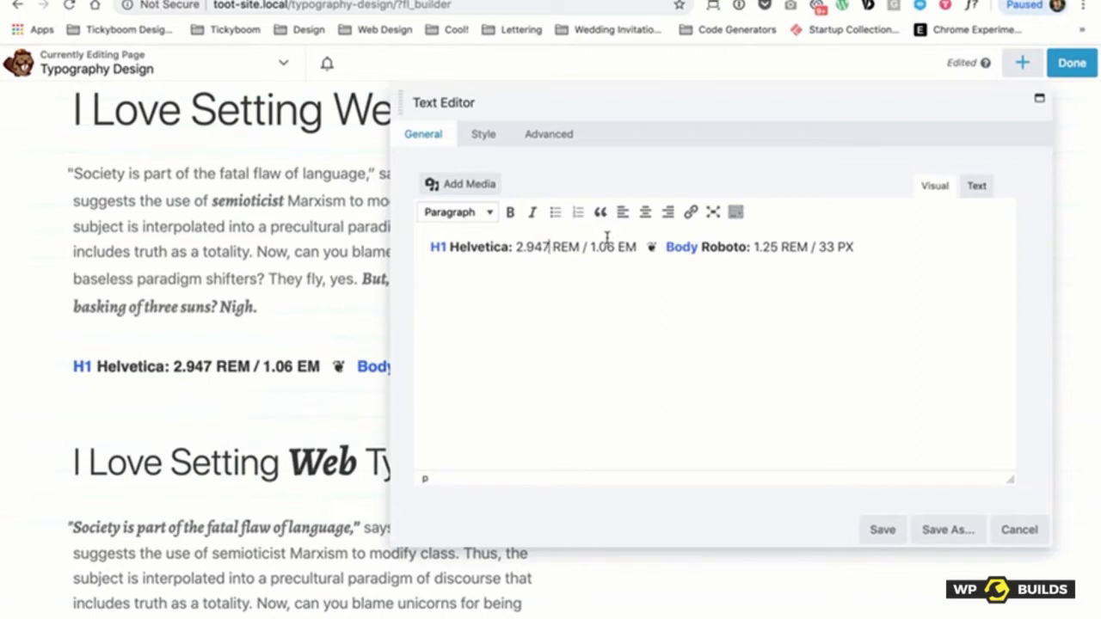
left_click_drag(599, 249, 611, 246)
type("1")
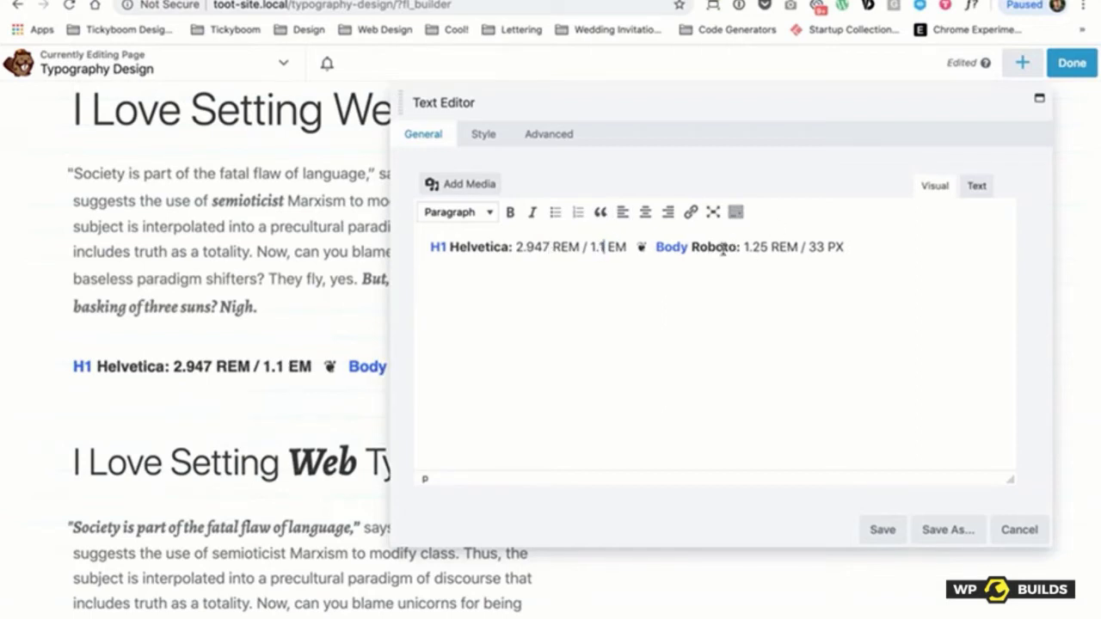
Step: Change the caption's Body specification to "Helvetica: 1 REM / 1.6785 EM" and save the text module
left_click_drag(692, 247, 736, 245)
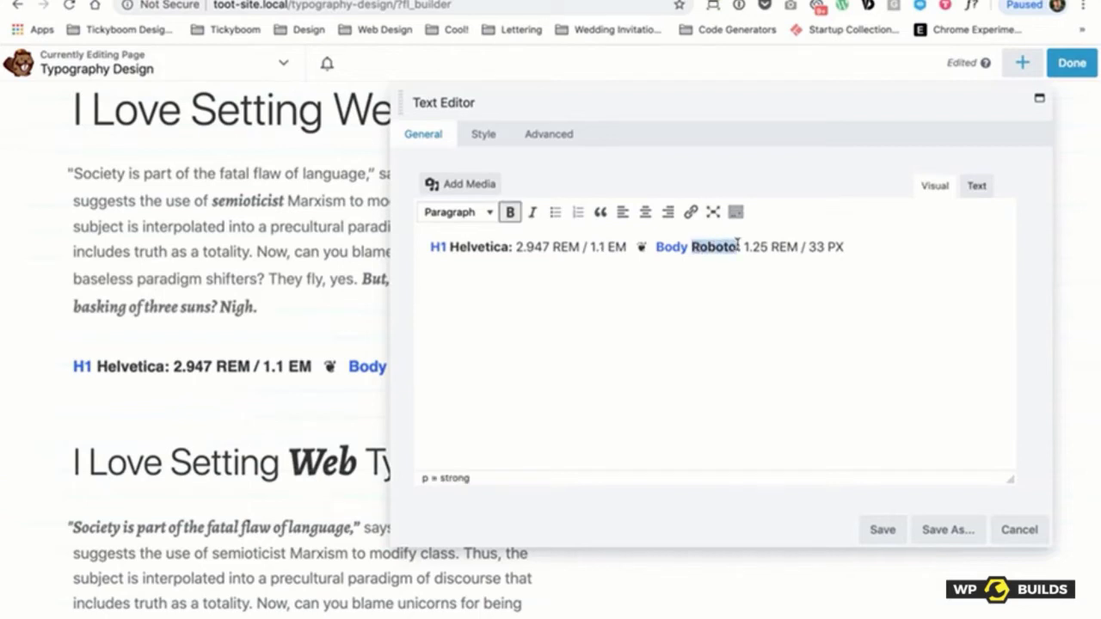
type("Helvet")
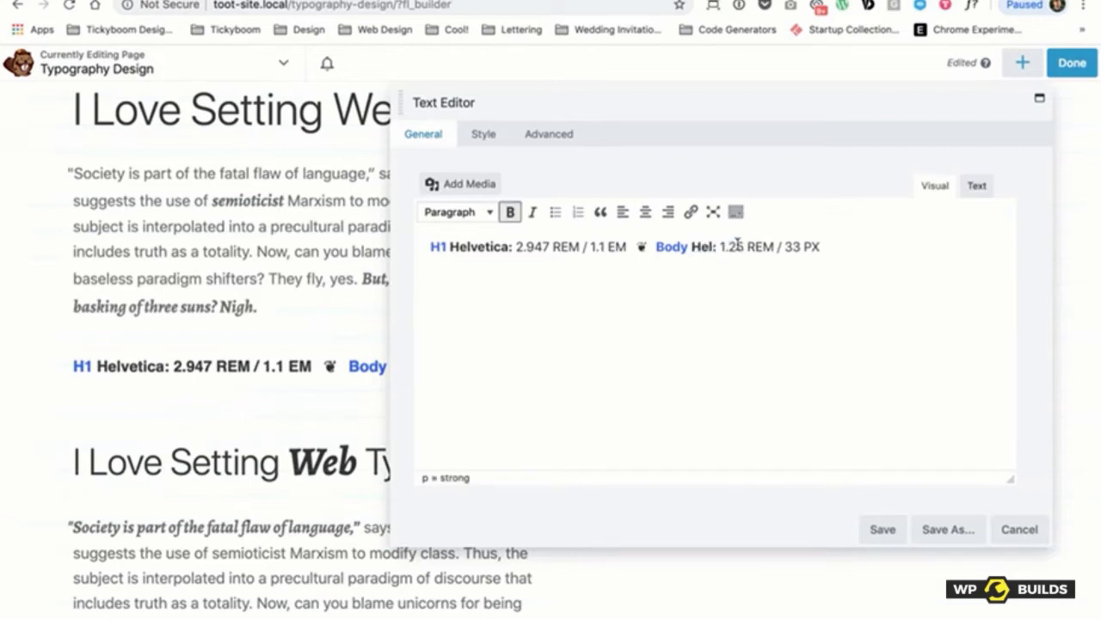
type("ica")
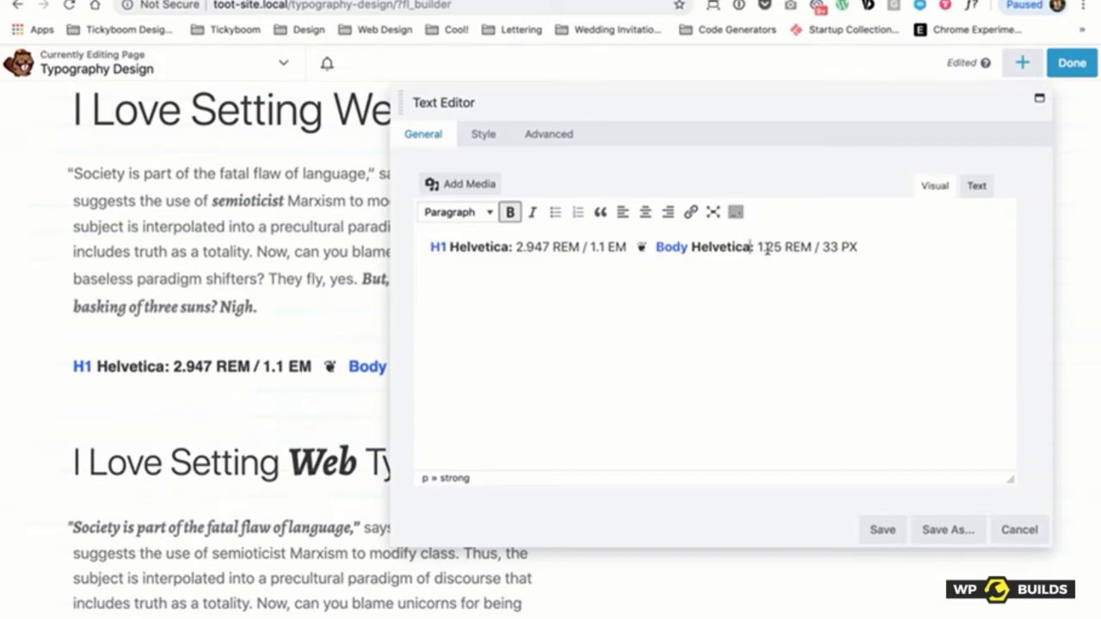
left_click_drag(771, 247, 816, 247)
key("BackSpace")
type("1")
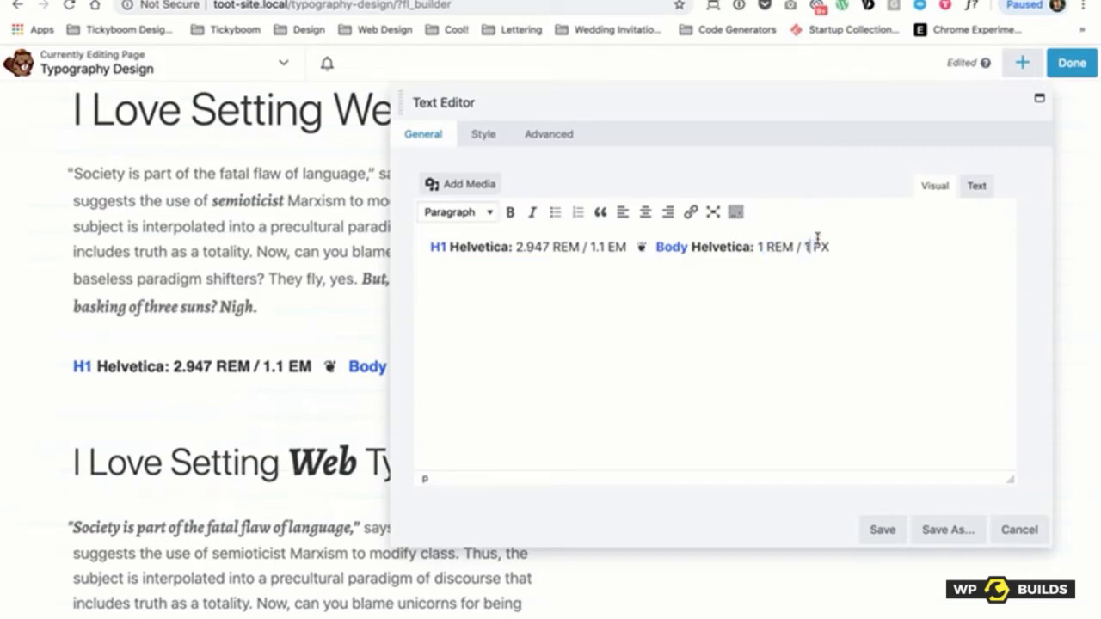
type(".6785")
left_click_drag(845, 248, 866, 247)
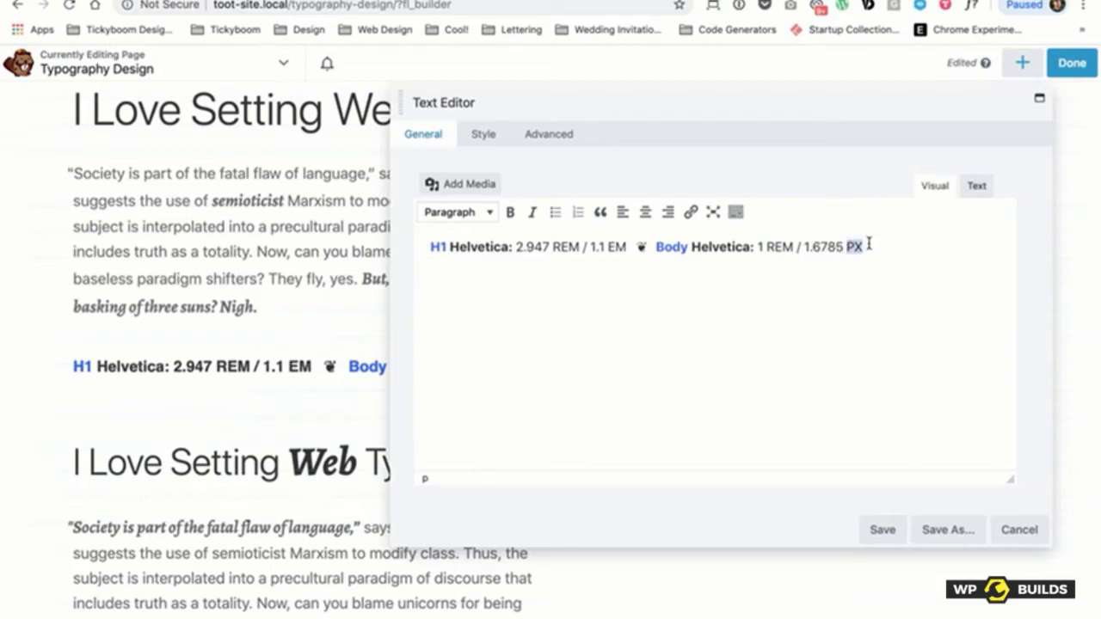
type("EM")
left_click(881, 530)
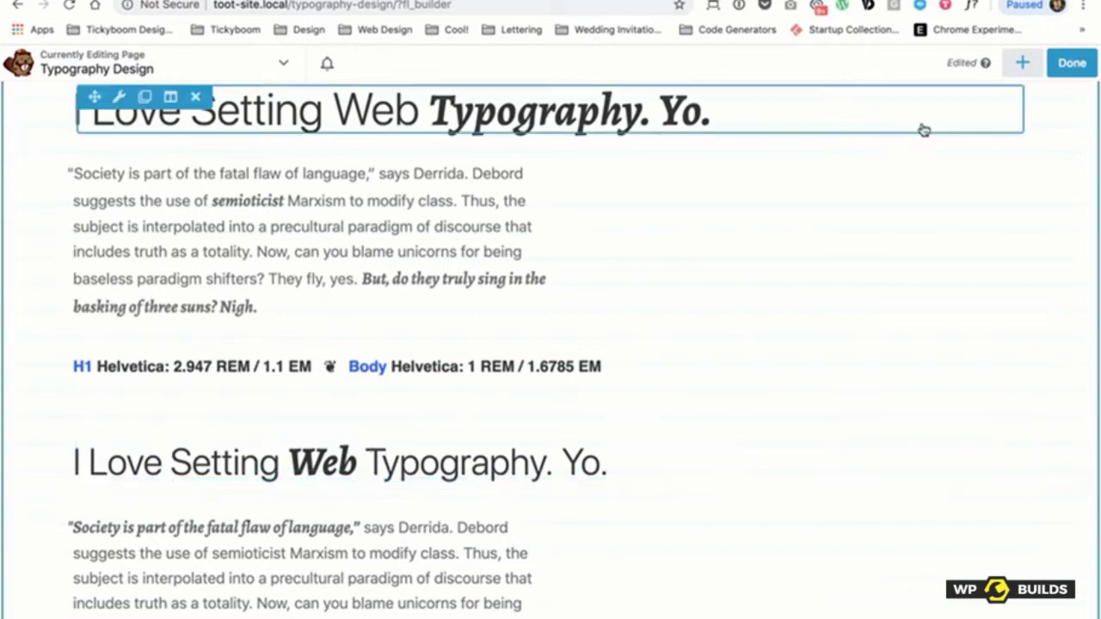
Step: Finish editing the page in Beaver Builder and publish the changes
left_click(1071, 62)
left_click(996, 63)
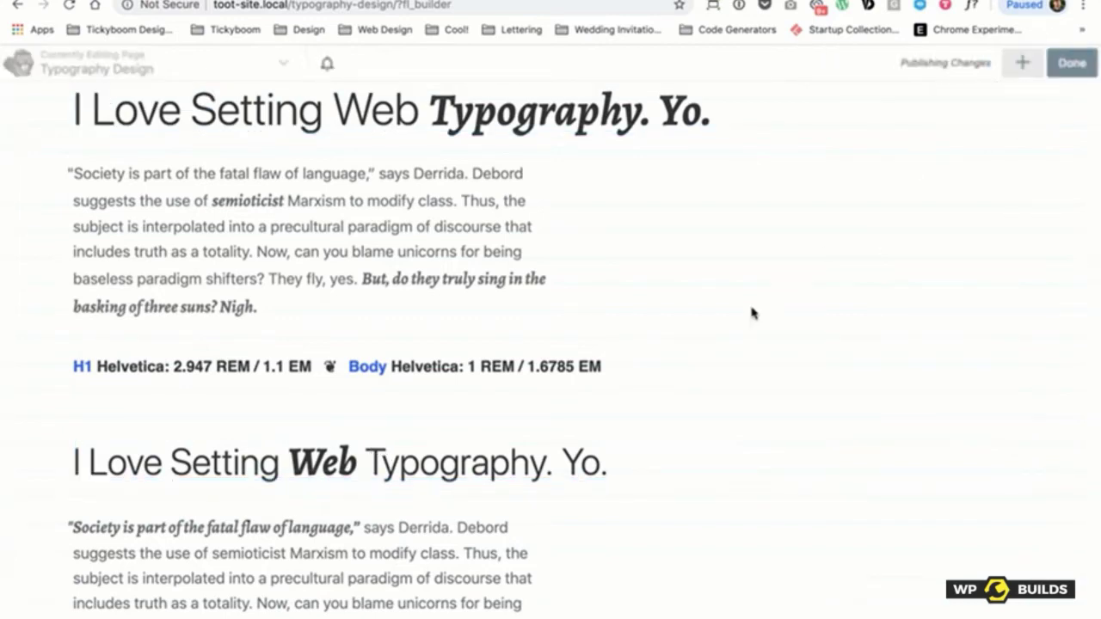
scroll(730, 315, "up", 3)
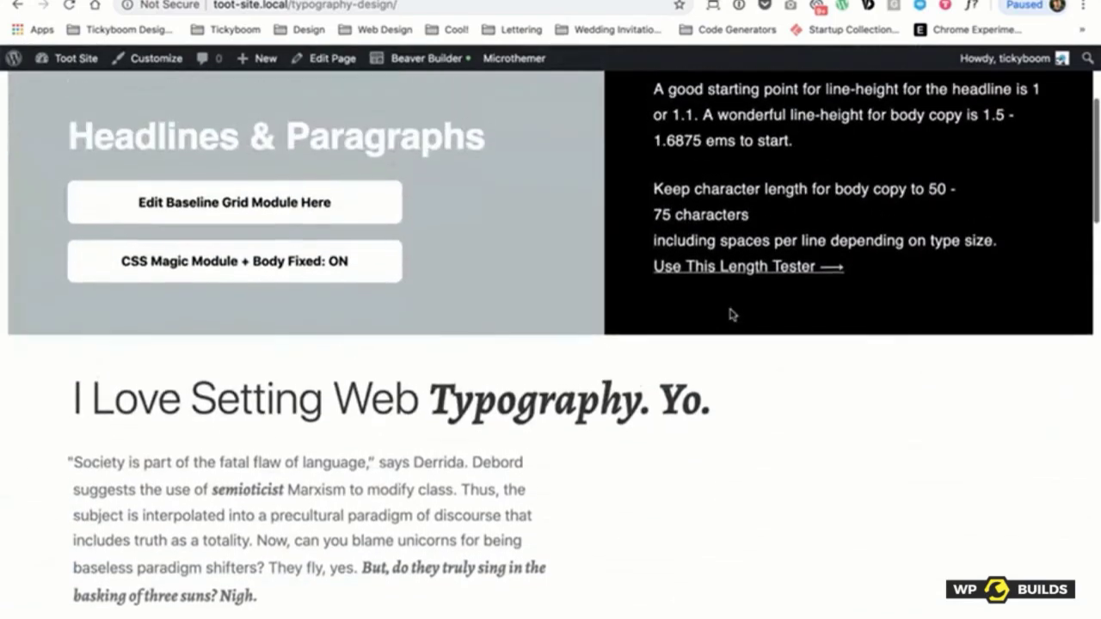
Step: Examine the page's headings, sample paragraphs and caption, including the hanging opening quotation mark in the first paragraph
scroll(730, 315, "down", 4)
scroll(730, 315, "up", 1)
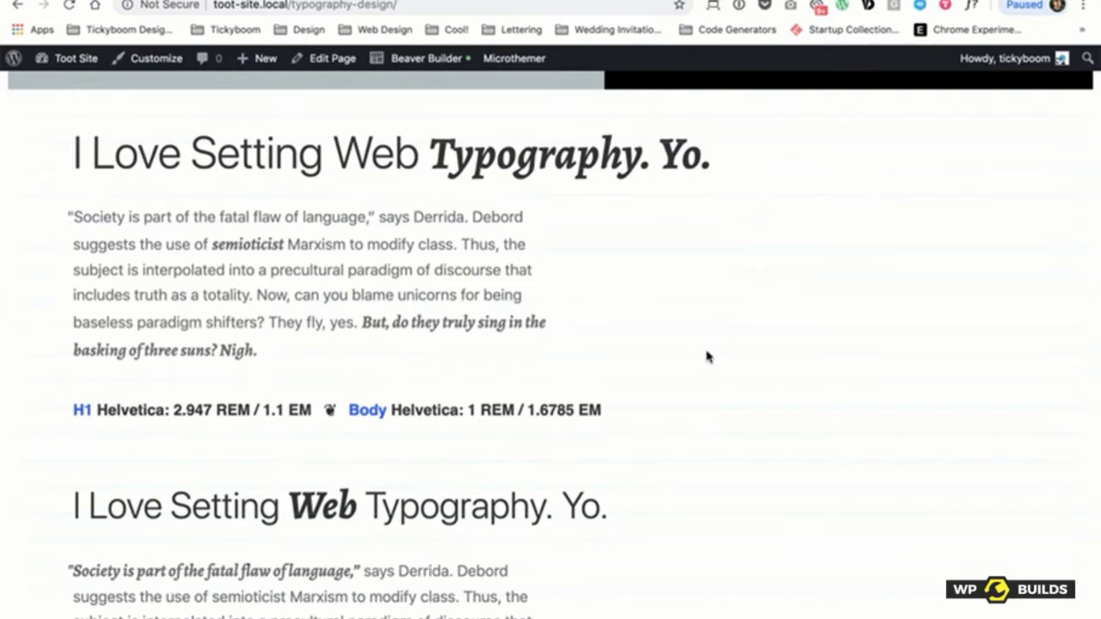
scroll(666, 365, "down", 3)
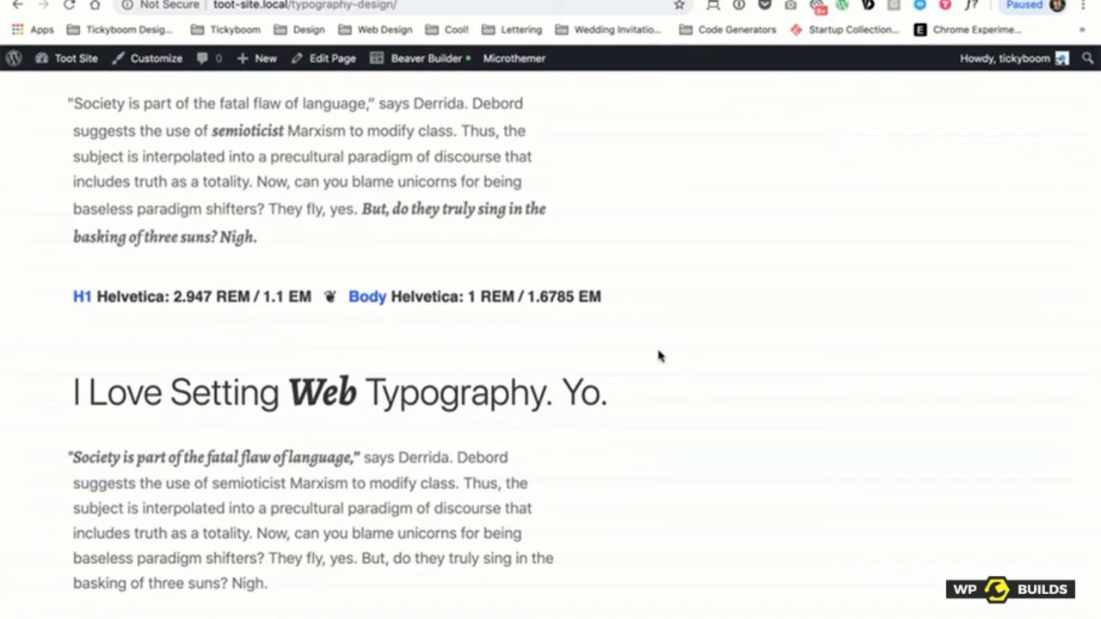
scroll(656, 355, "up", 5)
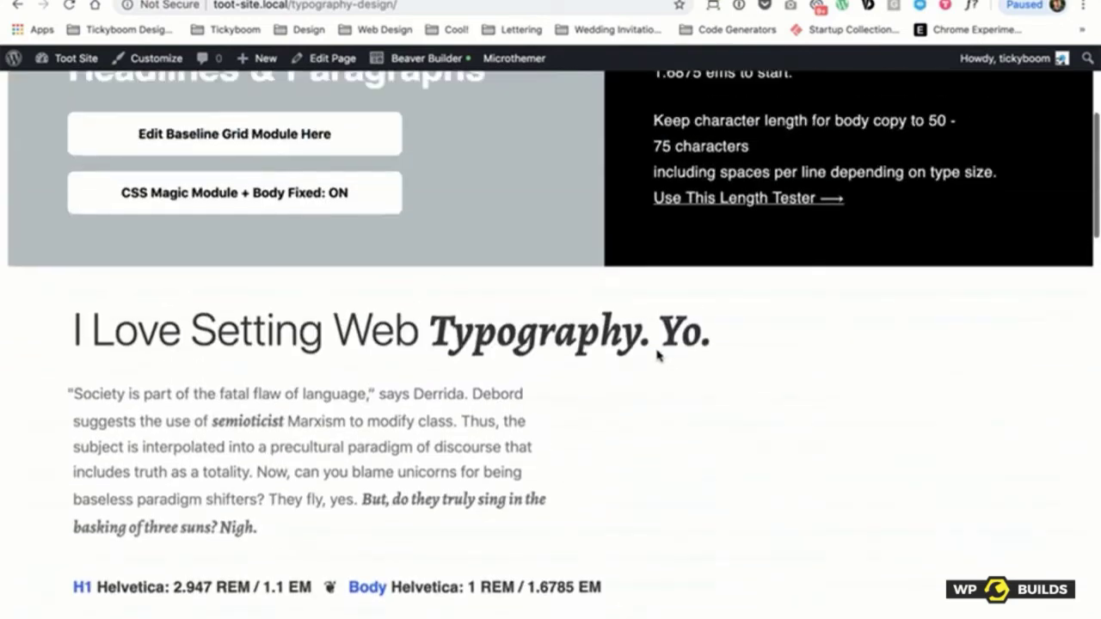
scroll(657, 351, "up", 3)
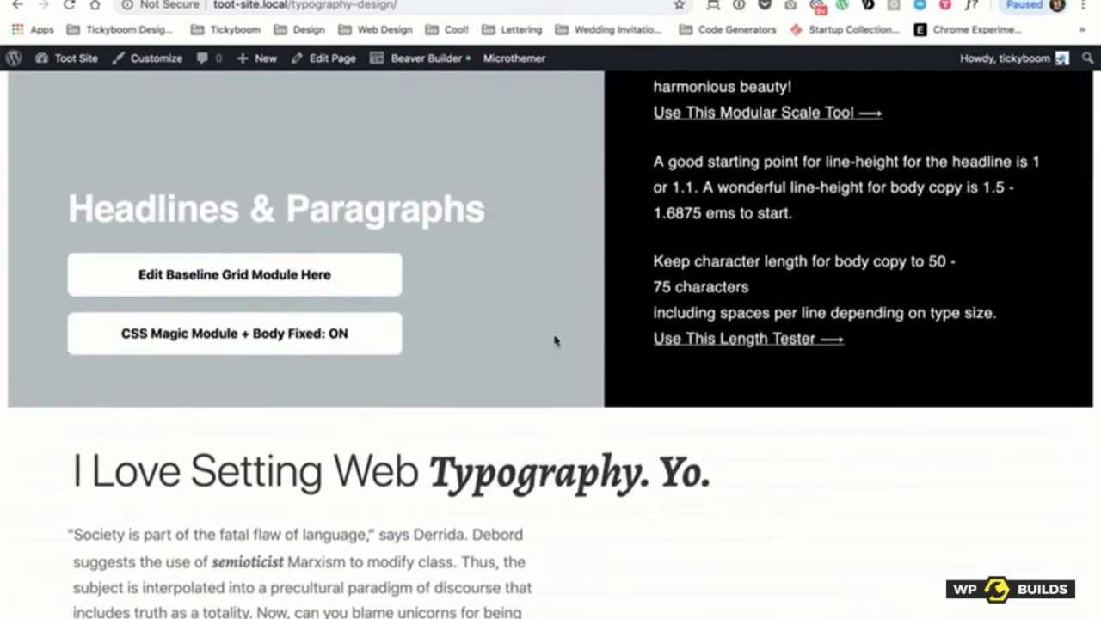
scroll(554, 341, "down", 3)
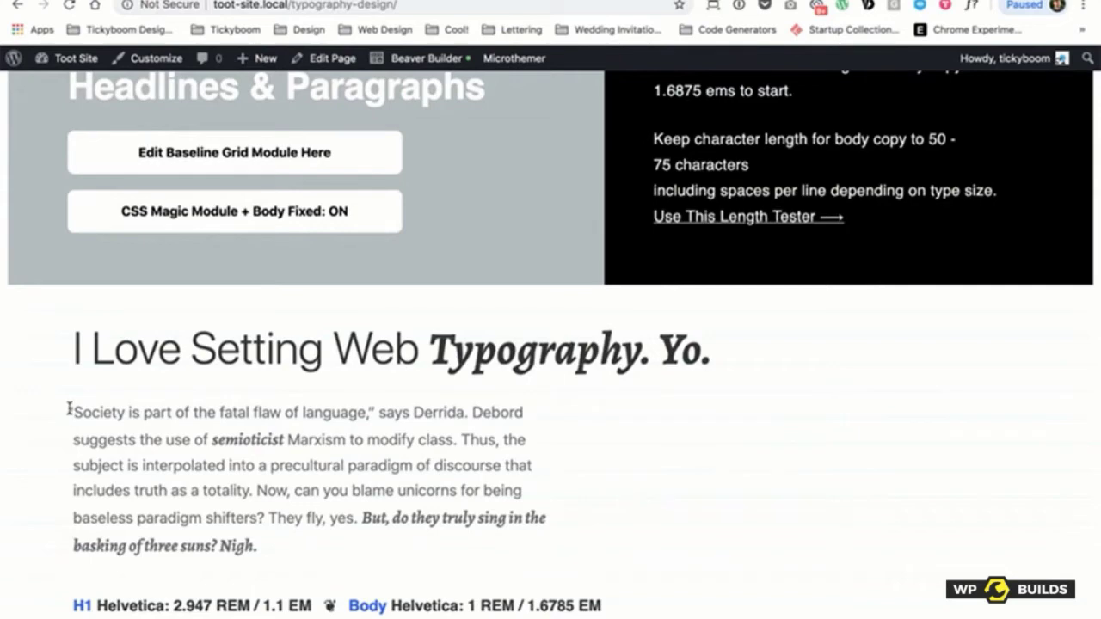
left_click_drag(74, 412, 61, 413)
left_click(110, 440)
Step: Open the page in Beaver Builder and examine the max-width and text-indent rules in the CSS Magic Module's HTML
left_click(410, 60)
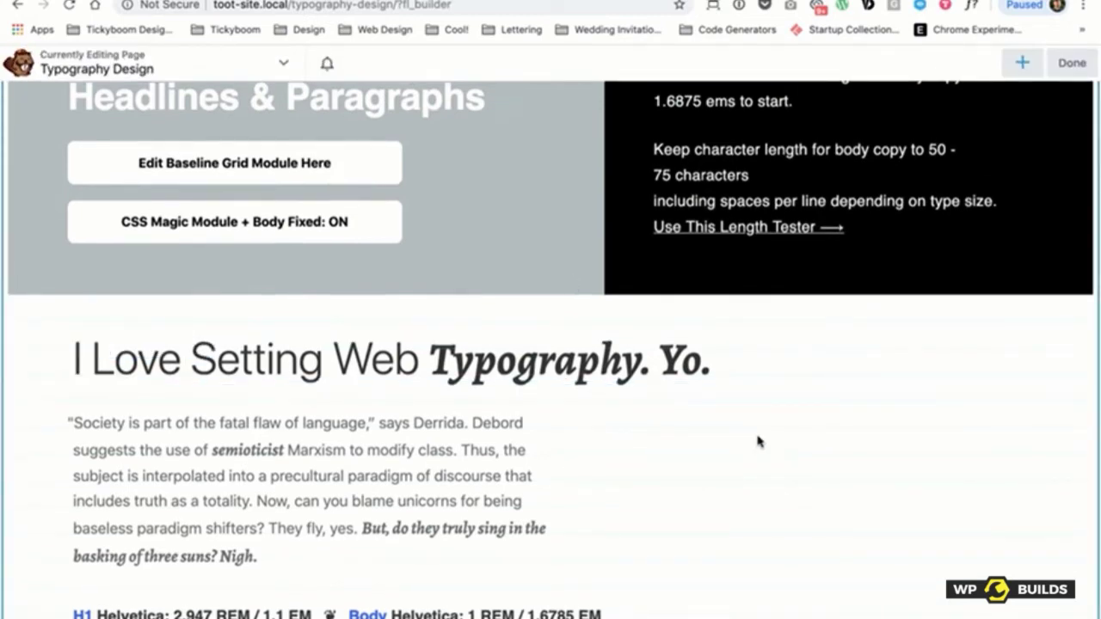
mouse_move(294, 467)
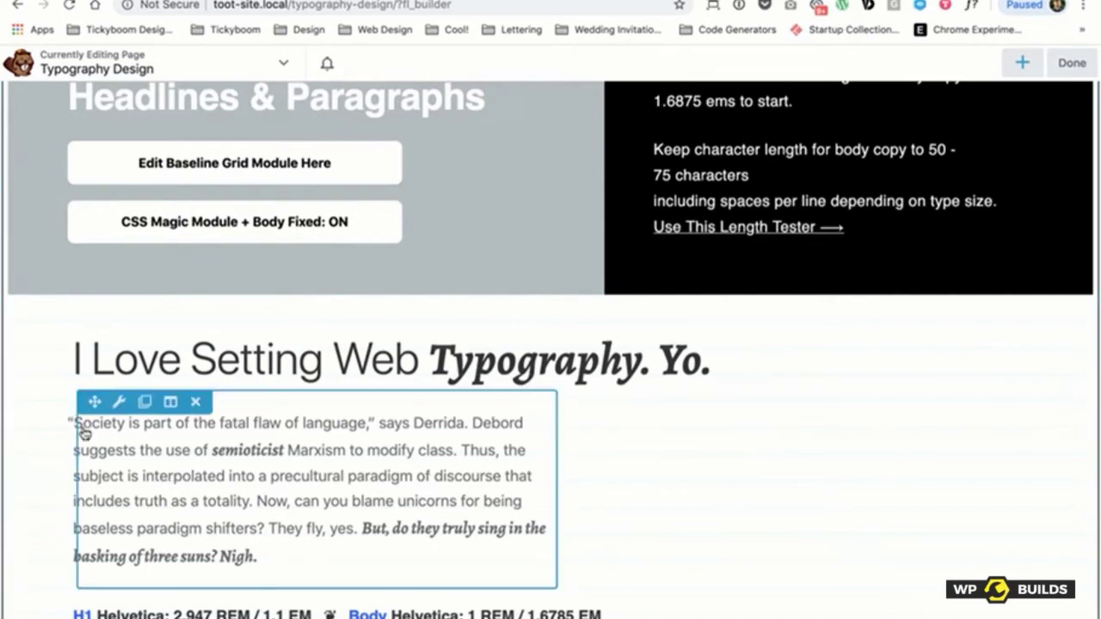
mouse_move(76, 426)
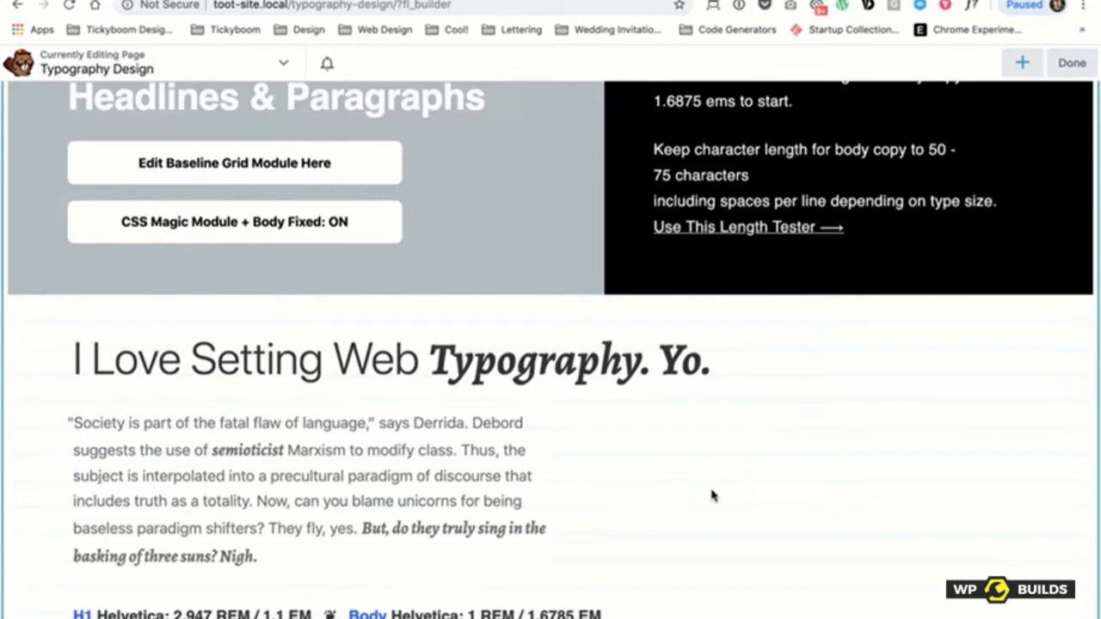
left_click(456, 228)
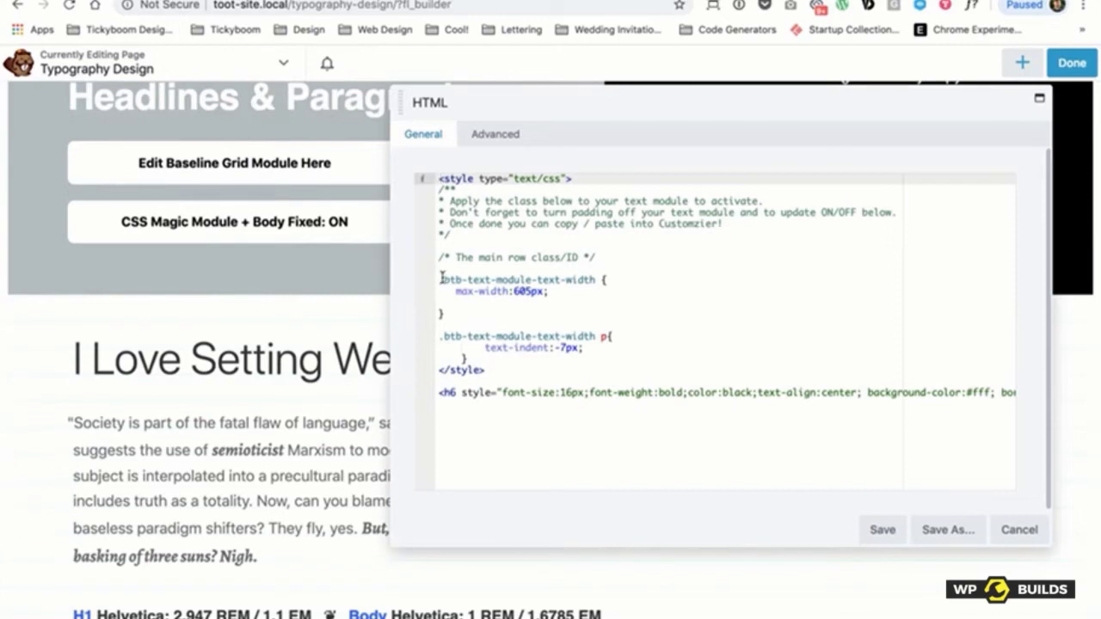
left_click_drag(439, 277, 539, 360)
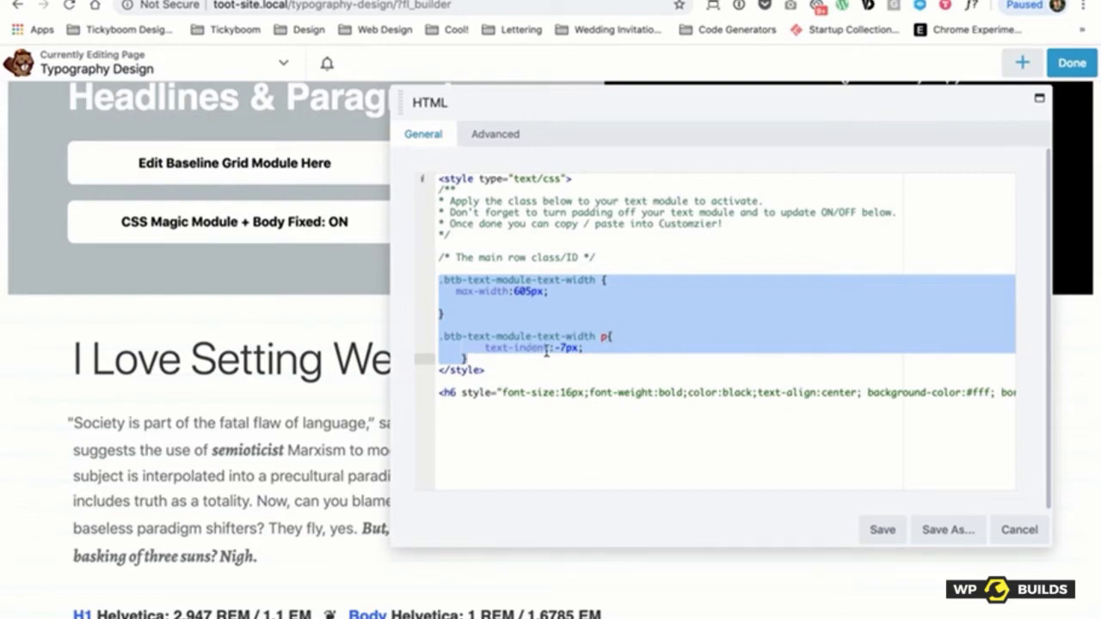
left_click(583, 349)
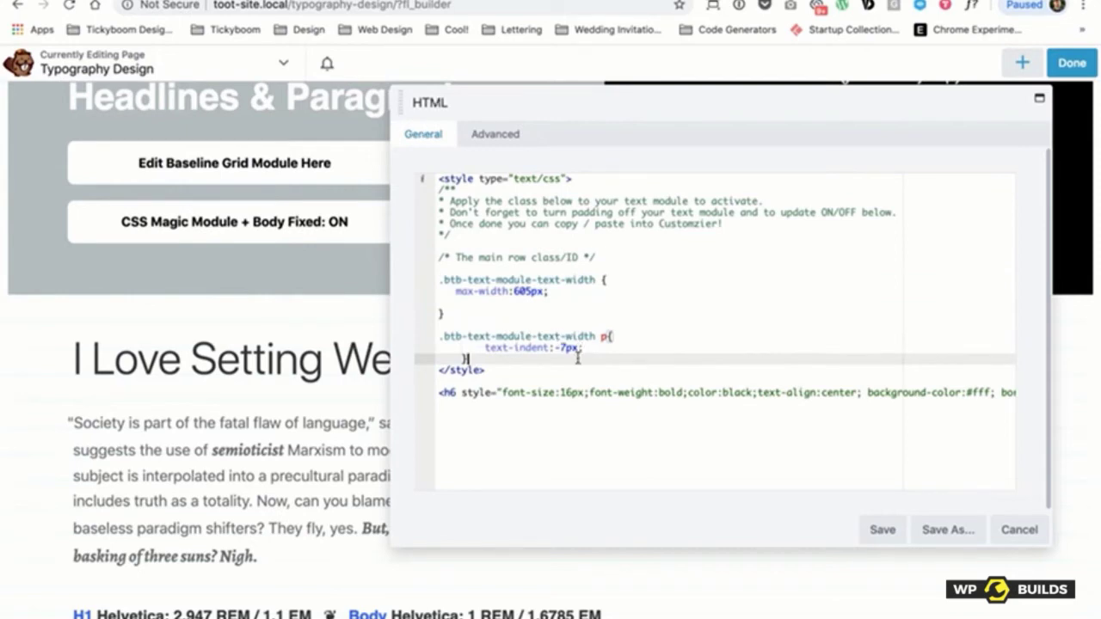
mouse_move(211, 511)
mouse_move(250, 469)
left_click_drag(514, 292, 531, 294)
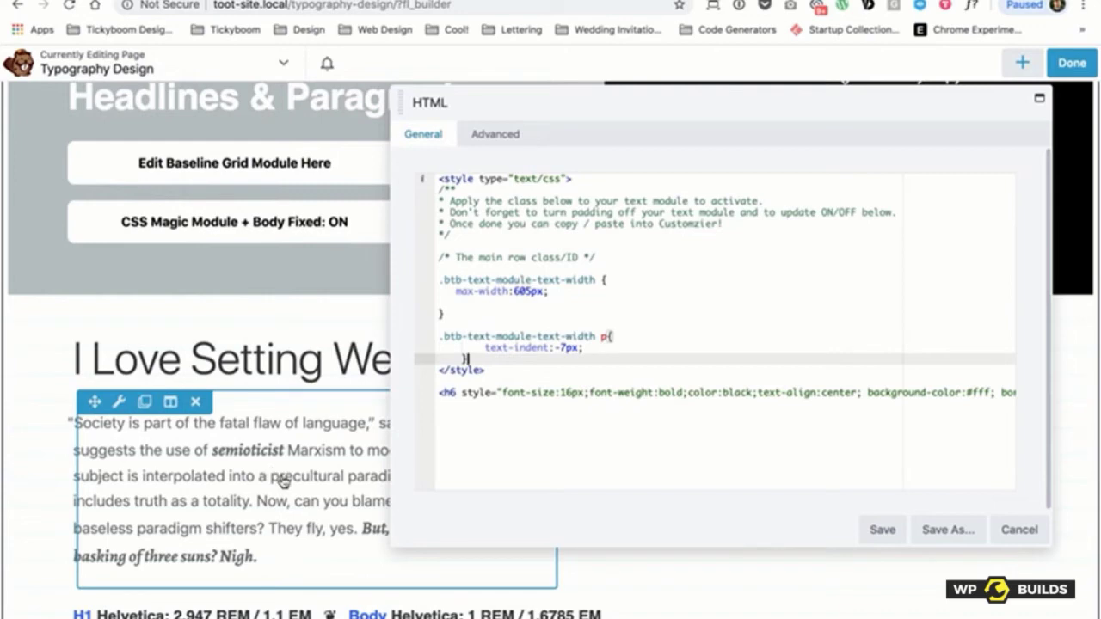
left_click(1004, 532)
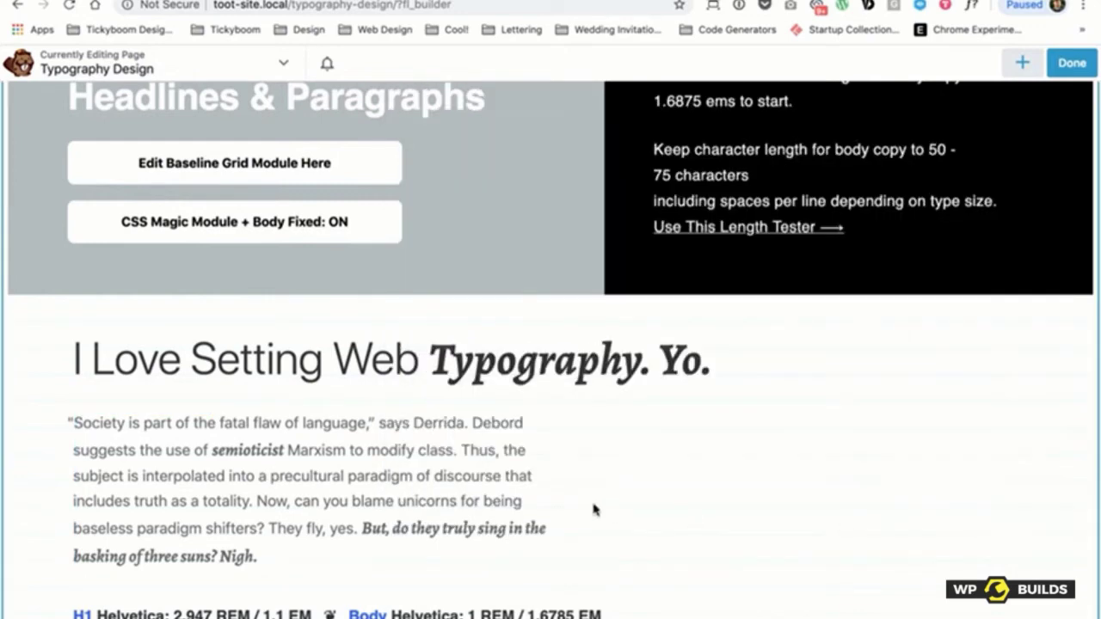
Step: Check the CSS class assigned to the column containing the first sample paragraph, and close its settings without saving
scroll(540, 475, "up", 2)
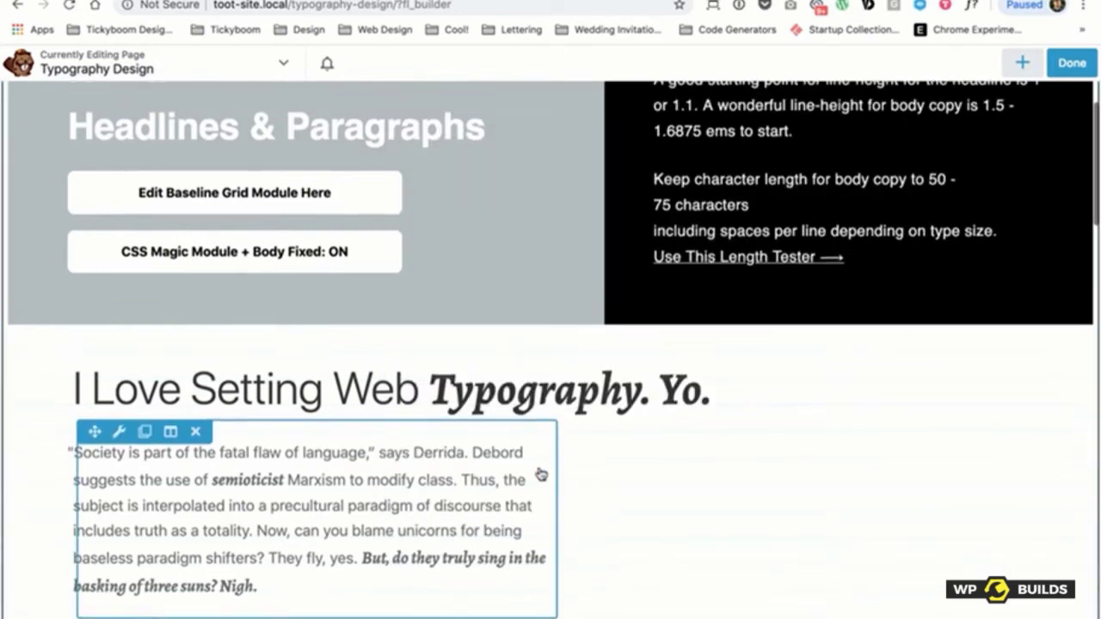
scroll(525, 479, "down", 3)
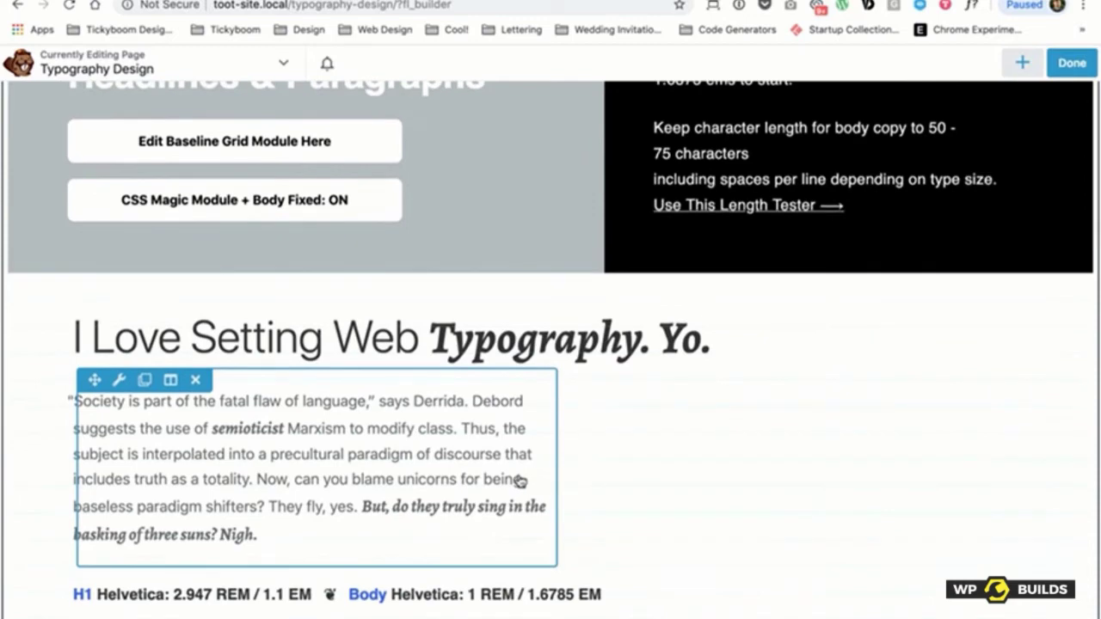
scroll(519, 481, "up", 1)
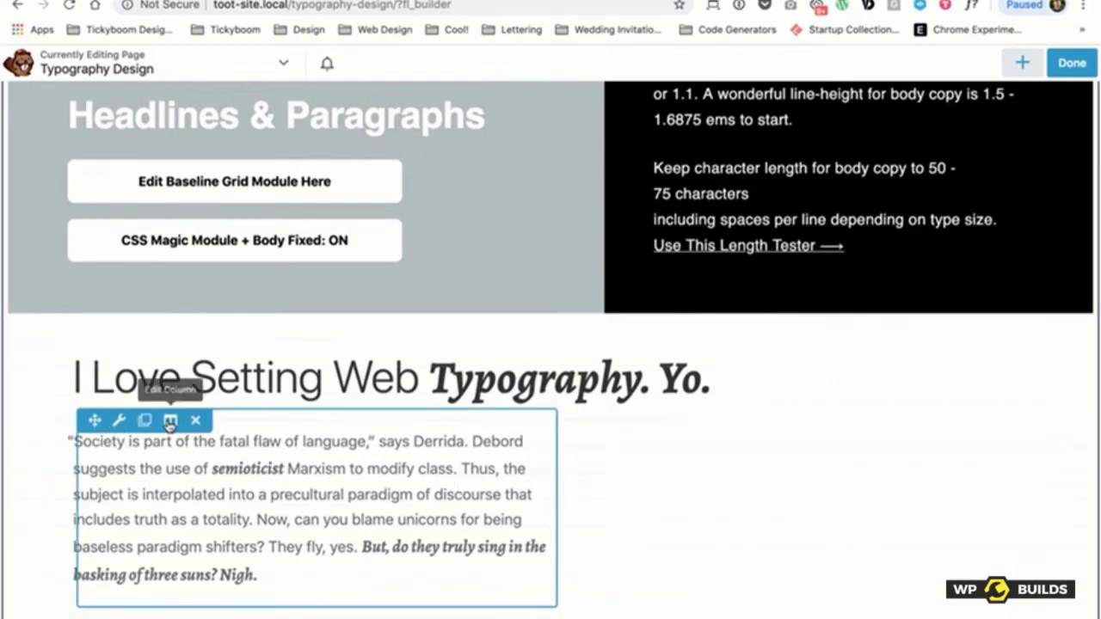
mouse_move(170, 422)
left_click(212, 447)
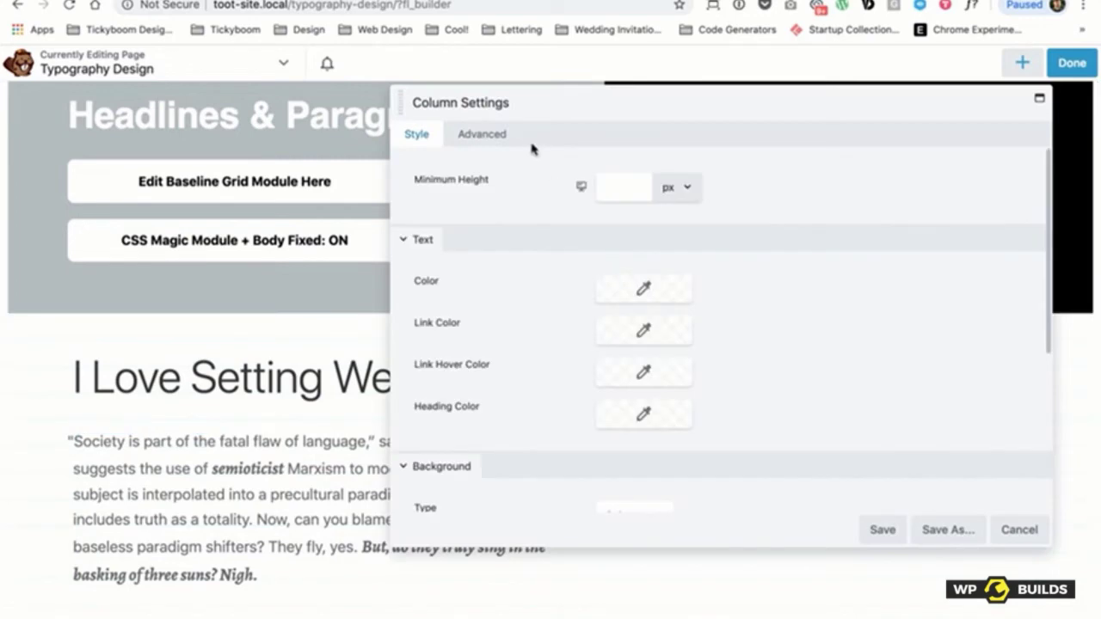
left_click(480, 135)
scroll(769, 370, "down", 5)
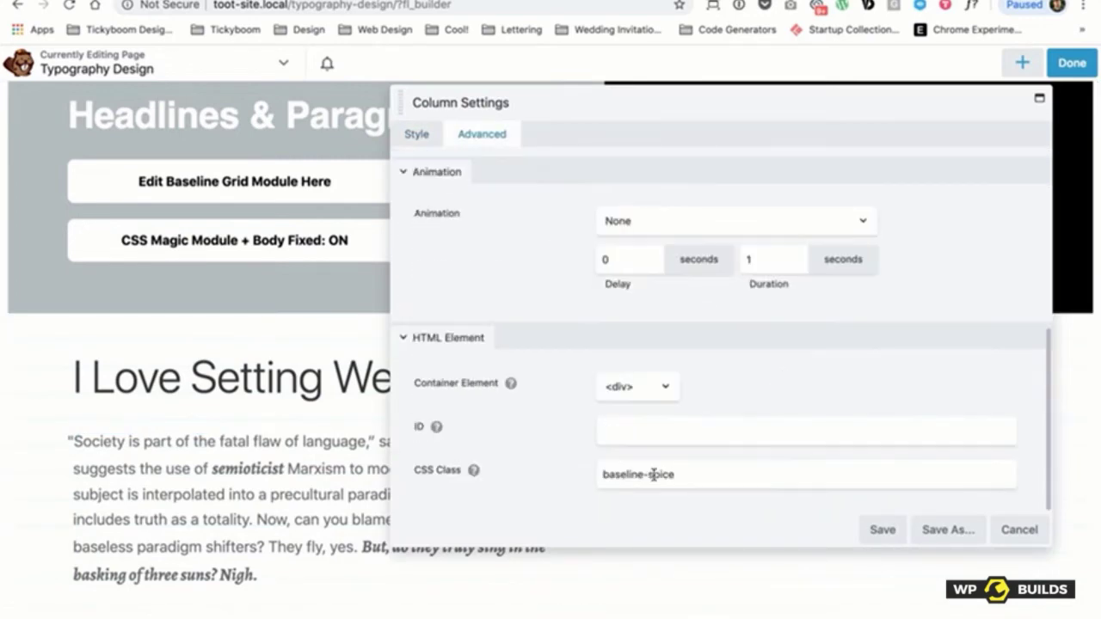
left_click(1019, 529)
Step: Check the class assigned to the first sample paragraph's text module, and close its settings without saving
left_click(279, 503)
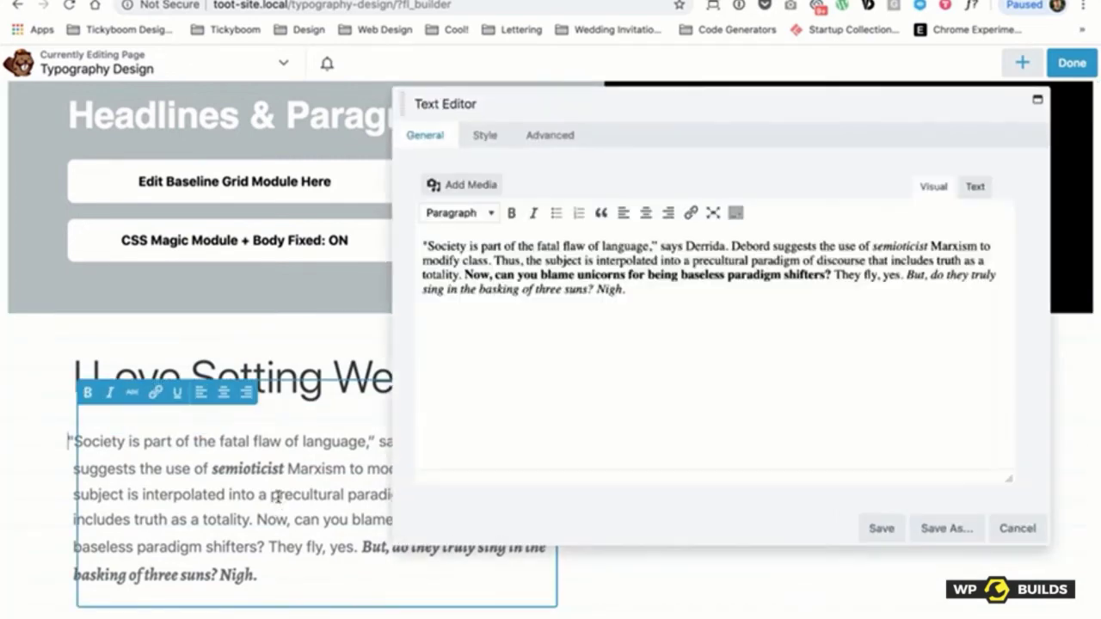
left_click(550, 136)
scroll(607, 320, "down", 1)
scroll(607, 320, "down", 3)
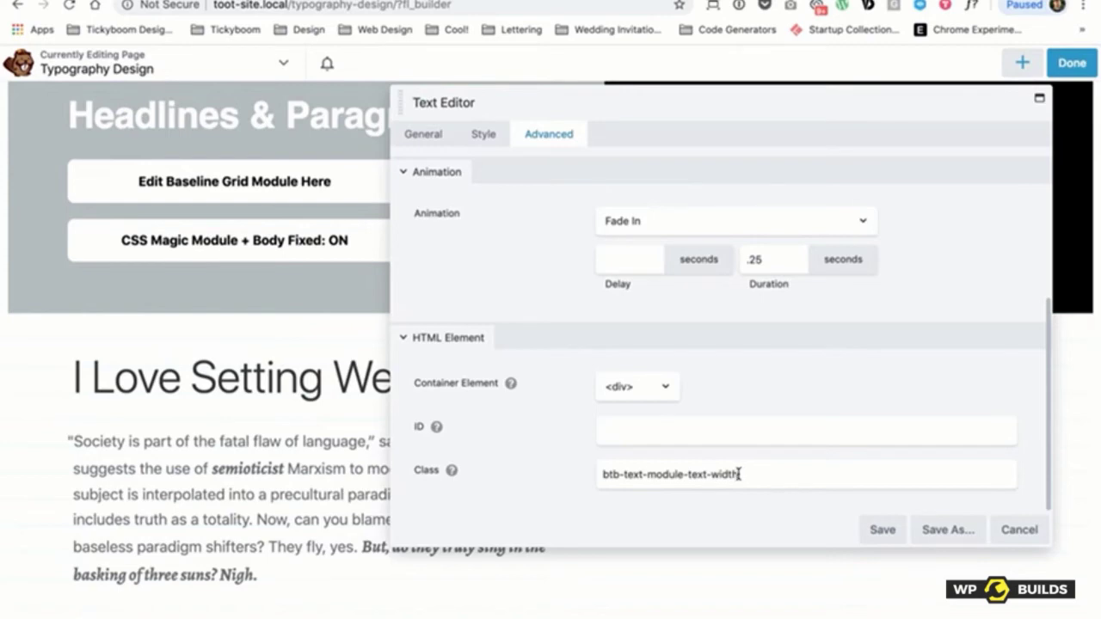
left_click(1000, 529)
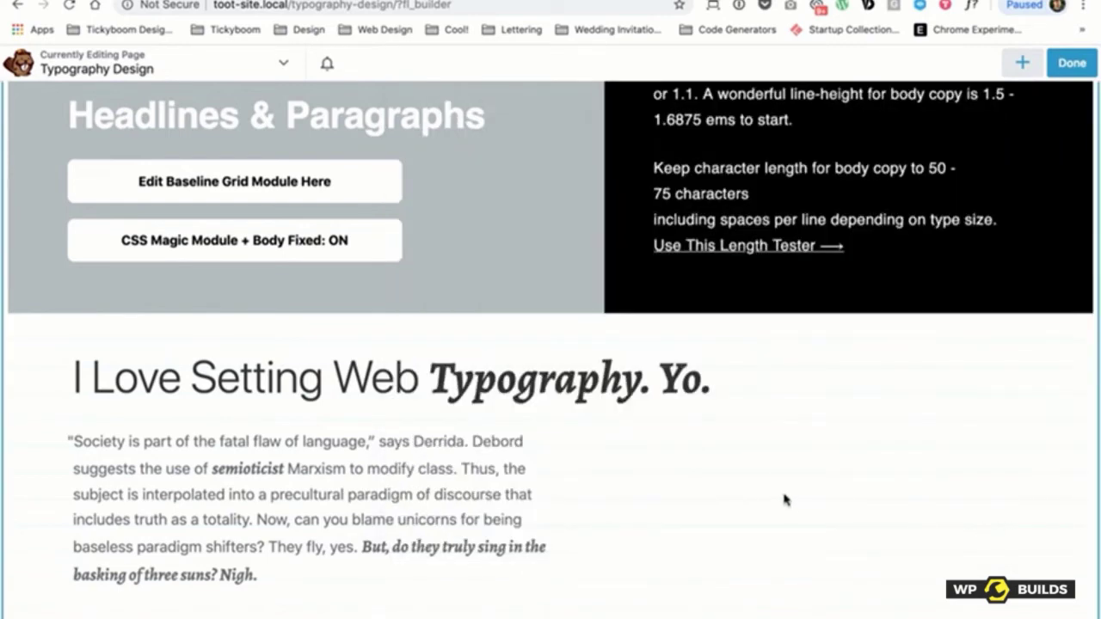
Step: Finish editing in Beaver Builder and return to the Typography Design page on the site frontend
mouse_move(402, 497)
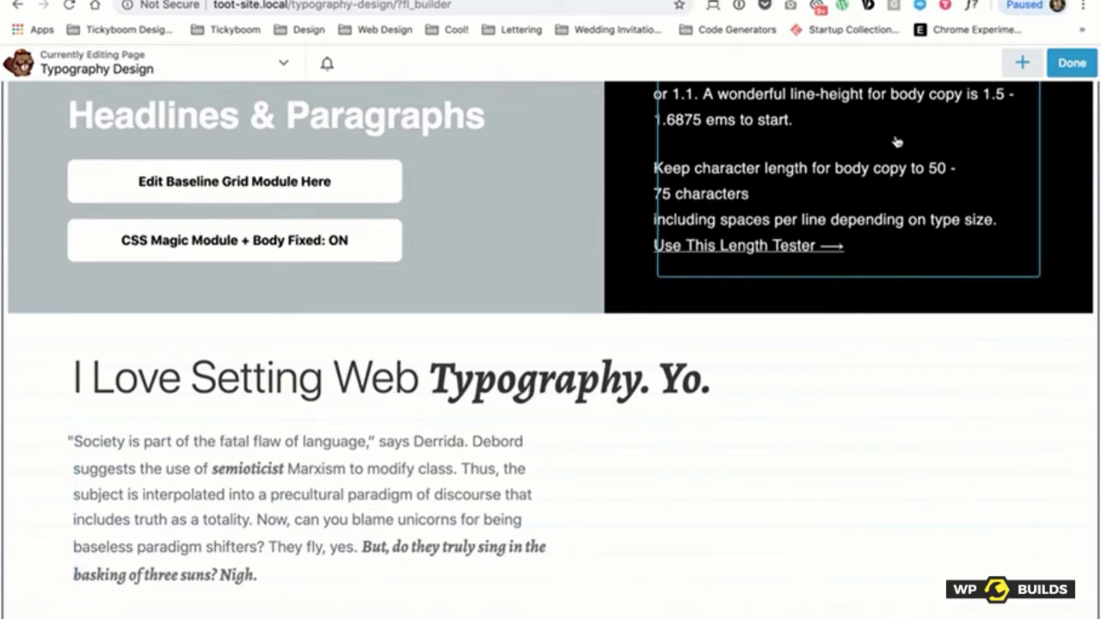
left_click(1066, 66)
left_click(996, 63)
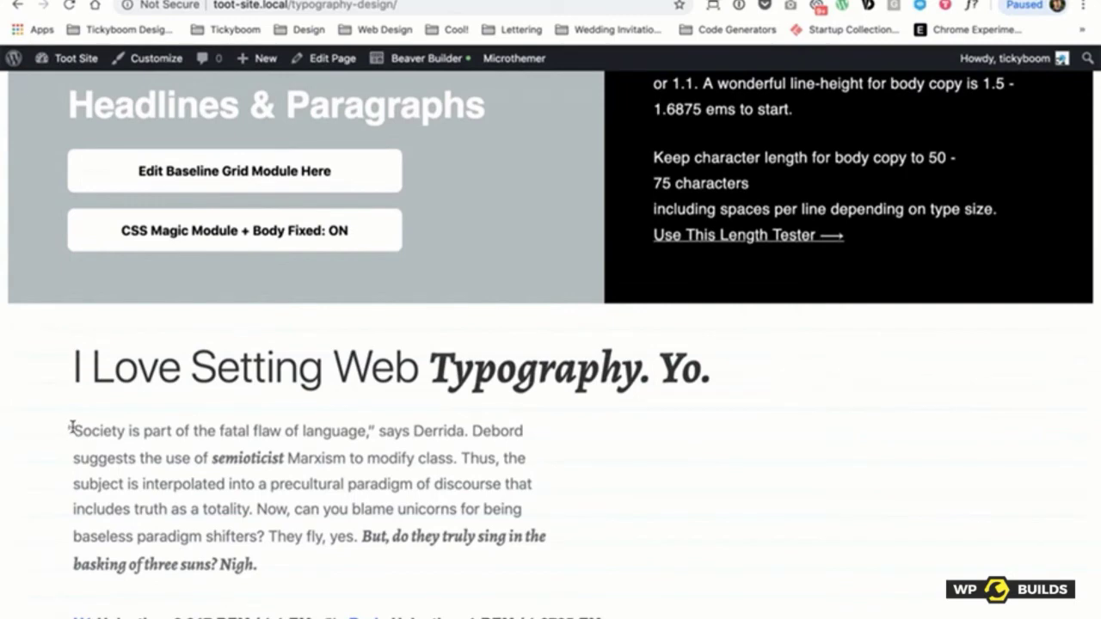
Step: Count the characters in the first paragraph's opening line with the Character Count tool, and return to the Typography Design page
left_click_drag(68, 429, 524, 433)
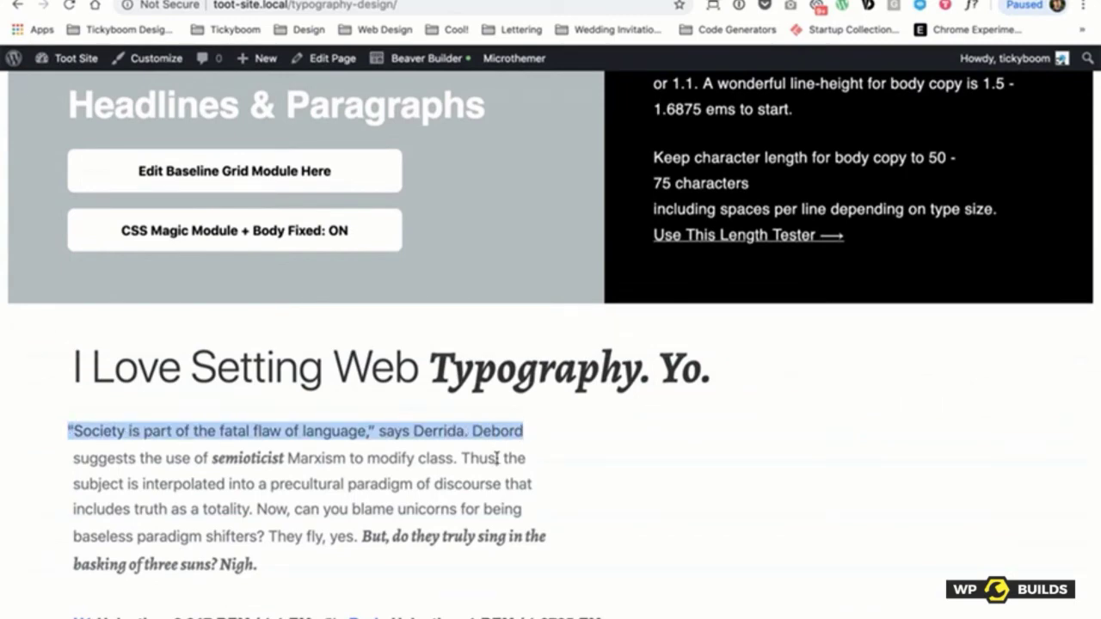
scroll(497, 458, "up", 1)
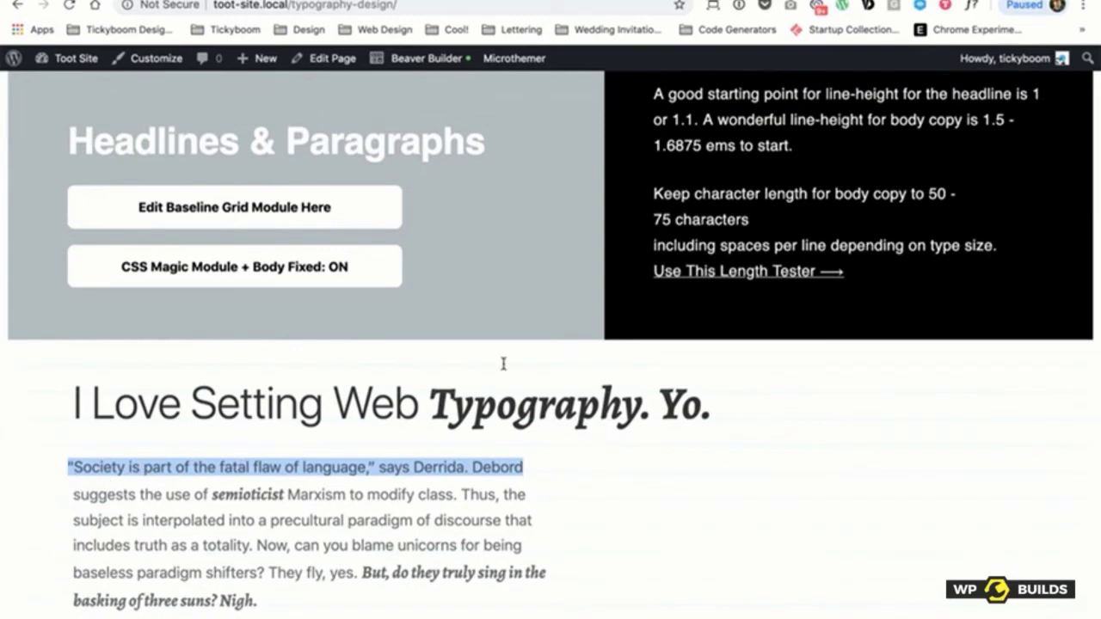
left_click(422, 0)
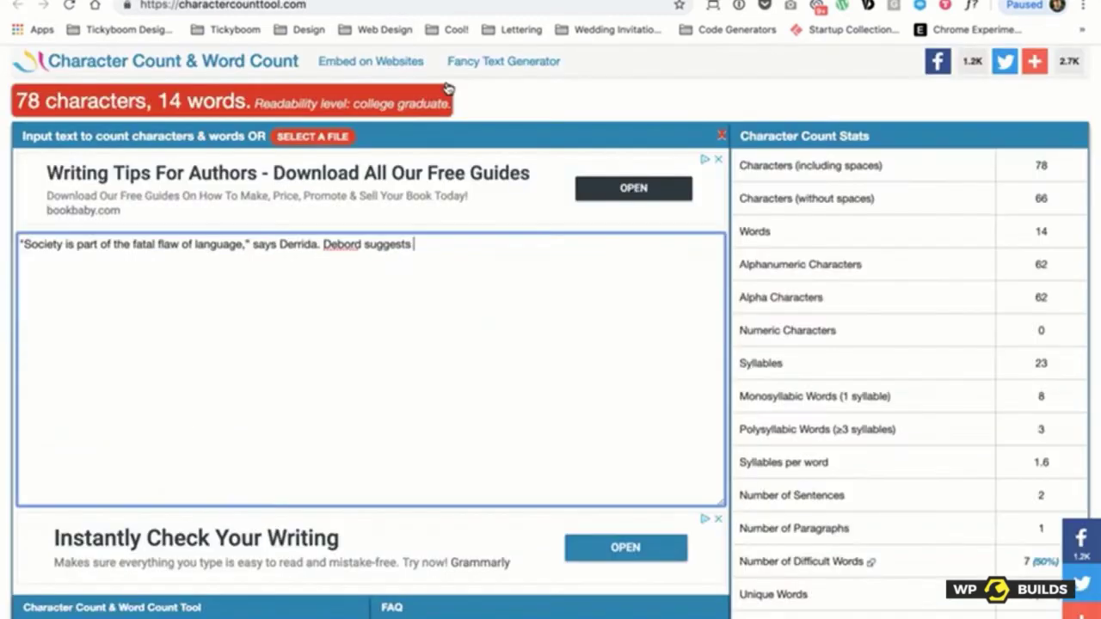
triple_click(320, 245)
key("ctrl+z")
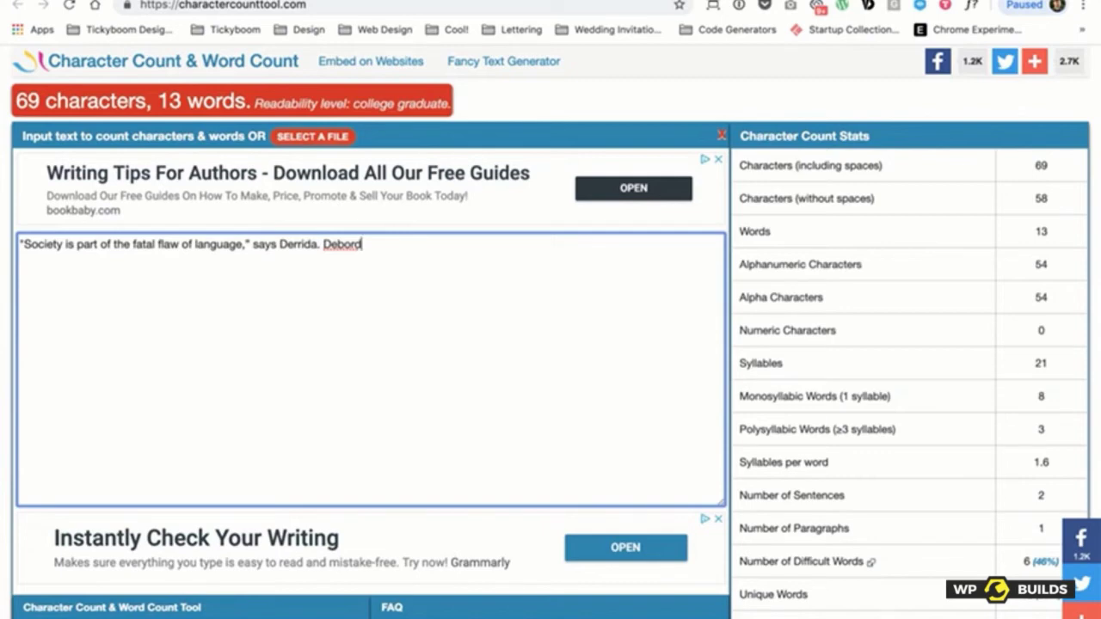
key("ctrl+Tab")
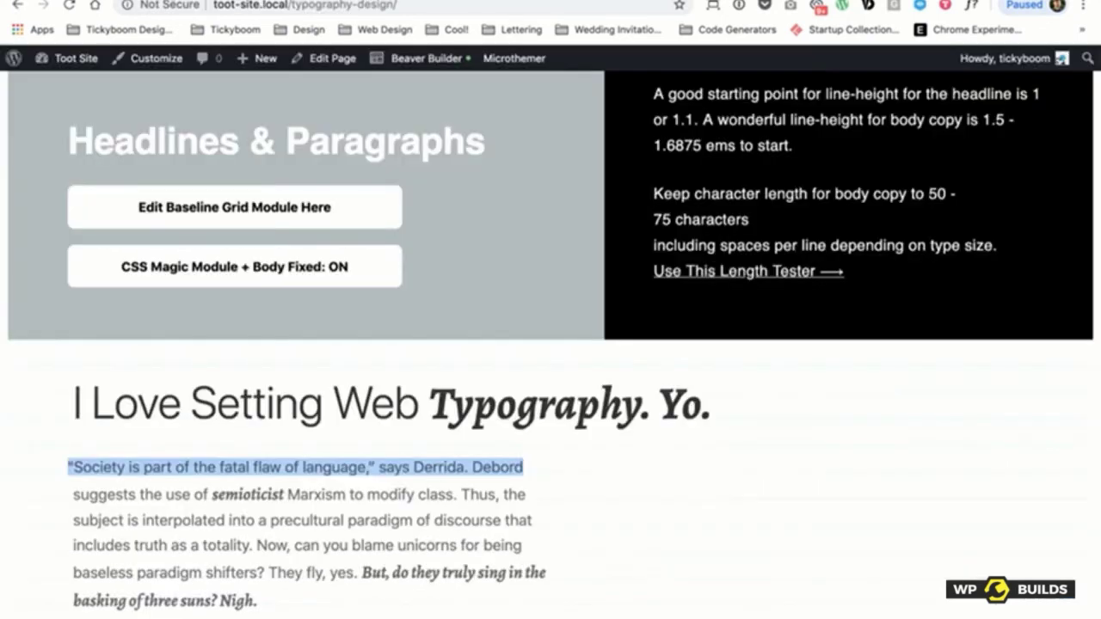
Step: Reopen the page in Beaver Builder and set the max-width of .btb-text-module-text-width to 565px in the CSS Magic Module, trying 595px first
left_click(700, 490)
left_click(413, 58)
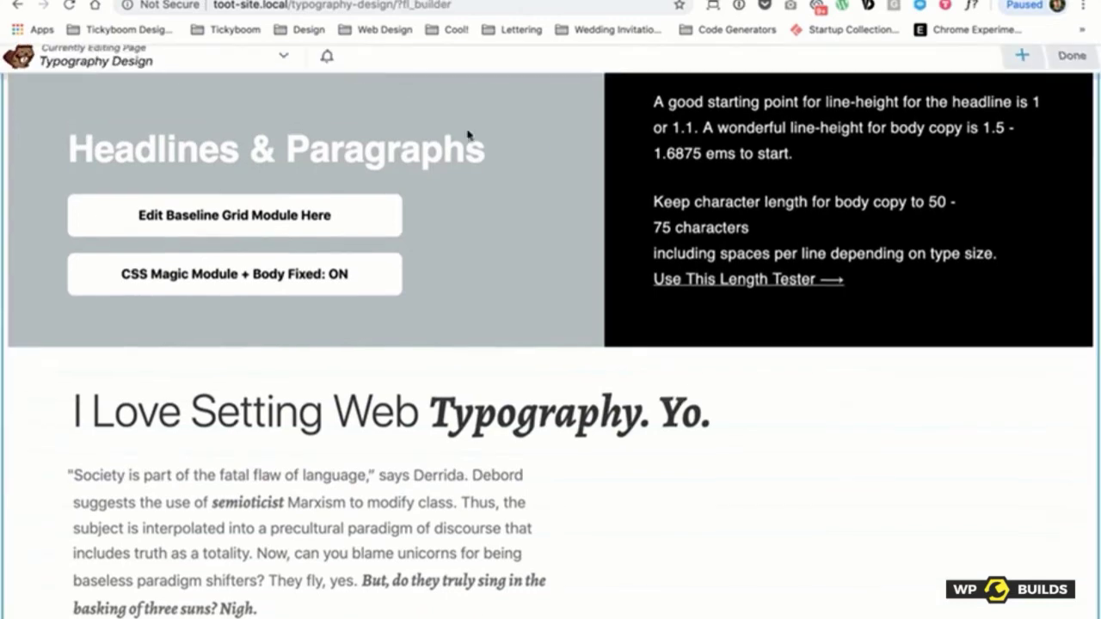
left_click(447, 295)
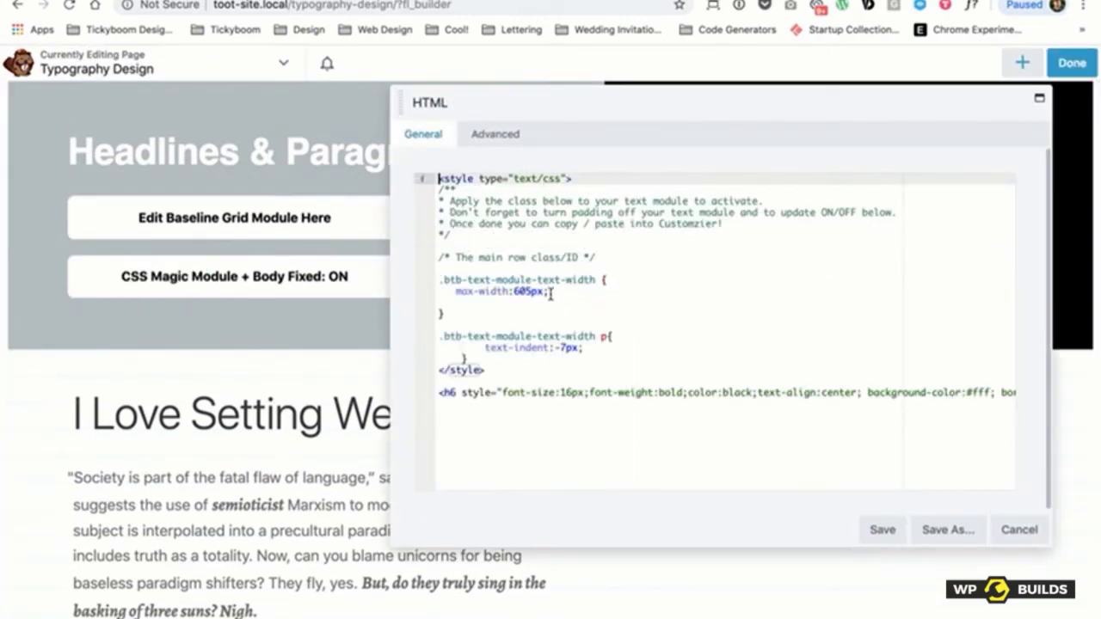
left_click_drag(566, 89, 754, 83)
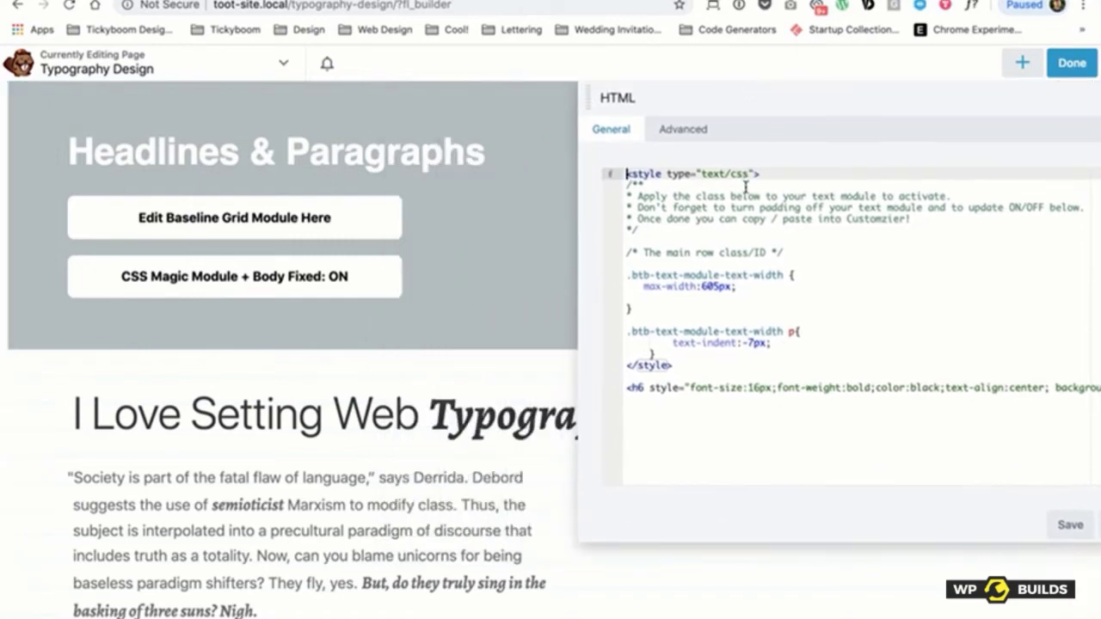
left_click(706, 284)
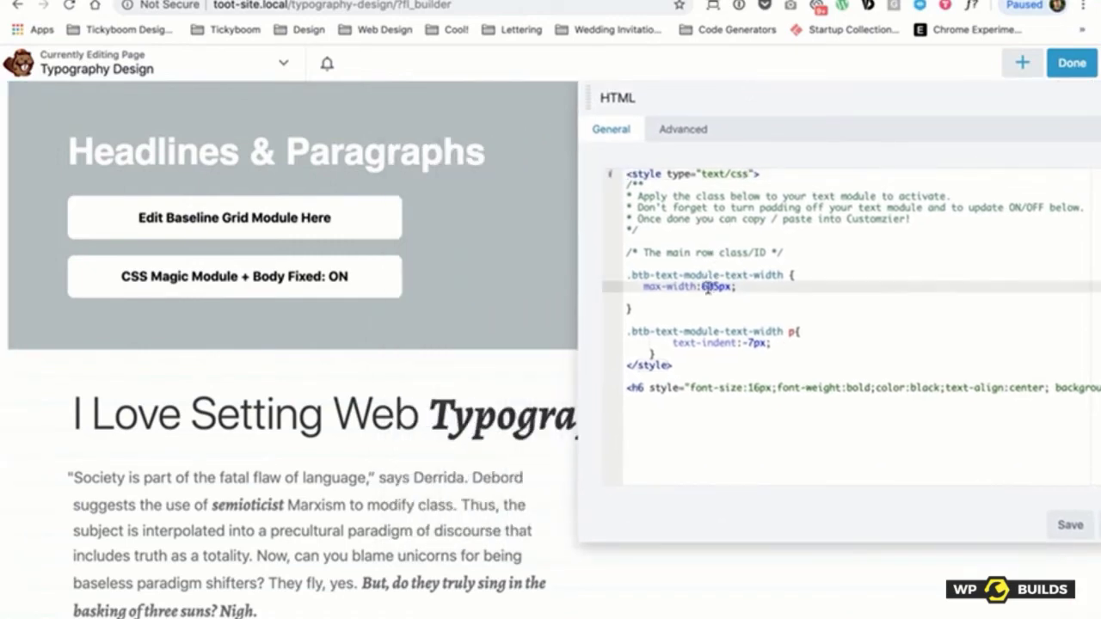
type("595")
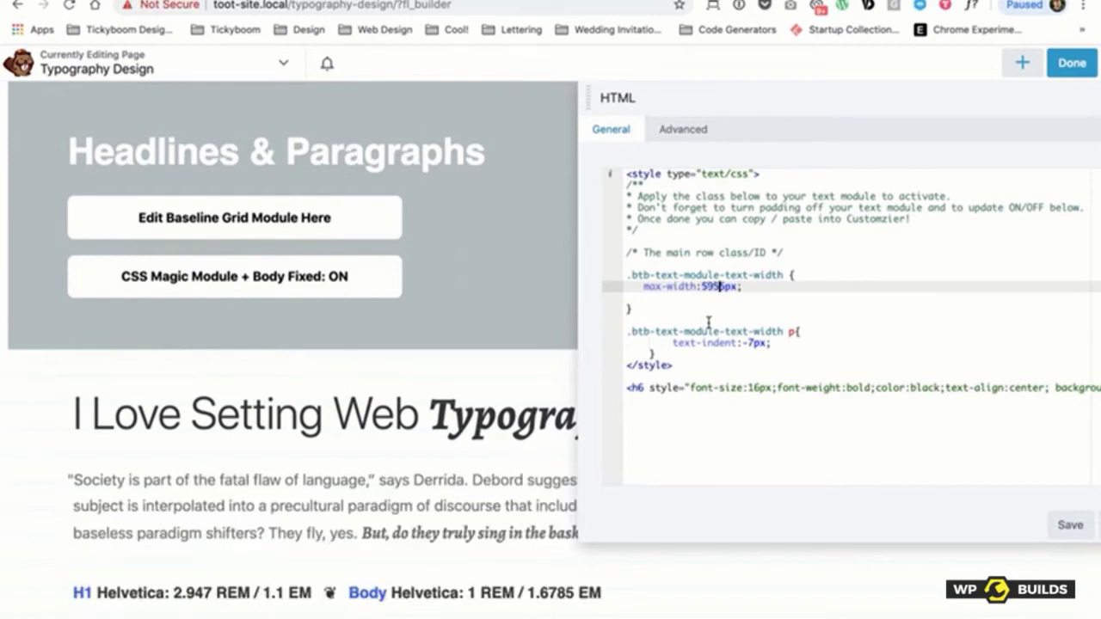
key("BackSpace")
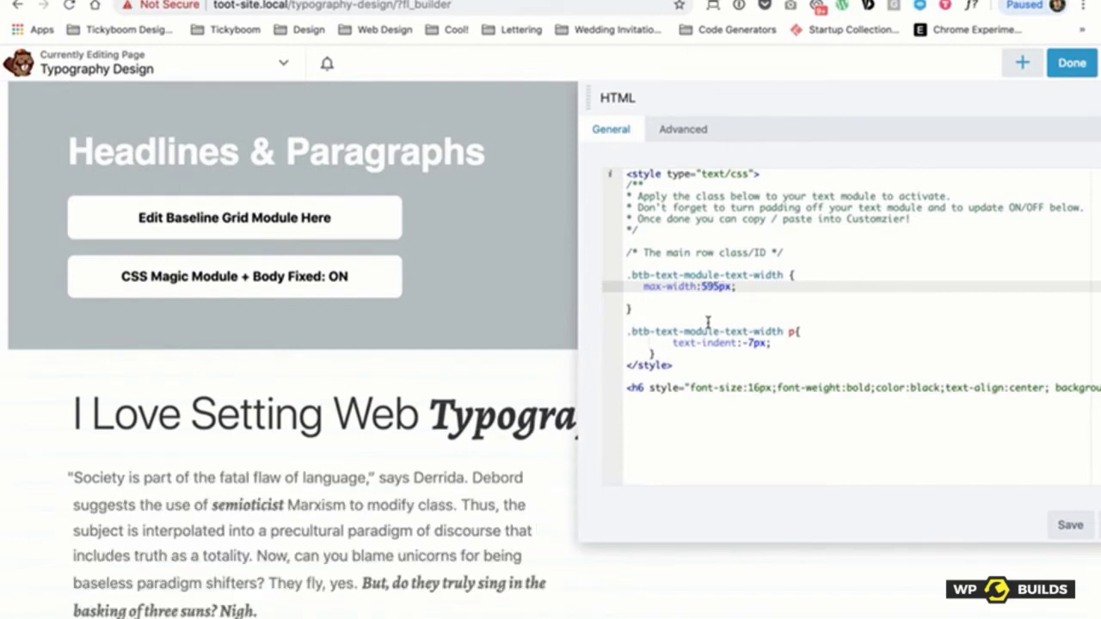
type("56")
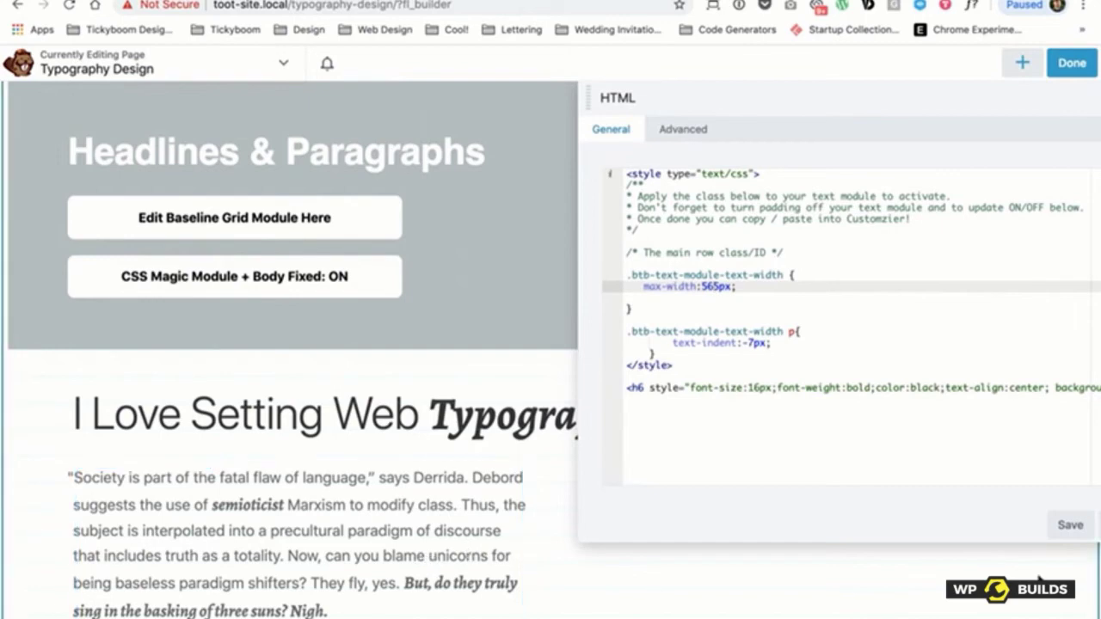
Step: Save the CSS Magic Module's edited text-width styles
left_click(1066, 524)
scroll(344, 275, "down", 3)
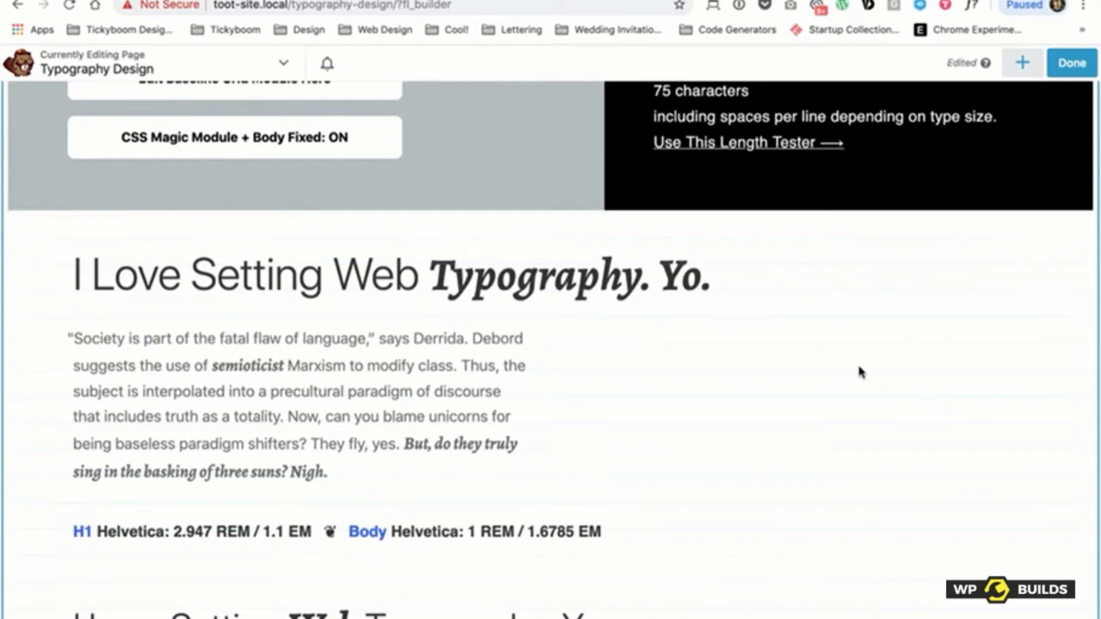
Step: Check the settings of the "I love setting web typography. Yo." heading and close them without saving
left_click(485, 288)
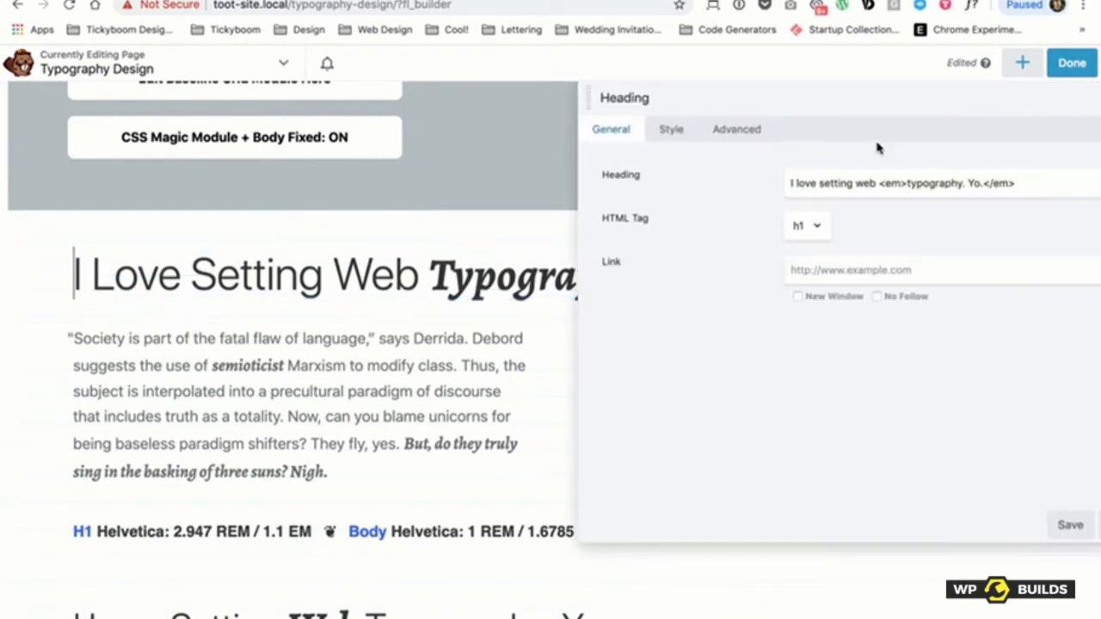
left_click_drag(816, 103, 625, 129)
left_click(1002, 550)
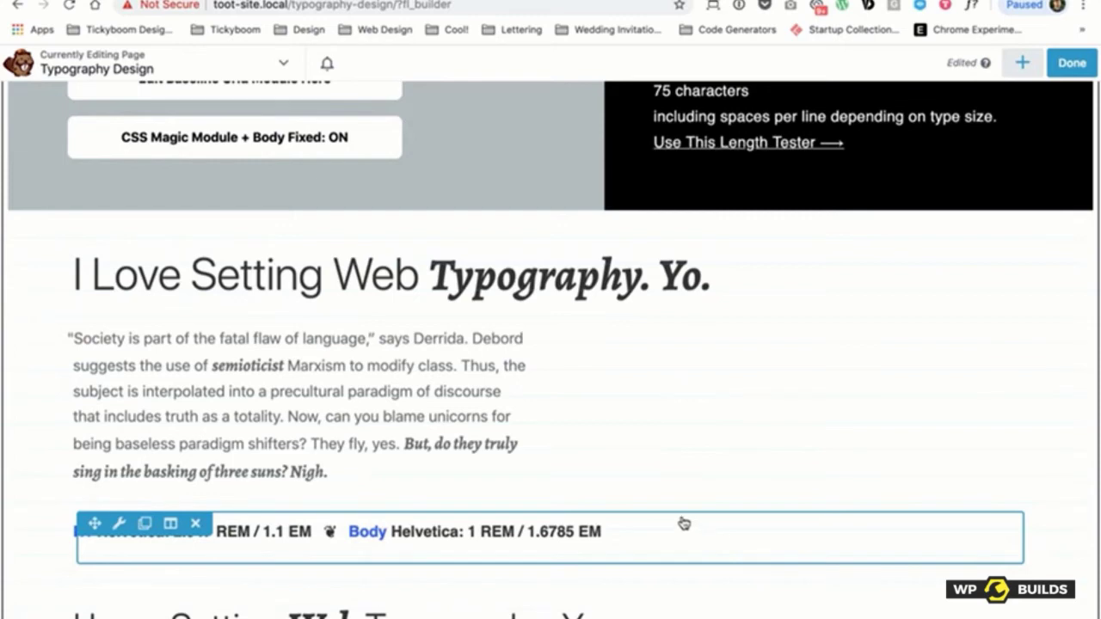
scroll(680, 523, "down", 2)
scroll(684, 523, "up", 2)
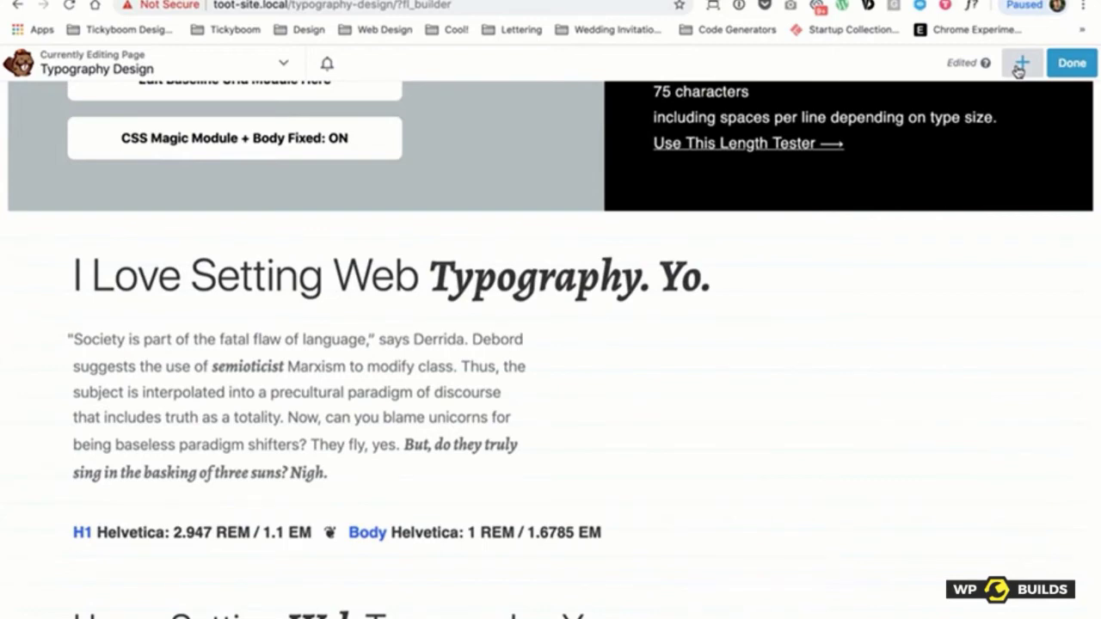
Step: Insert the saved row "Blog Post Design - White" at the very top of the page, above the Headlines & Paragraphs row
scroll(923, 297, "up", 8)
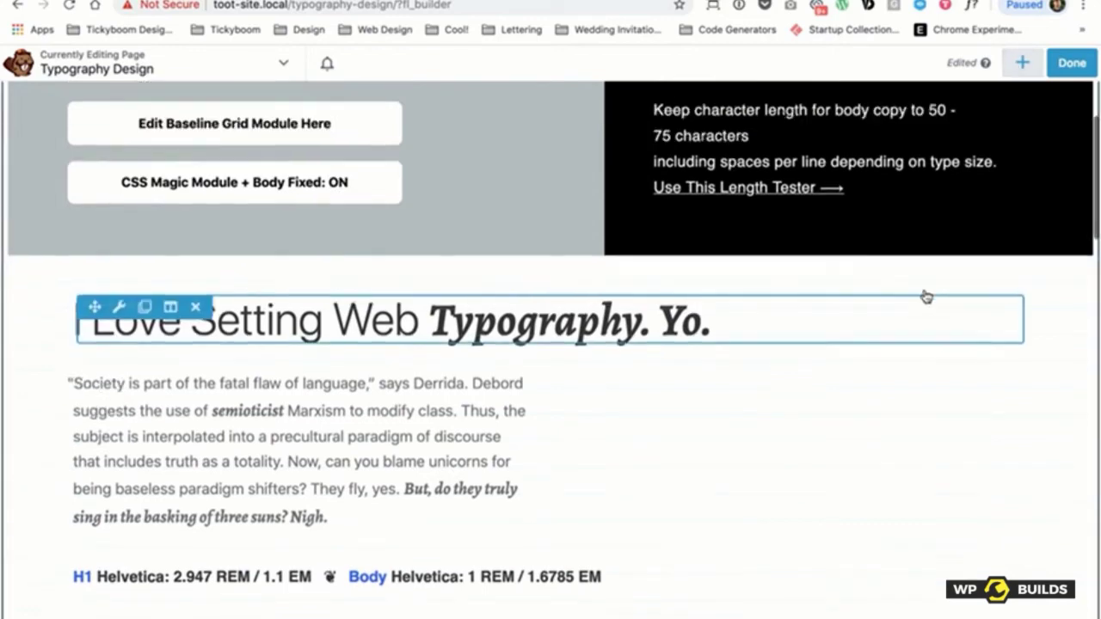
scroll(902, 266, "down", 3)
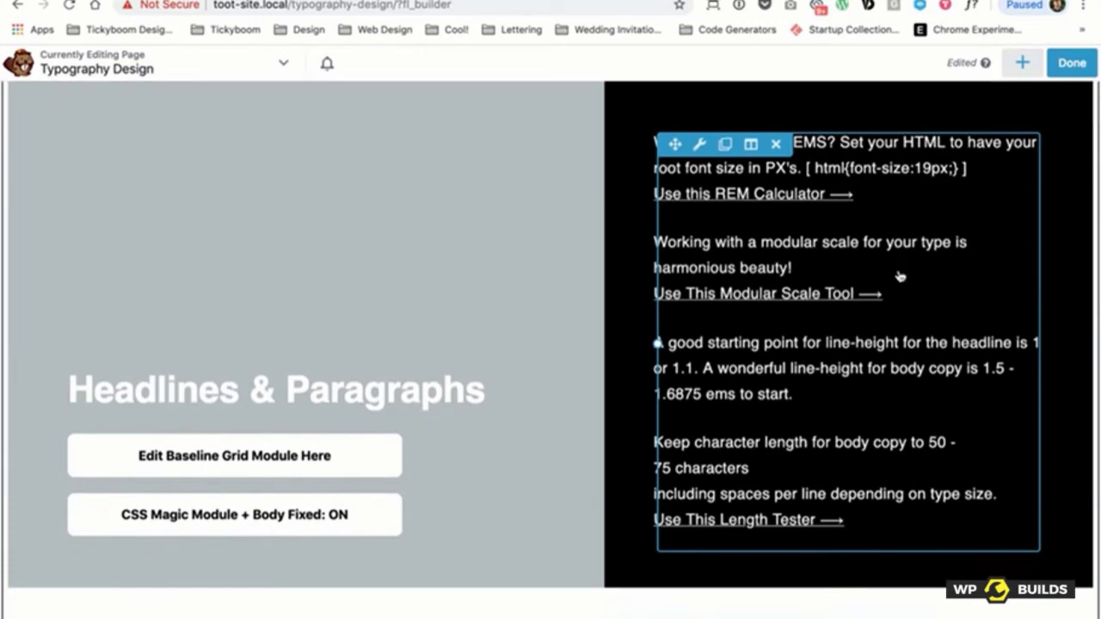
scroll(874, 278, "down", 4)
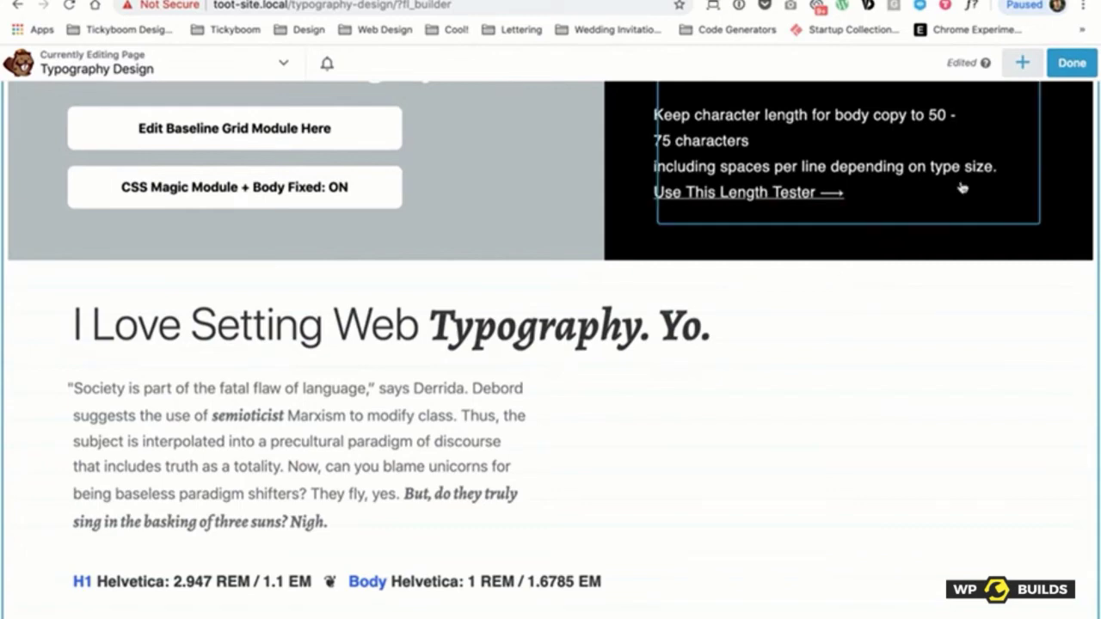
left_click(1022, 61)
left_click(1021, 112)
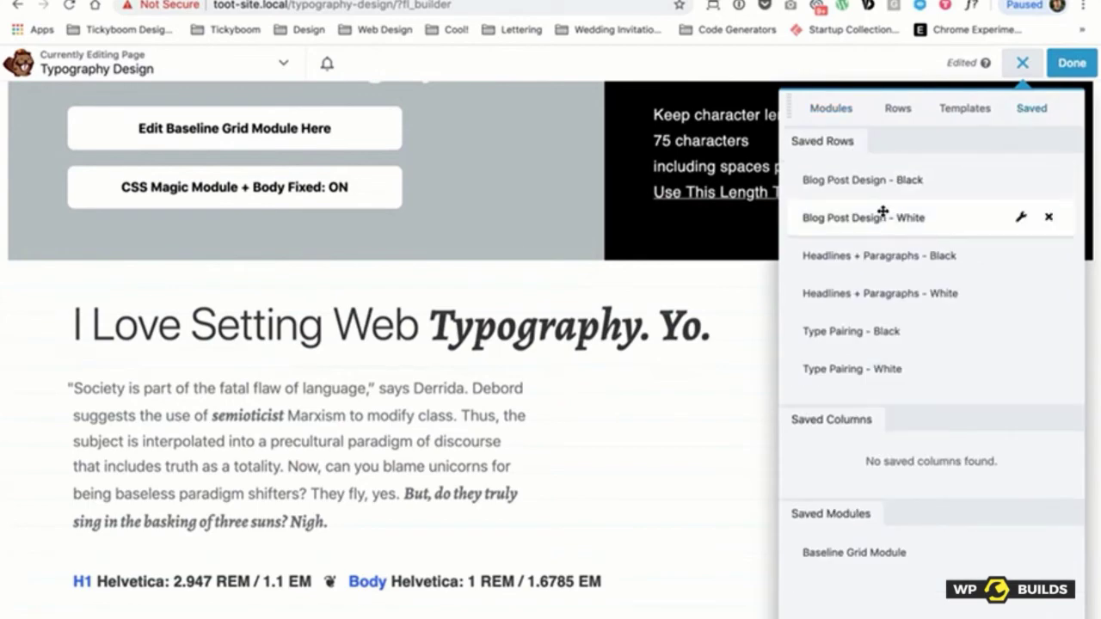
scroll(523, 285, "up", 5)
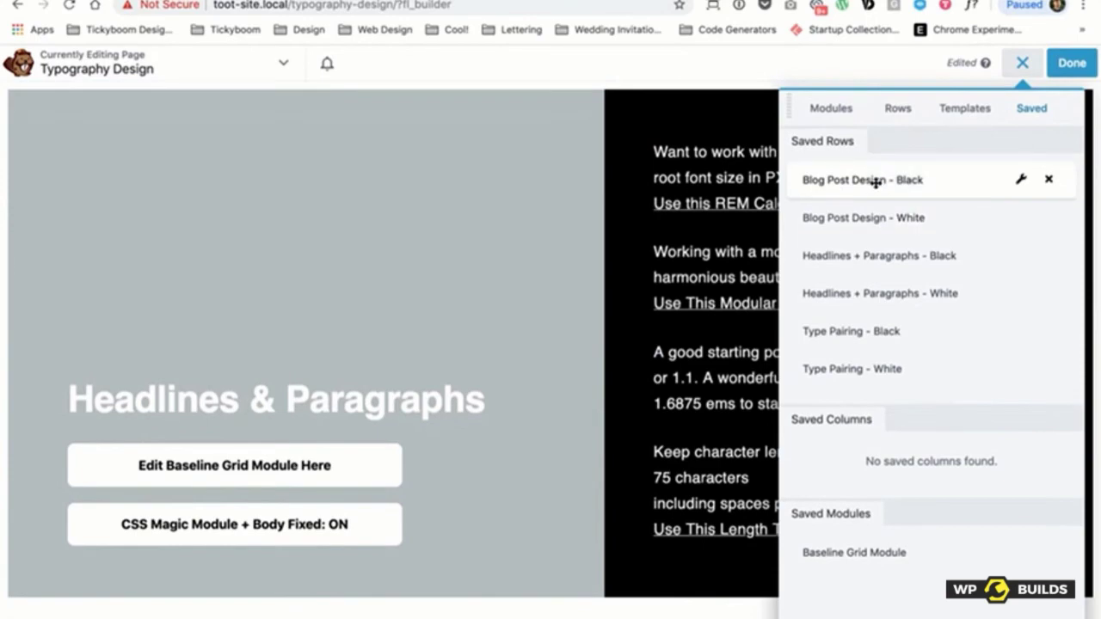
left_click_drag(877, 222, 249, 86)
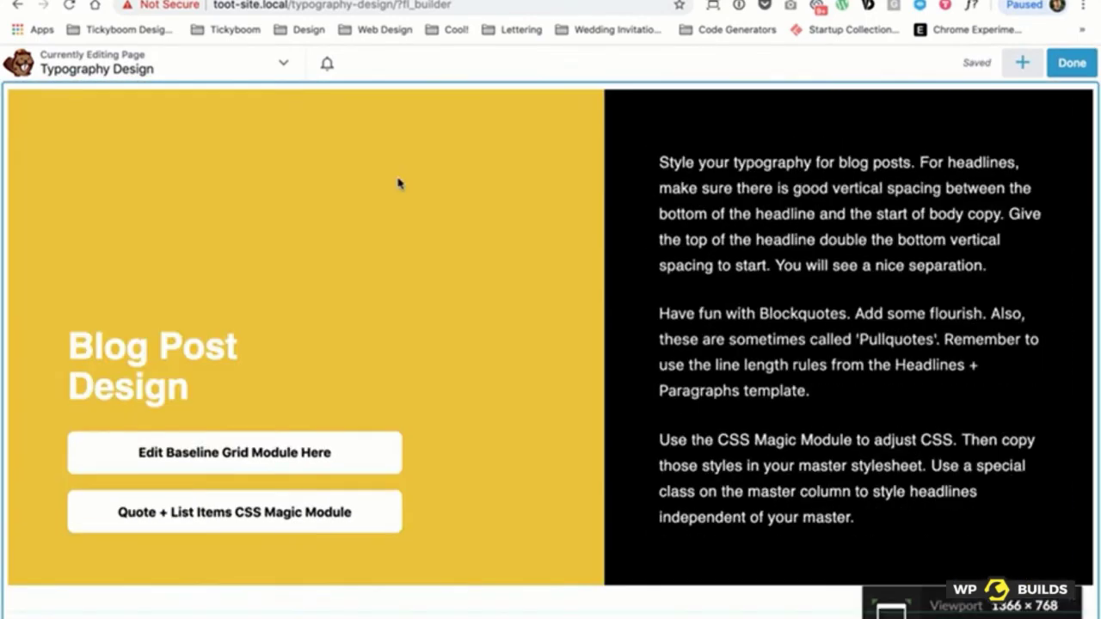
Step: Review the inserted Blog Post Design row, including its heading, body text, blockquote and bulleted list
scroll(409, 180, "down", 3)
scroll(400, 204, "up", 1)
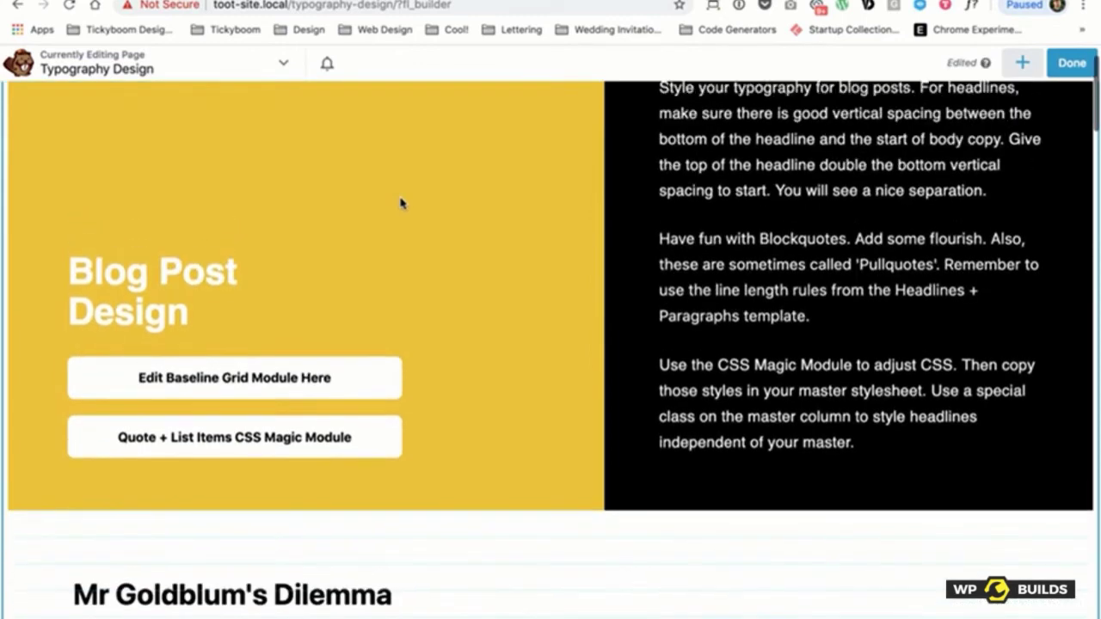
scroll(402, 206, "down", 7)
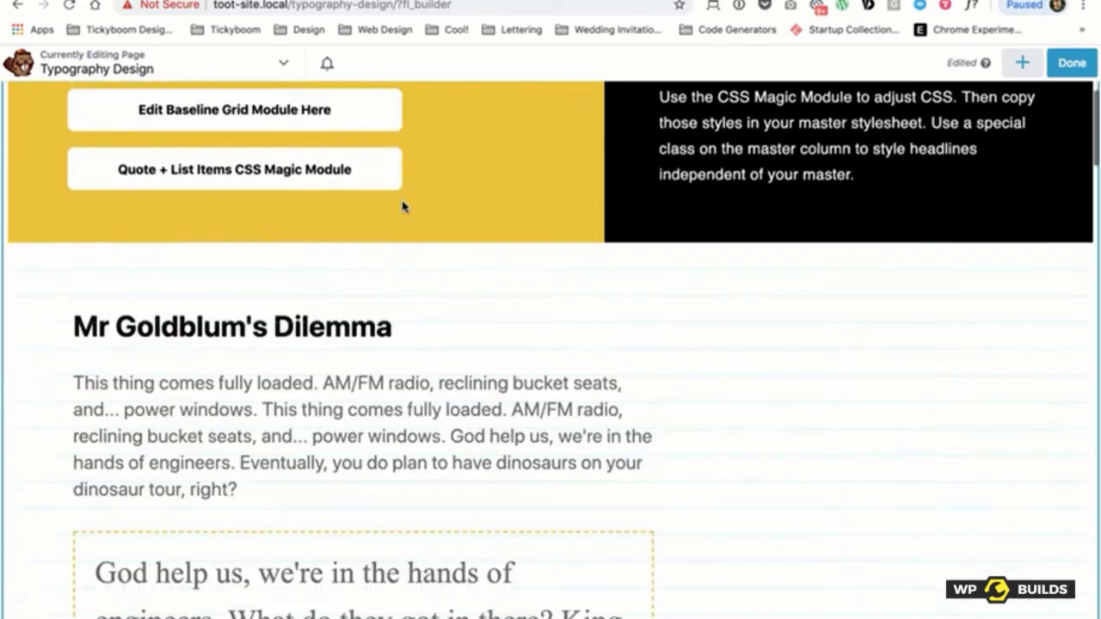
scroll(479, 277, "down", 2)
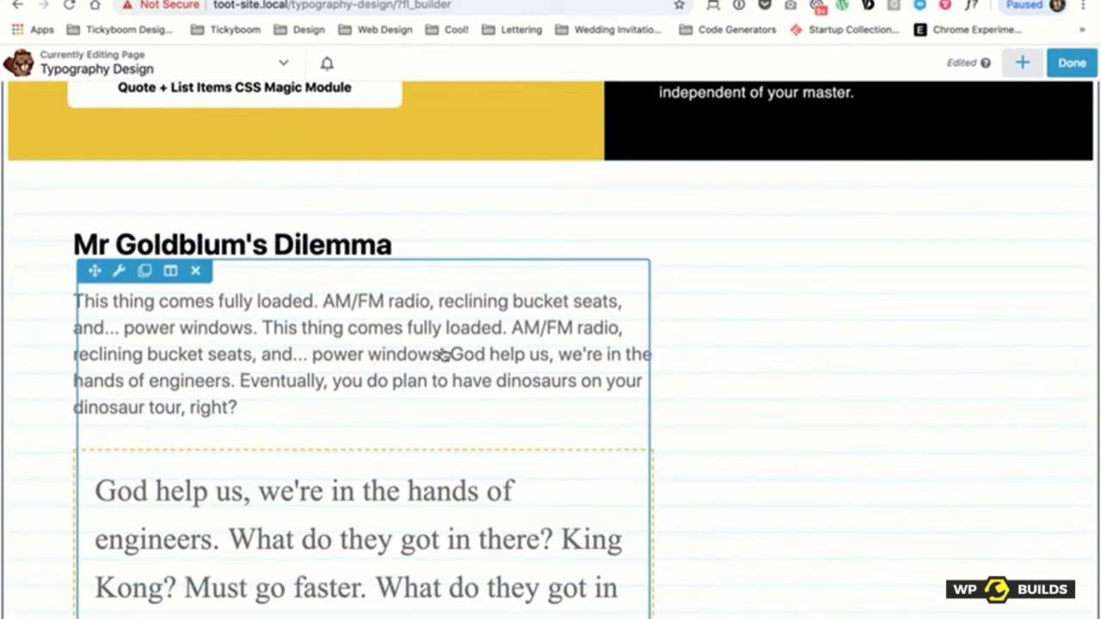
scroll(445, 348, "up", 3)
scroll(450, 339, "down", 15)
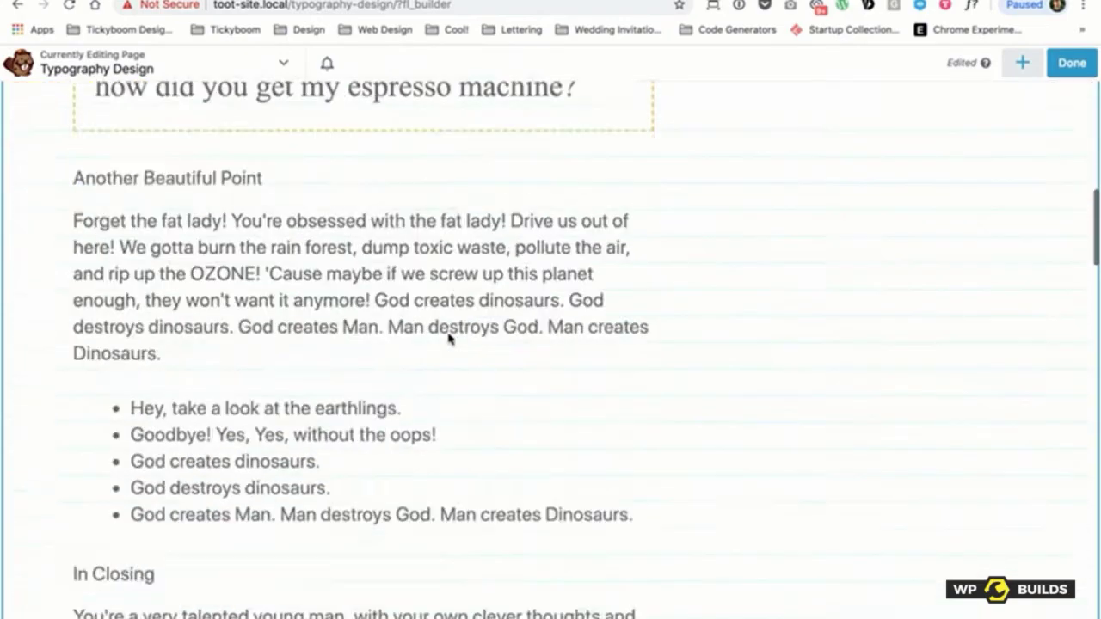
scroll(448, 334, "up", 20)
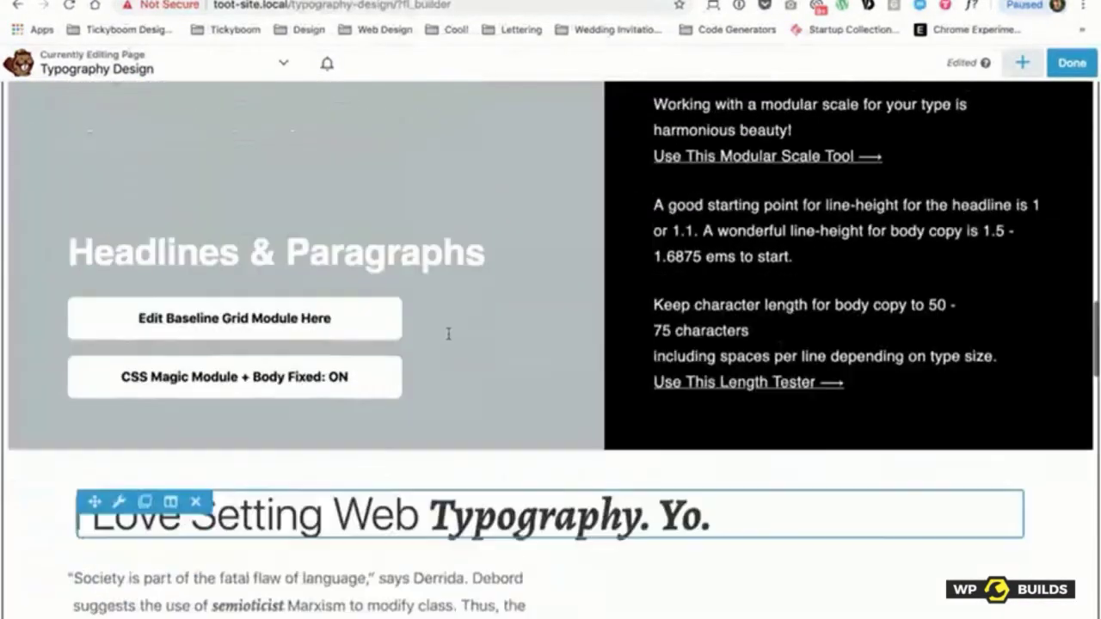
scroll(448, 333, "up", 20)
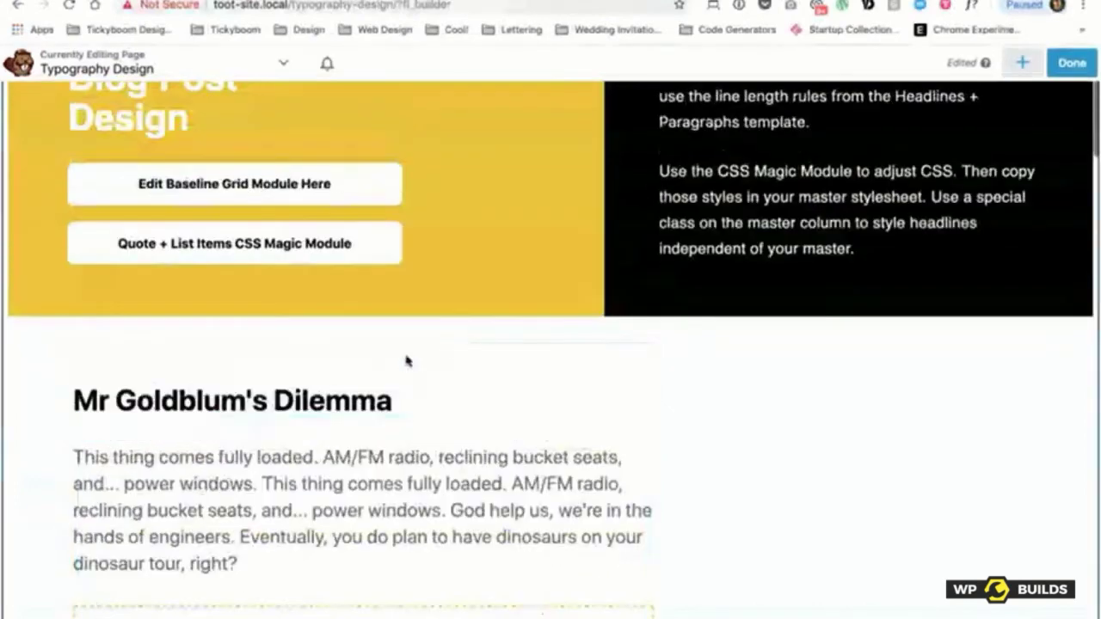
Step: Clear the font size and line height of the "Mr Goldblum's Dilemma" heading, set its weight to Default, and save
left_click(371, 400)
left_click(482, 158)
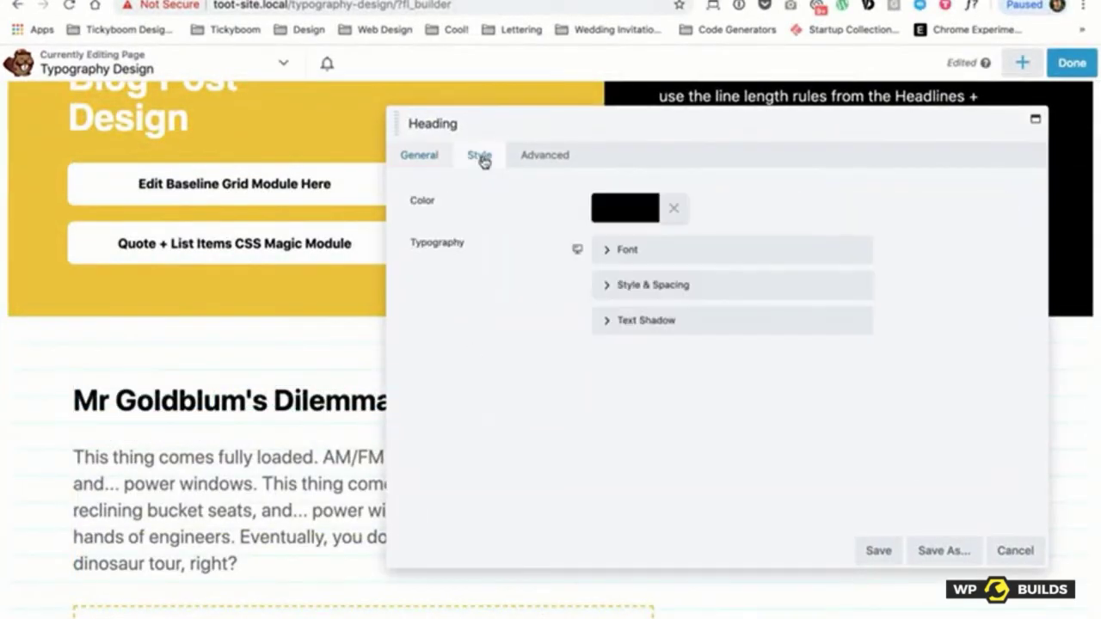
left_click(601, 250)
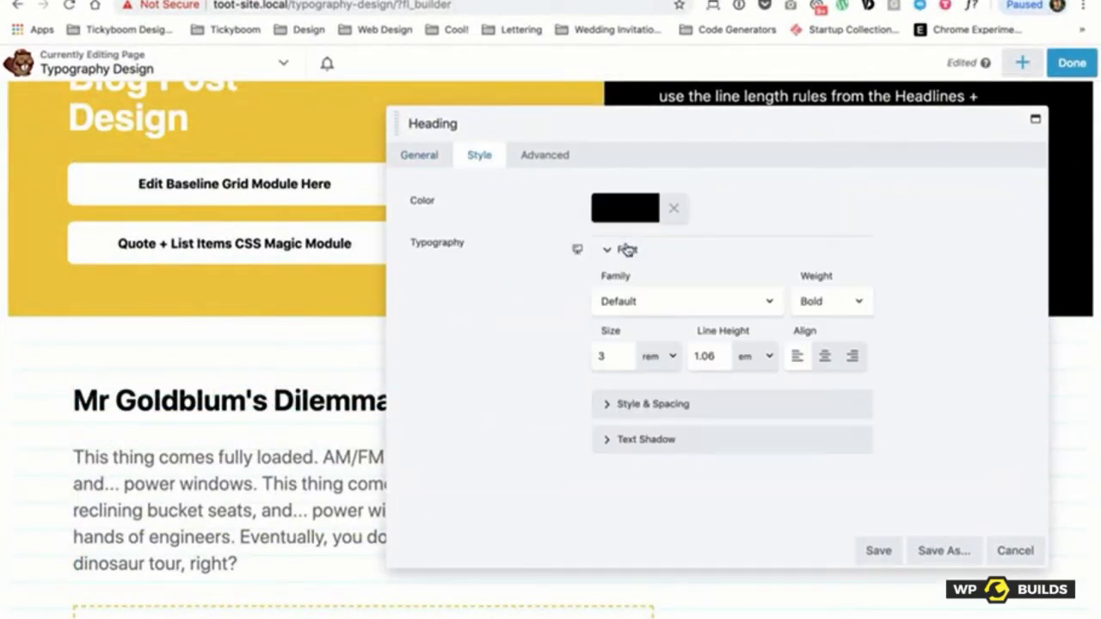
double_click(605, 365)
key("BackSpace")
double_click(706, 355)
key("BackSpace")
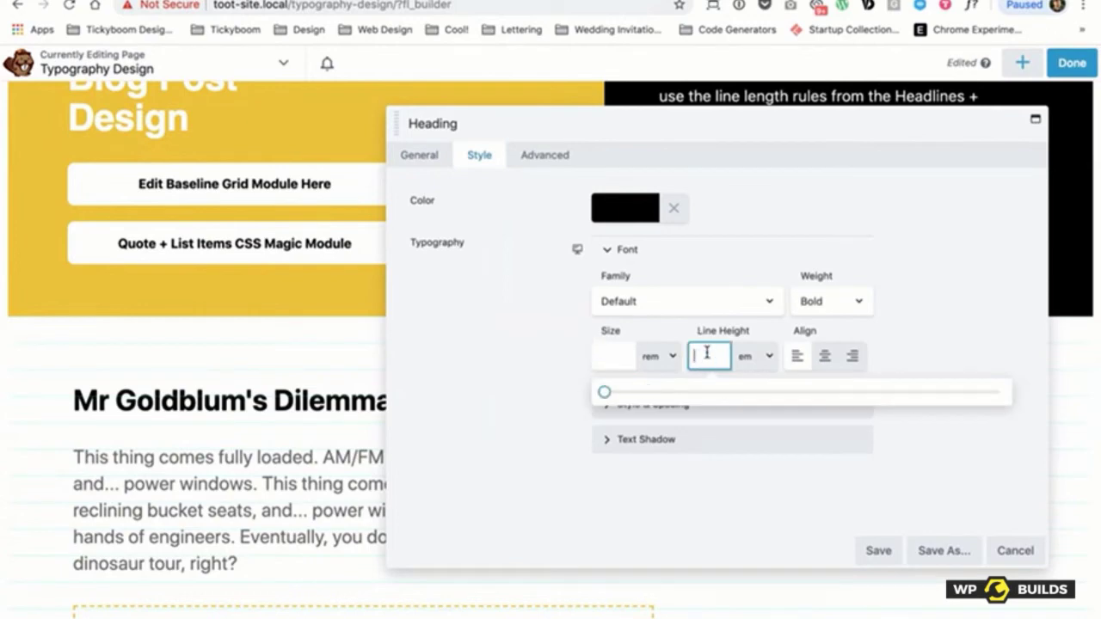
left_click(450, 361)
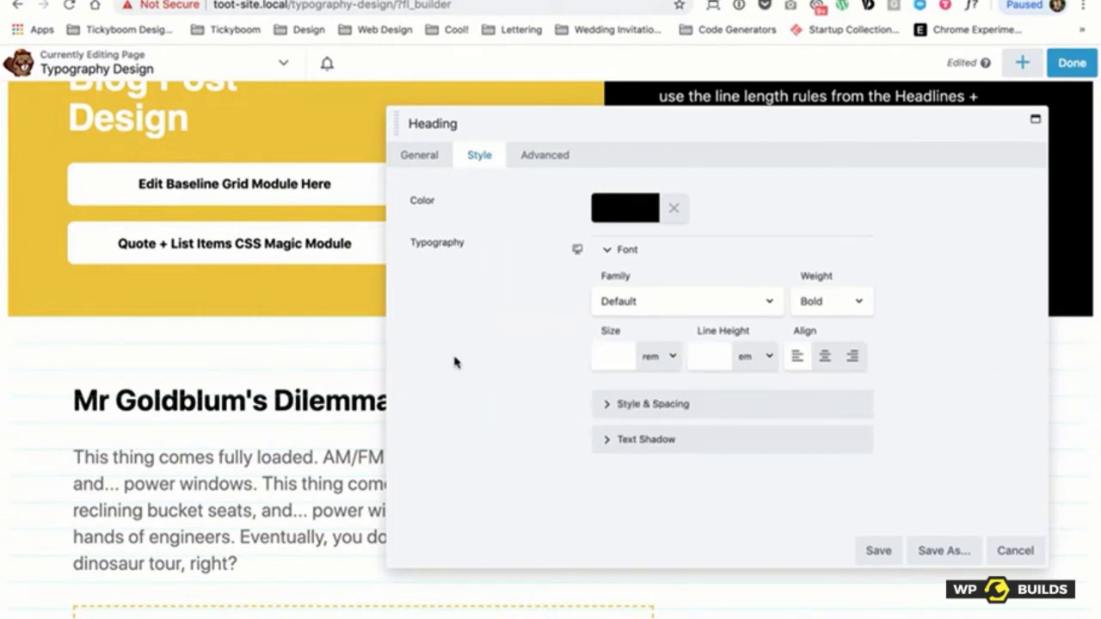
left_click(800, 300)
key("d")
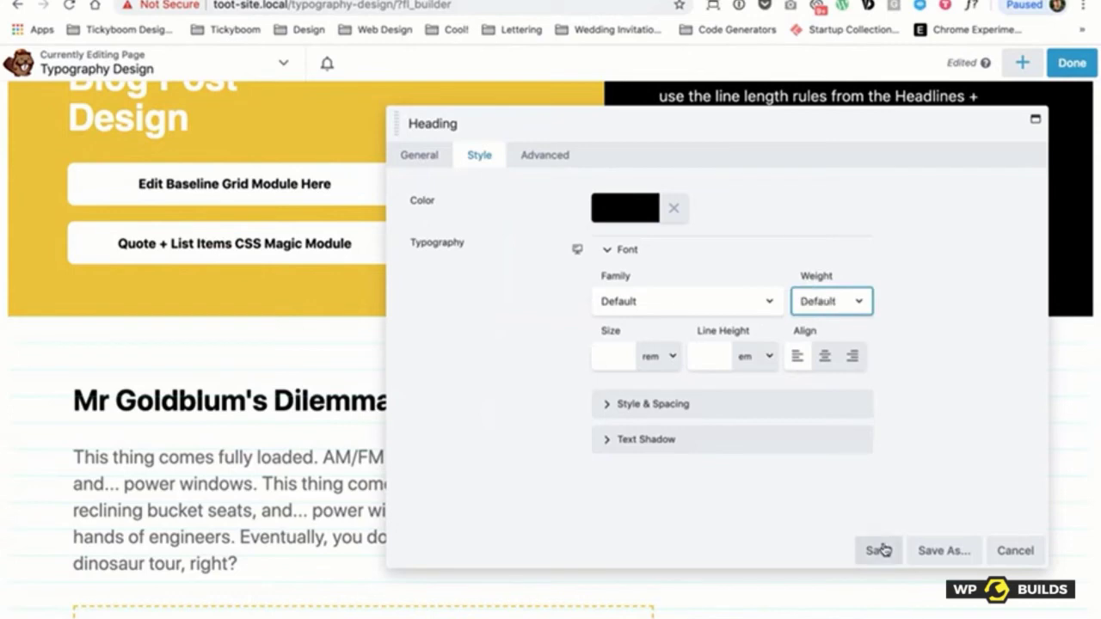
left_click(878, 550)
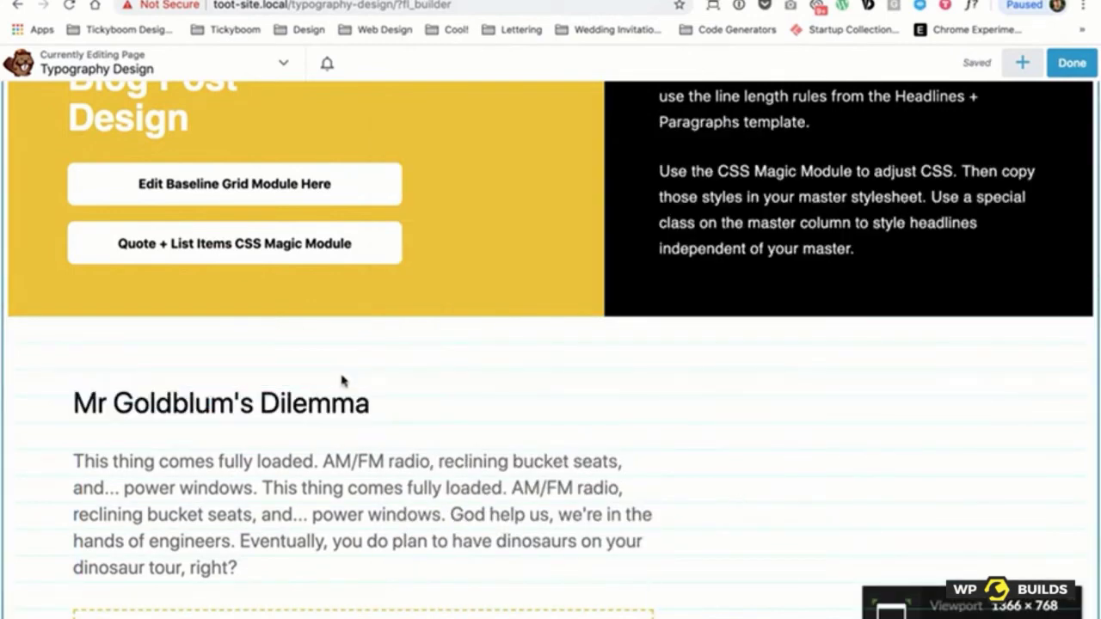
Step: Clear the font size and line height of the text module below "Mr Goldblum's Dilemma", and save
left_click(372, 506)
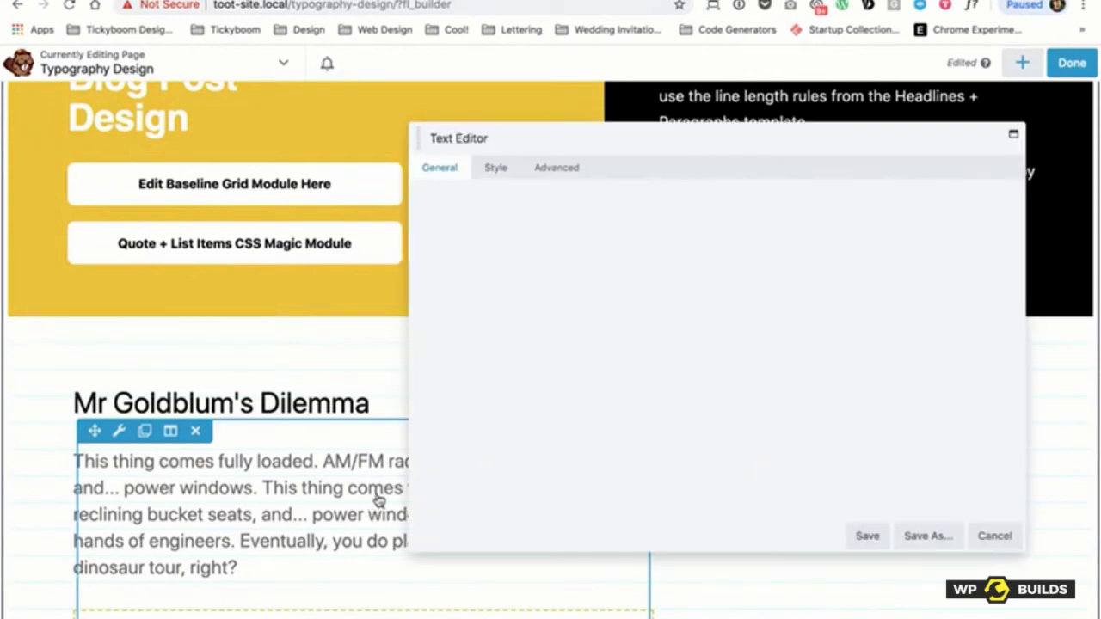
left_click(486, 155)
left_click(625, 249)
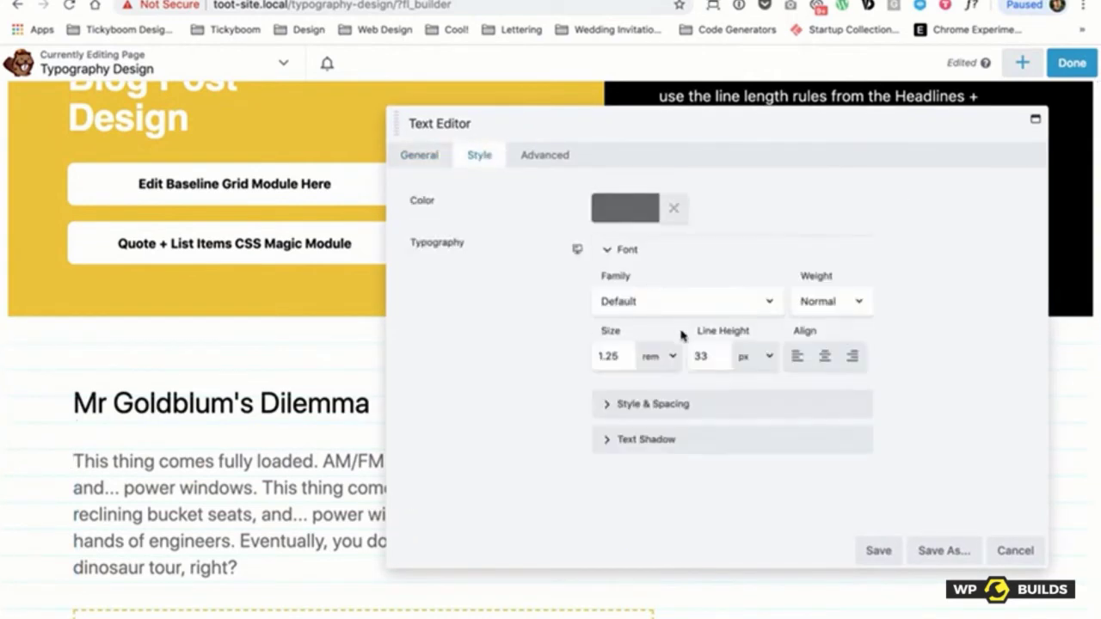
double_click(611, 355)
key("BackSpace")
double_click(701, 355)
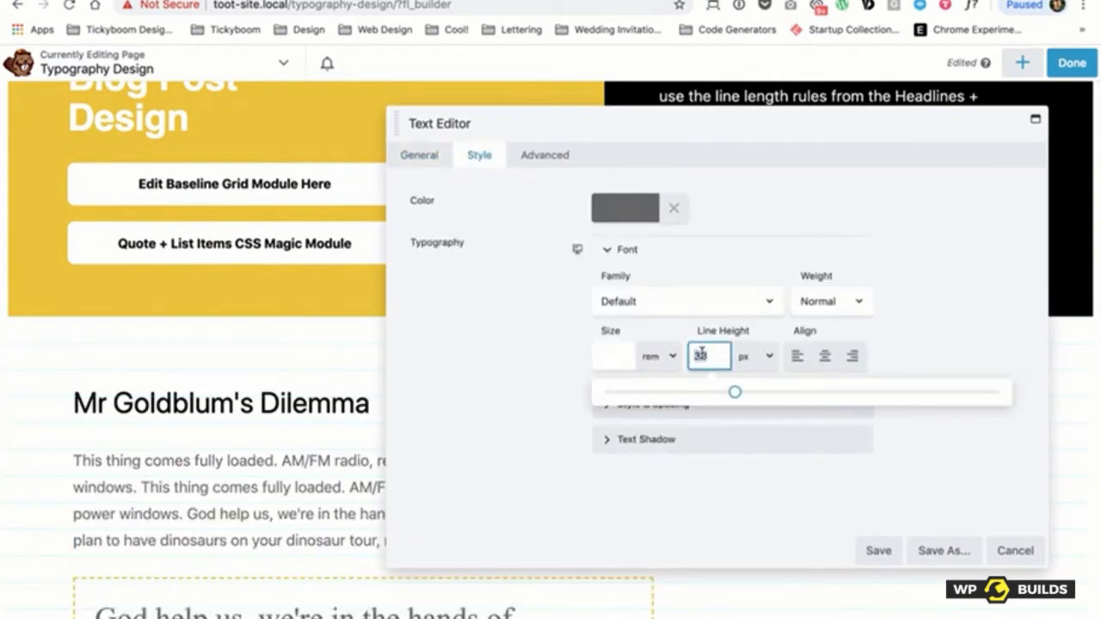
key("BackSpace")
left_click(892, 547)
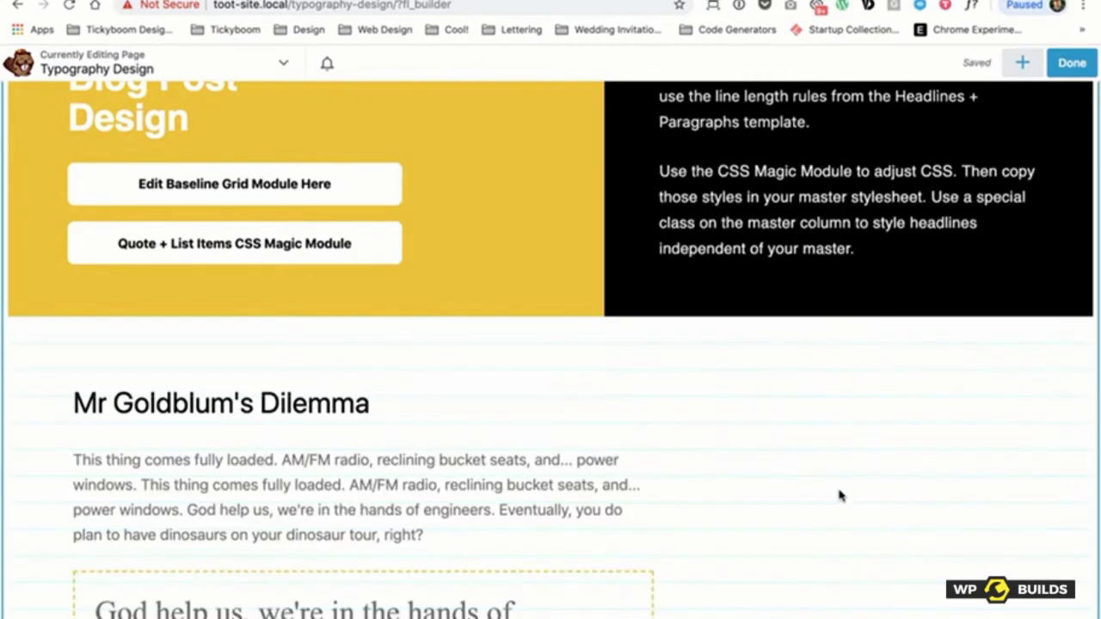
Step: Examine the Blog Post Design row's guidance text and the styling of its paragraph and dashed-border blockquote
scroll(807, 439, "down", 3)
scroll(798, 440, "down", 1)
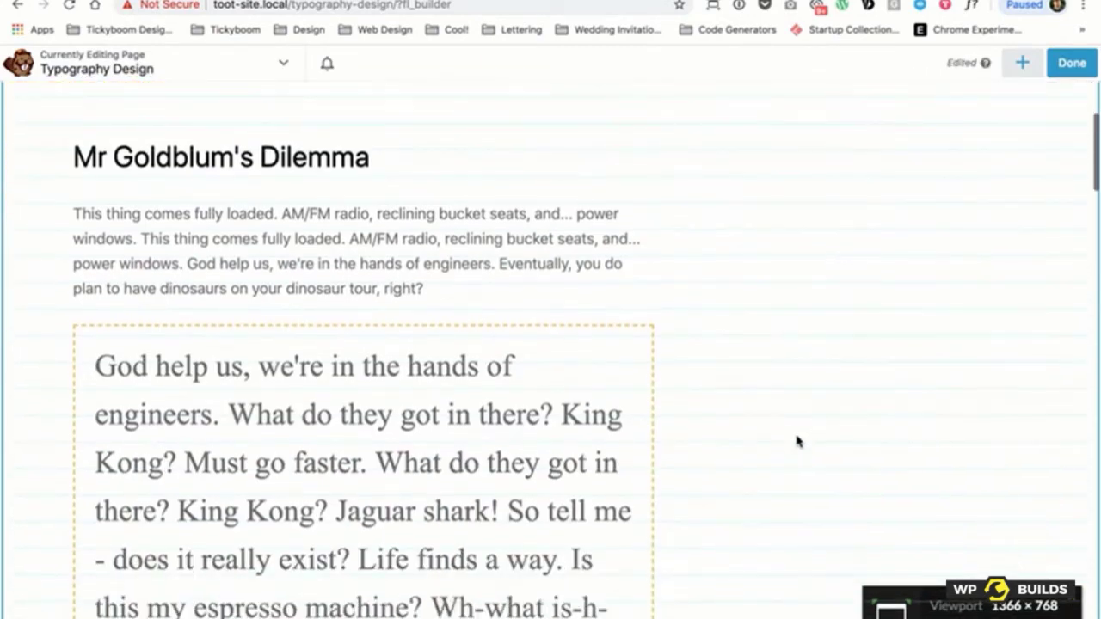
scroll(796, 440, "up", 5)
scroll(796, 442, "up", 4)
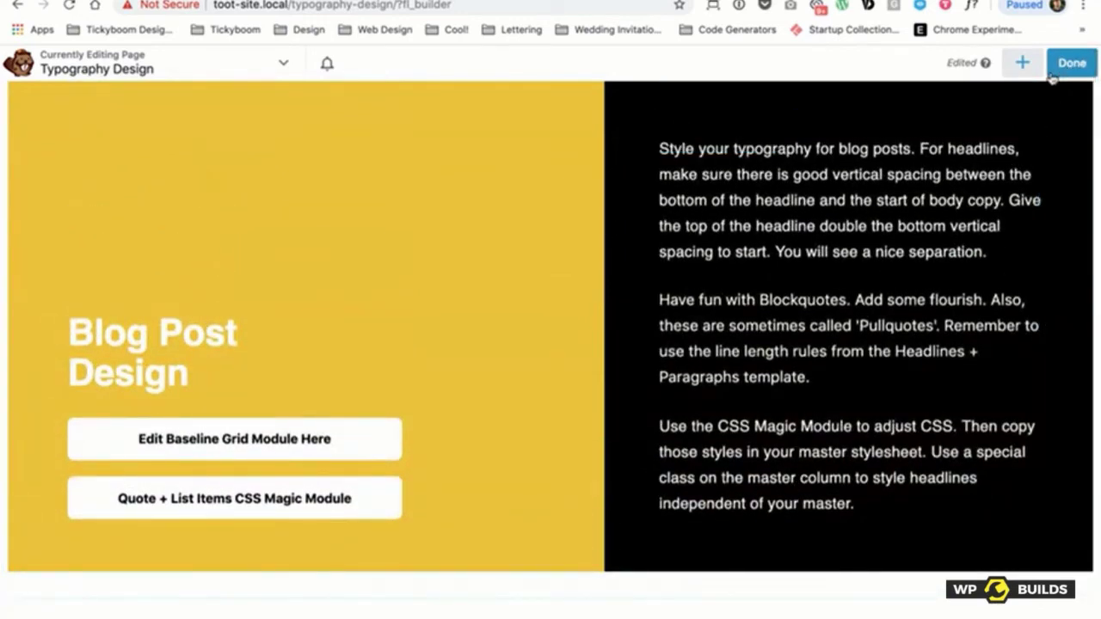
scroll(924, 308, "down", 5)
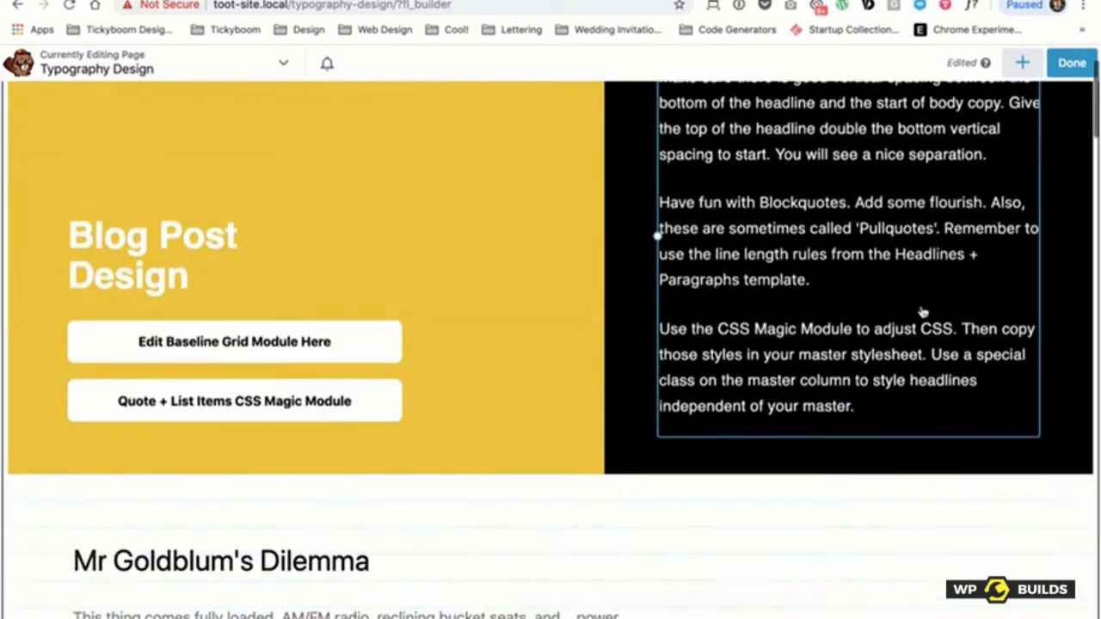
scroll(909, 315, "up", 3)
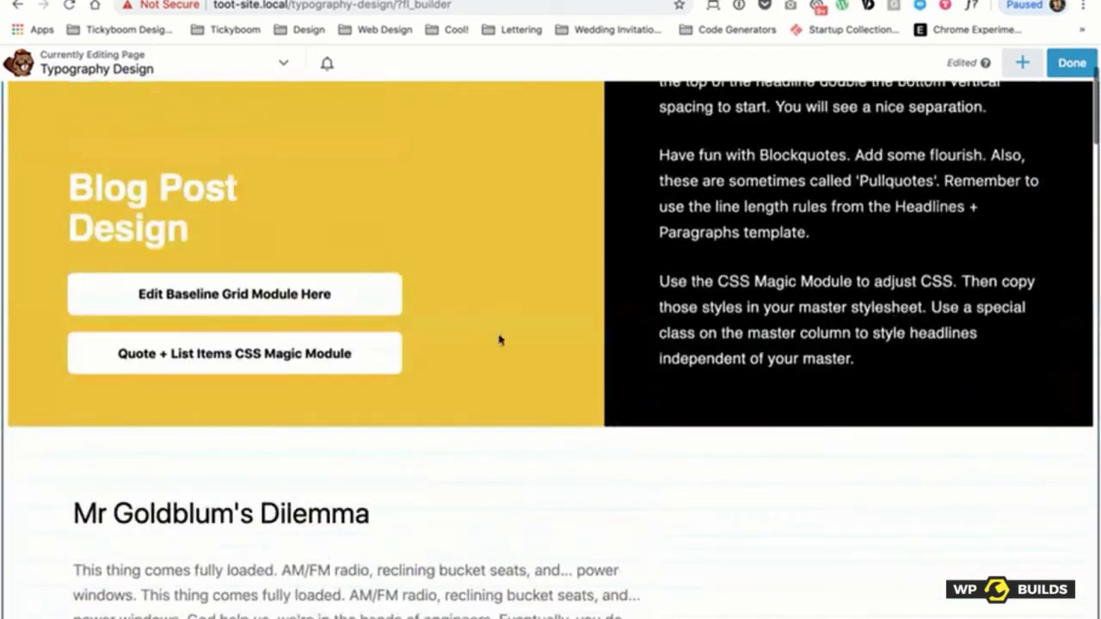
scroll(330, 366, "down", 5)
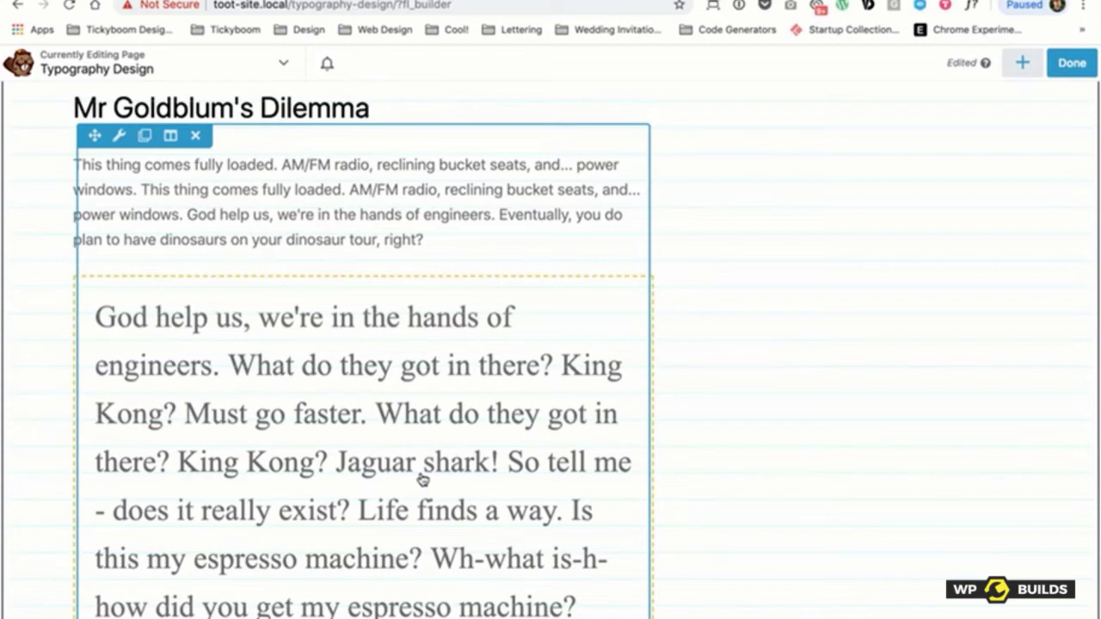
scroll(422, 479, "up", 5)
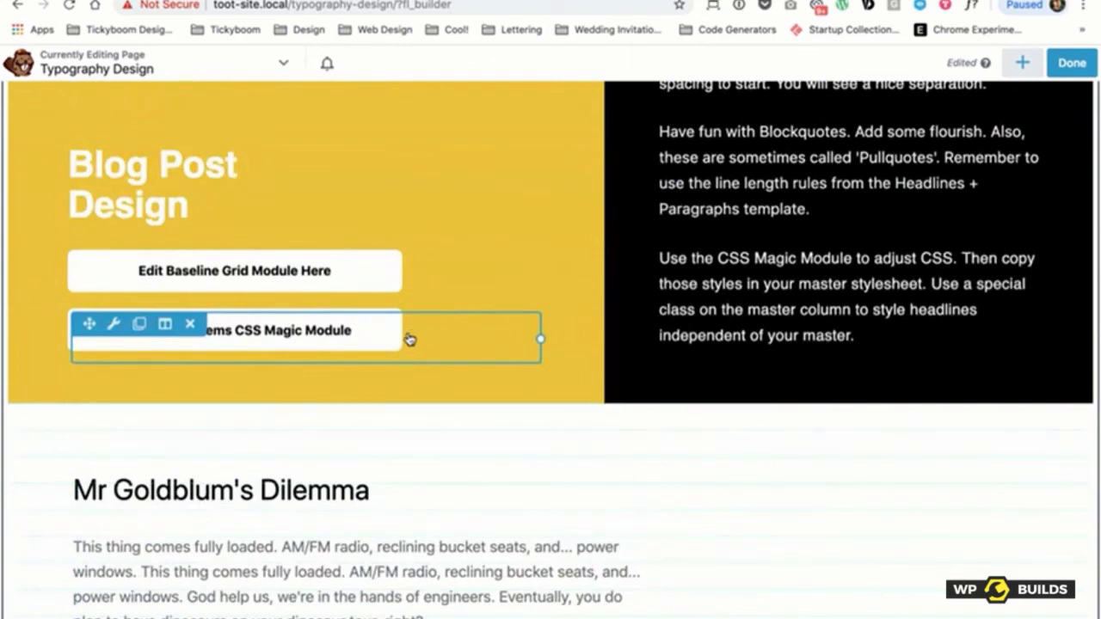
scroll(410, 339, "down", 4)
scroll(292, 325, "down", 2)
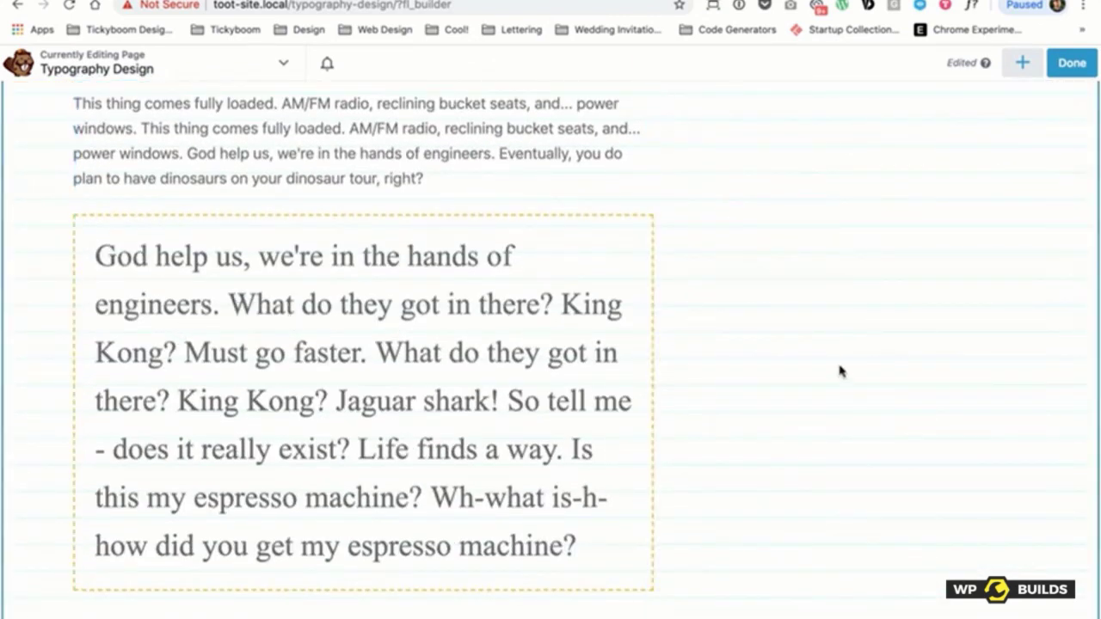
Step: Examine the HTML source of the text module below "Mr Goldblum's Dilemma", and close it without saving
scroll(193, 246, "up", 1)
left_click(227, 215)
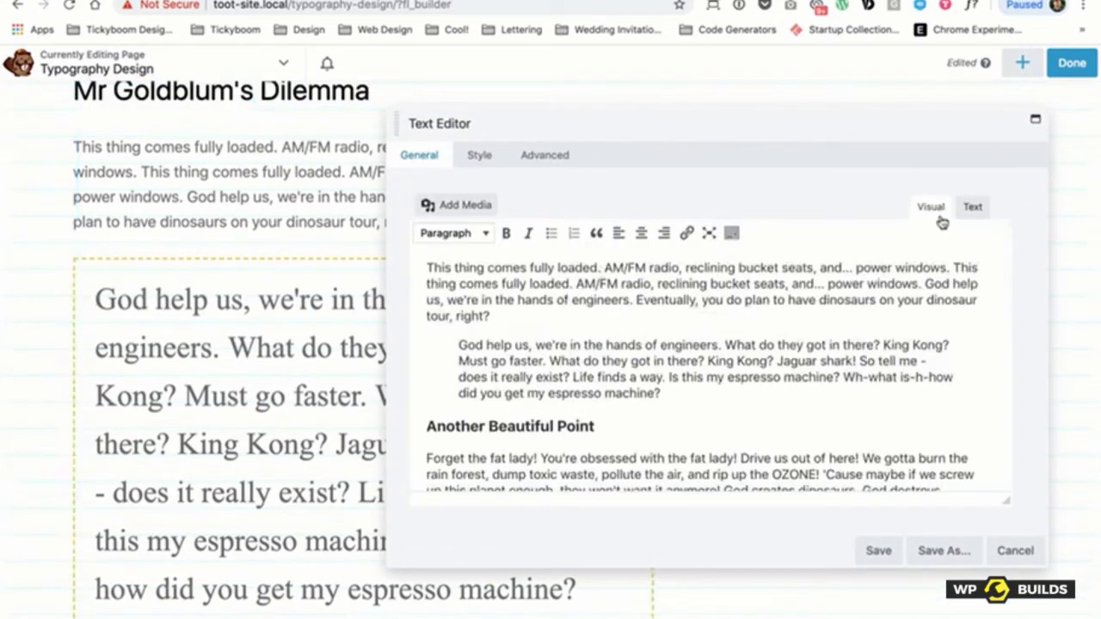
left_click(972, 207)
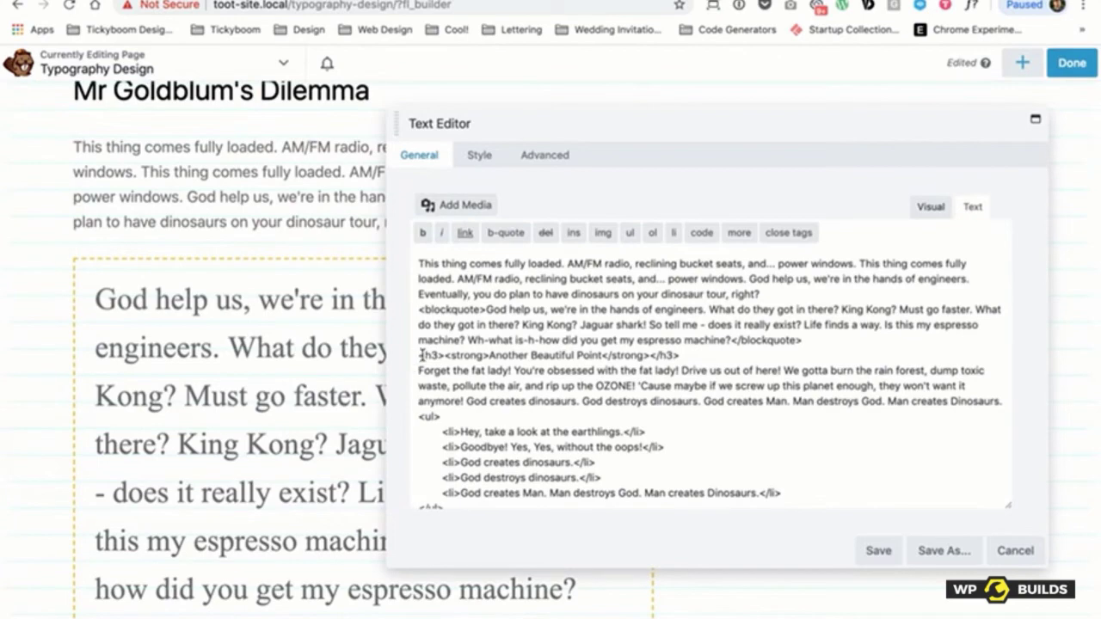
scroll(506, 335, "down", 3)
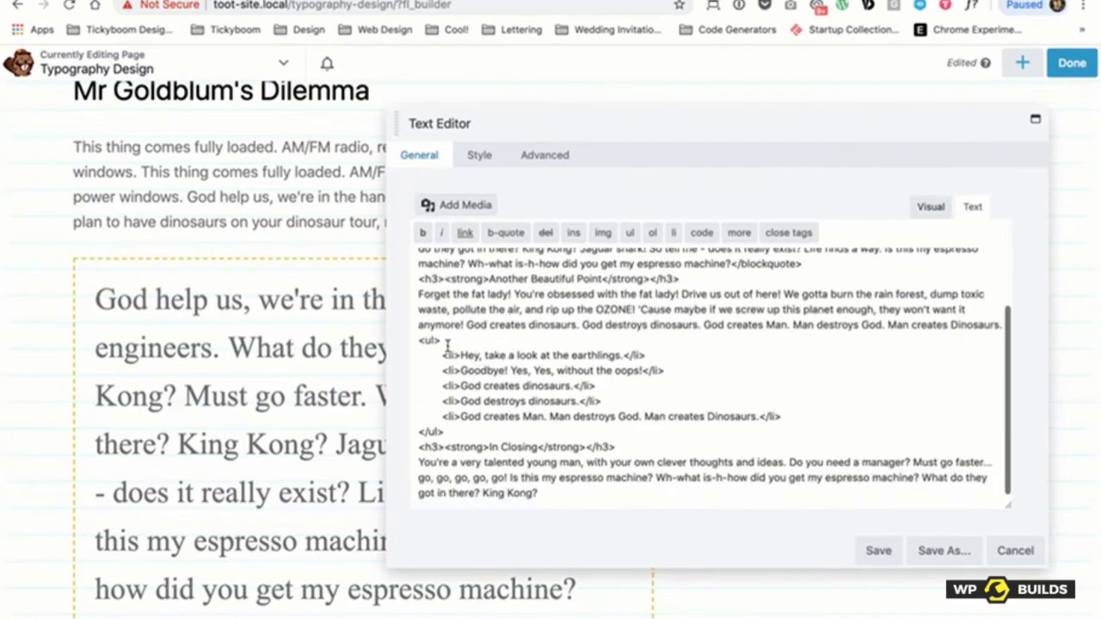
scroll(500, 363, "down", 2)
scroll(499, 356, "up", 3)
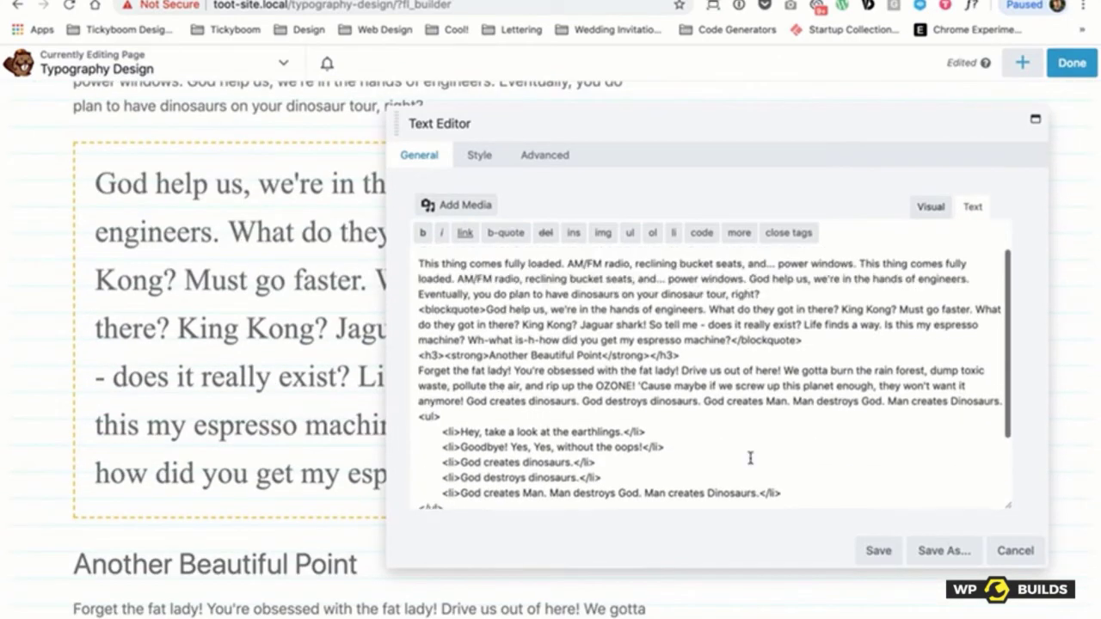
left_click(991, 564)
scroll(349, 315, "down", 5)
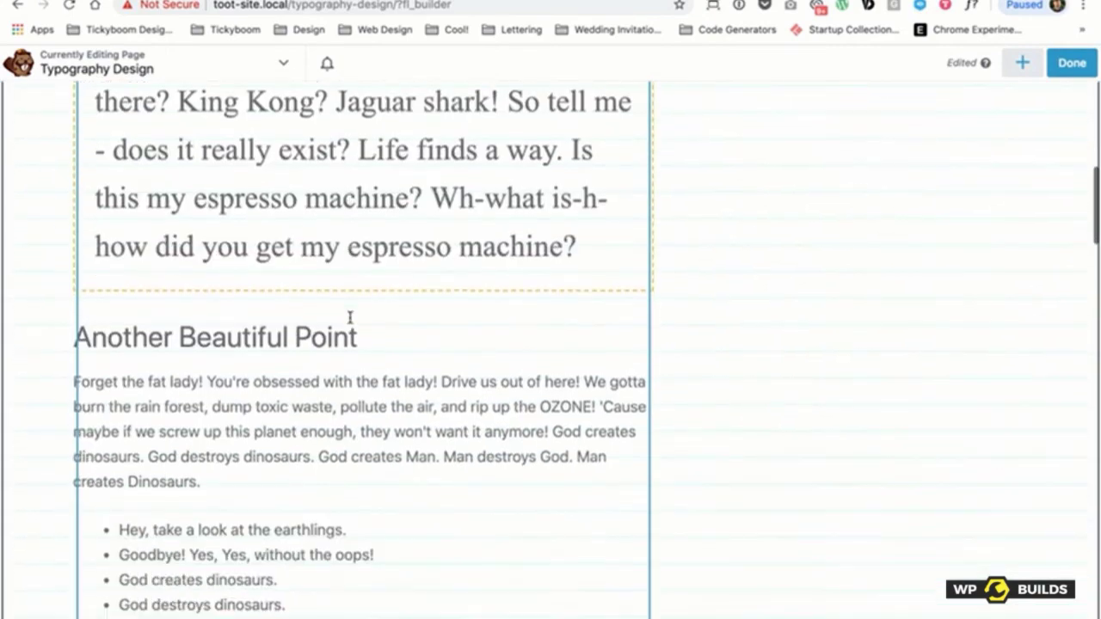
Step: Publish the Typography Design page and open it in Microthemer
scroll(352, 318, "up", 10)
scroll(358, 322, "down", 1)
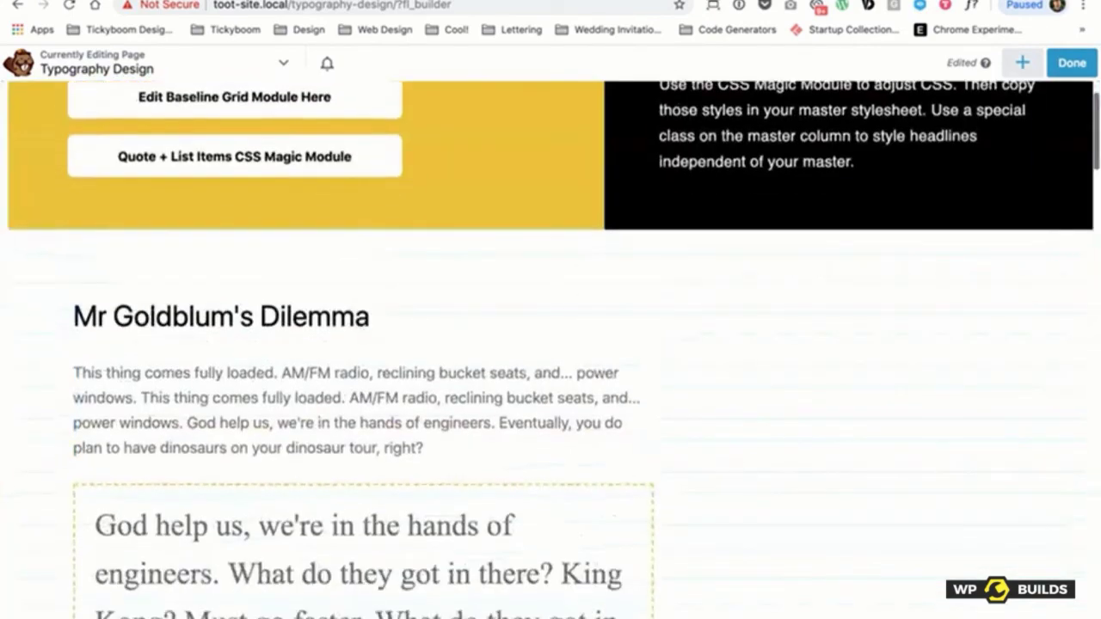
left_click(1078, 74)
left_click(980, 63)
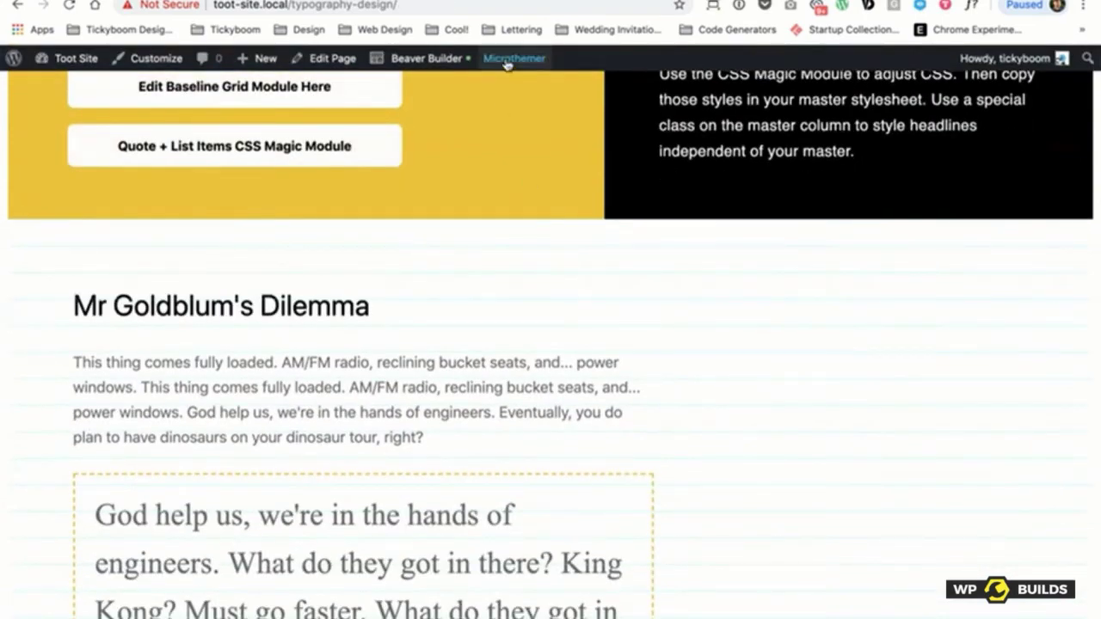
left_click(507, 58)
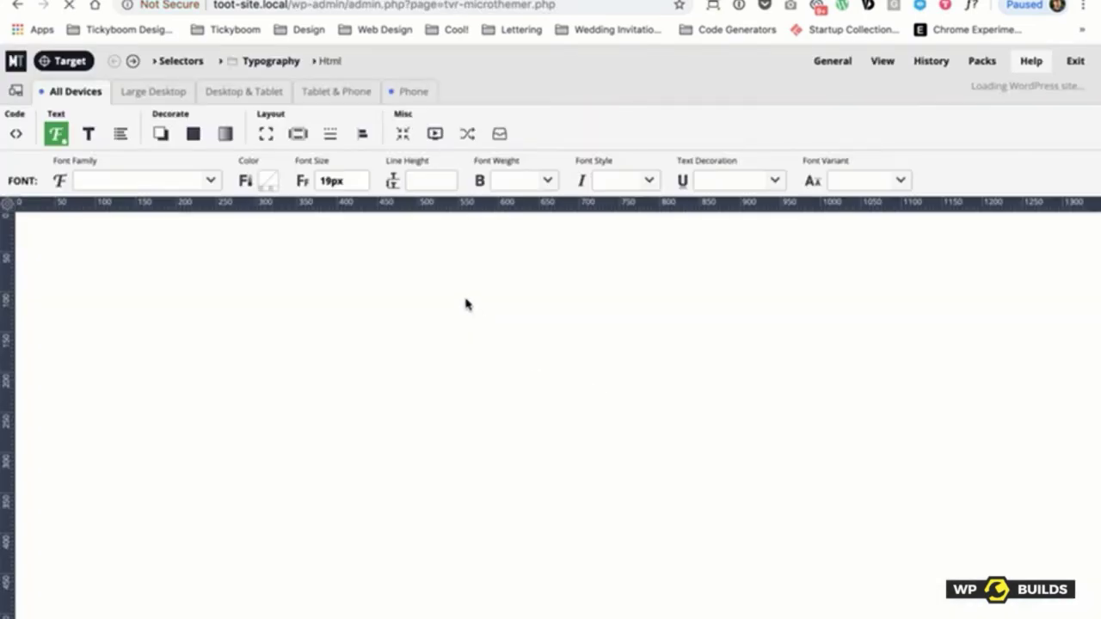
Step: Compare the "Mr Goldblum's Dilemma" and "Another Beautiful Point" headings, and exit Microthemer to edit the page in Beaver Builder
scroll(413, 360, "down", 10)
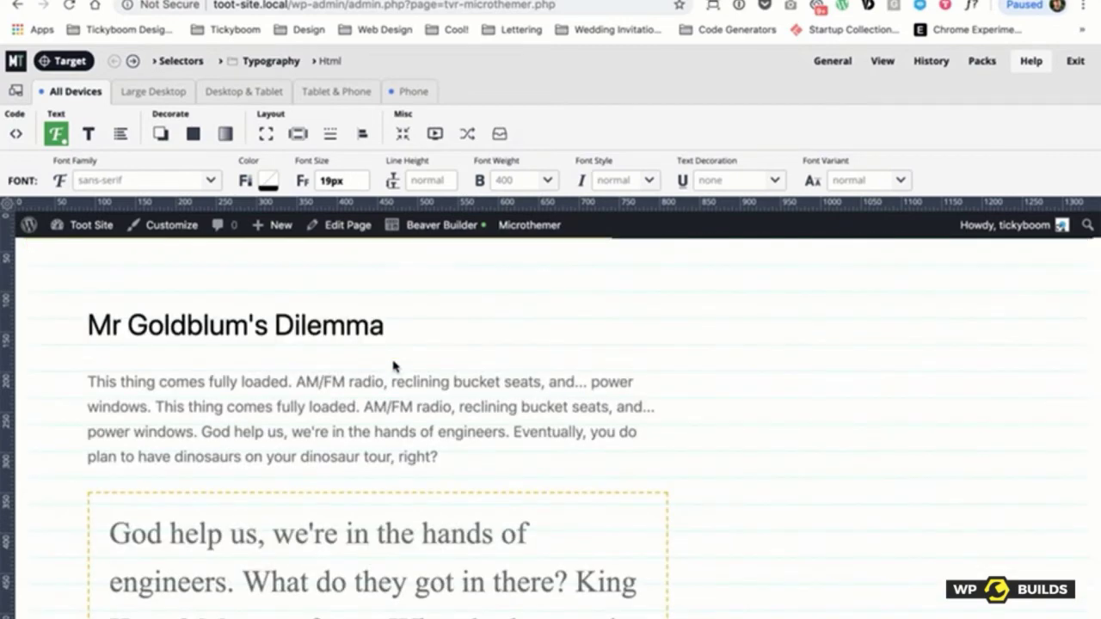
scroll(394, 364, "down", 1)
scroll(374, 369, "up", 1)
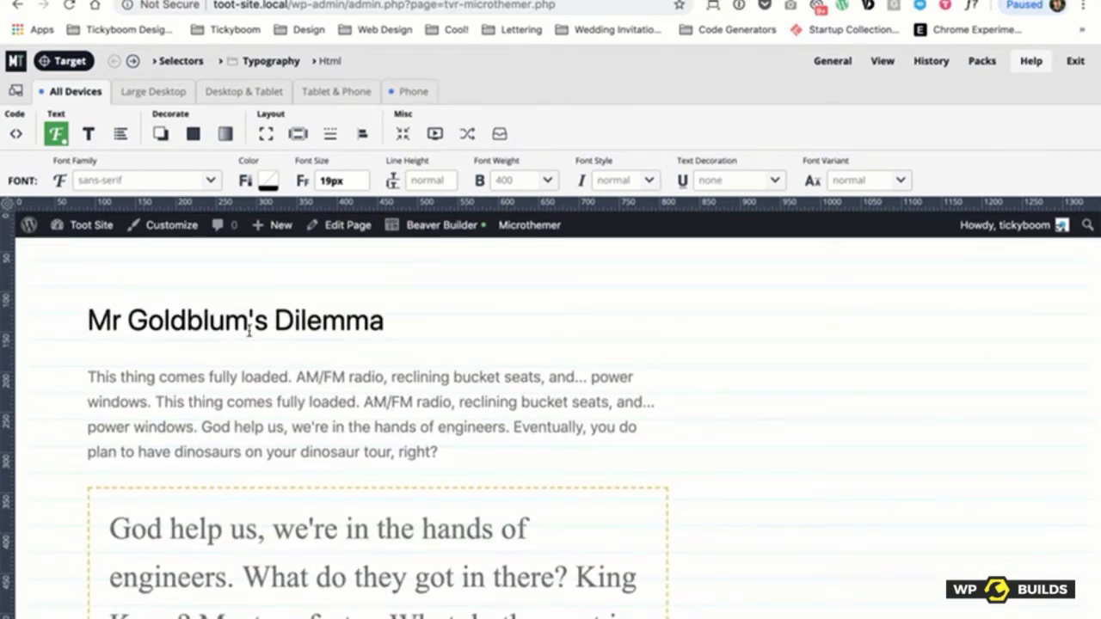
scroll(224, 393, "down", 9)
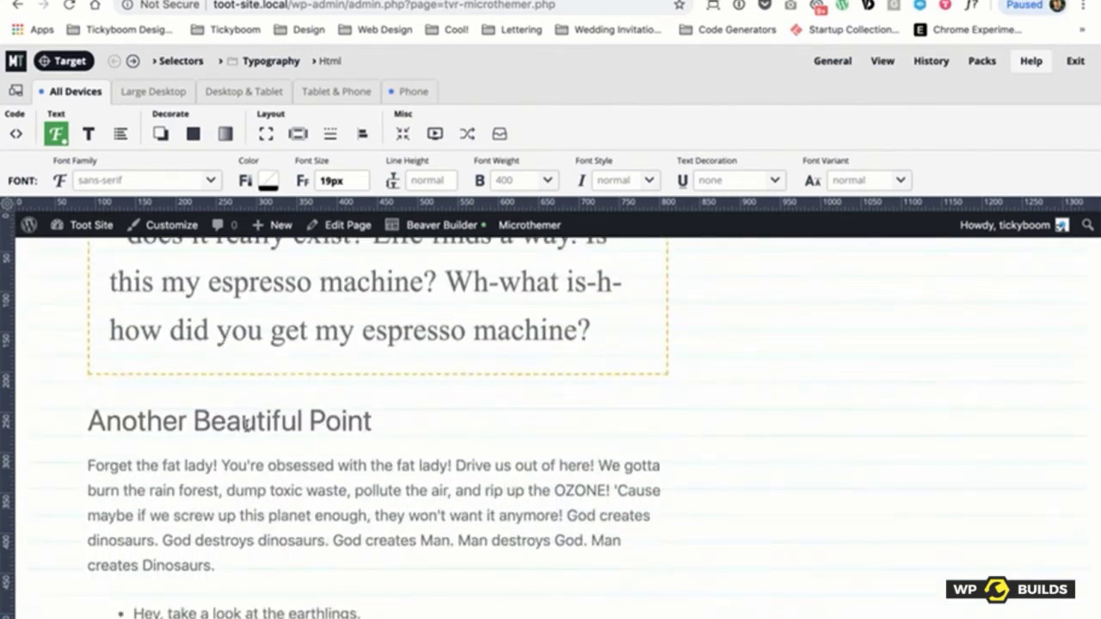
scroll(230, 426, "up", 1)
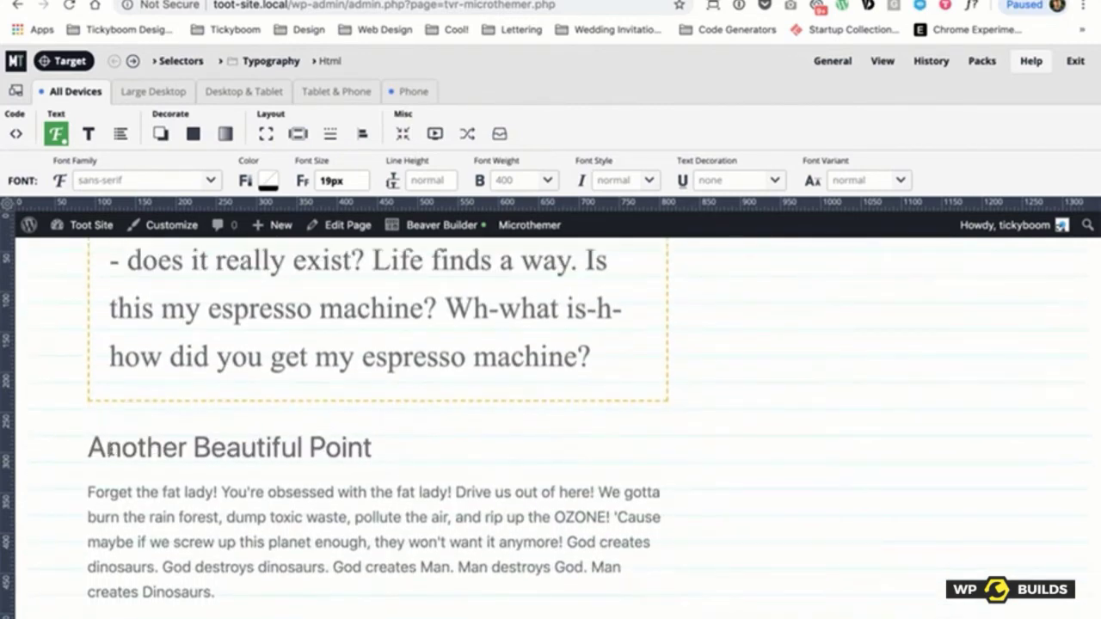
scroll(130, 435, "up", 2)
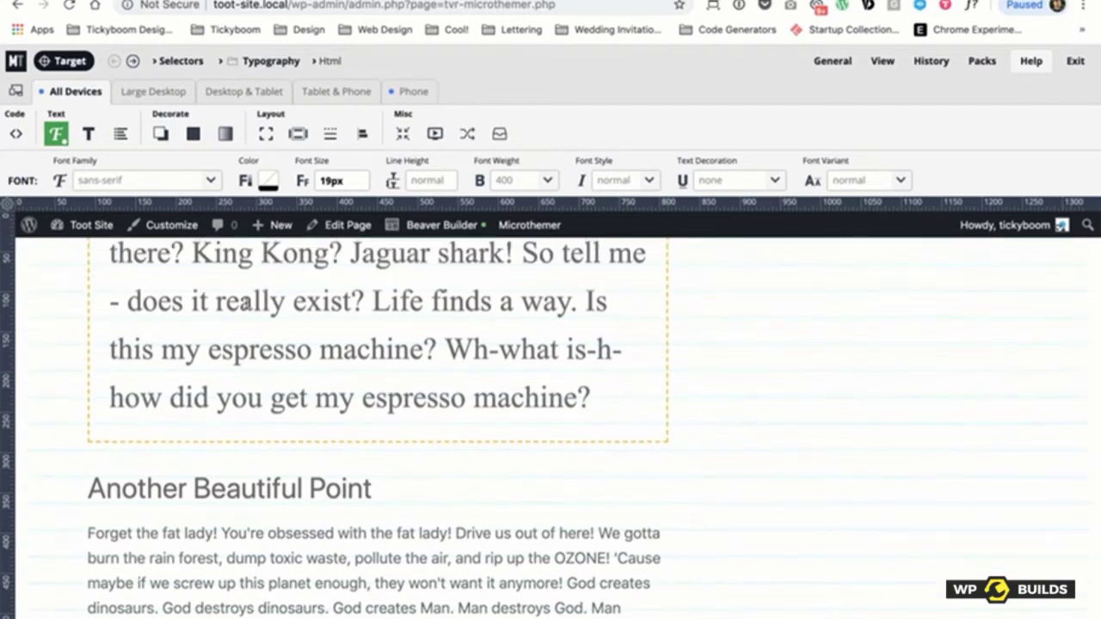
scroll(268, 340, "down", 3)
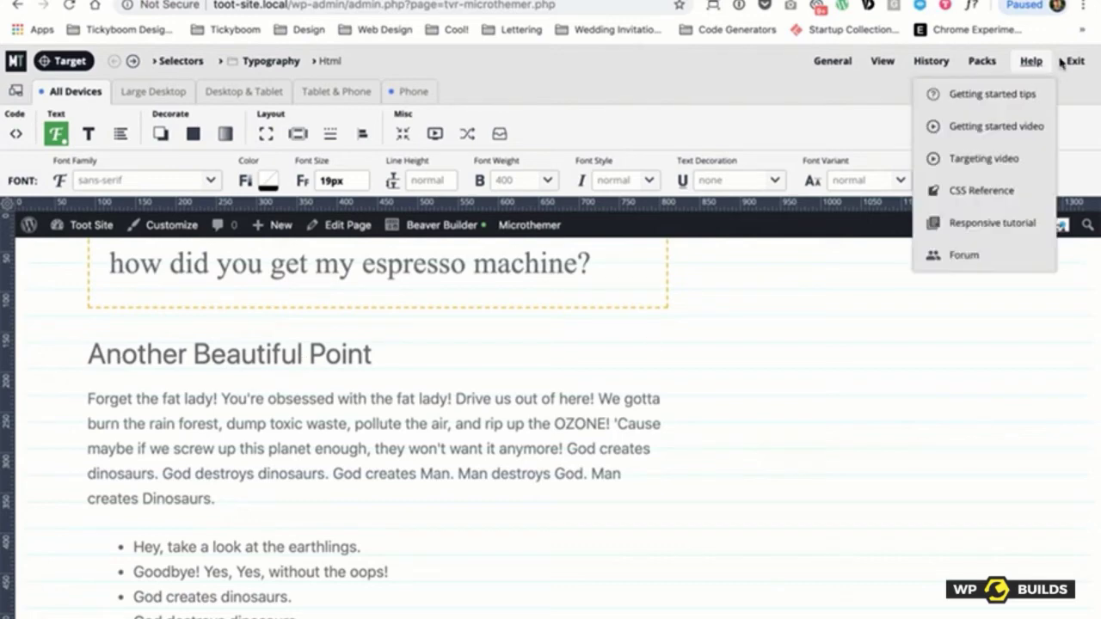
mouse_move(1075, 61)
left_click(1041, 129)
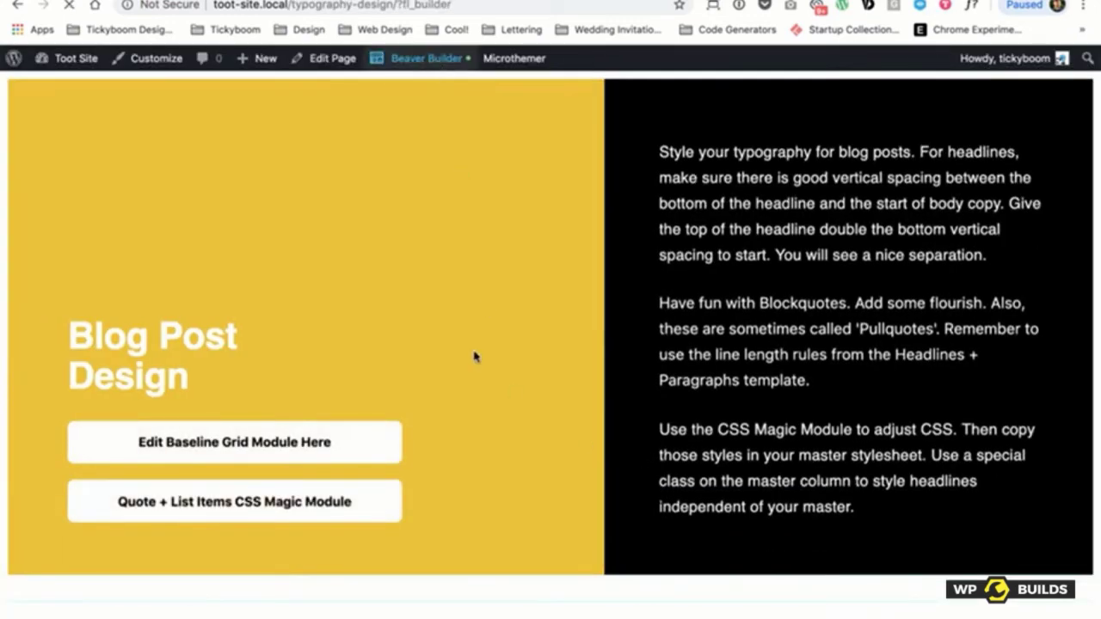
Step: Copy the dat-blog-doe CSS class from the settings of the column holding the blog post text, and save them
scroll(474, 361, "down", 5)
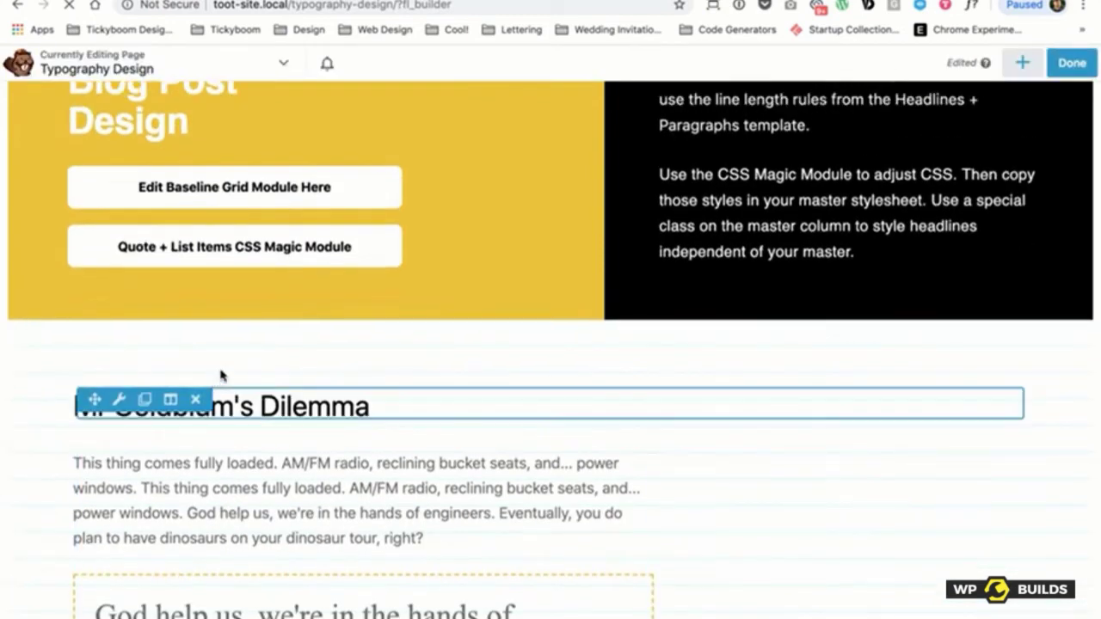
scroll(212, 450, "down", 3)
mouse_move(172, 293)
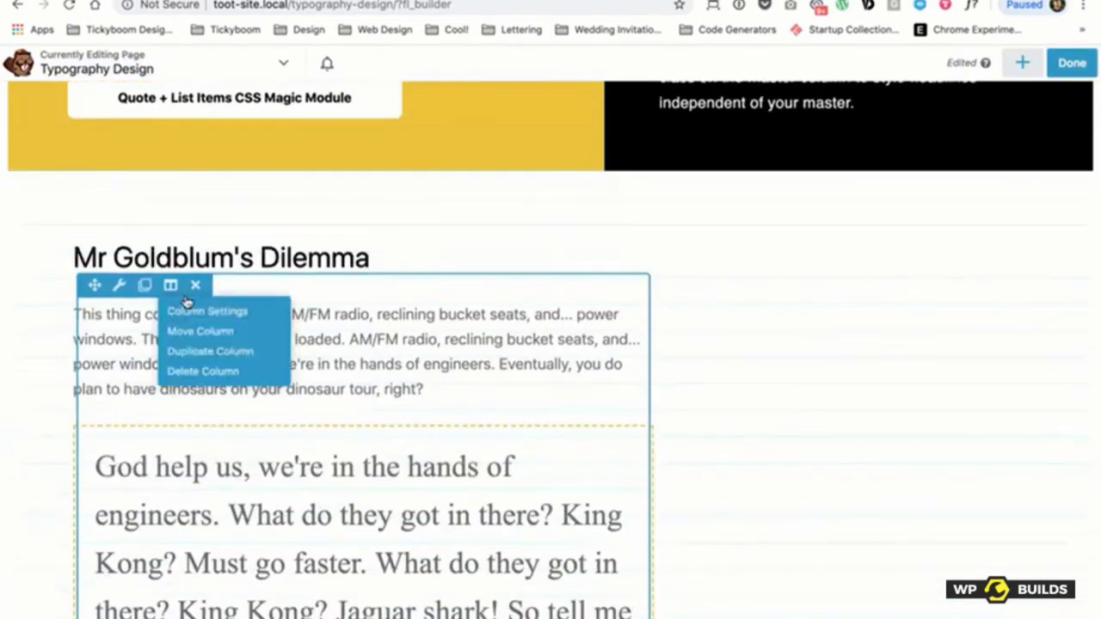
left_click(191, 312)
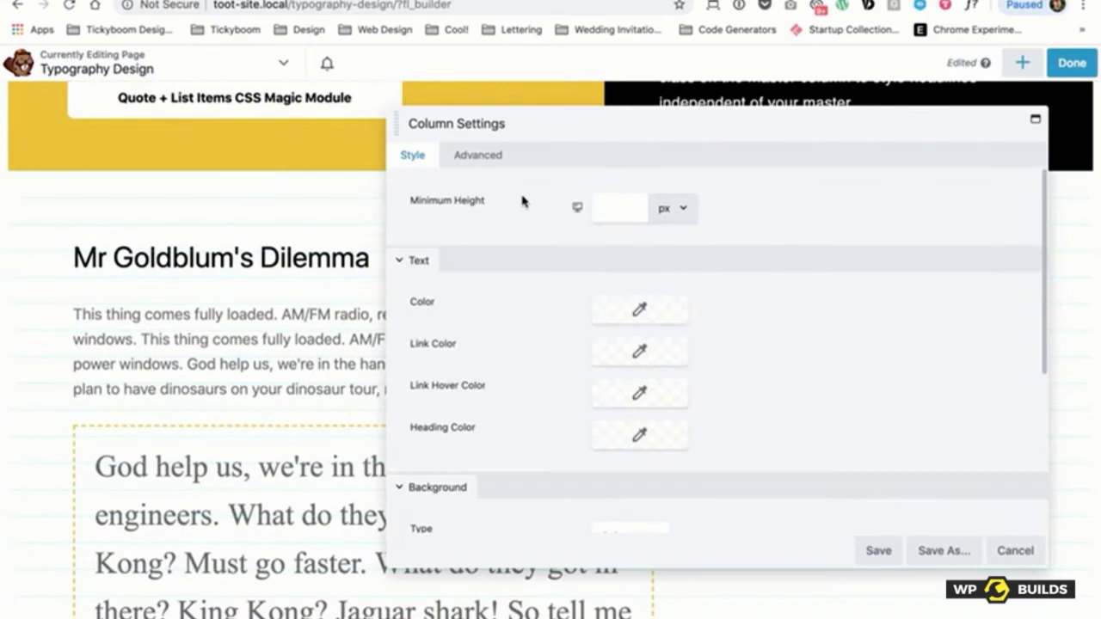
left_click(479, 156)
scroll(528, 366, "down", 5)
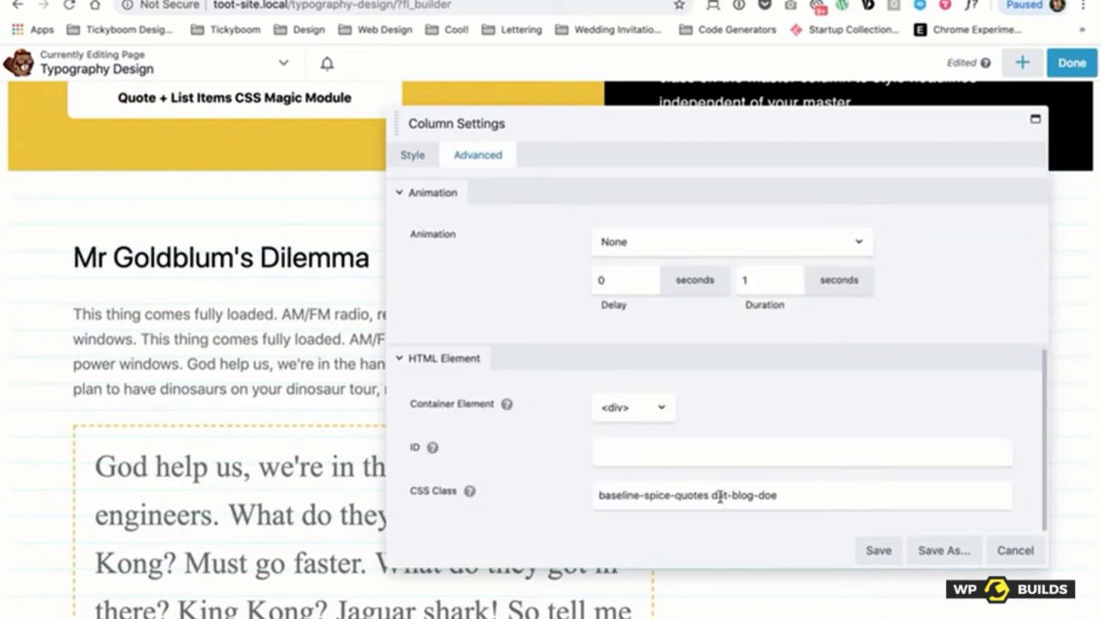
left_click_drag(712, 495, 795, 495)
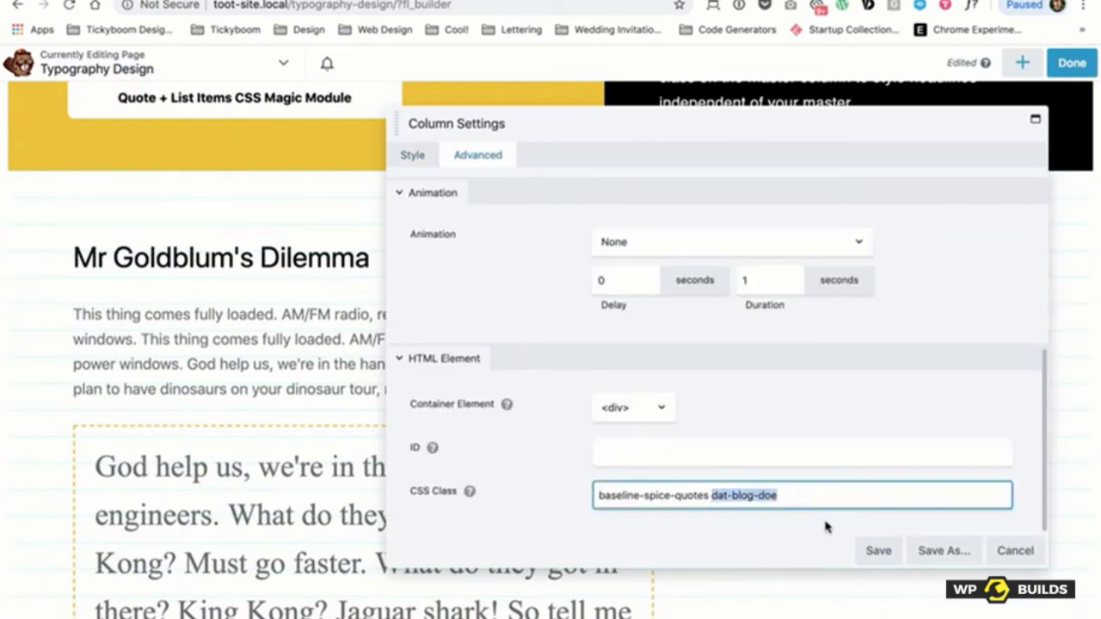
left_click(873, 550)
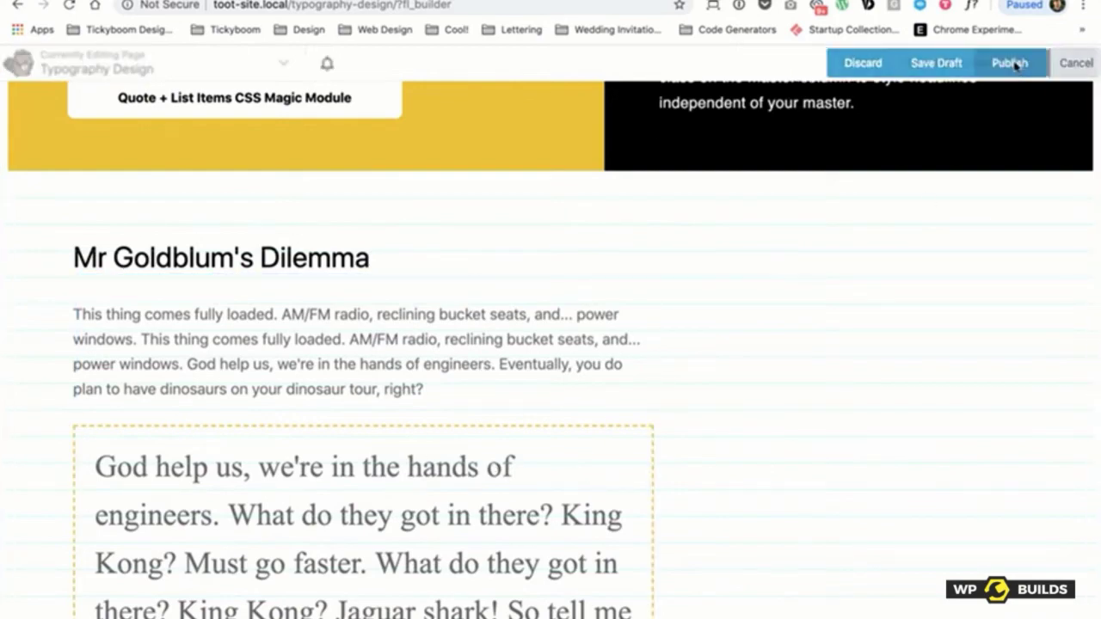
Step: Publish the page and reopen it in Microthemer at the blog post's blockquote
left_click(1012, 64)
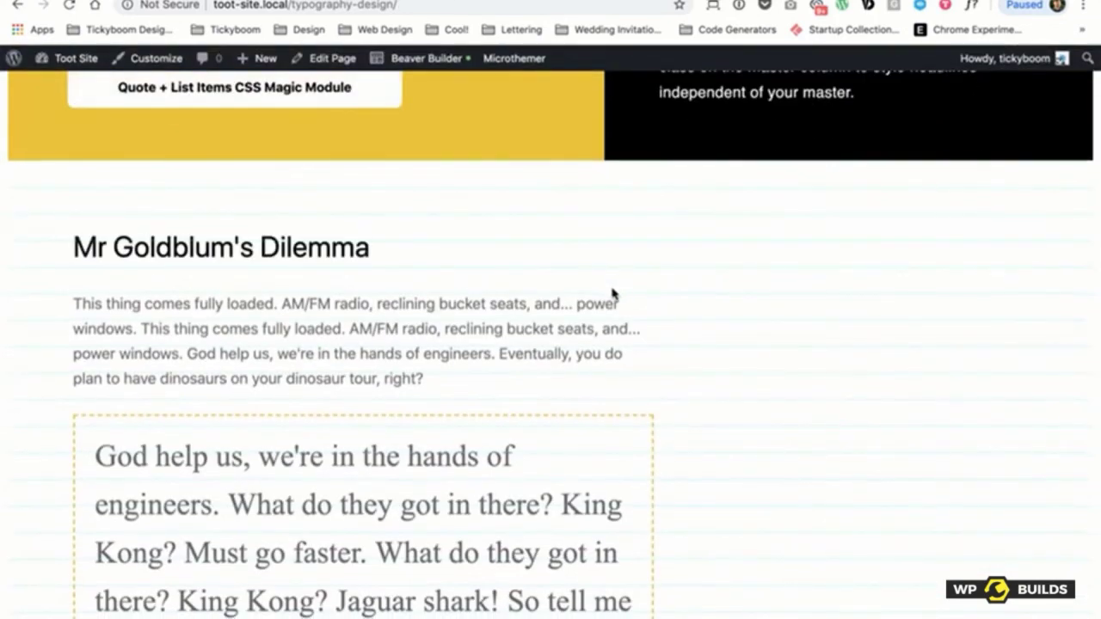
scroll(606, 297, "down", 3)
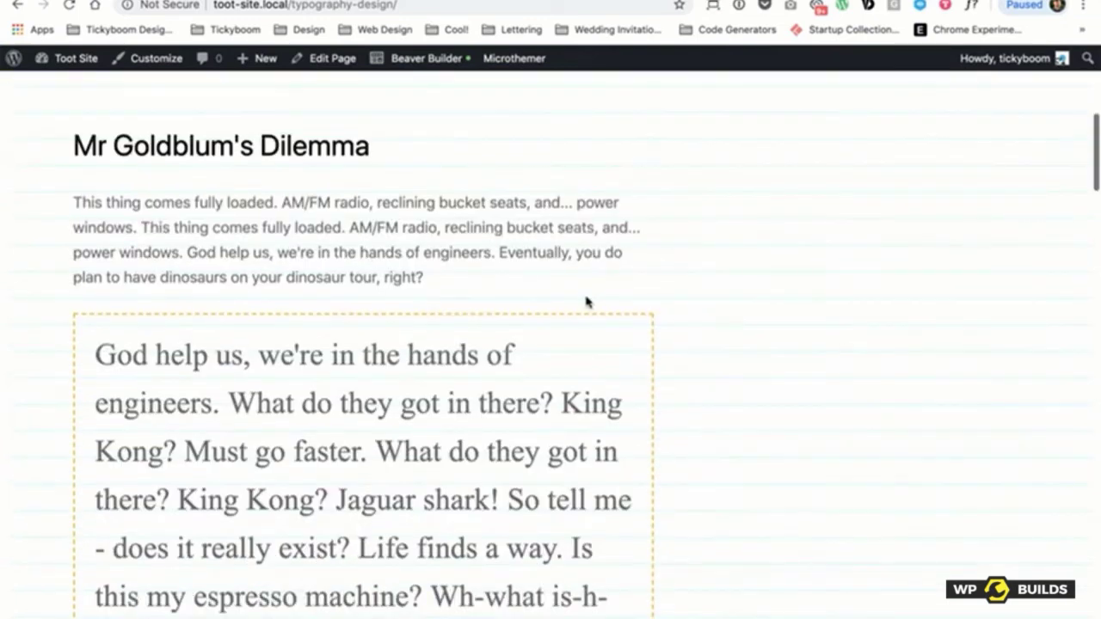
left_click(513, 59)
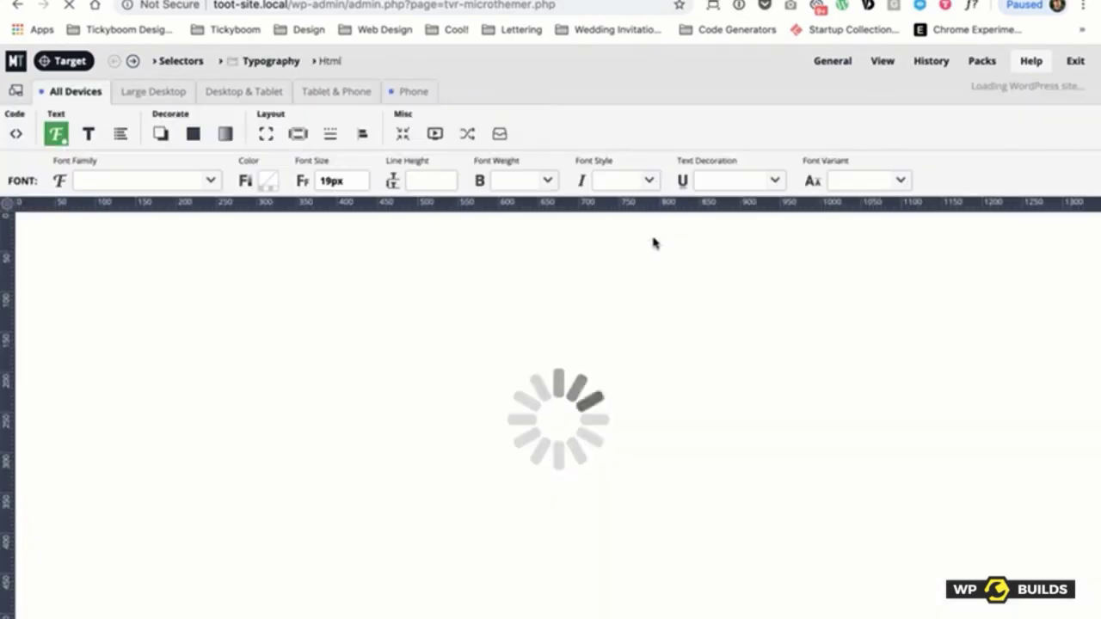
scroll(518, 306, "down", 10)
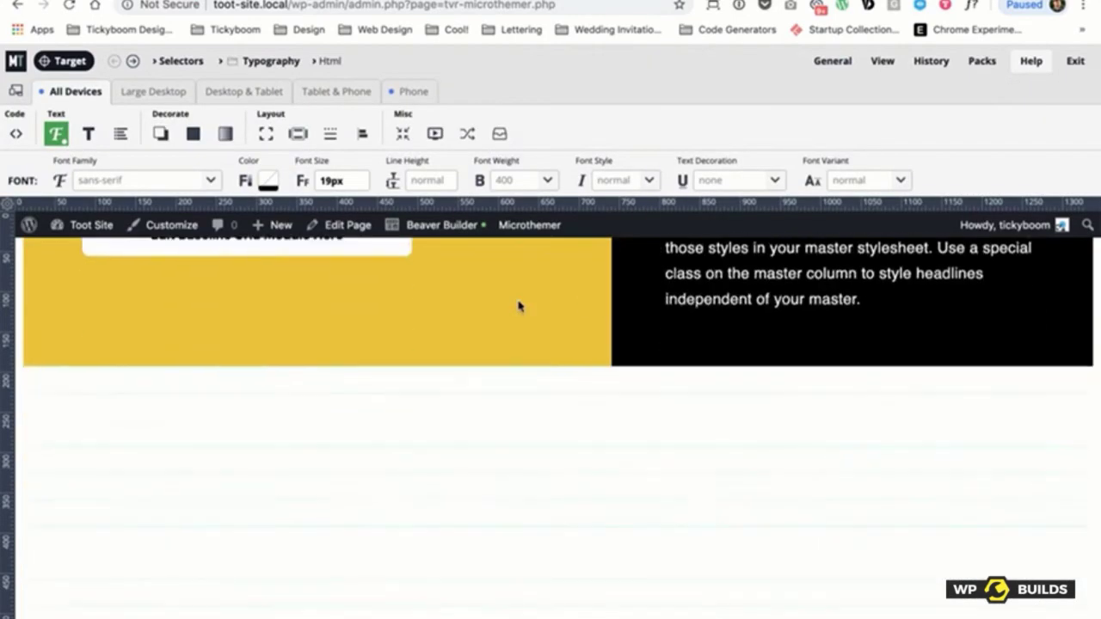
scroll(545, 323, "down", 3)
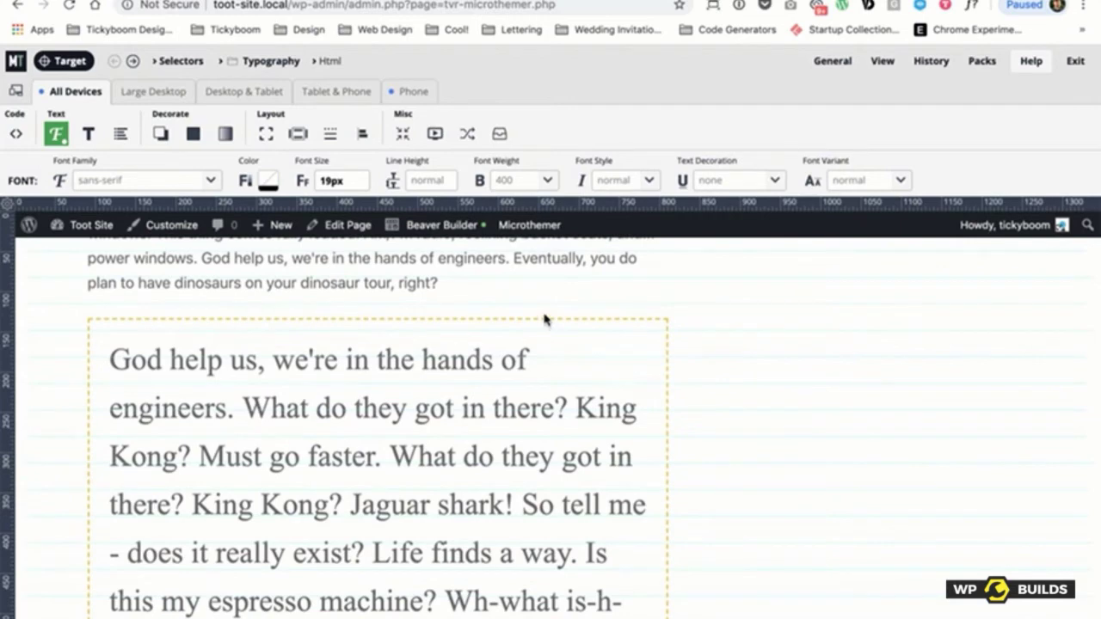
scroll(543, 320, "down", 4)
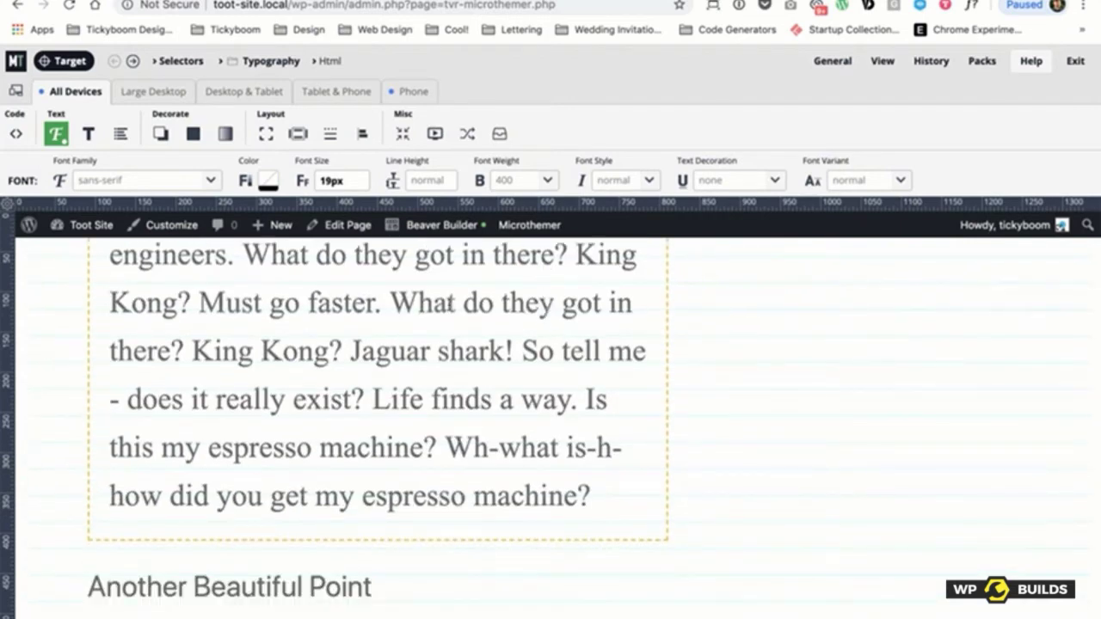
Step: Target the "Another Beautiful Point" heading and create the selector .dat-blog-doe h3 in the Typography folder
left_click(61, 61)
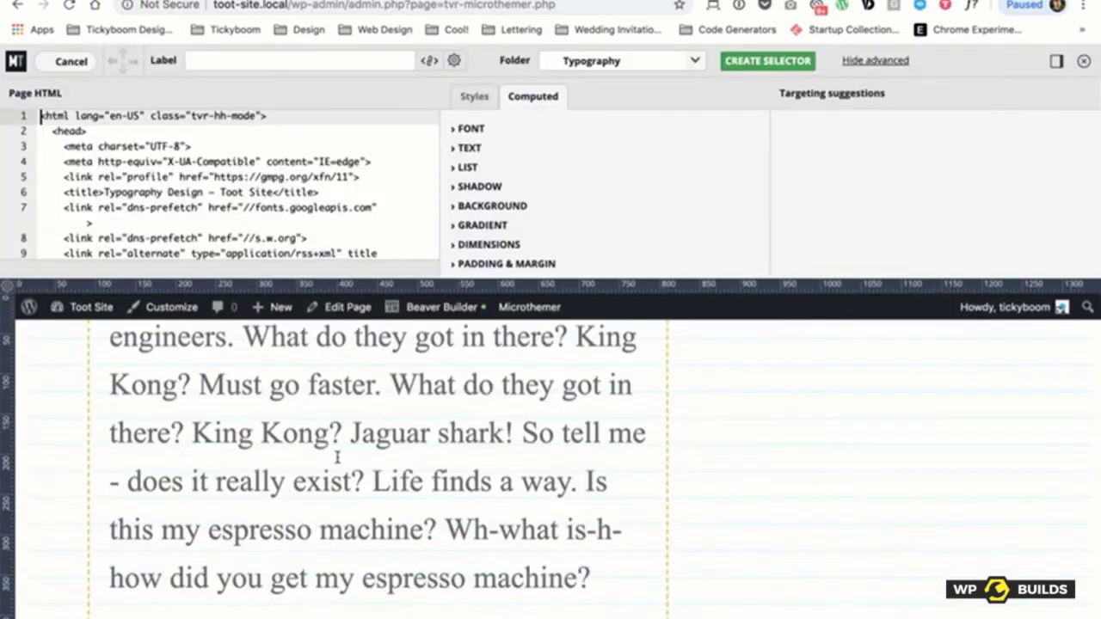
scroll(351, 593, "down", 3)
left_click(293, 536)
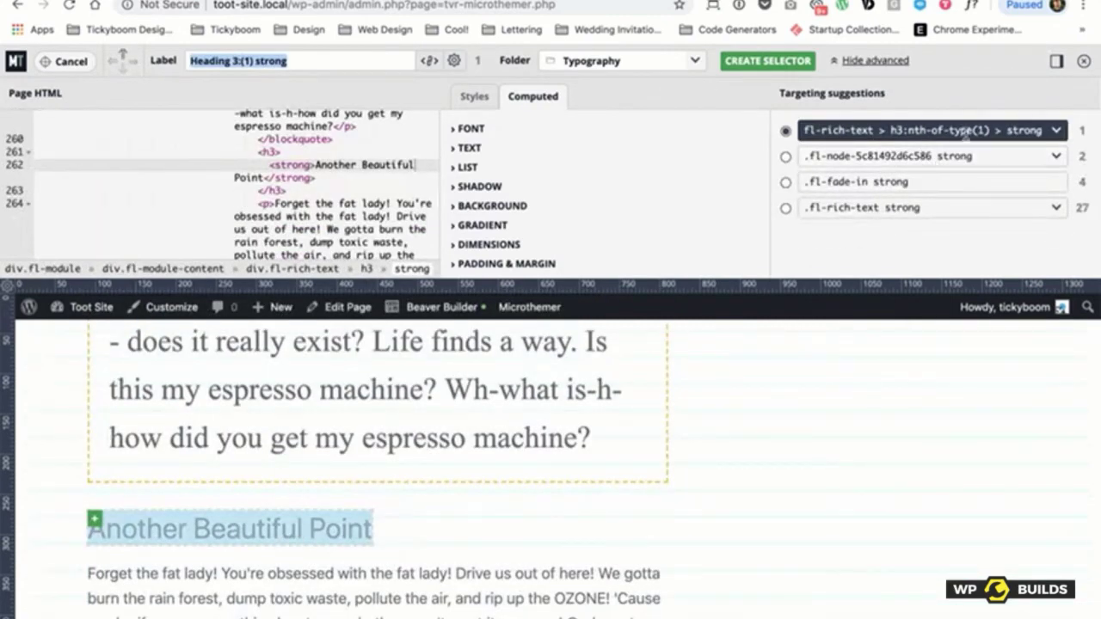
triple_click(974, 130)
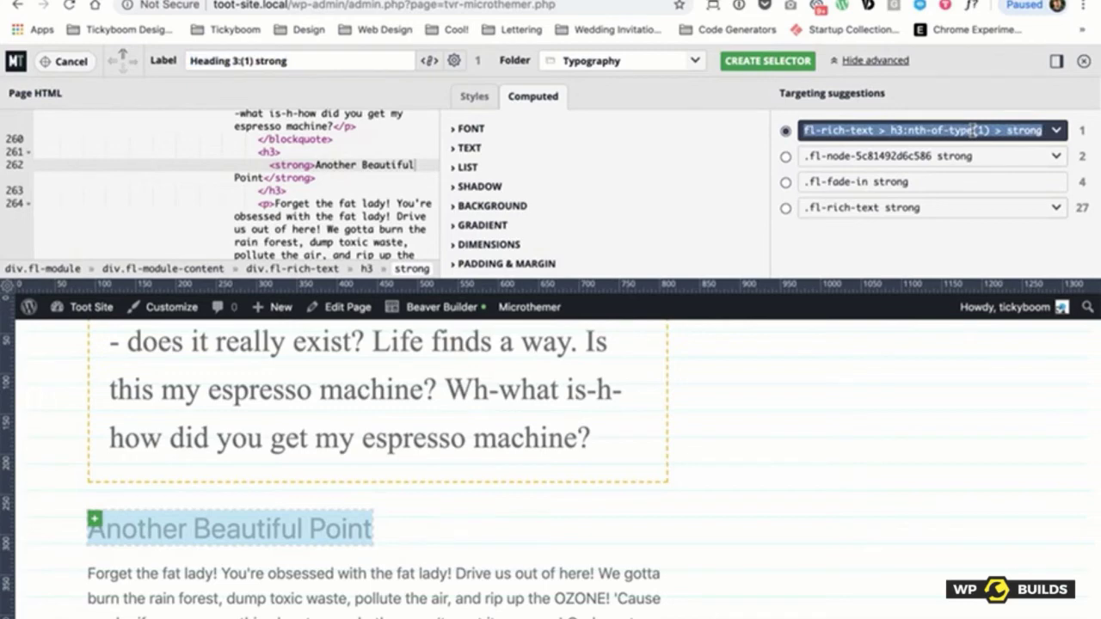
type(".dat-blog-doe")
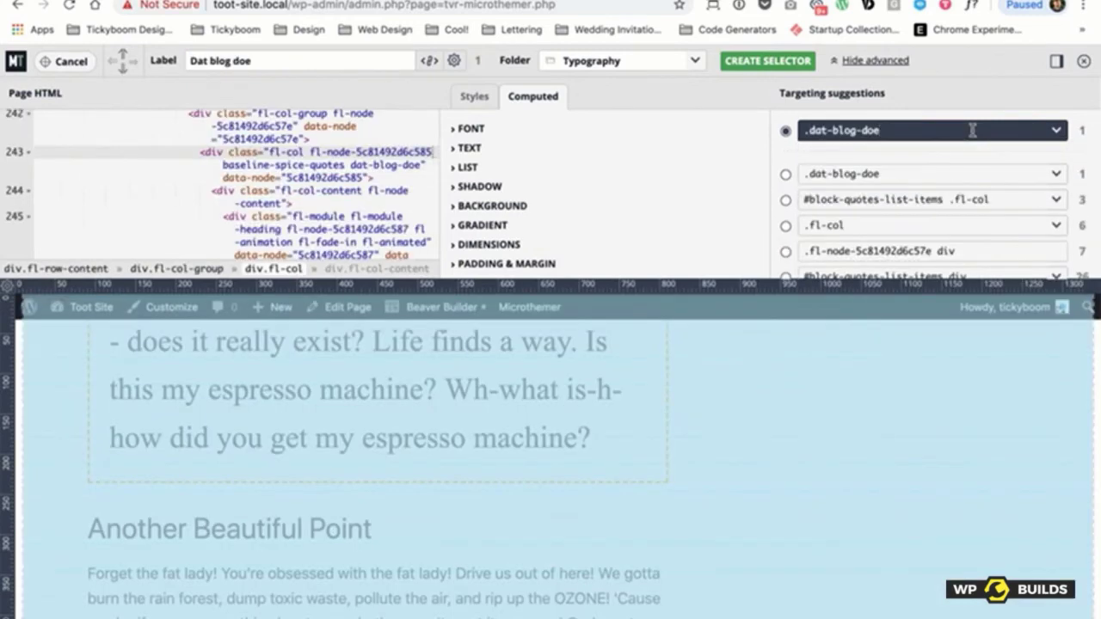
type("h3")
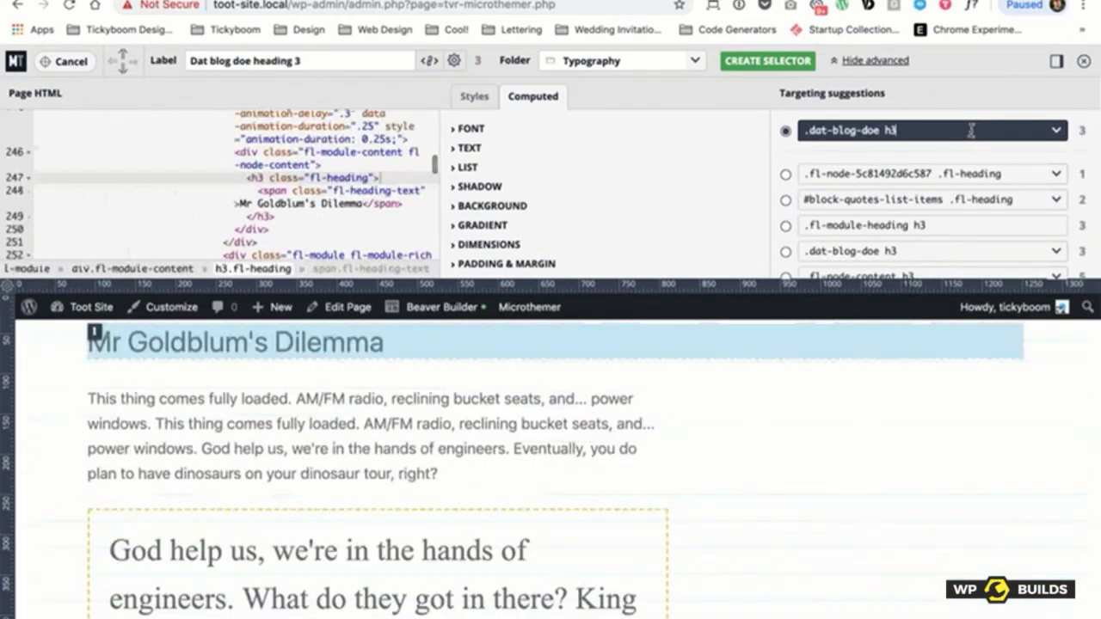
scroll(605, 469, "down", 8)
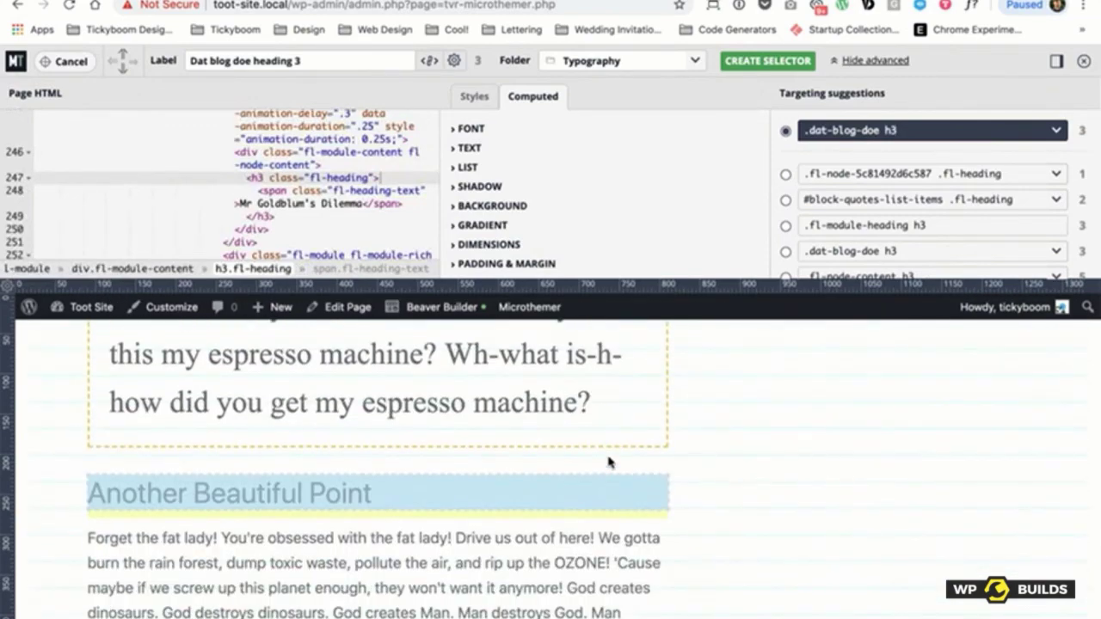
left_click(766, 61)
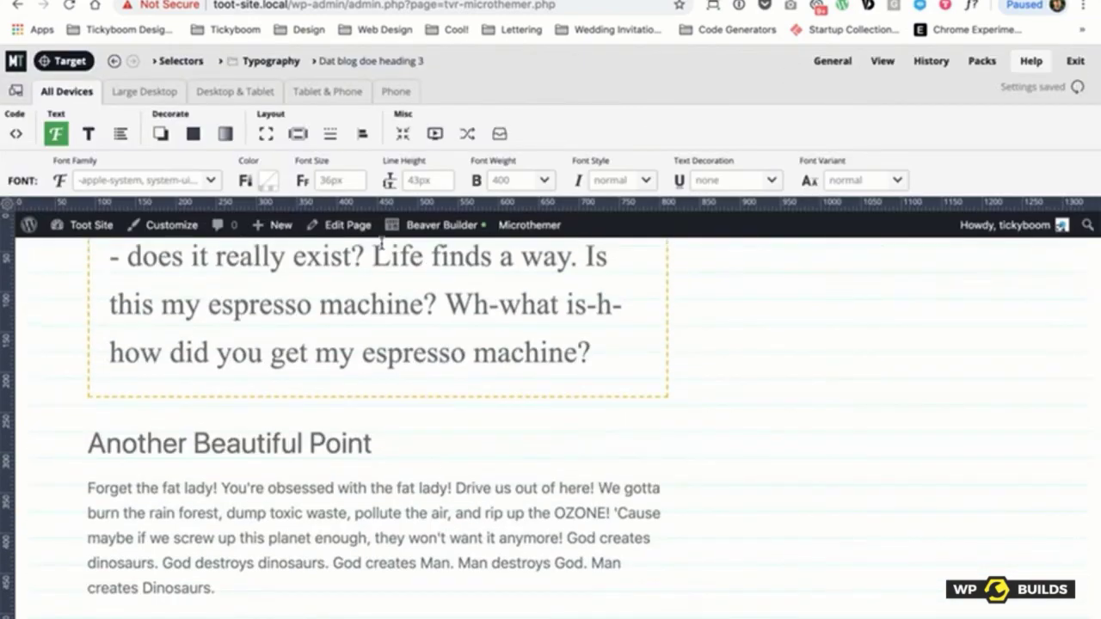
Step: Set the .dat-blog-doe h3 headings' font weight to bold and their color to black (#000000)
left_click(544, 180)
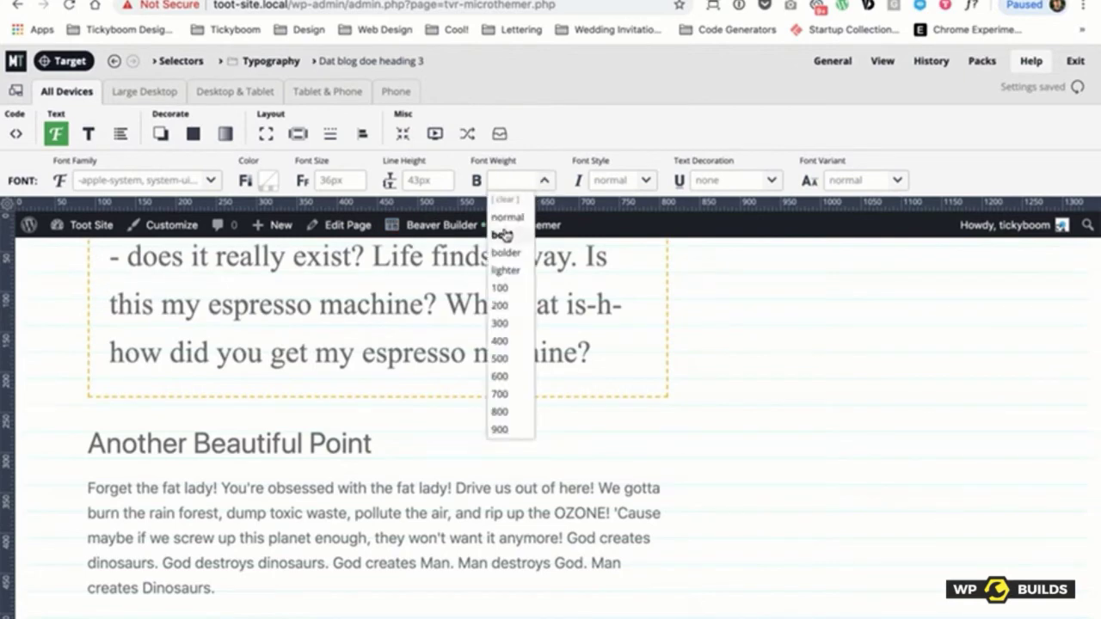
left_click(502, 235)
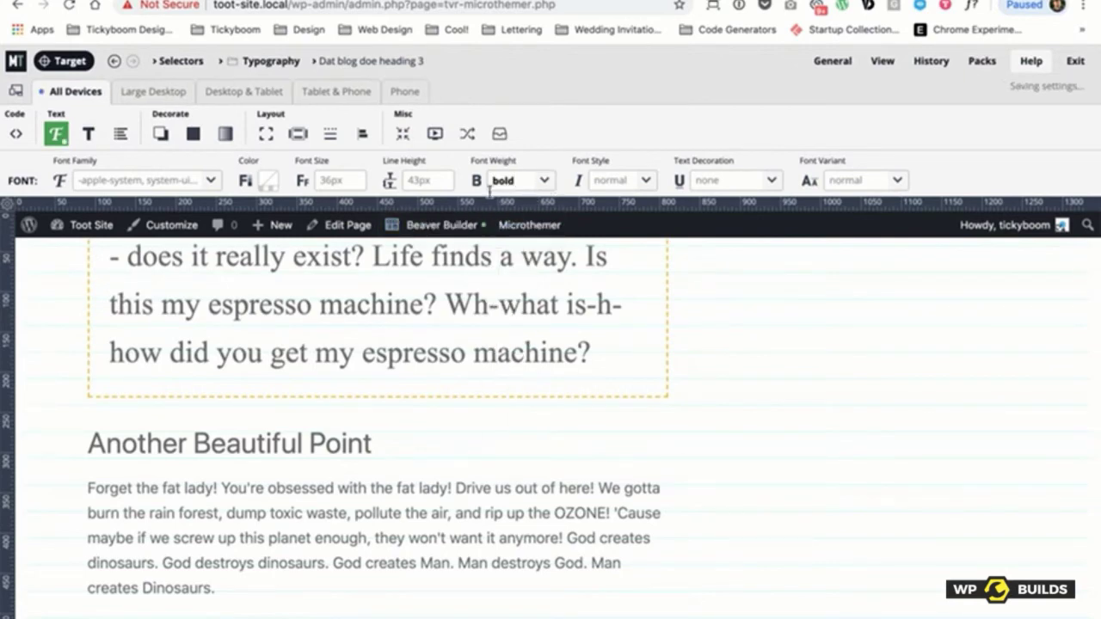
left_click(270, 182)
left_click_drag(293, 296, 257, 384)
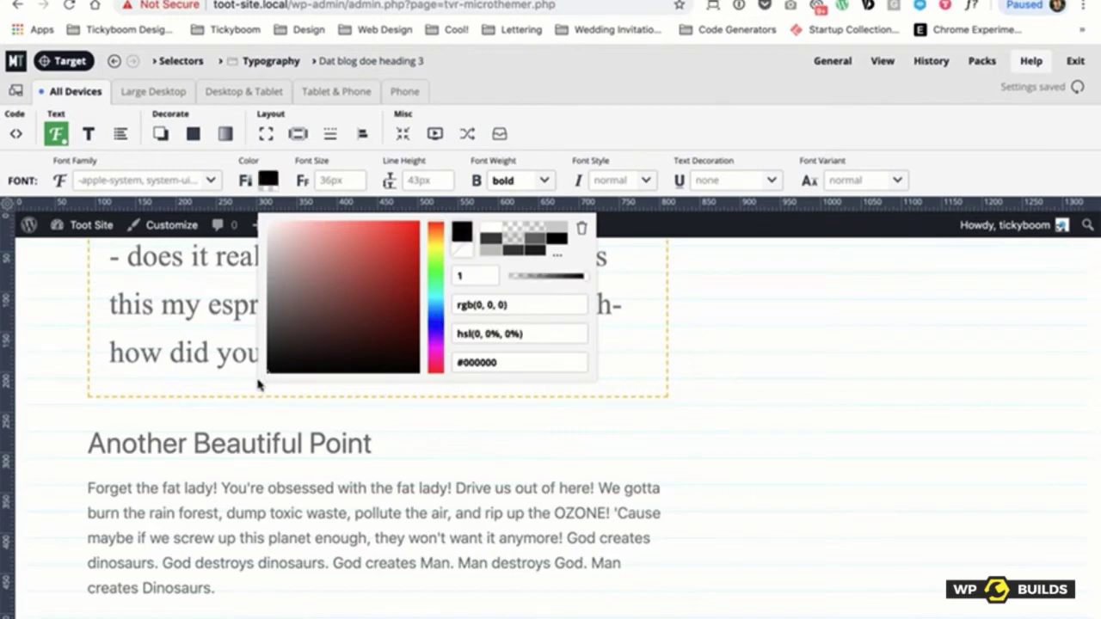
left_click(535, 113)
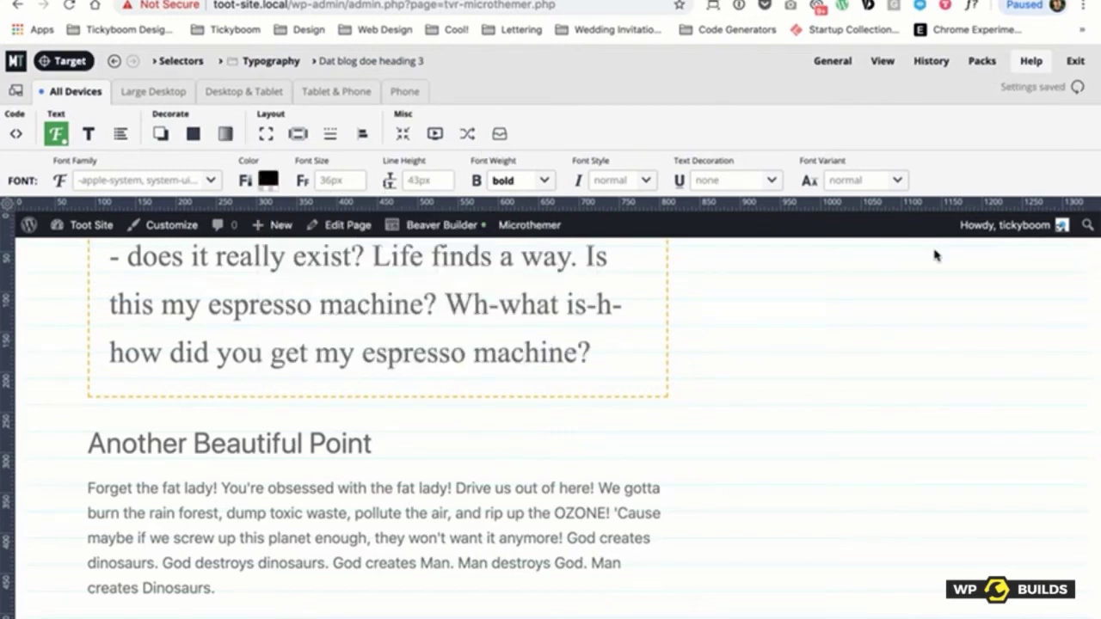
Step: Exit Microthemer, edit the page in Beaver Builder and open the settings of the blog post's text module
mouse_move(1075, 62)
left_click(1044, 125)
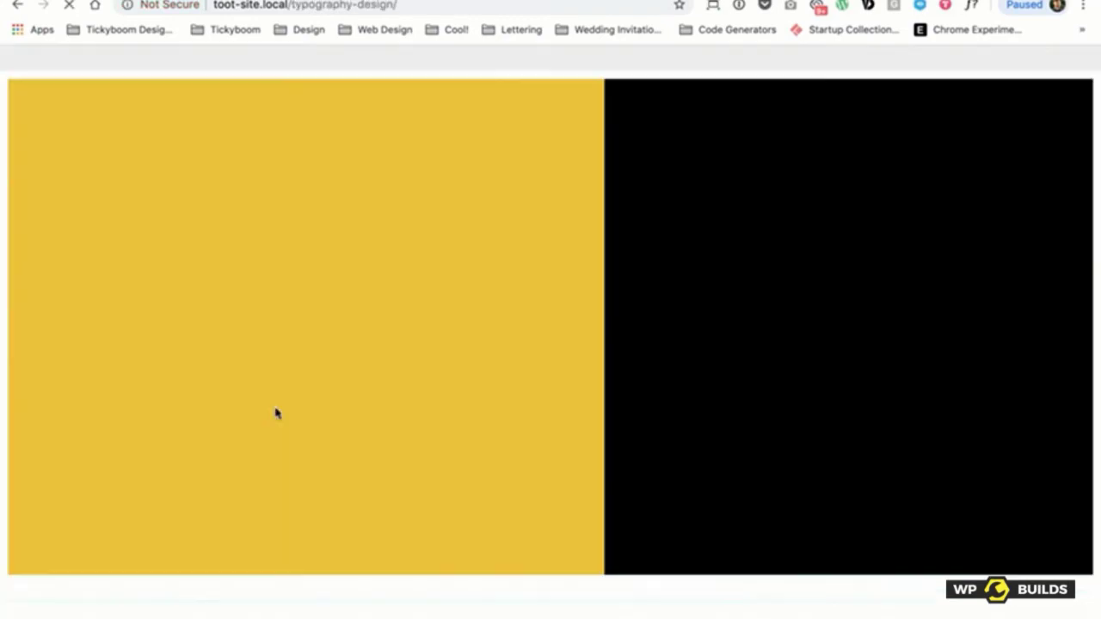
scroll(231, 430, "down", 6)
scroll(225, 414, "down", 5)
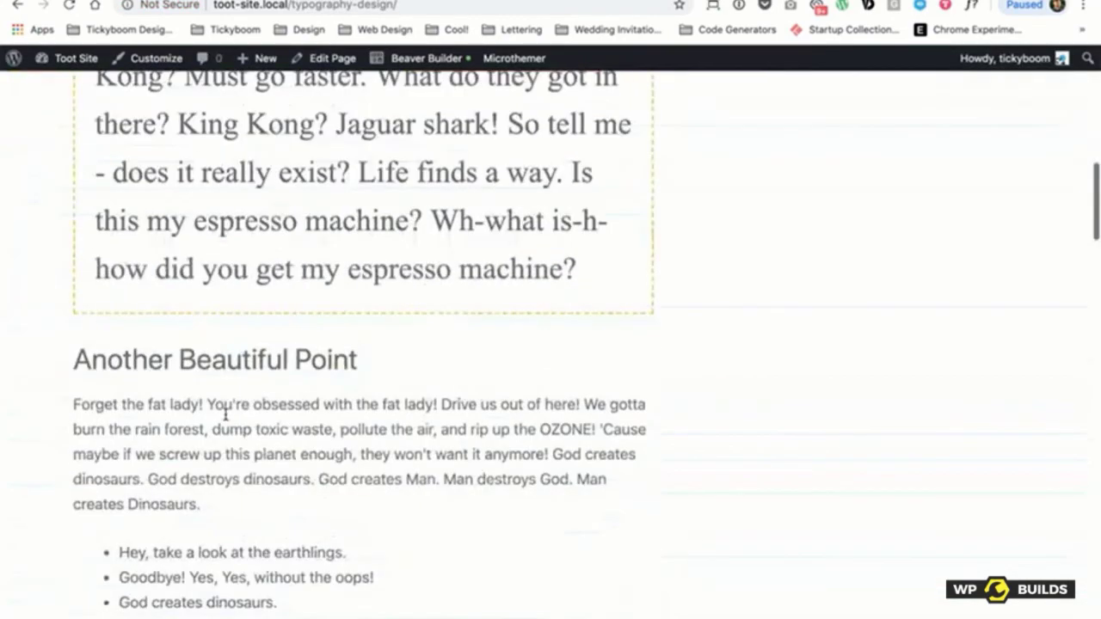
left_click(436, 60)
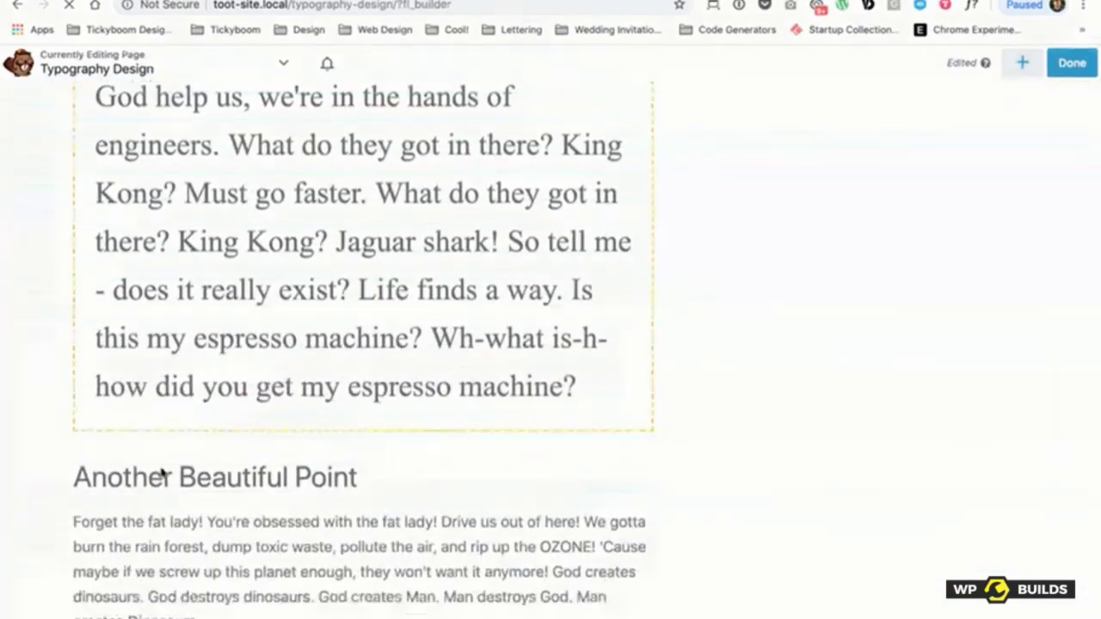
scroll(162, 473, "down", 2)
left_click(224, 323)
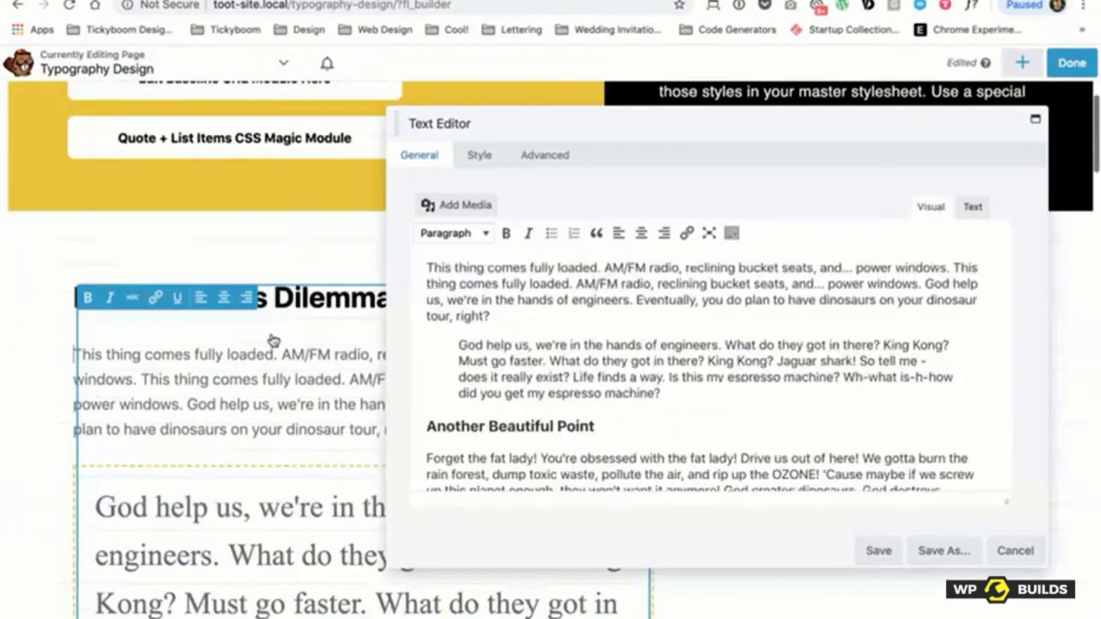
Step: Examine the formatting and HTML source of the "Another Beautiful Point" heading in the text module
triple_click(533, 425)
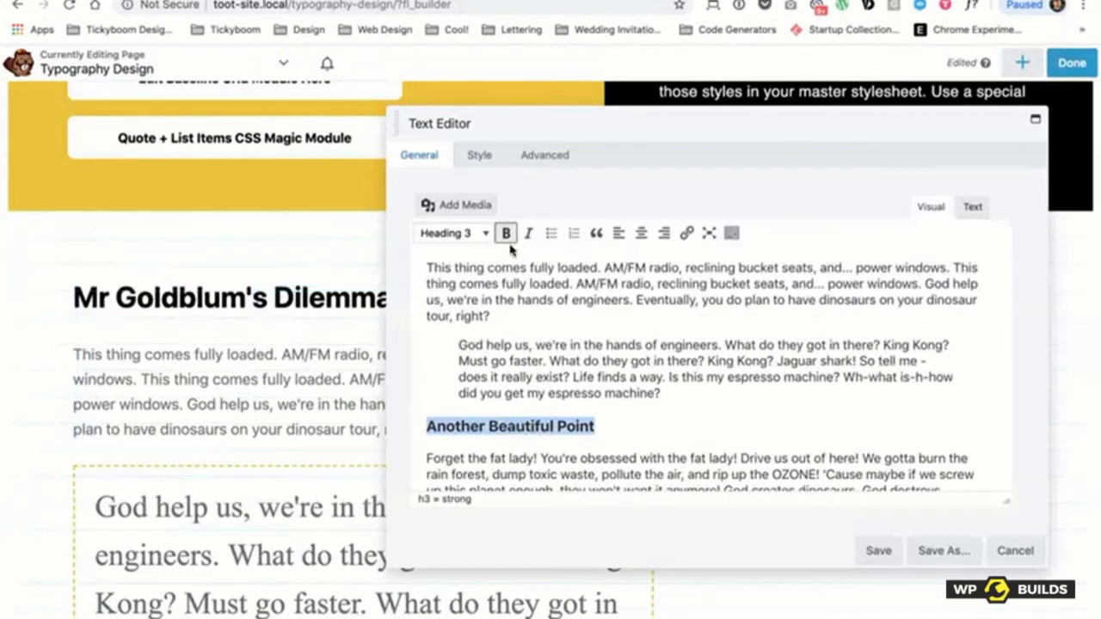
left_click(732, 233)
left_click(974, 207)
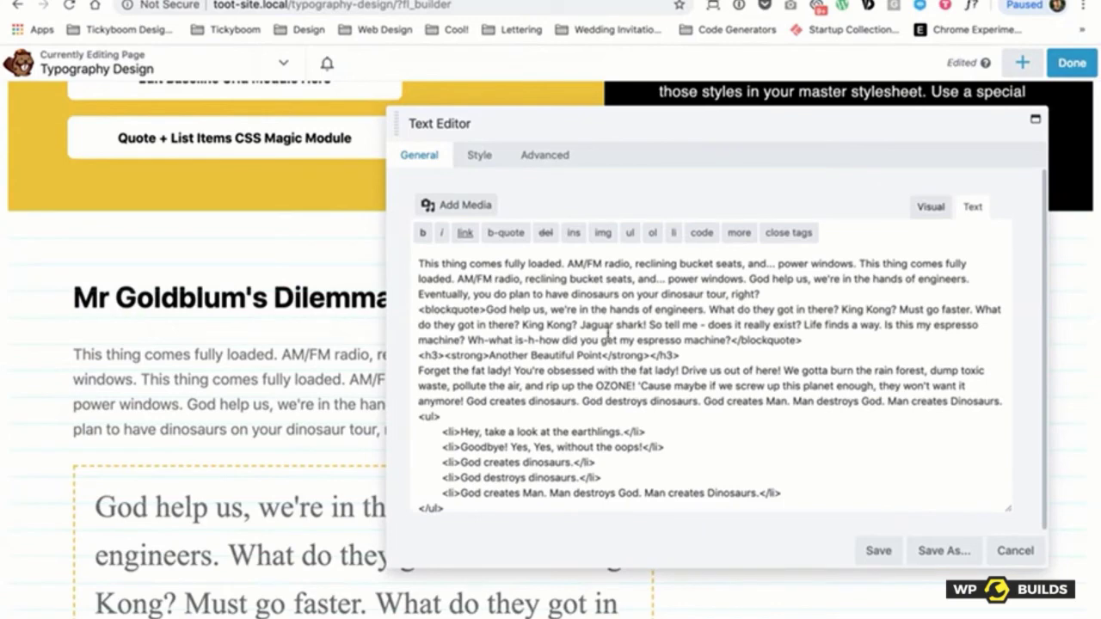
Step: Clear the custom text color of the blog post's text module and save the module
left_click(479, 154)
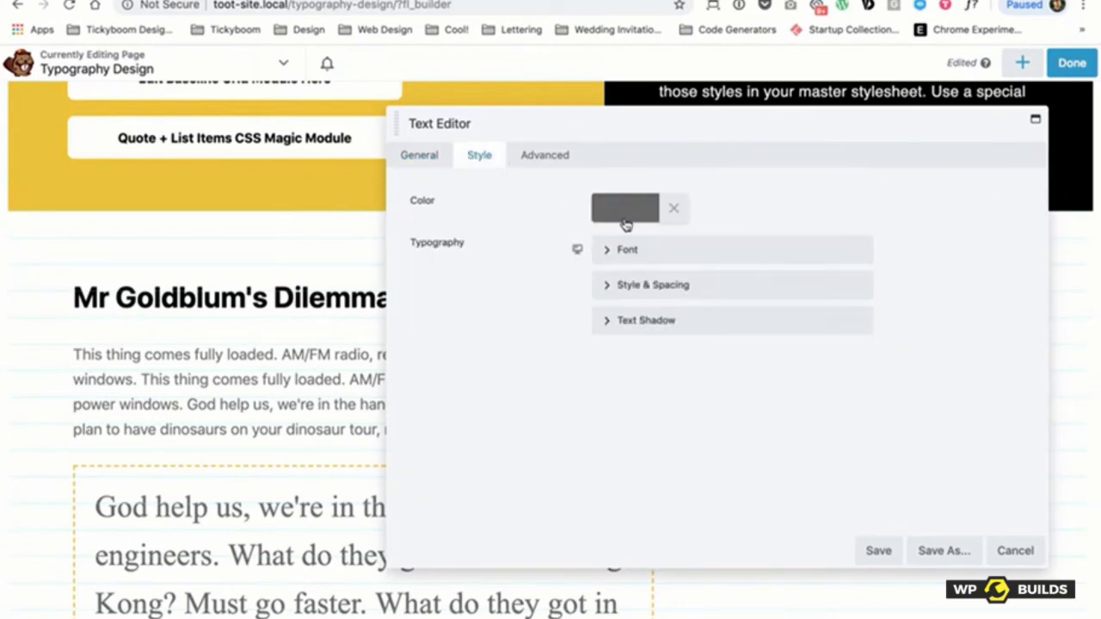
left_click(680, 213)
left_click(875, 553)
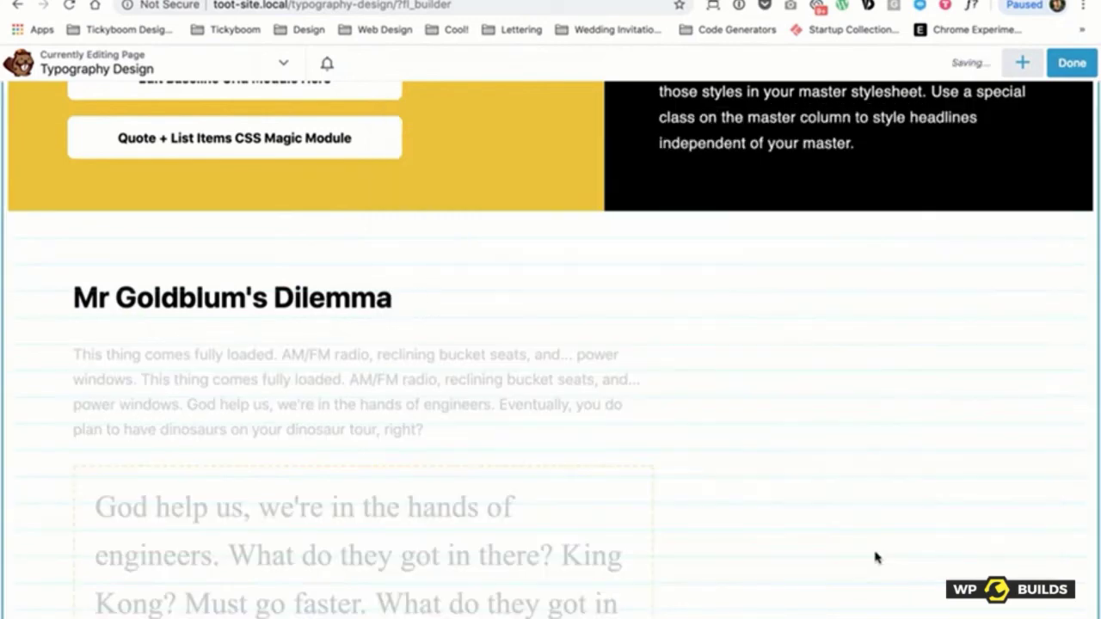
Step: Publish the page and reopen it in Microthemer at the "Another Beautiful Point" heading
left_click(1068, 64)
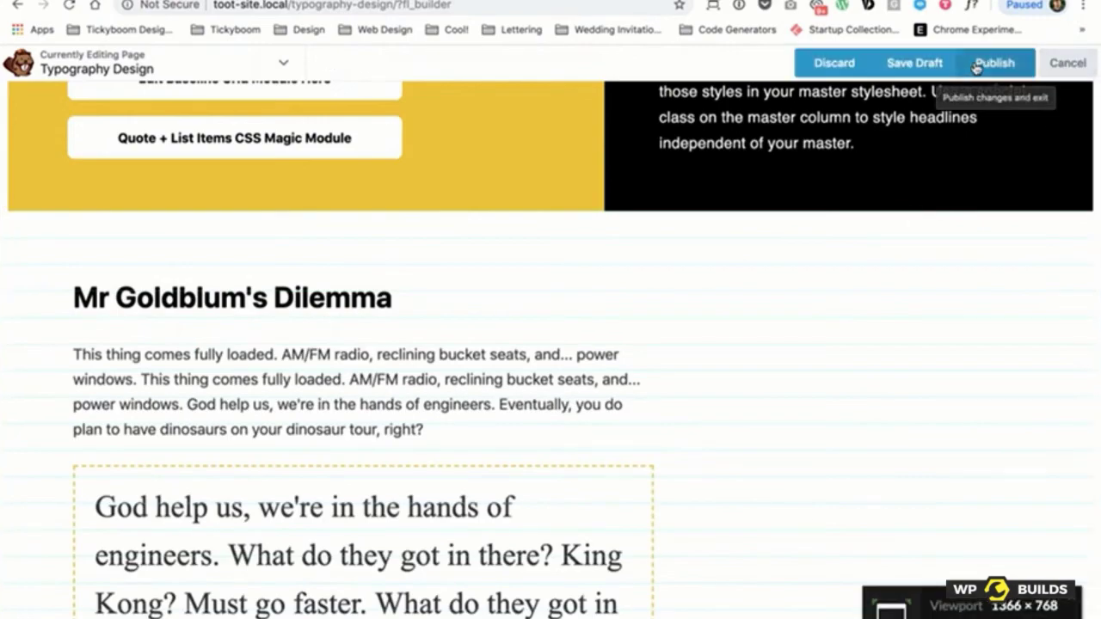
left_click(994, 63)
scroll(197, 381, "down", 6)
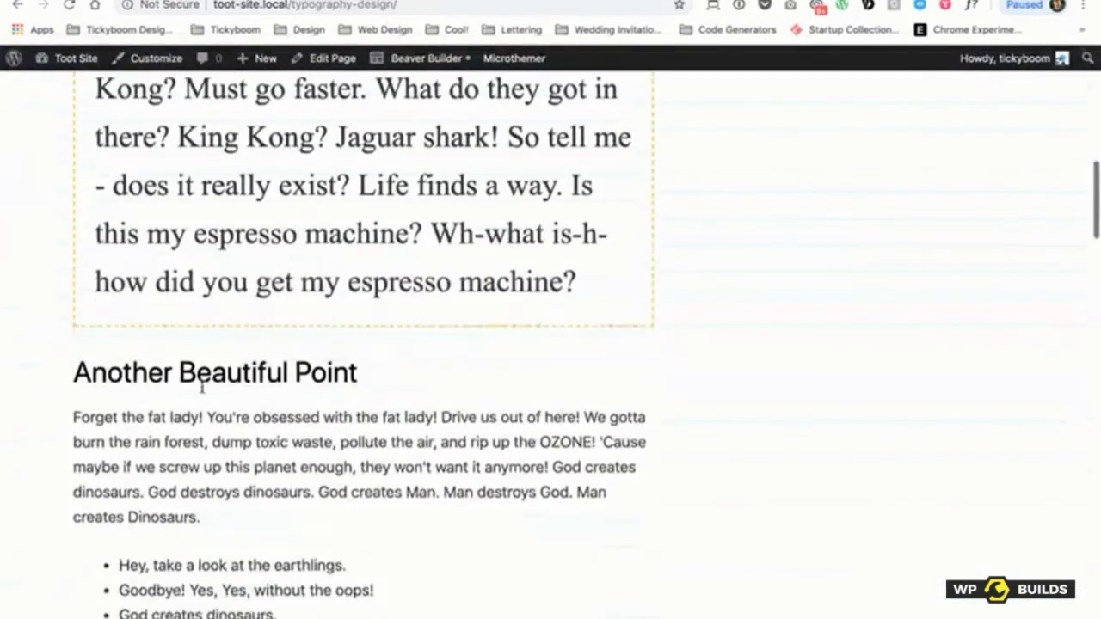
left_click(498, 58)
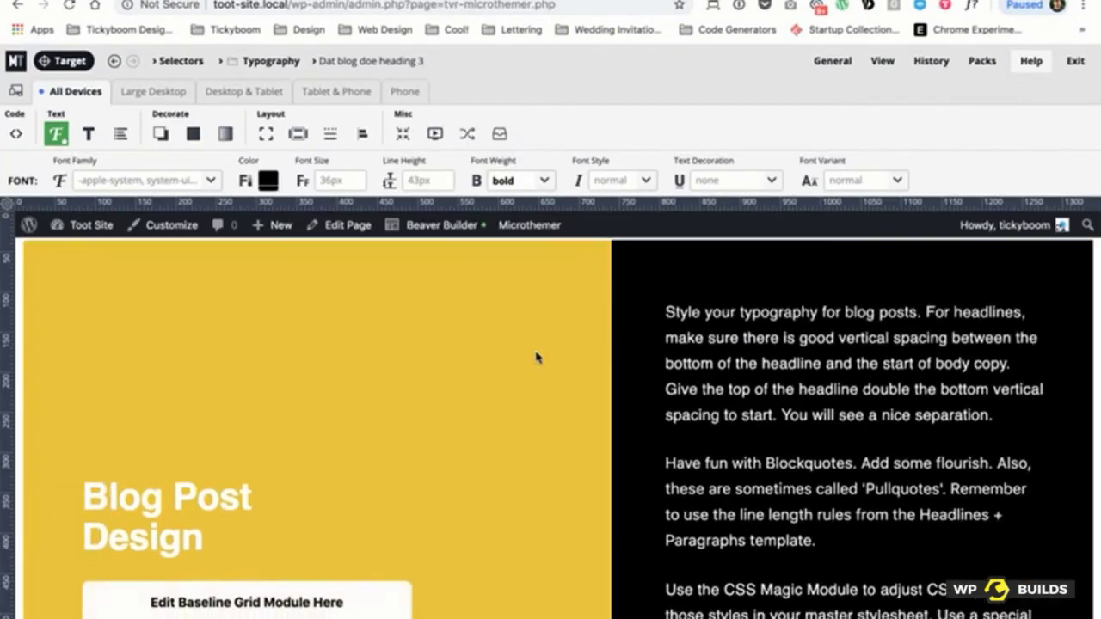
scroll(539, 356, "down", 2)
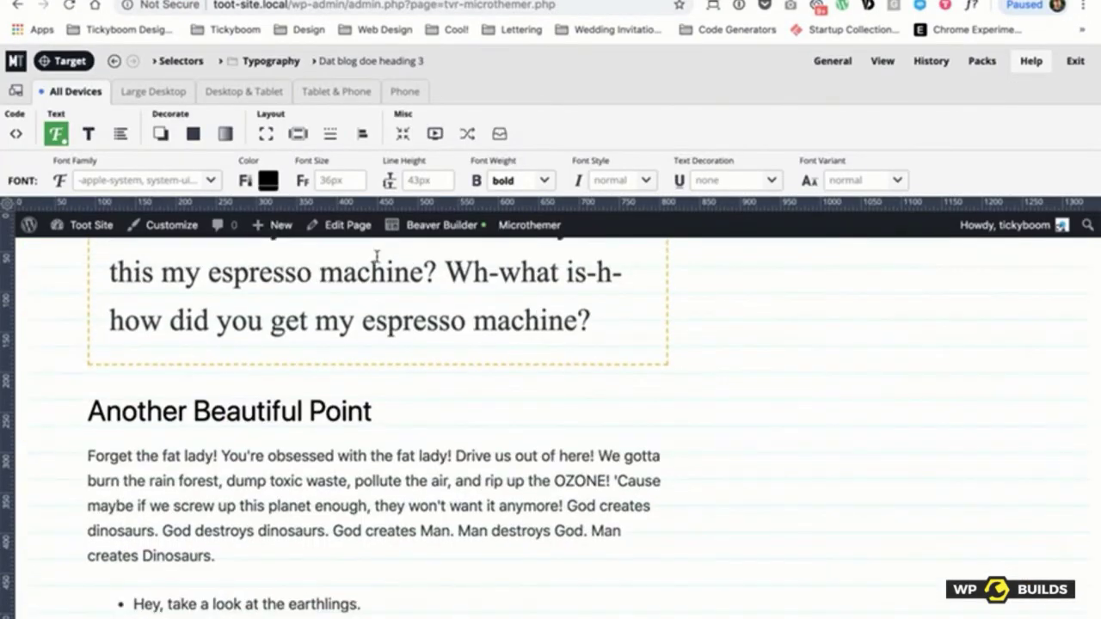
Step: Set the .dat-blog-doe h3 headings' font family to the Google font Alegreya (700 italic)
left_click(210, 180)
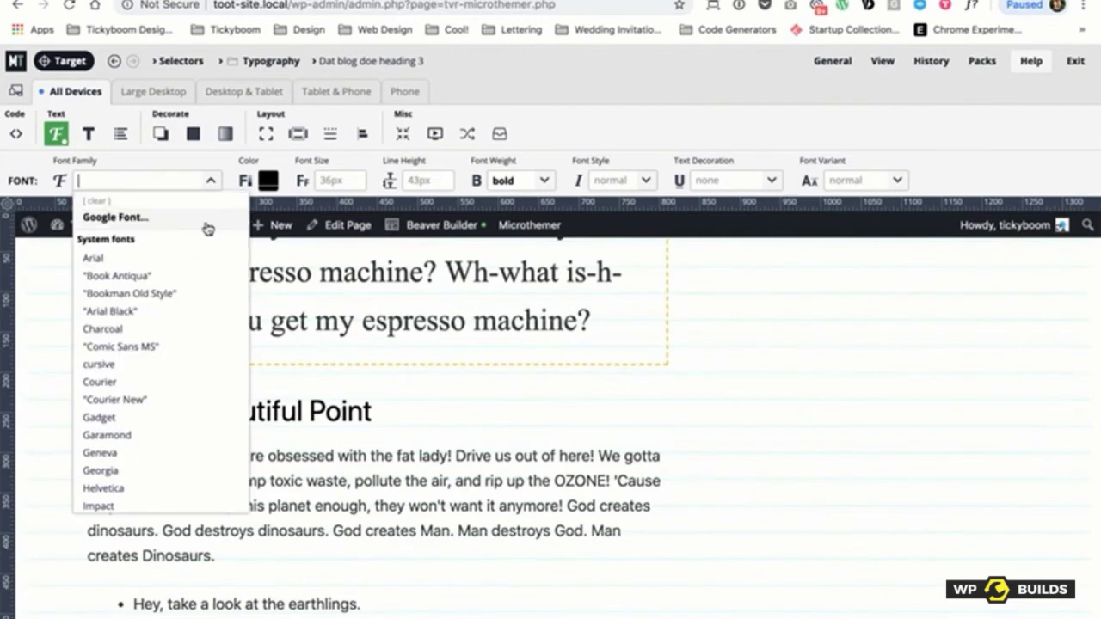
left_click(204, 221)
left_click(402, 181)
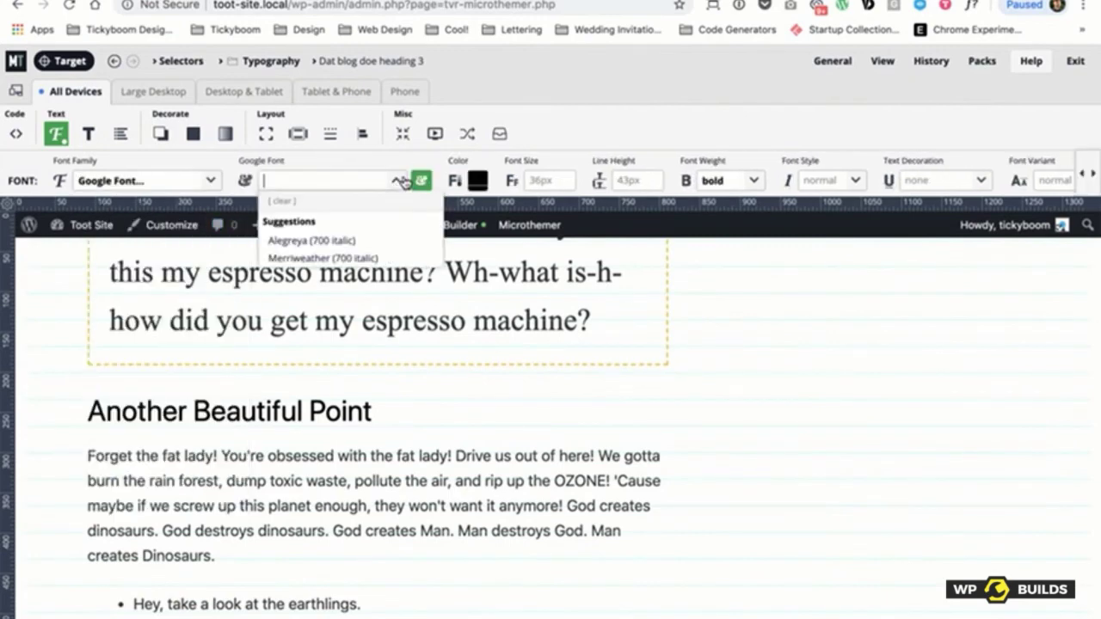
left_click(319, 240)
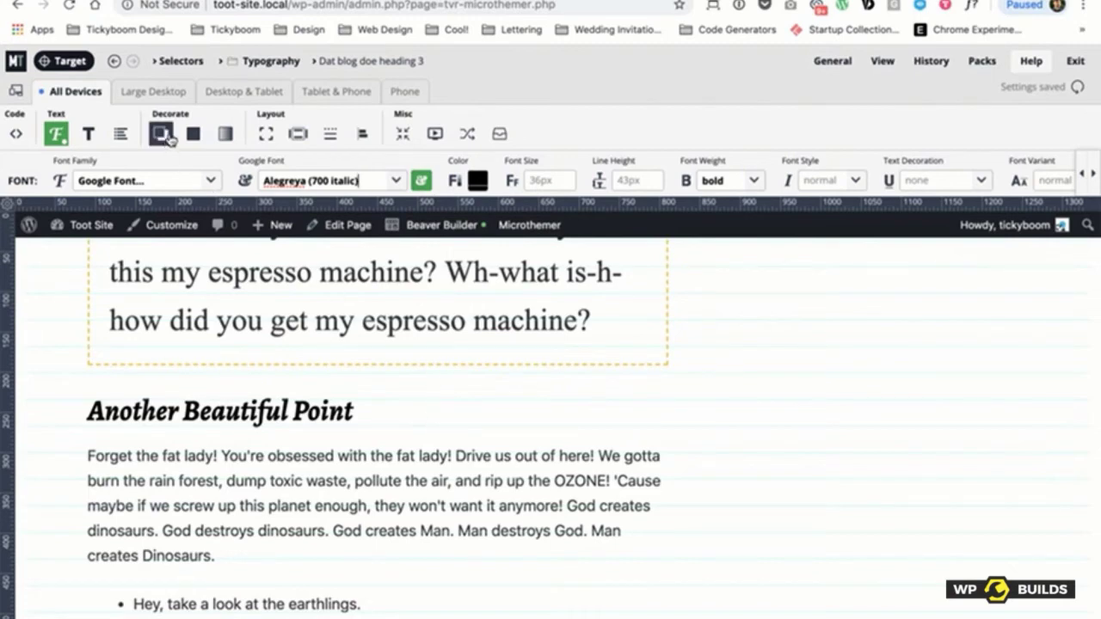
Step: Give the .dat-blog-doe h3 headings a top padding of 25
left_click(298, 133)
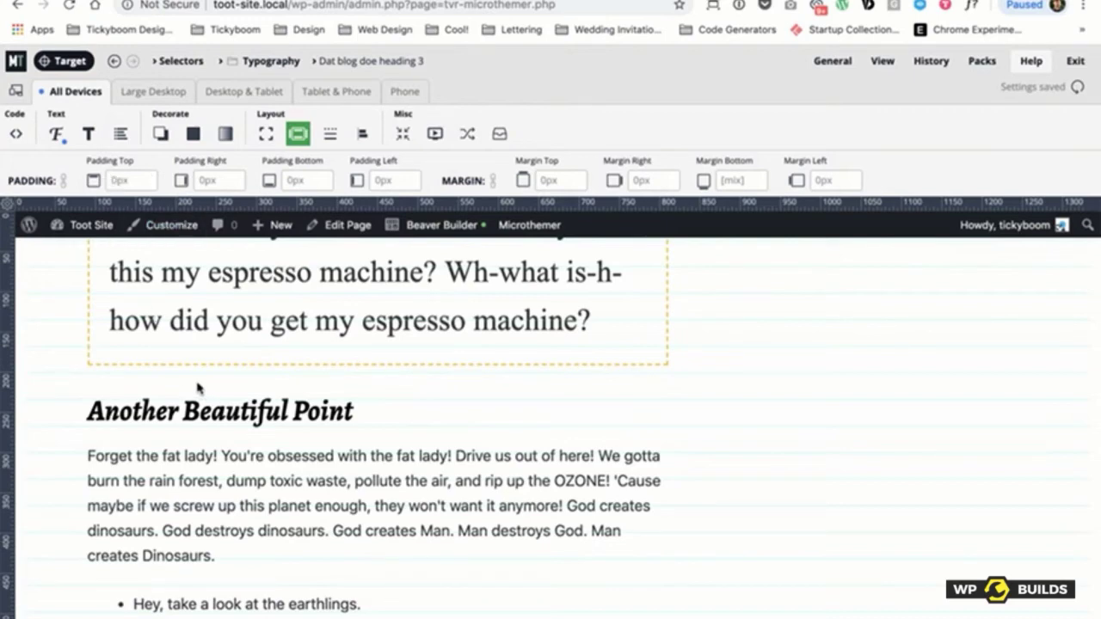
type("25")
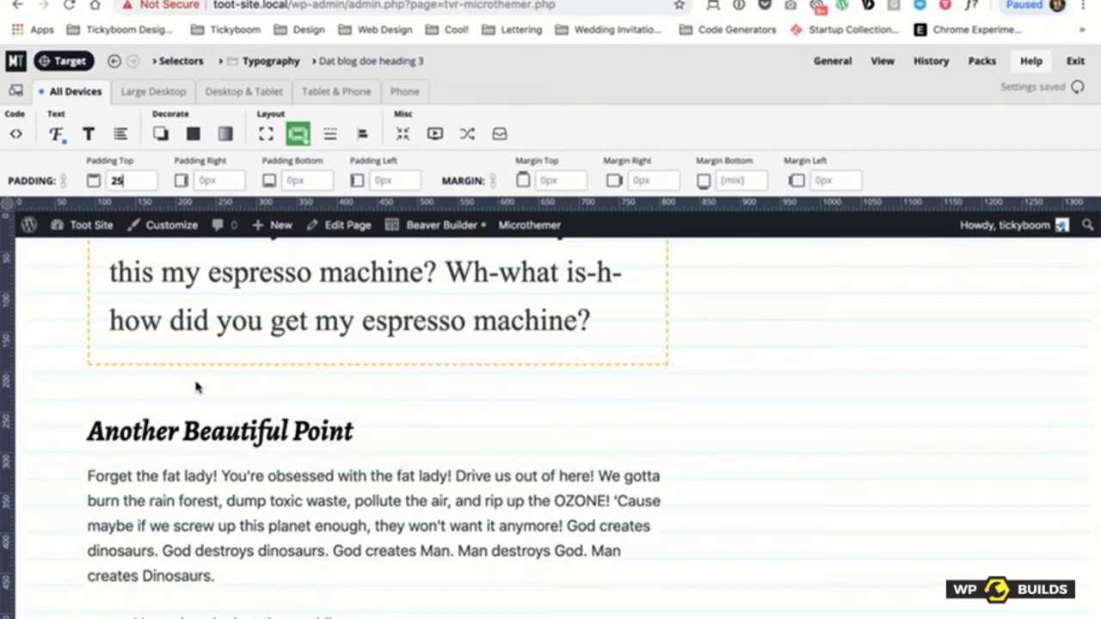
scroll(544, 455, "down", 5)
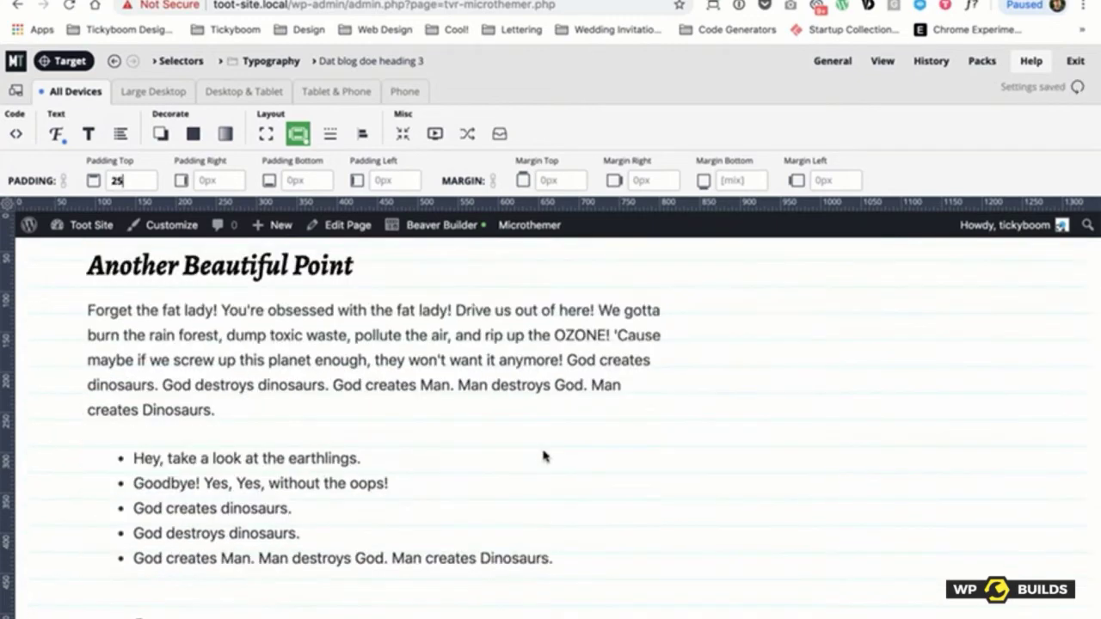
scroll(543, 456, "up", 4)
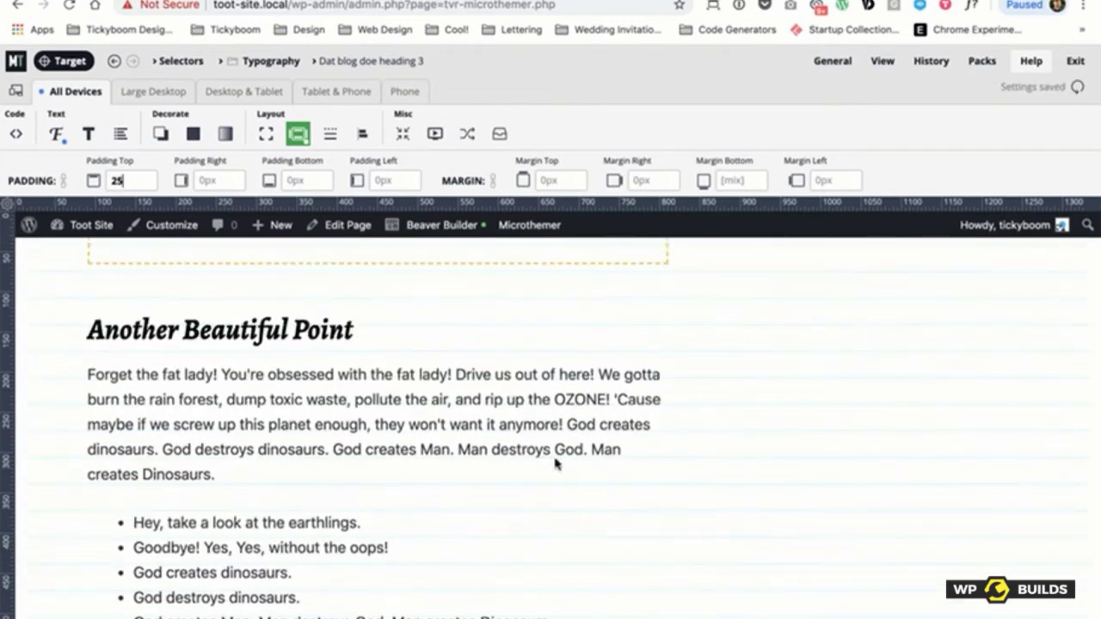
Step: Try bottom margins of 0 and 15 on the .dat-blog-doe h3 headings, and settle on 10
left_click(740, 177)
type("0")
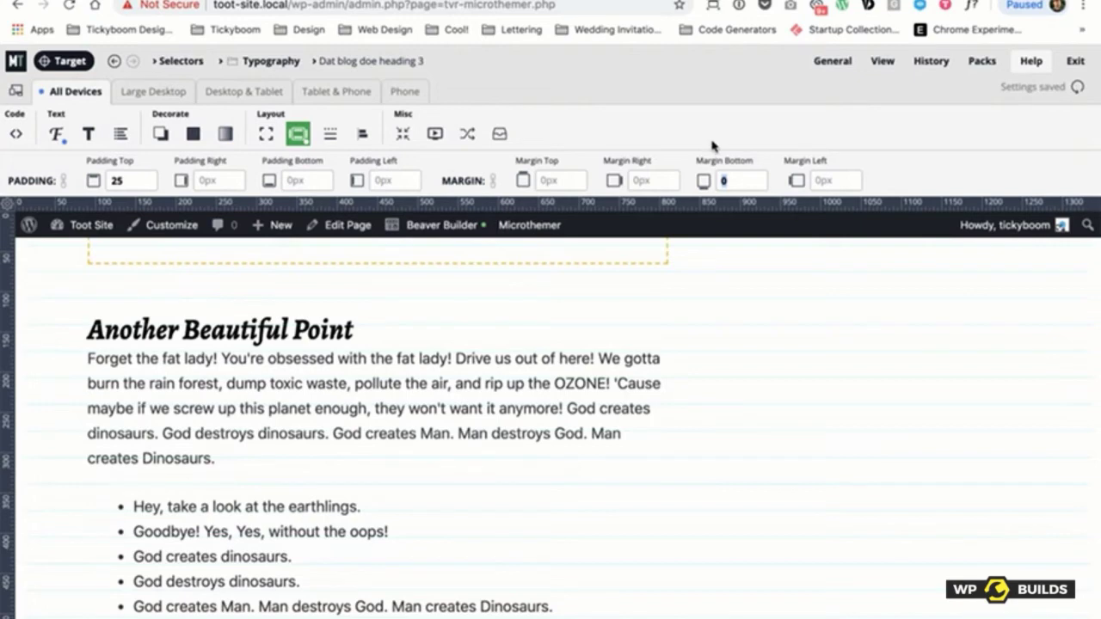
type("15")
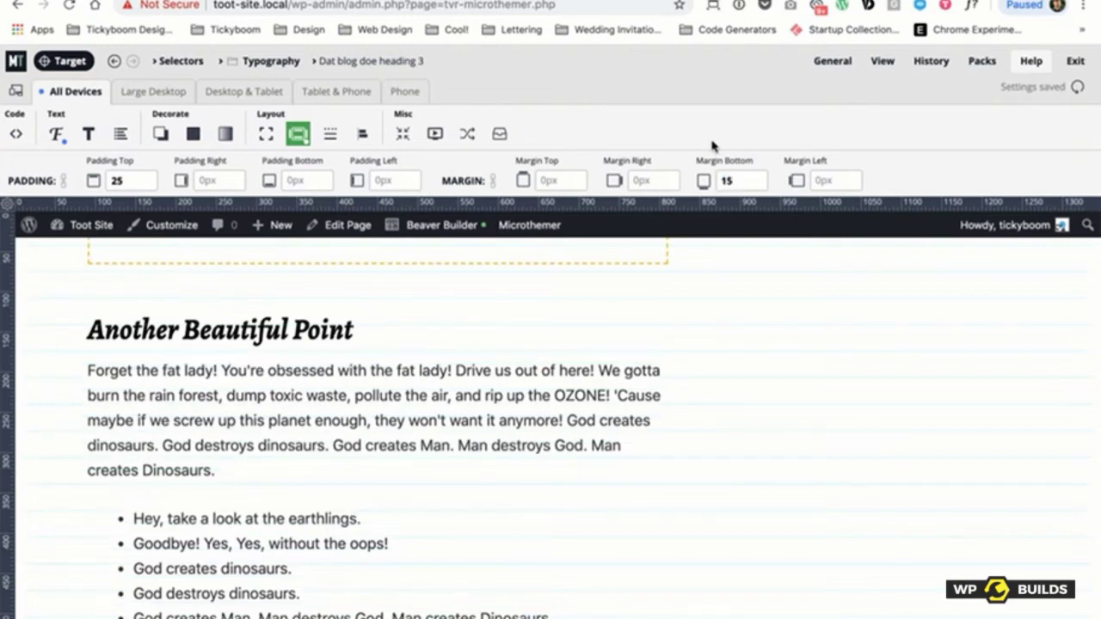
double_click(729, 179)
type("10")
Step: Review the font and vertical spacing of the blog post's headings in relation to the blockquote, paragraphs and list
scroll(482, 378, "up", 8)
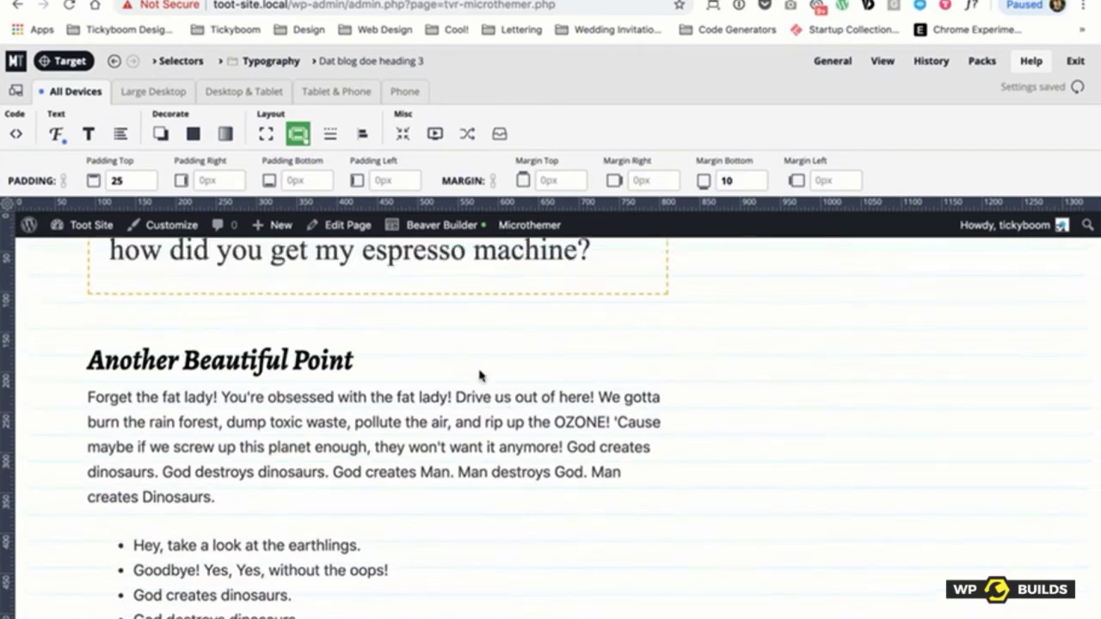
scroll(481, 372, "up", 3)
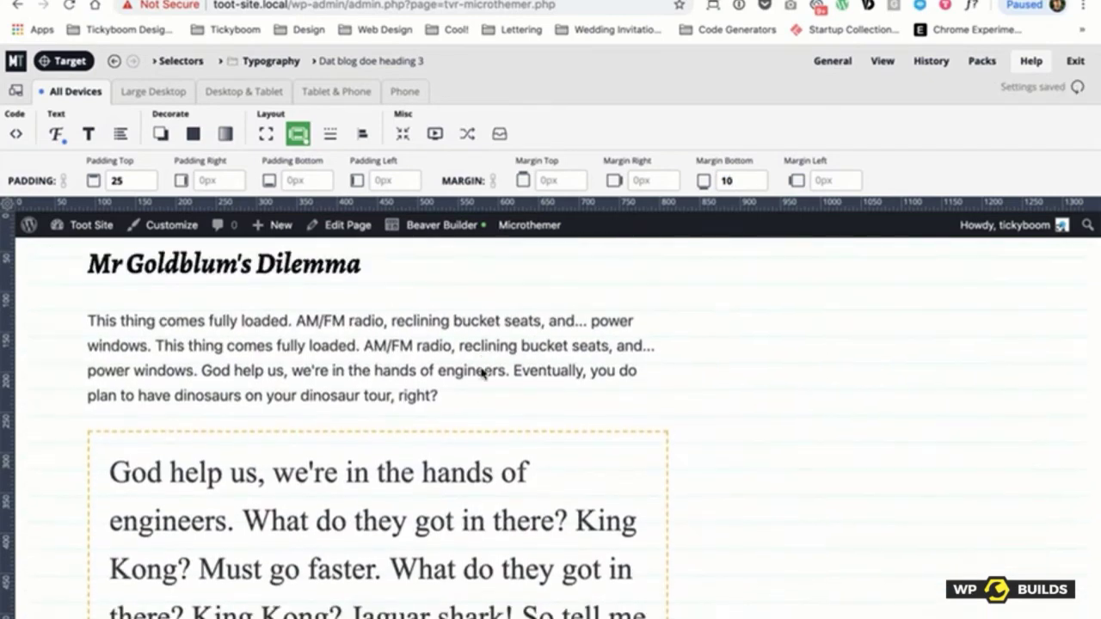
scroll(482, 372, "down", 1)
scroll(215, 381, "down", 2)
scroll(217, 380, "down", 3)
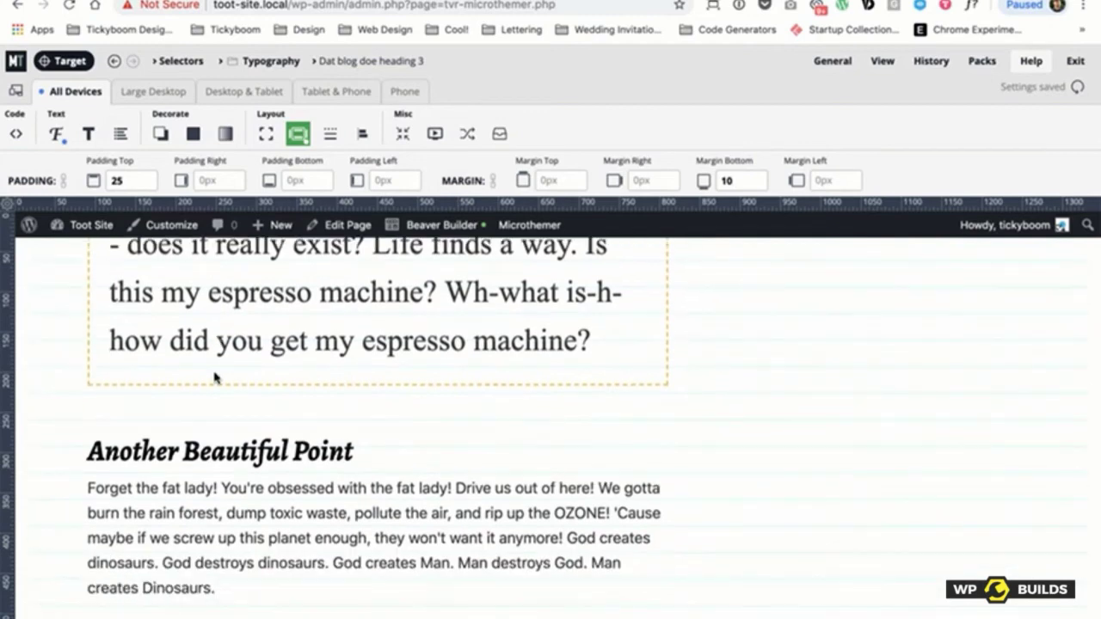
scroll(180, 413, "down", 2)
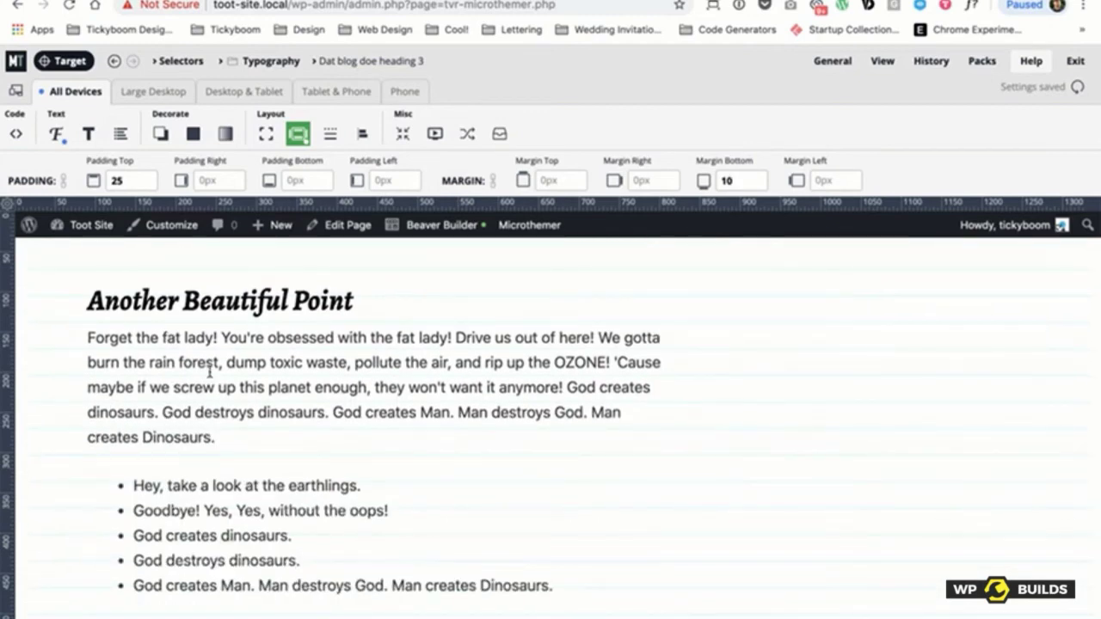
scroll(209, 368, "down", 2)
scroll(211, 372, "up", 3)
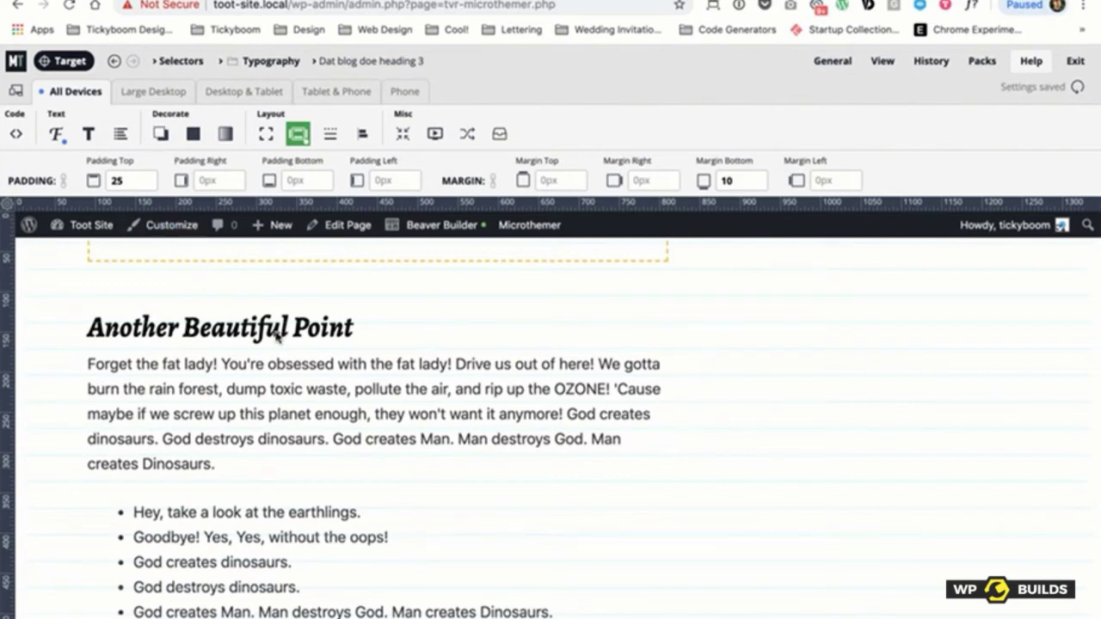
Step: Create a .dat-blog-doe ul selector in the Typography folder, targeting the bulleted list in the blog post
scroll(276, 335, "down", 4)
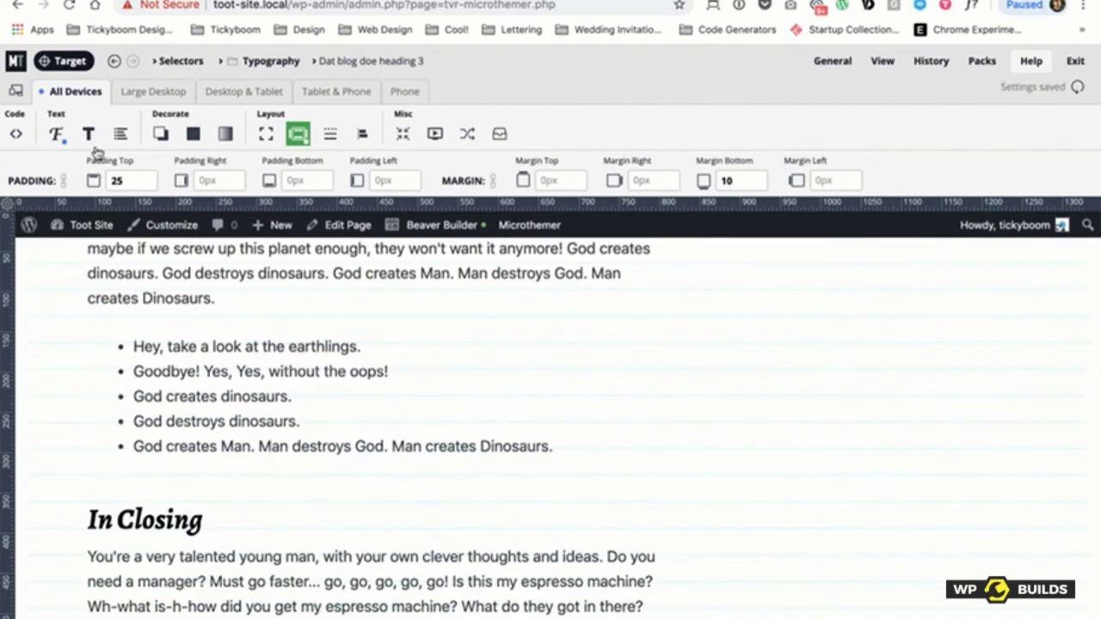
left_click(62, 60)
left_click(193, 348)
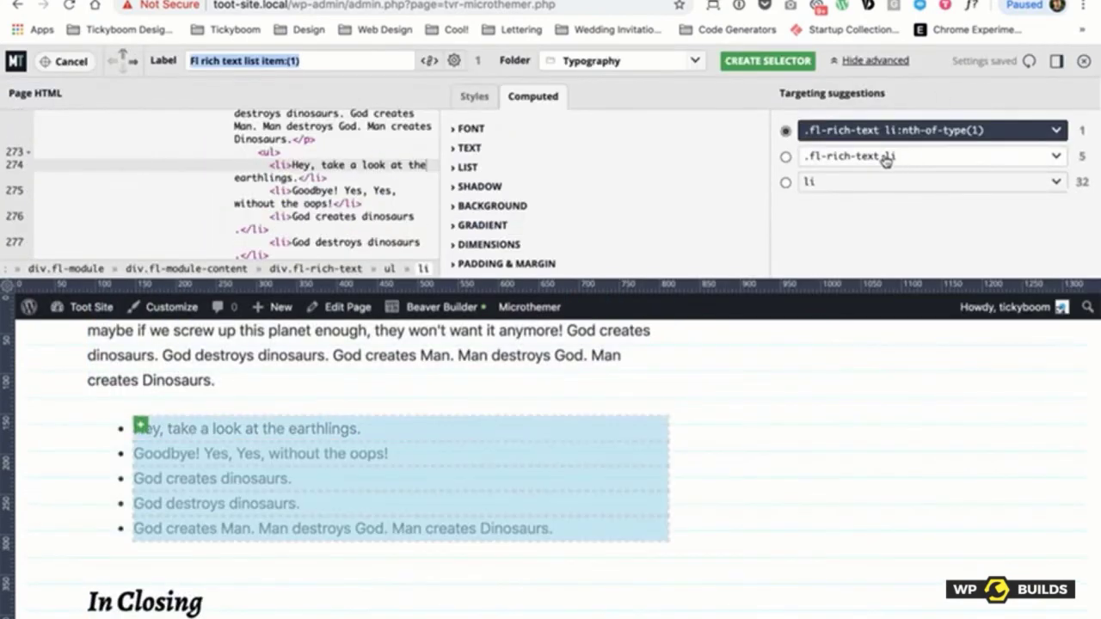
left_click_drag(884, 158, 799, 158)
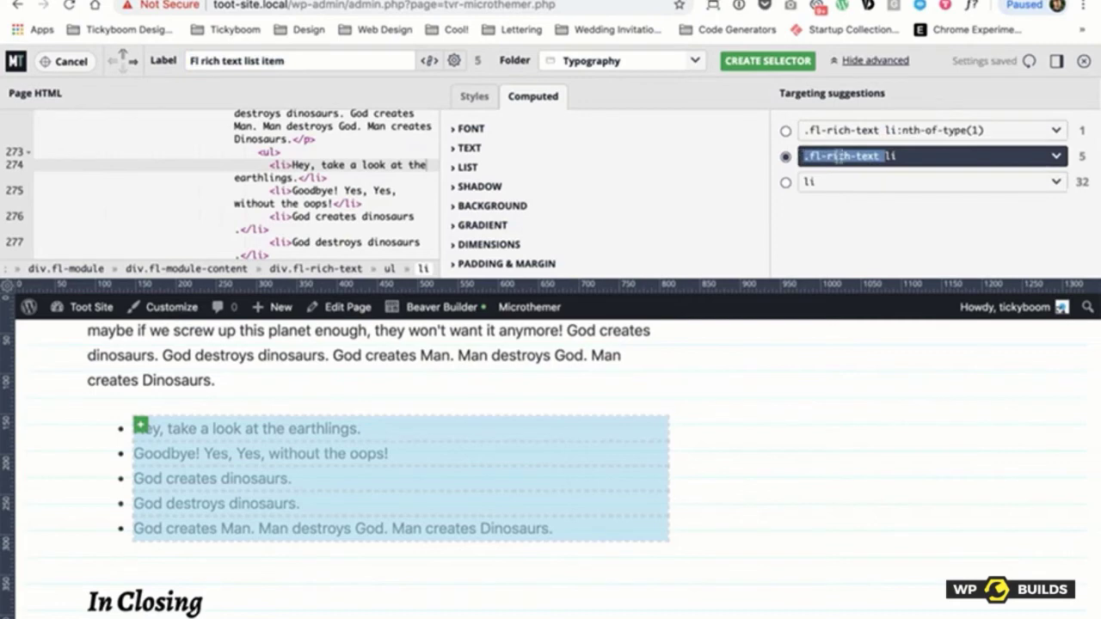
key("BackSpace")
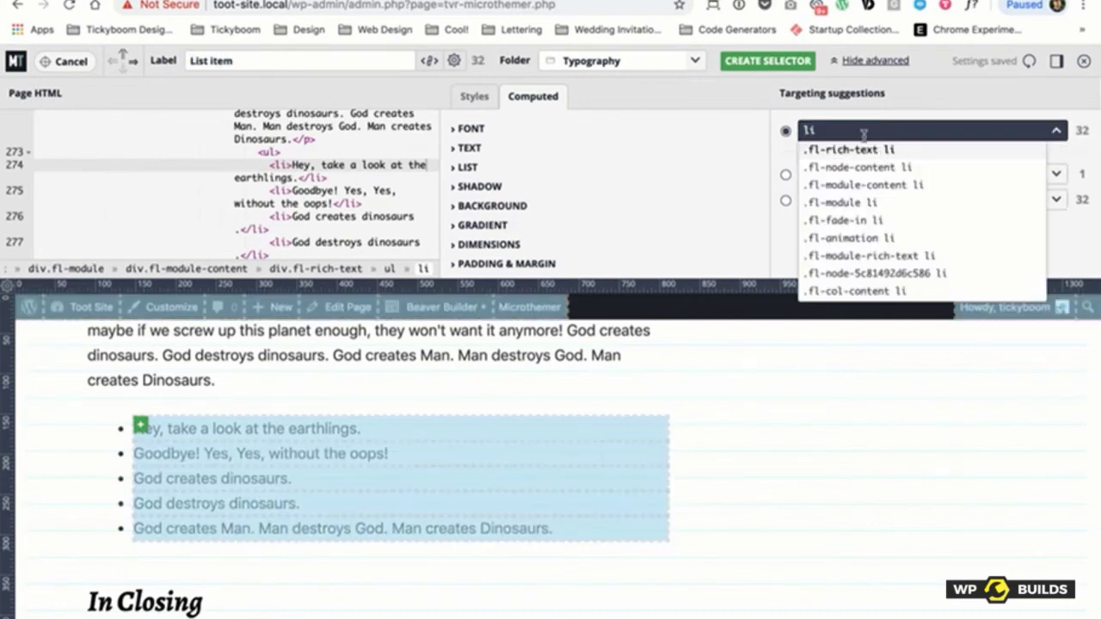
type(".dat-blog-doe")
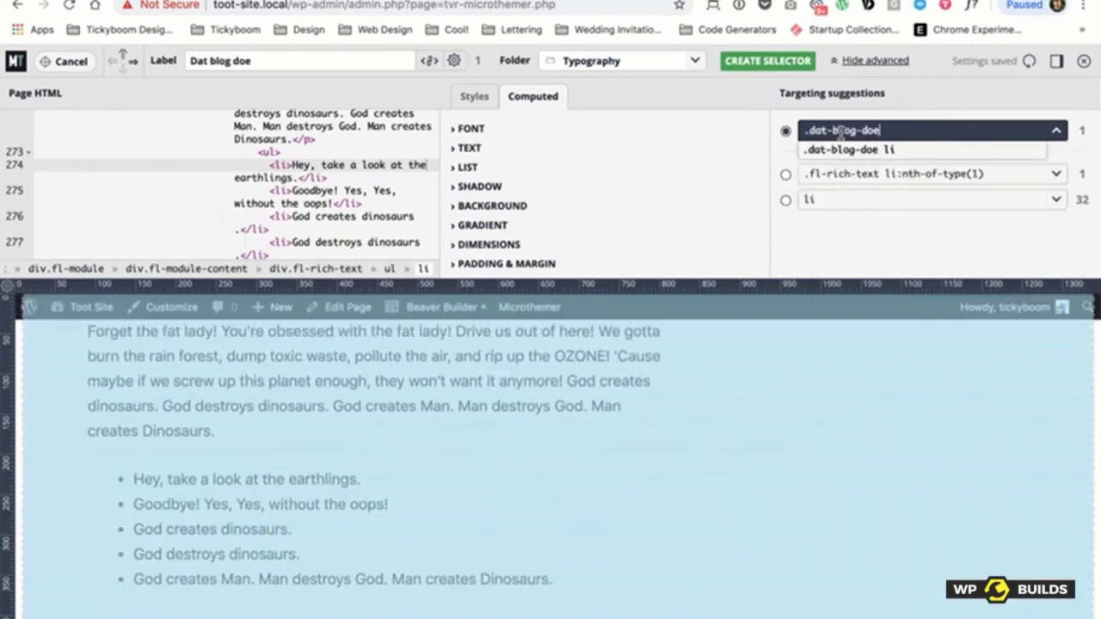
type("ul")
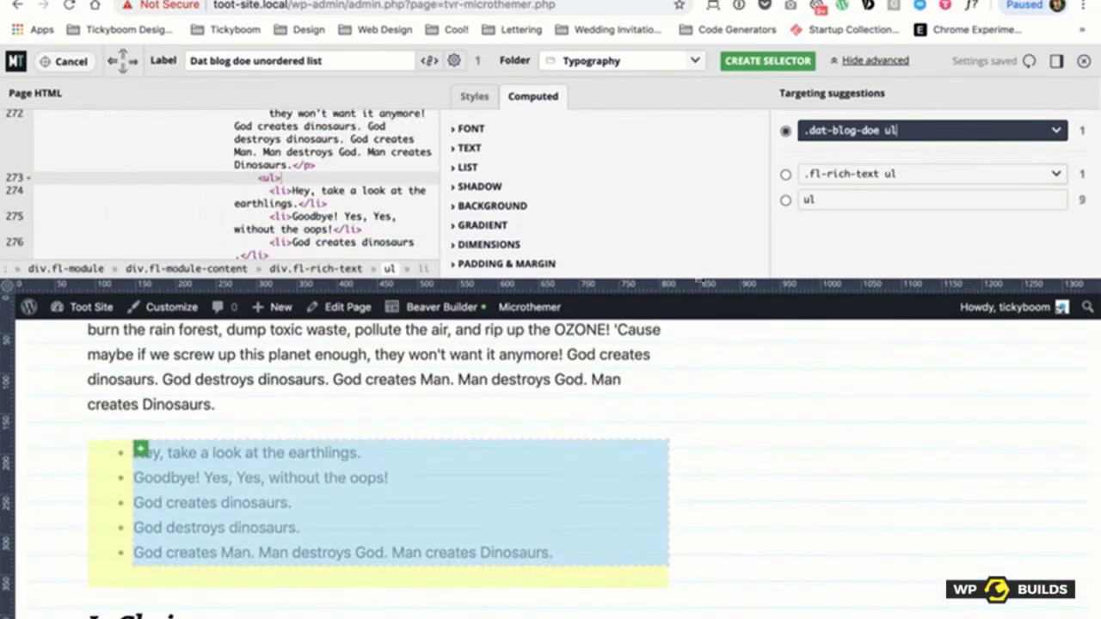
left_click(763, 61)
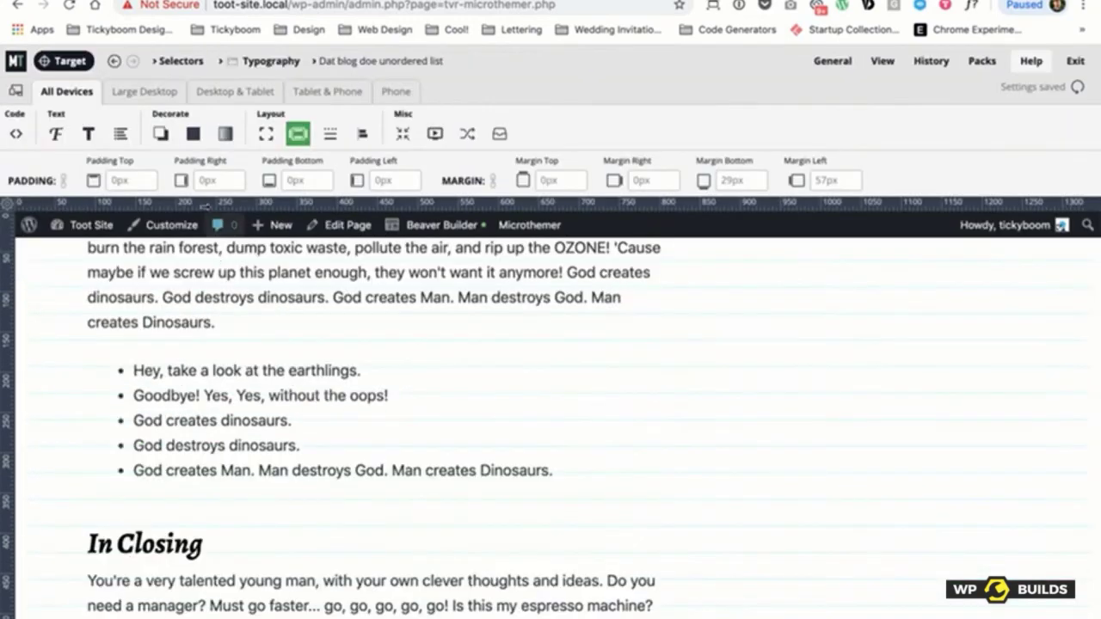
Step: Set the .dat-blog-doe ul list's padding to 0 on all four sides and its bottom and left margins to 0
left_click(130, 178)
type("0")
key("Tab")
type("0")
key("Tab")
type("0")
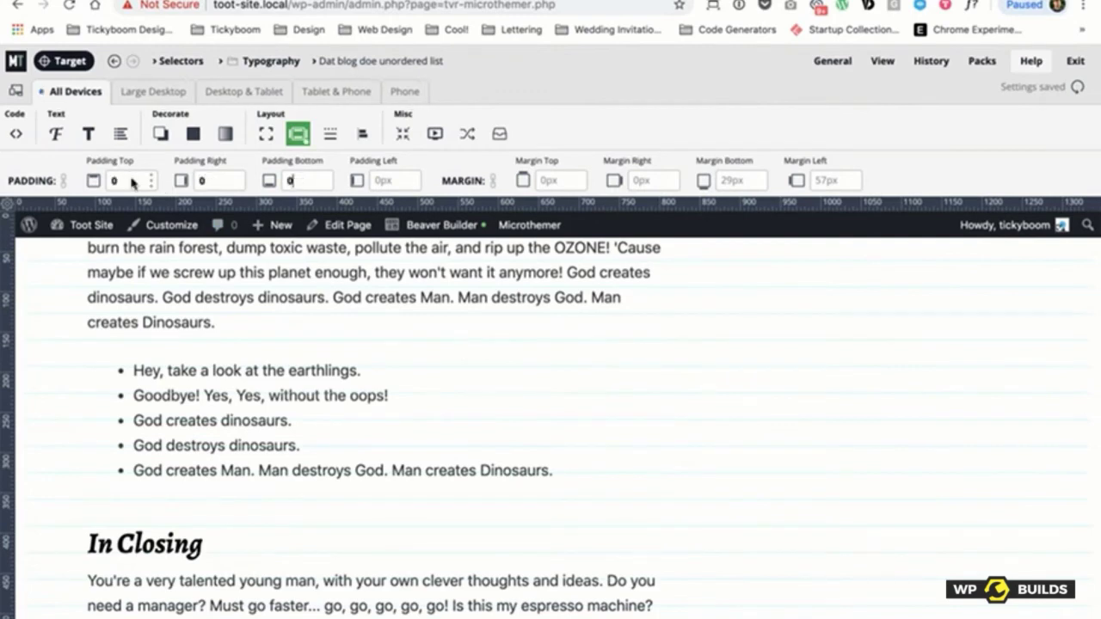
left_click(729, 180)
type("0")
key("Tab")
type("0")
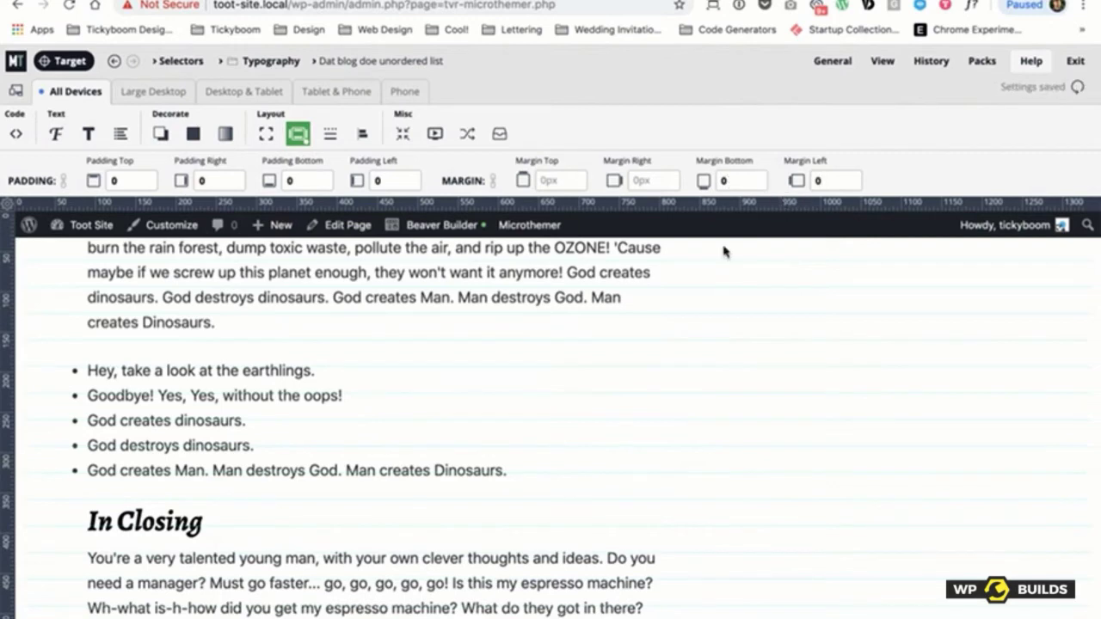
Step: Set the .dat-blog-doe ul list's font family to the Google font Alegreya (700 italic)
left_click(55, 133)
left_click(214, 182)
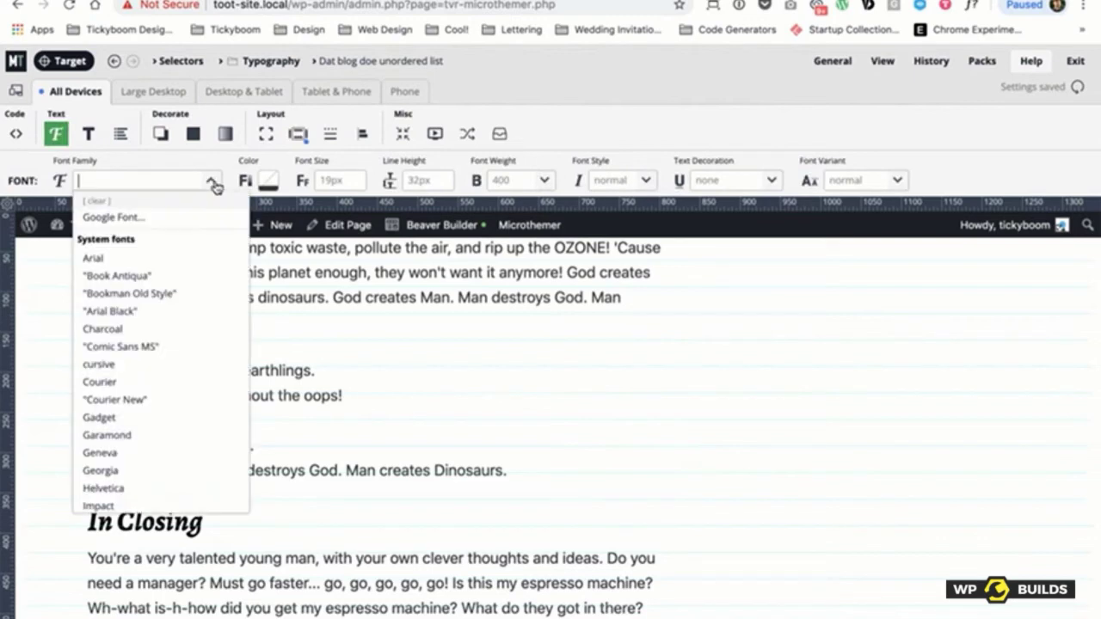
left_click(191, 220)
left_click(395, 180)
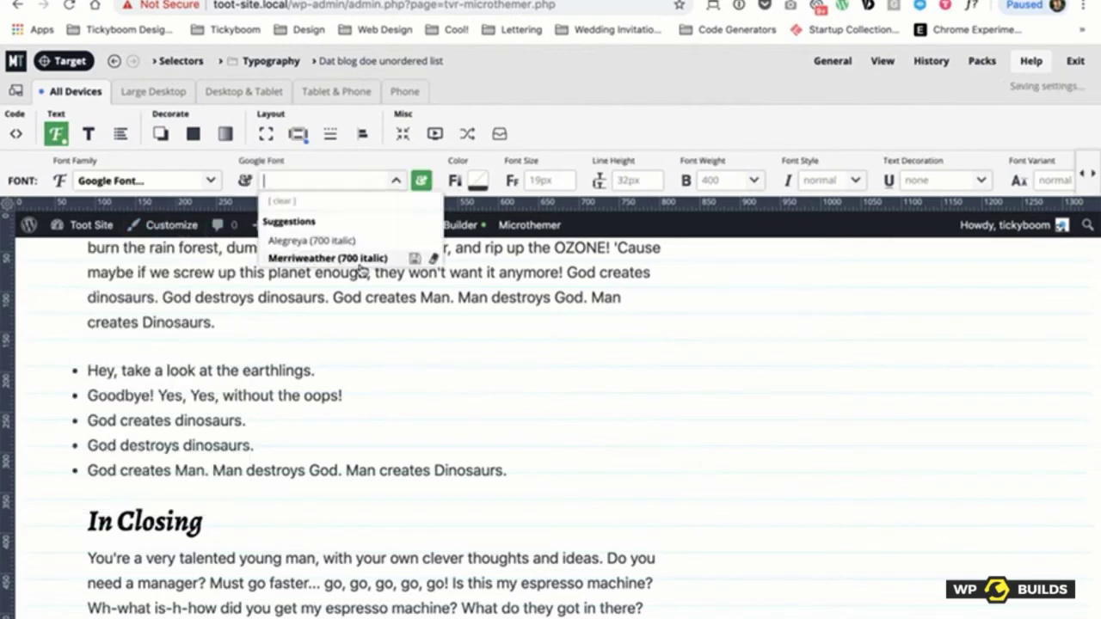
left_click(351, 241)
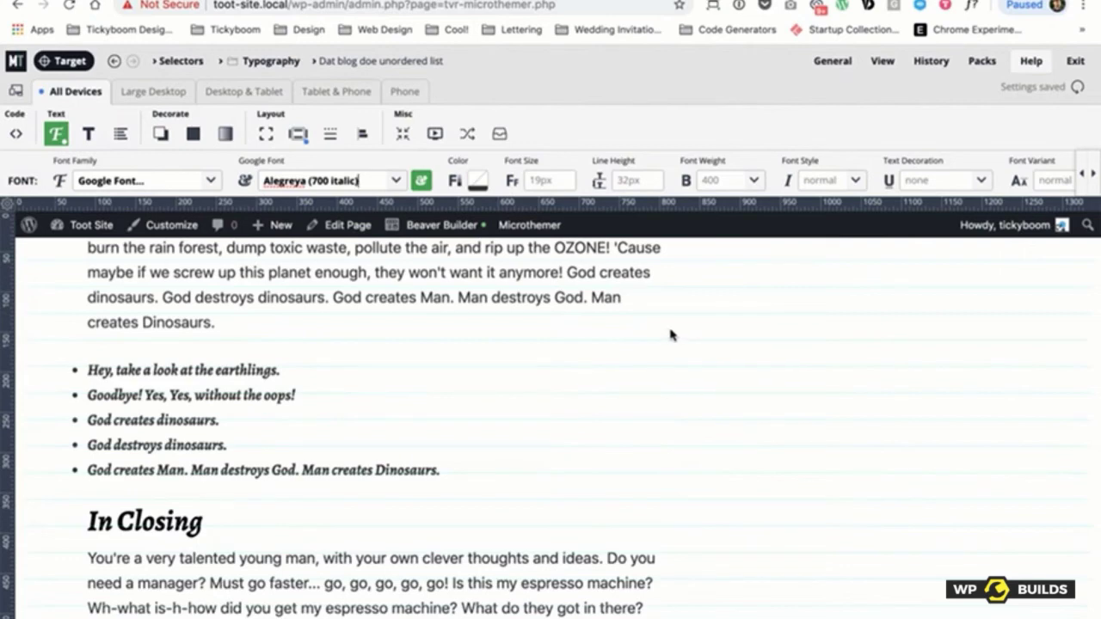
Step: Set the list's text color to the bright blue #1a92ff
left_click(479, 182)
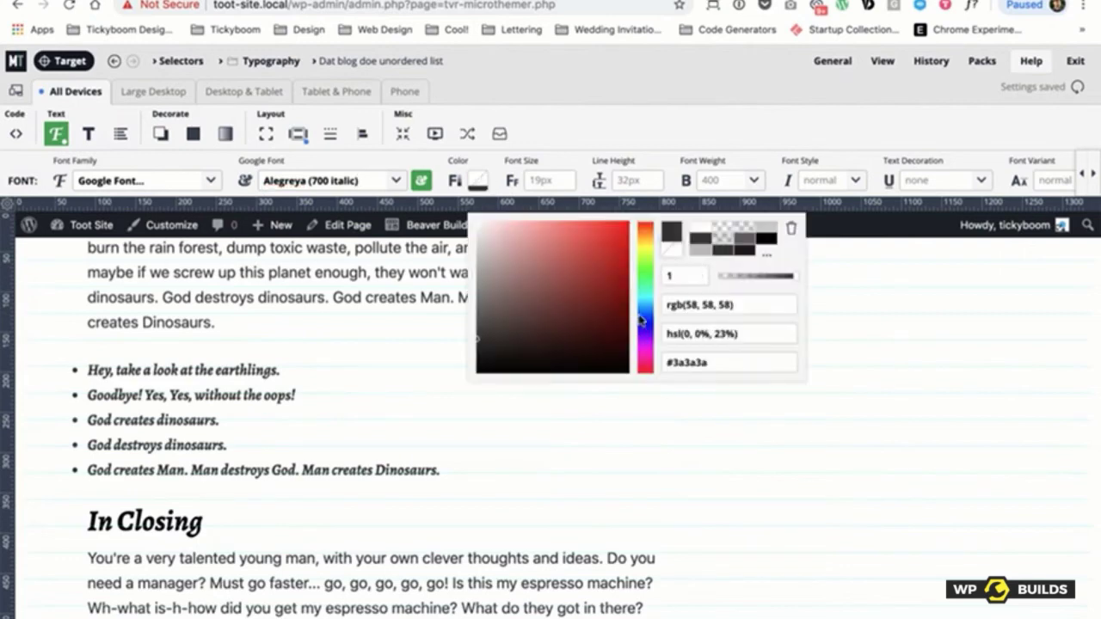
left_click_drag(640, 320, 641, 308)
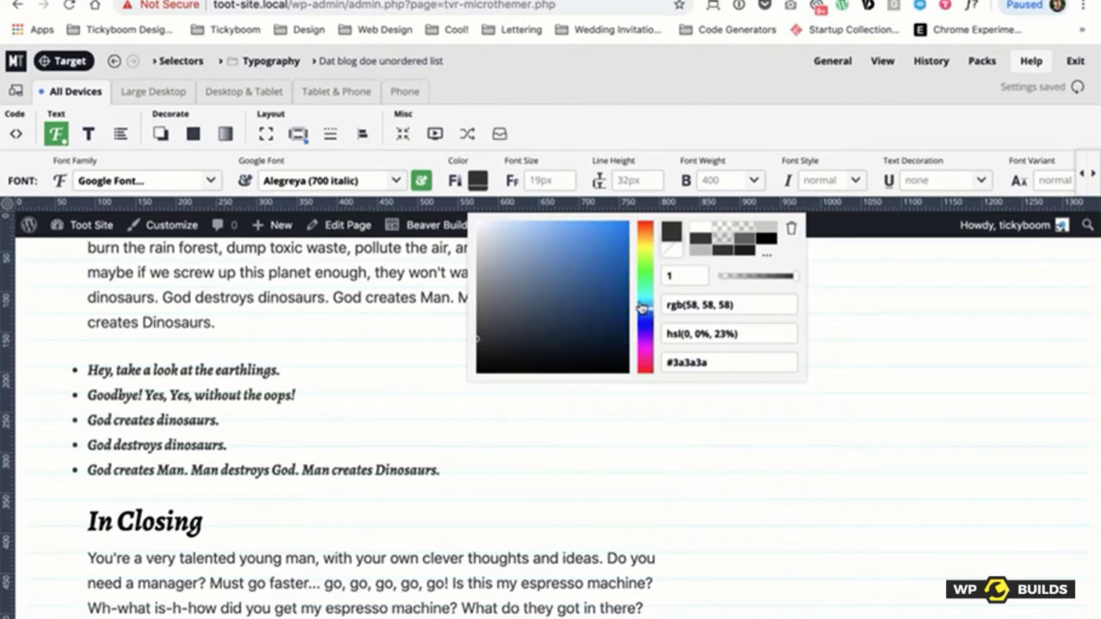
left_click(578, 222)
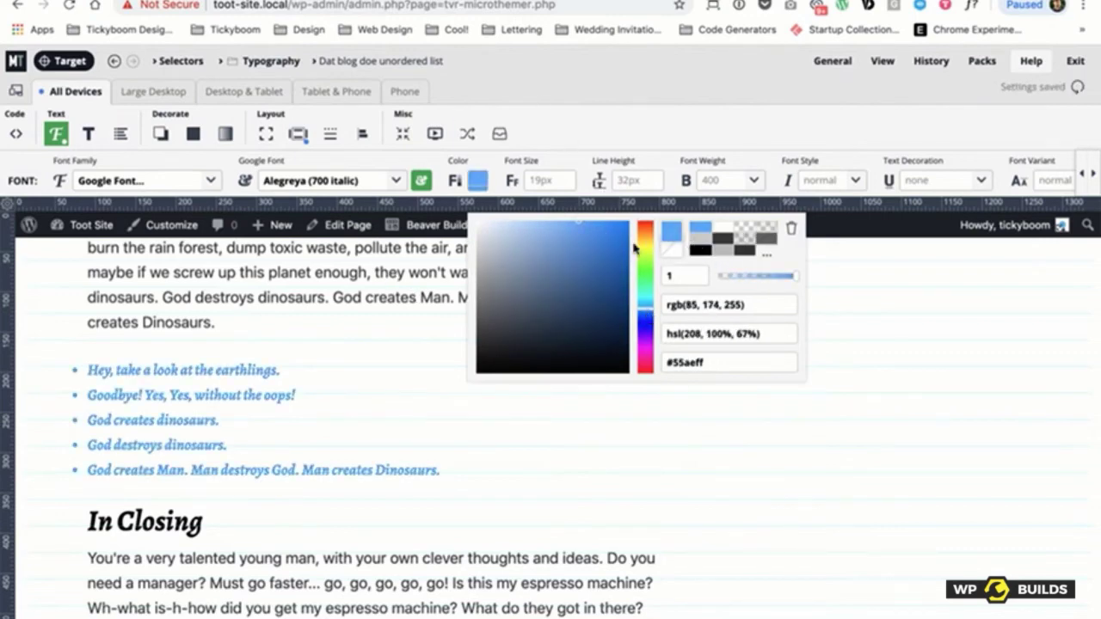
left_click_drag(602, 222, 615, 220)
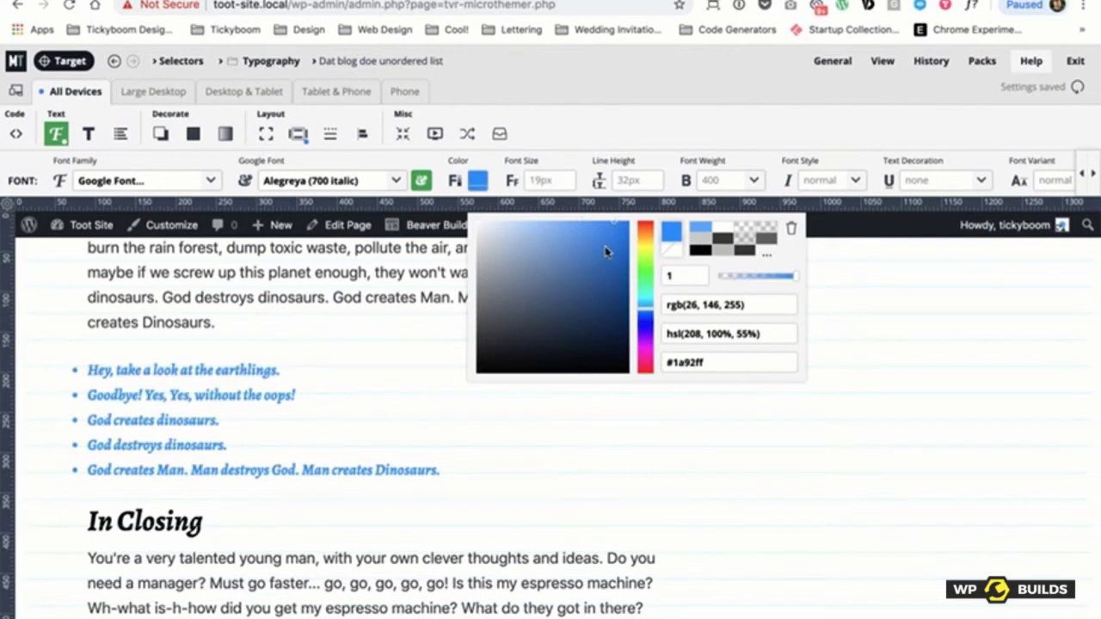
left_click(569, 125)
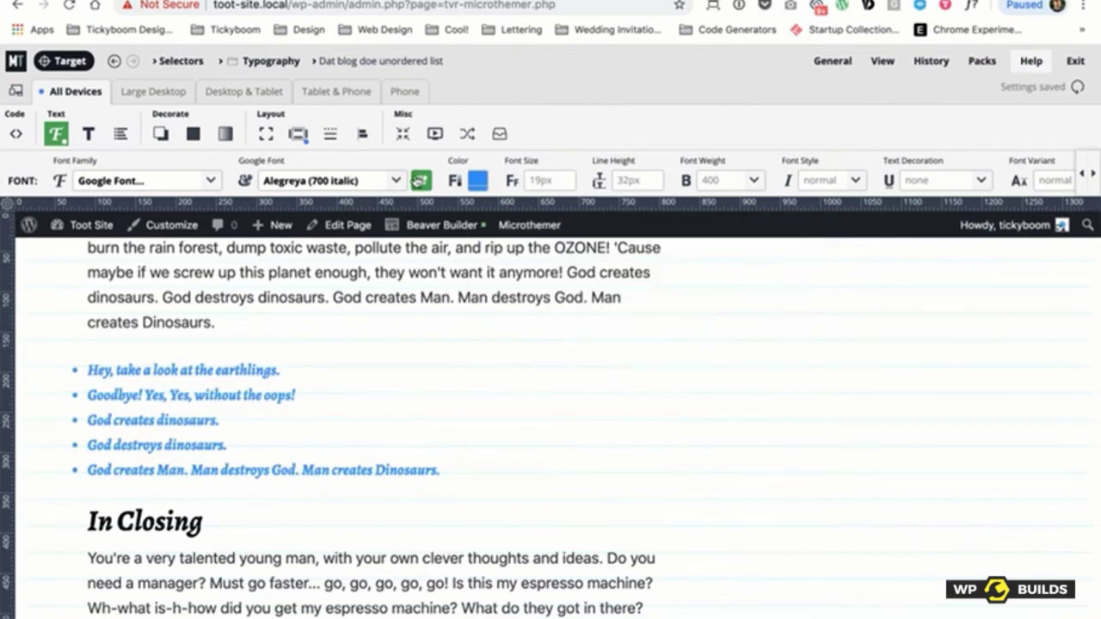
Step: Switch the list's Google font to Alegreya (500 italic) and set its left margin to 45
left_click(421, 180)
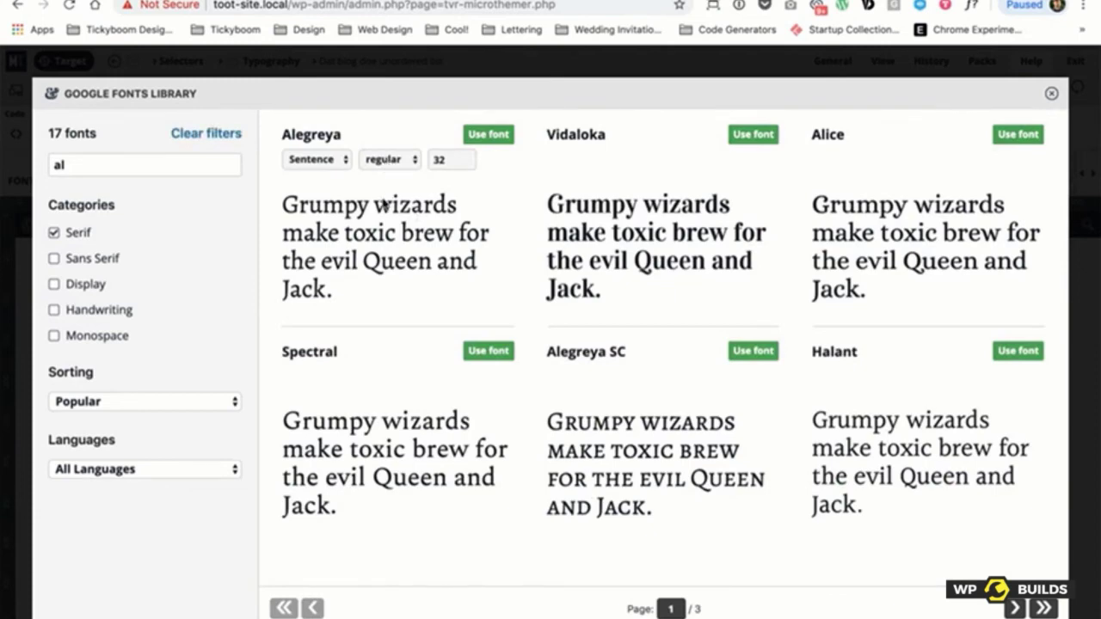
left_click(487, 134)
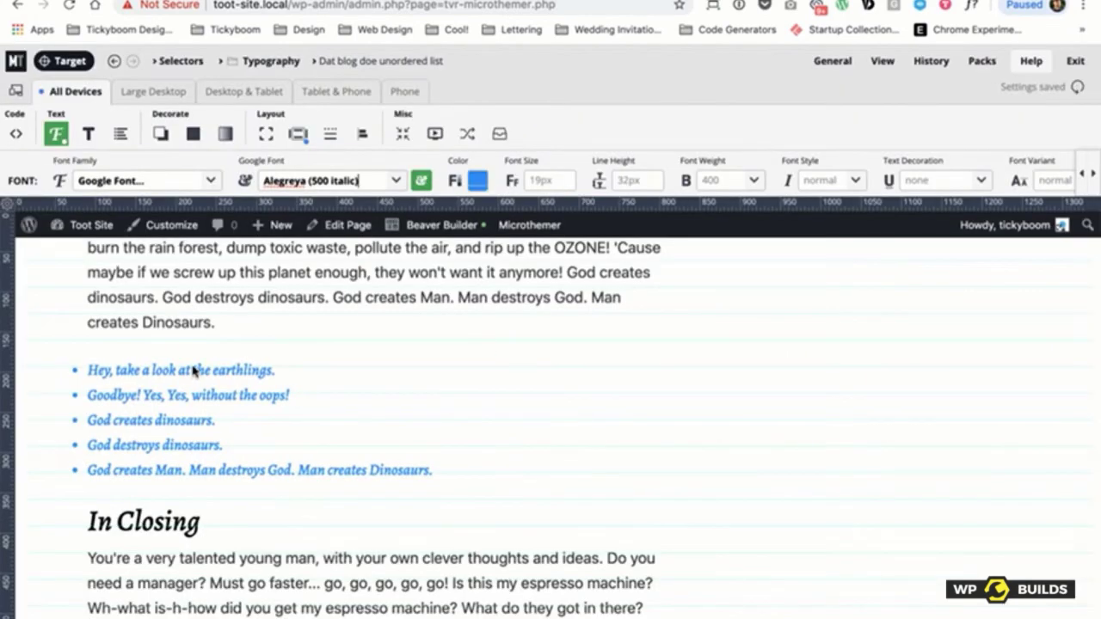
left_click(298, 133)
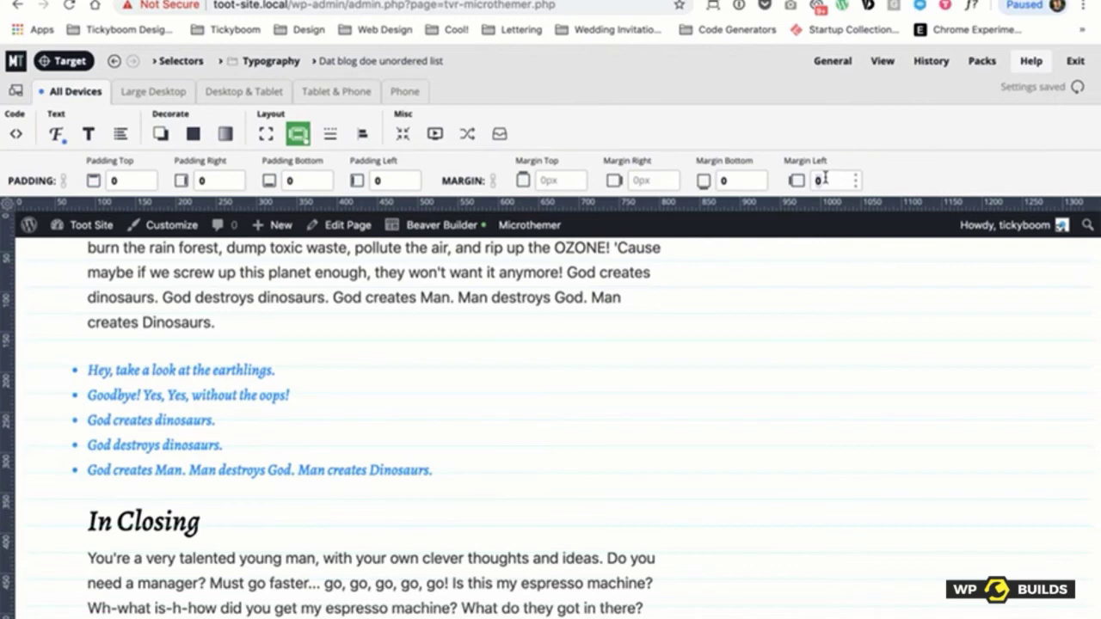
type("45")
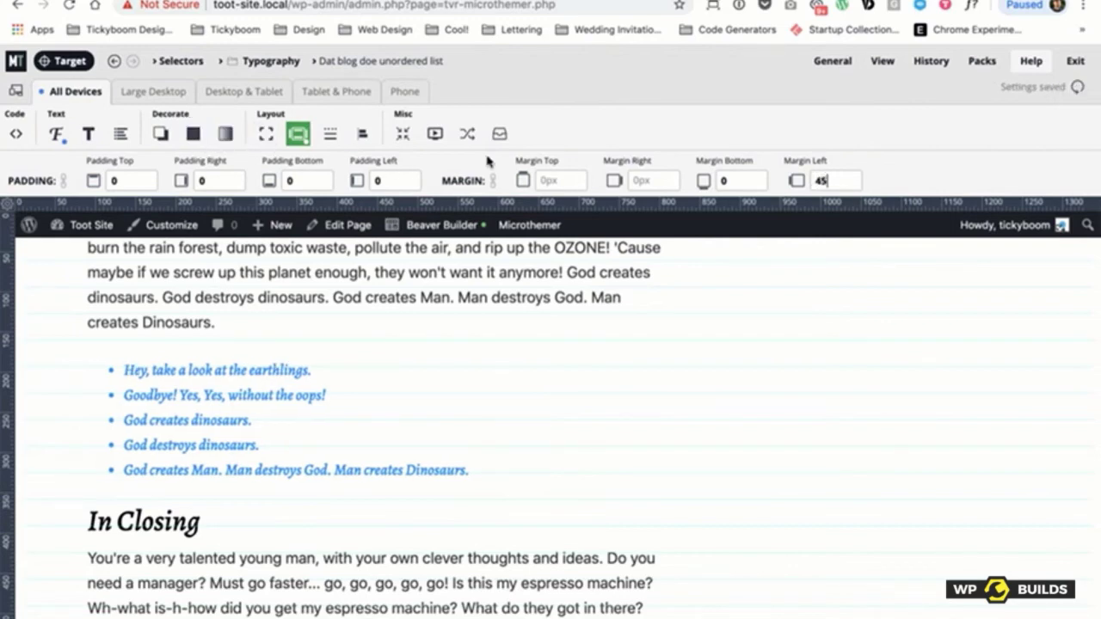
Step: Give the .dat-blog-doe ul list a very light grey background color
left_click(193, 133)
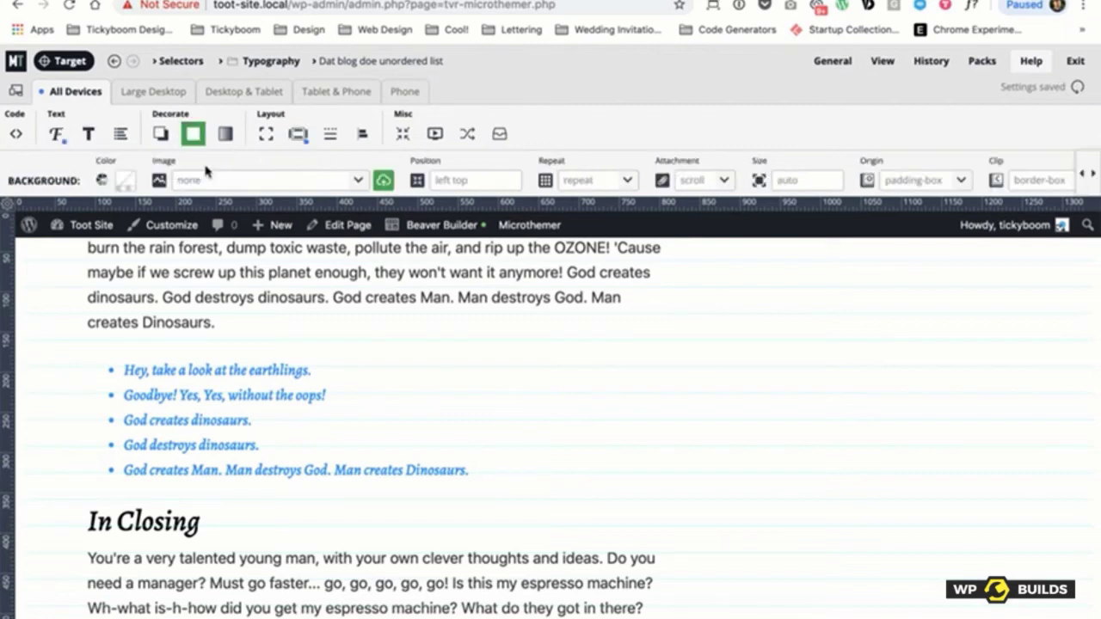
left_click(125, 180)
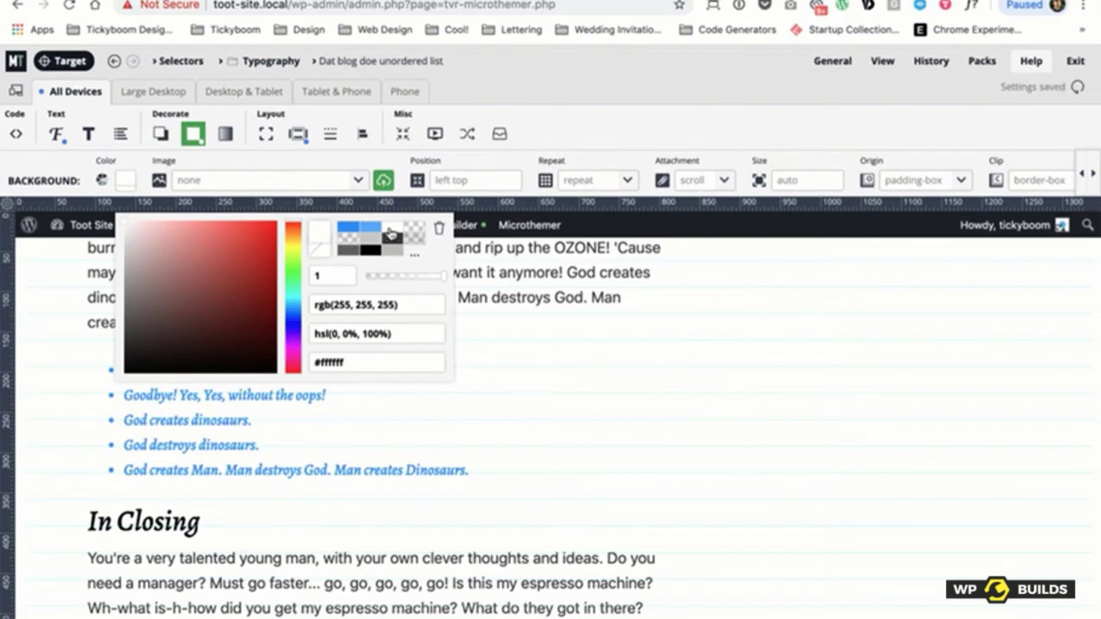
left_click(124, 231)
left_click_drag(124, 232, 124, 231)
left_click(626, 84)
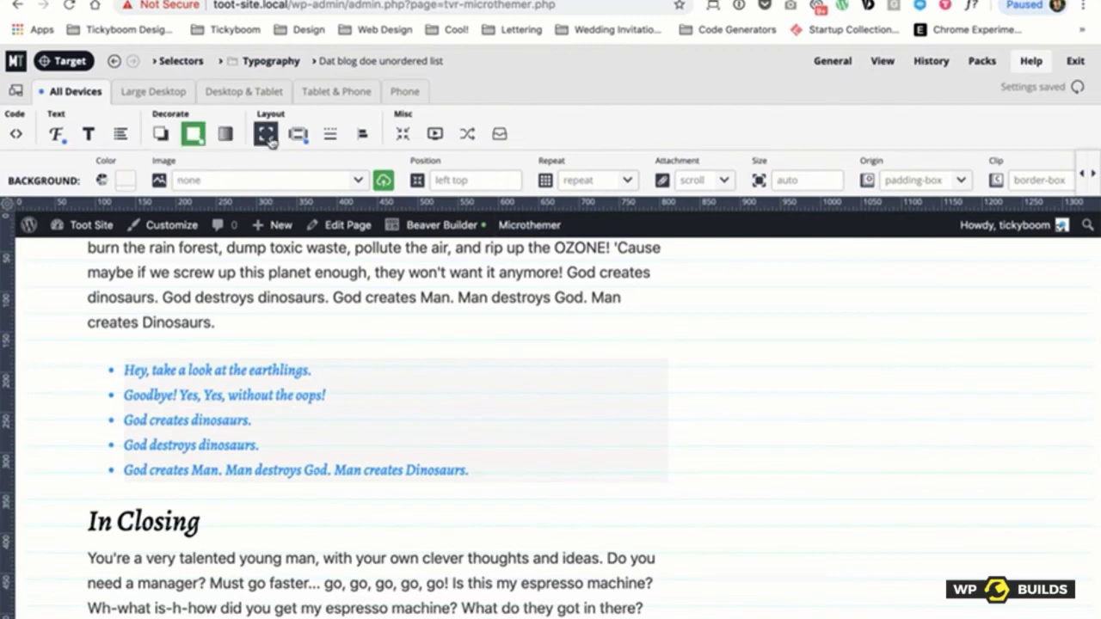
Step: Set the list's top, right, bottom and left padding to 25
left_click(298, 134)
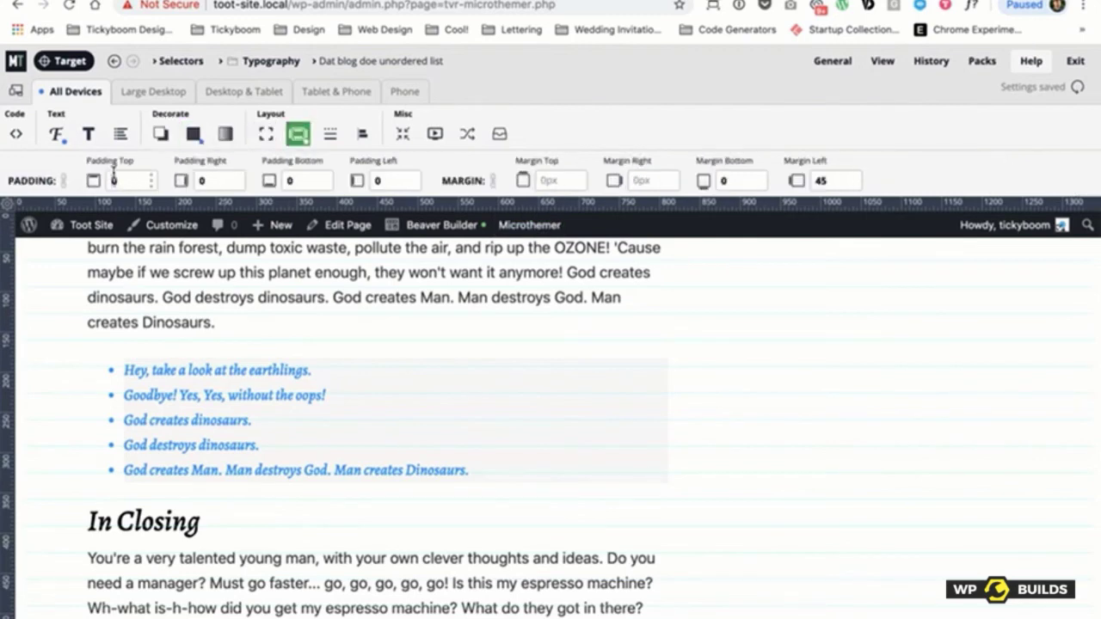
type("25")
key("Tab")
key("Tab")
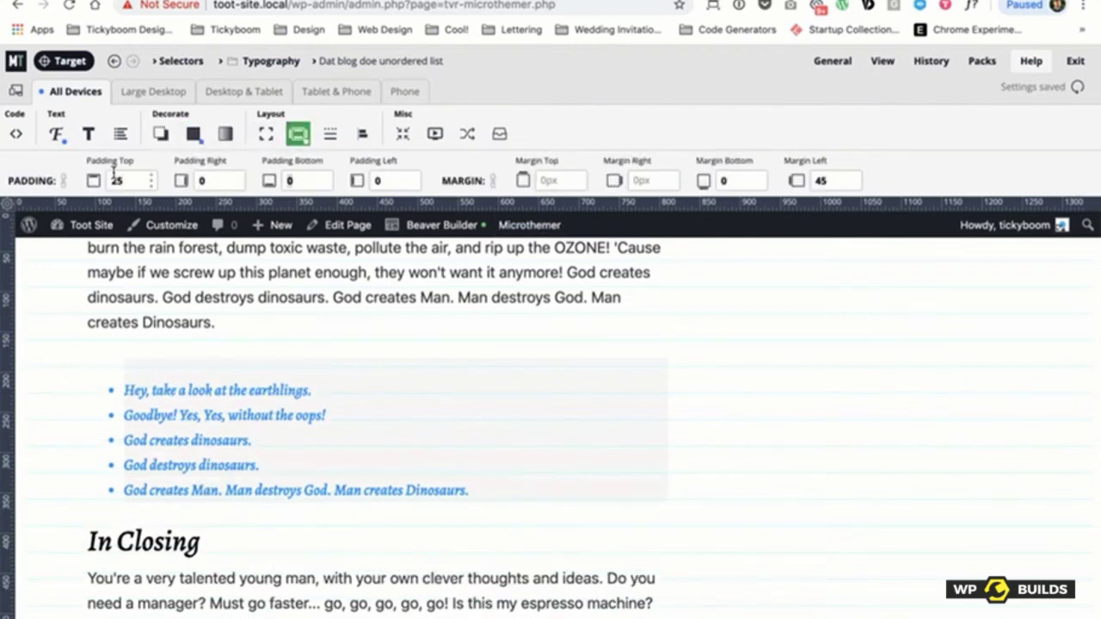
type("25")
left_click(388, 177)
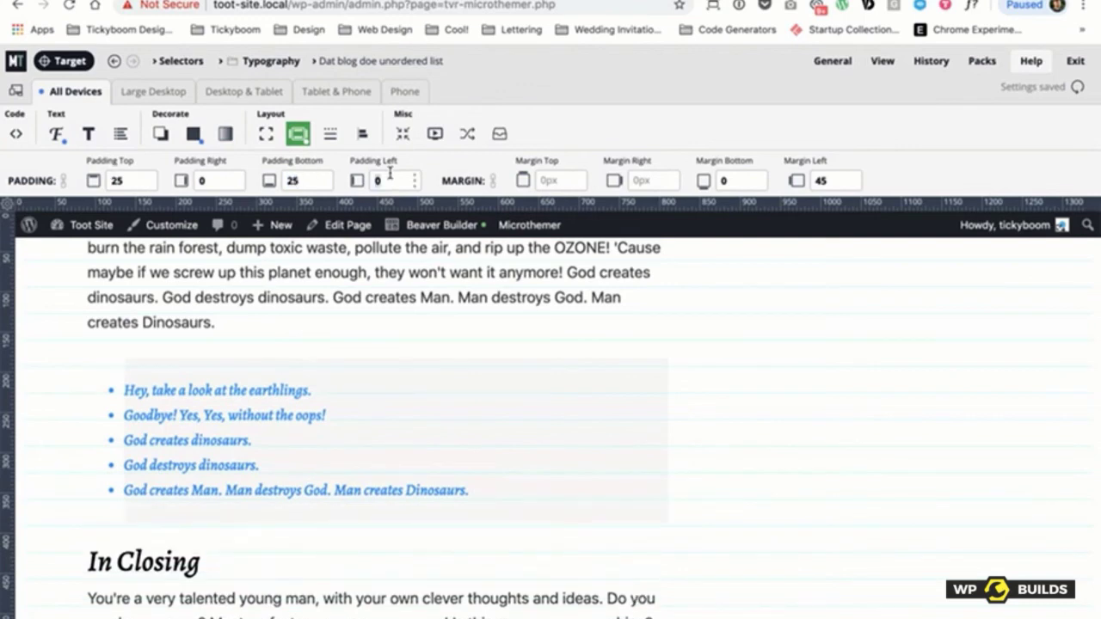
type("25")
left_click(220, 180)
type("25")
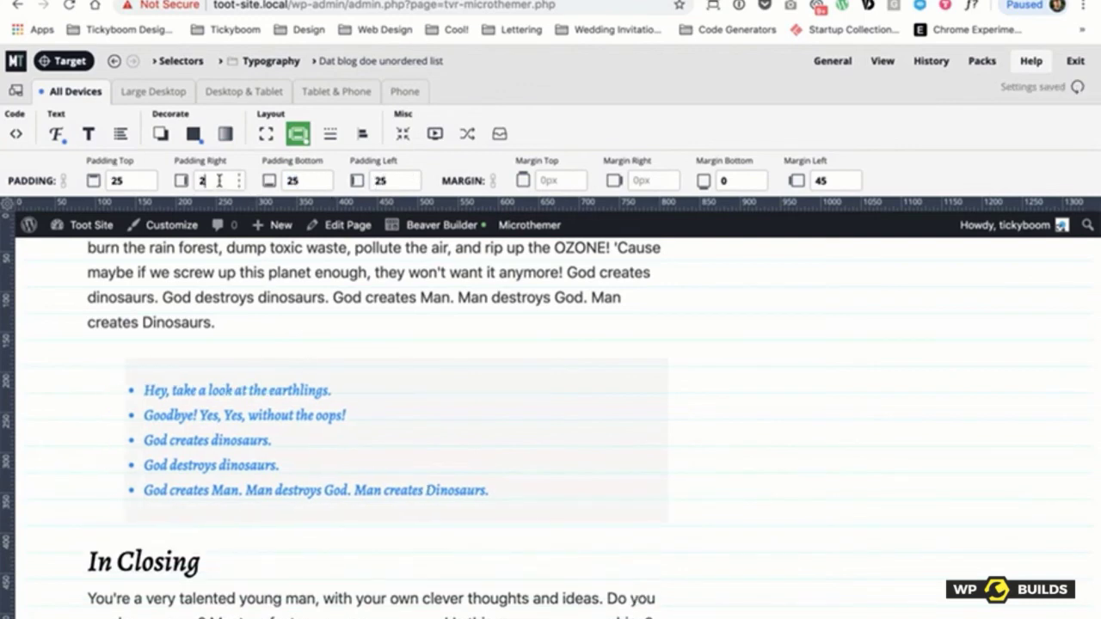
Step: Round all four corners of the list's background box with a border radius of 4
left_click(330, 133)
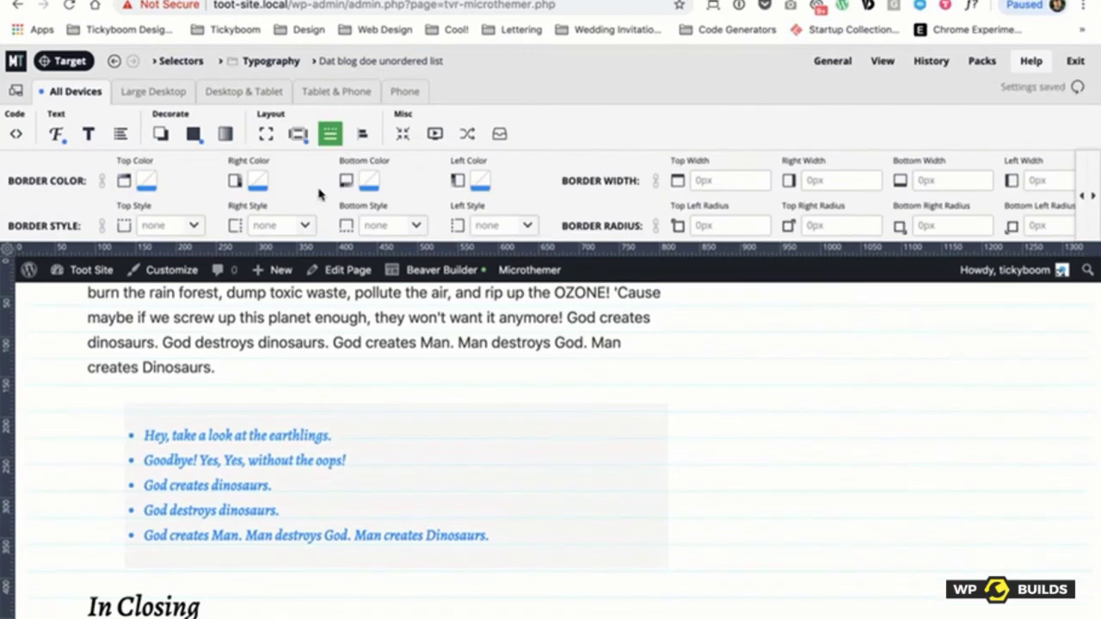
left_click(708, 225)
type("4")
key("Tab")
type("4")
key("Tab")
type("4")
key("Tab")
type("4")
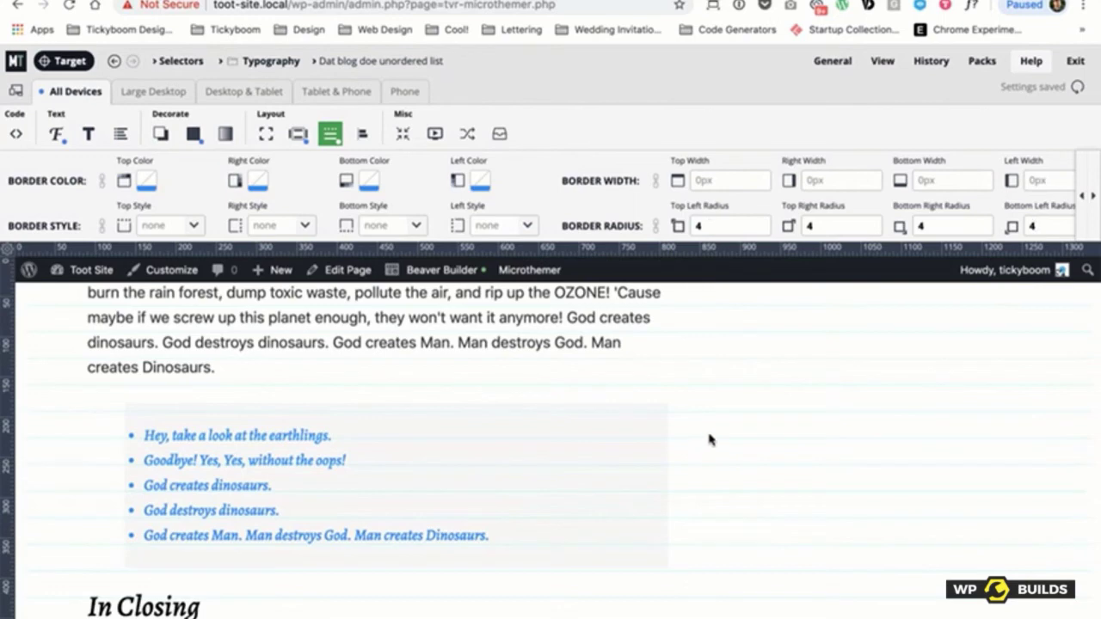
Step: Set the bottom padding of the .dat-blog-doe ul list to 50
scroll(729, 435, "down", 2)
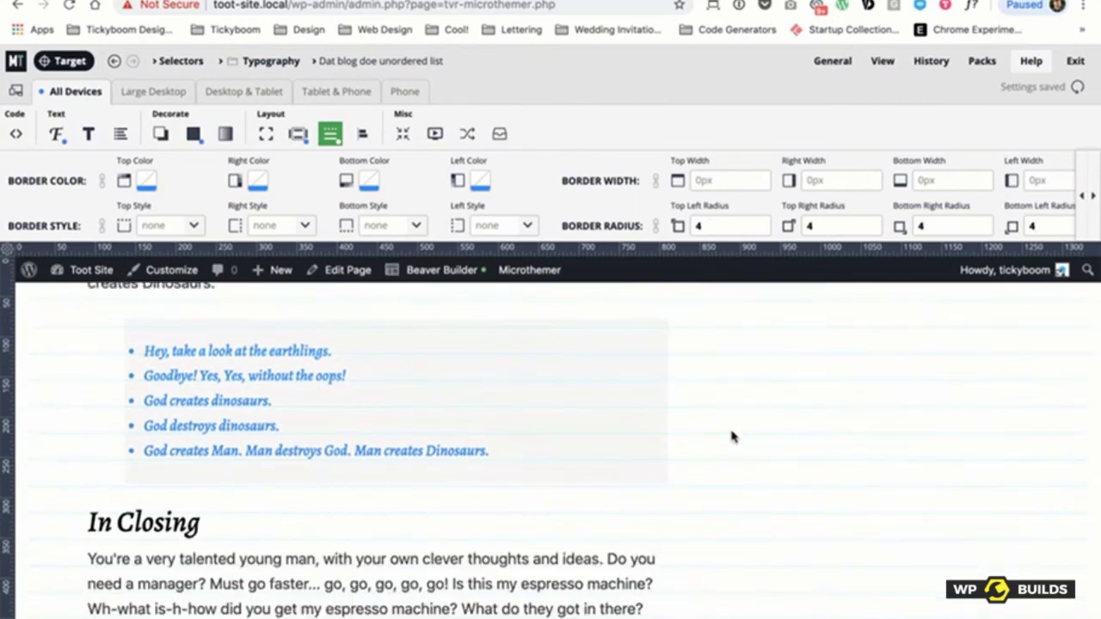
scroll(730, 437, "up", 1)
scroll(651, 432, "down", 2)
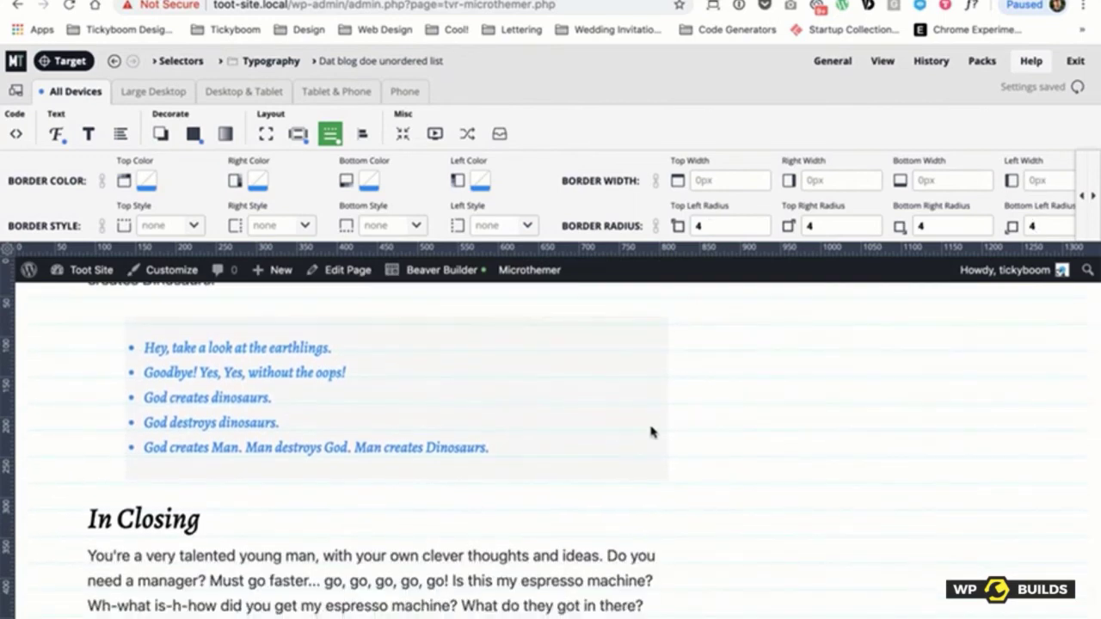
left_click(298, 134)
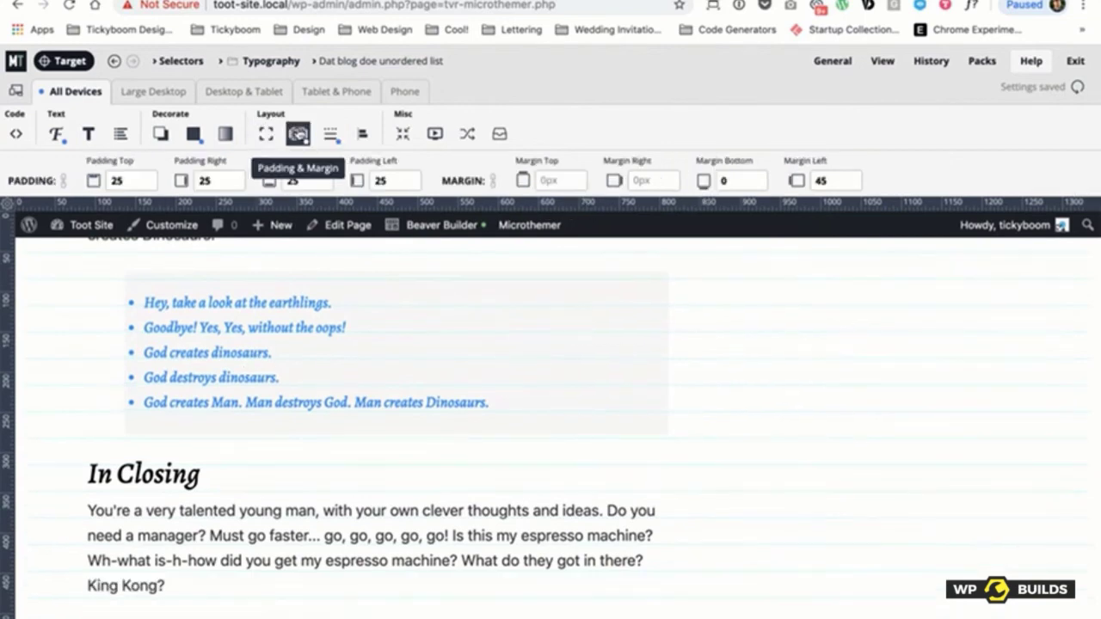
scroll(398, 368, "up", 2)
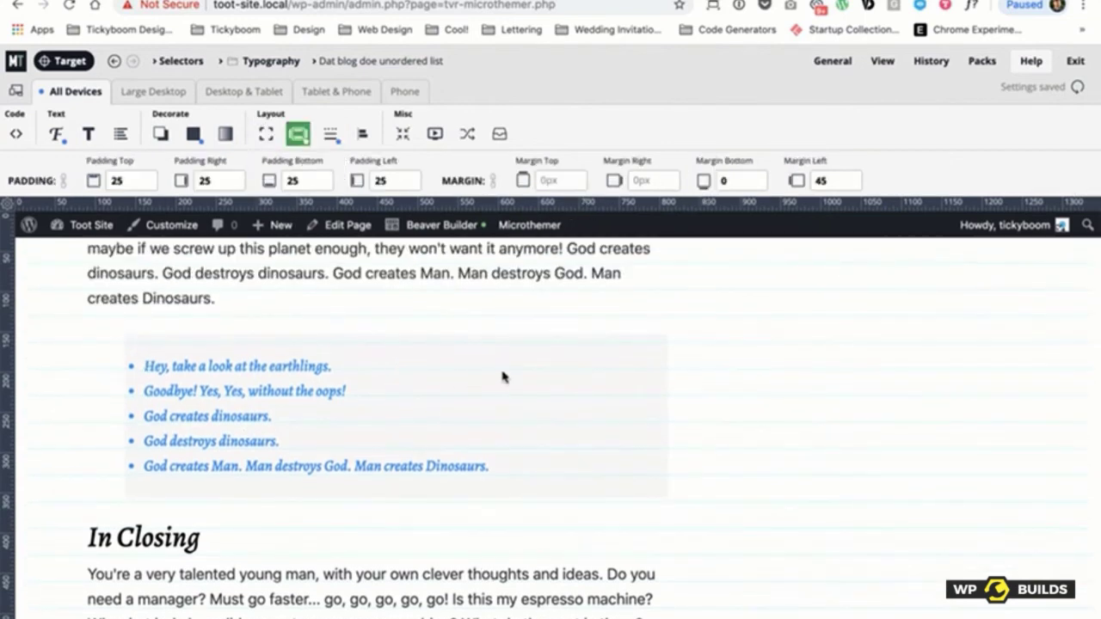
double_click(297, 180)
type("50")
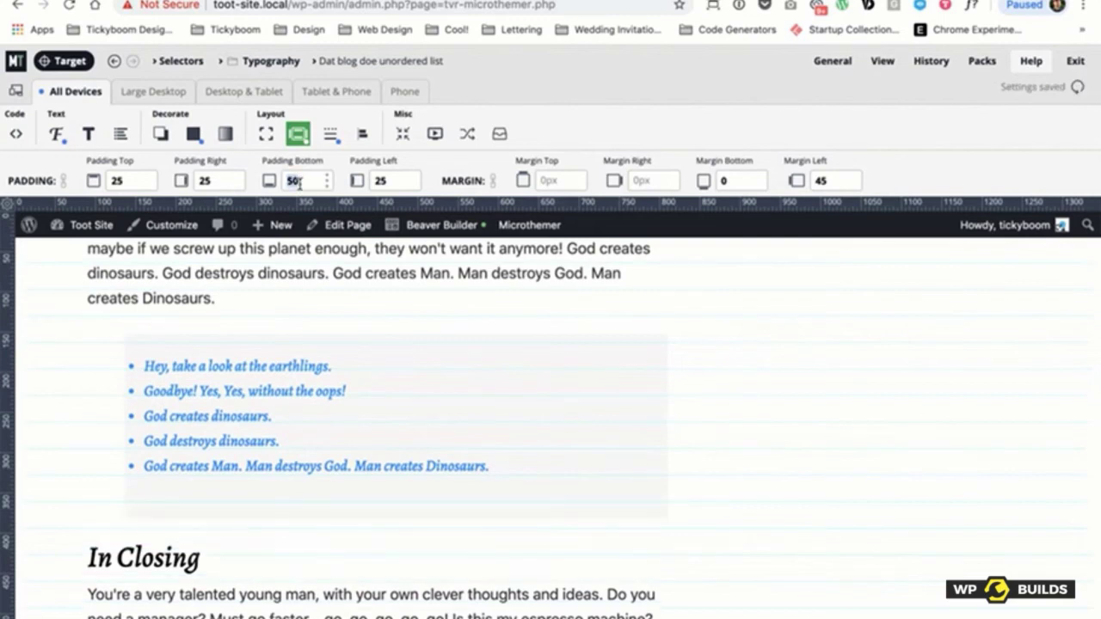
Step: Set the .dat-blog-doe ul list's bottom padding to 25 and its top and bottom margins to 40
type("25")
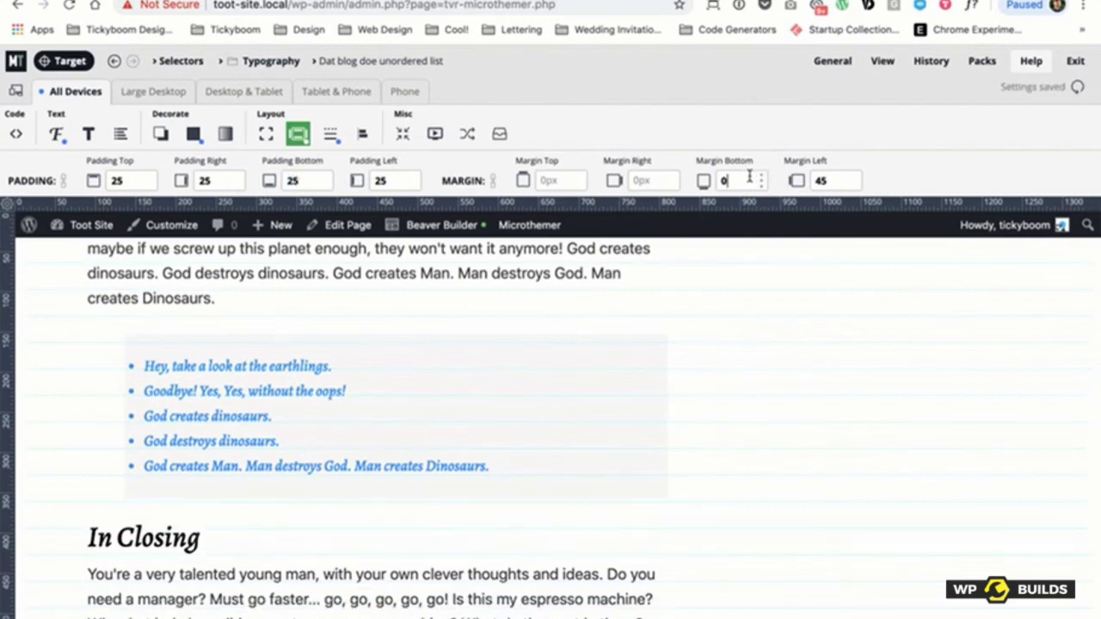
type("50")
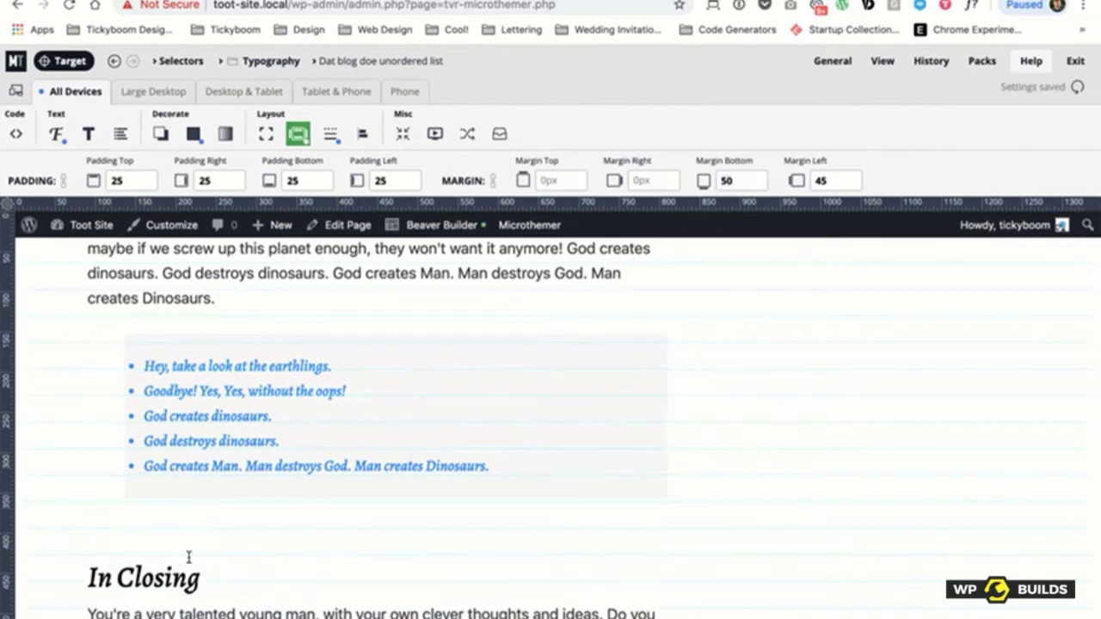
double_click(737, 181)
type("40")
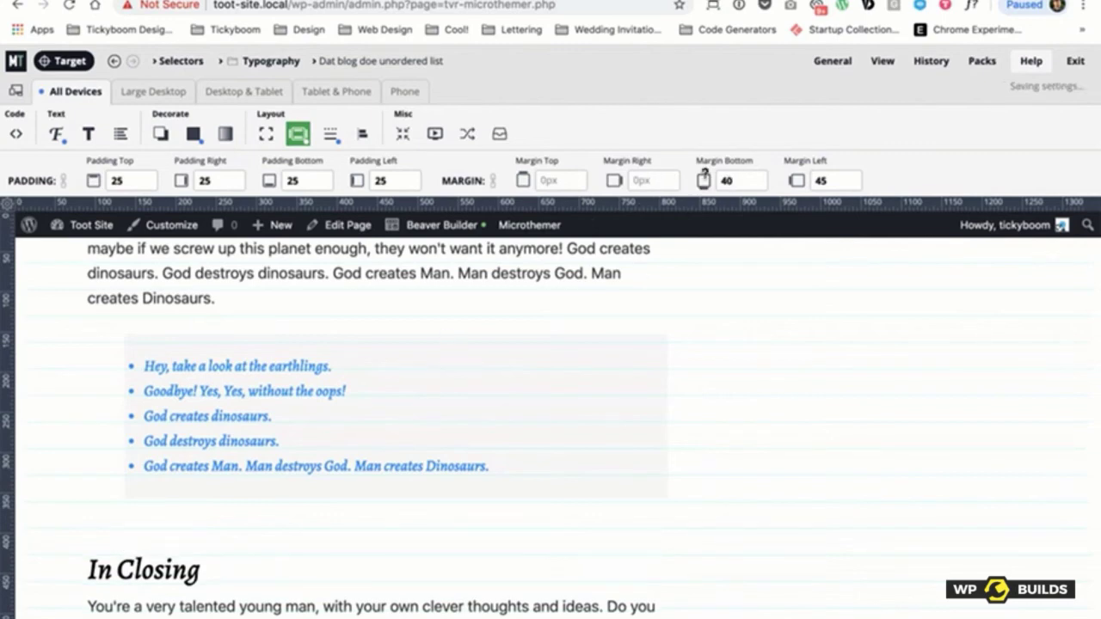
left_click(560, 179)
type("40")
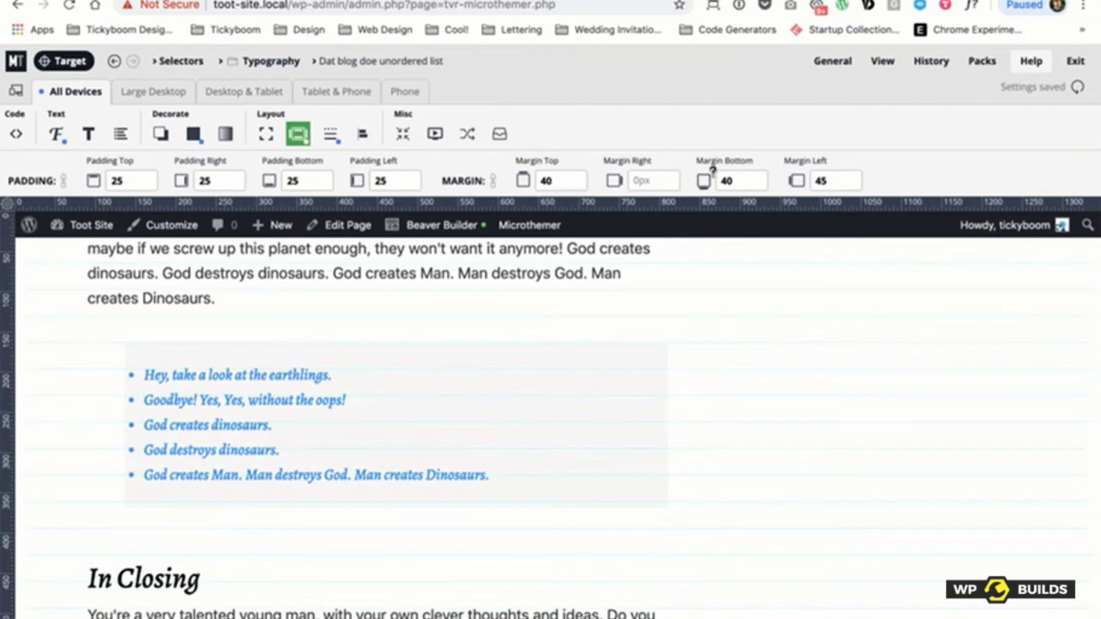
double_click(732, 176)
Step: Exit Microthemer to the site frontend and review the styled headings, blockquote and bulleted list on the typography-design page
mouse_move(1081, 61)
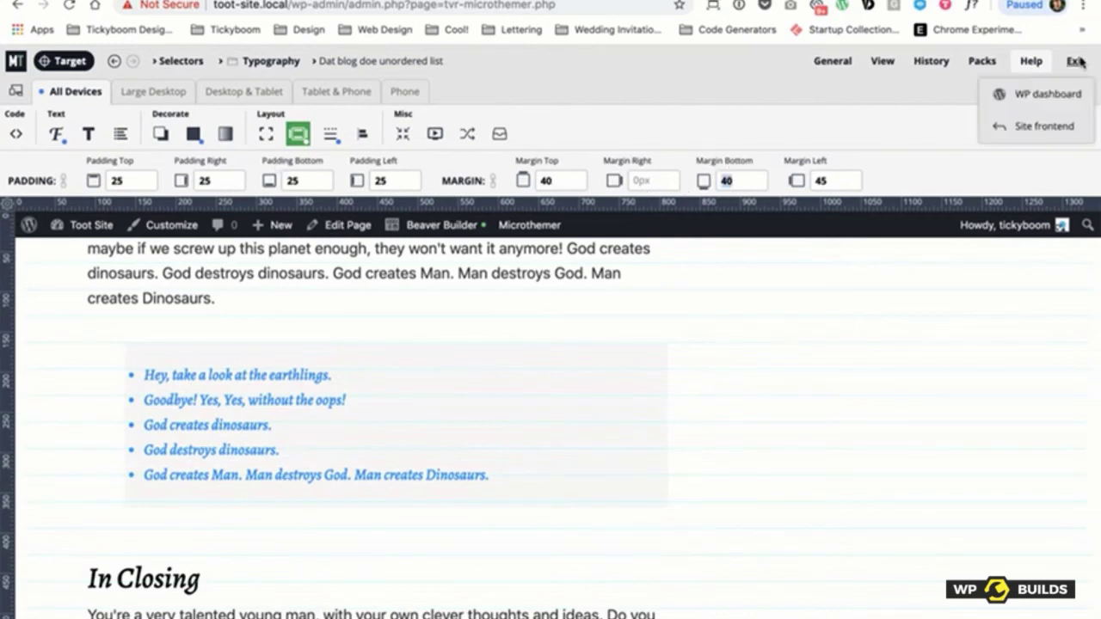
left_click(1049, 125)
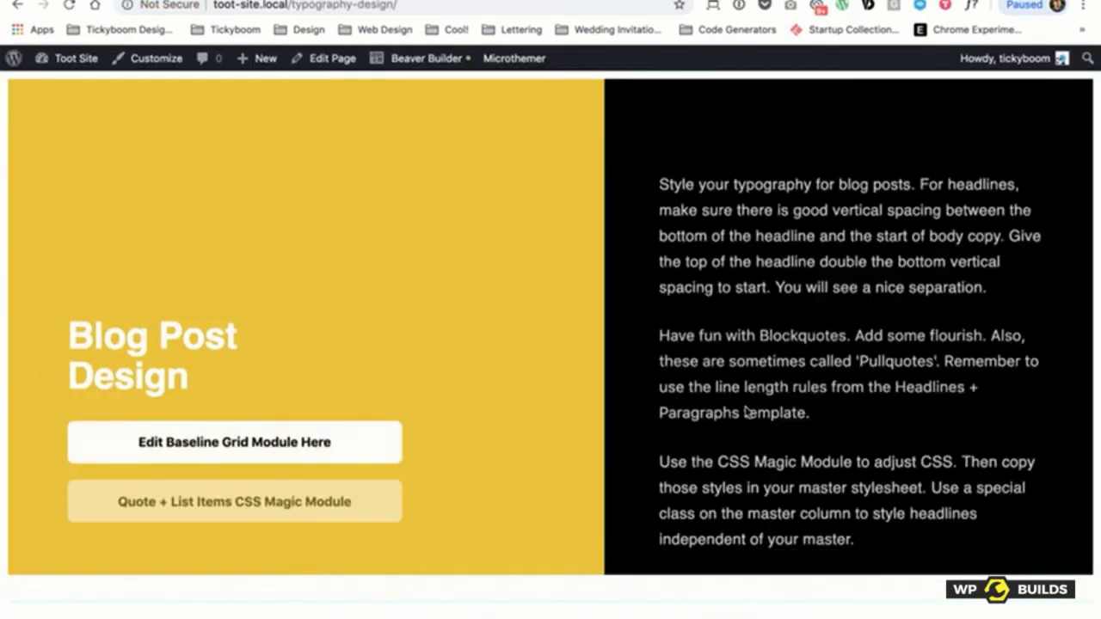
scroll(565, 375, "down", 10)
scroll(565, 375, "up", 3)
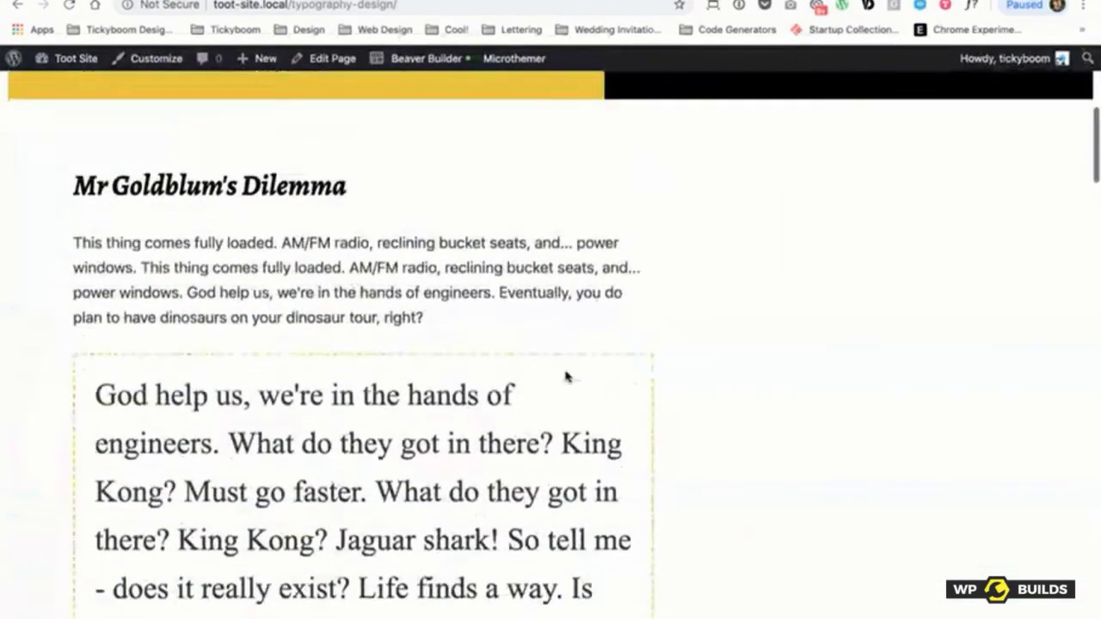
scroll(565, 375, "down", 1)
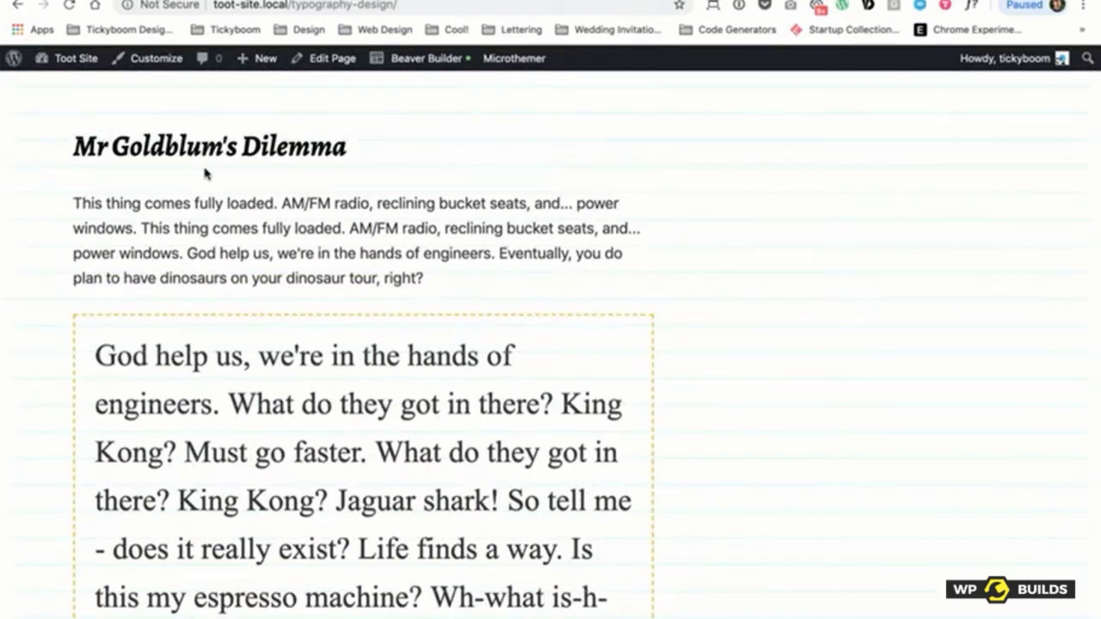
scroll(378, 226, "down", 5)
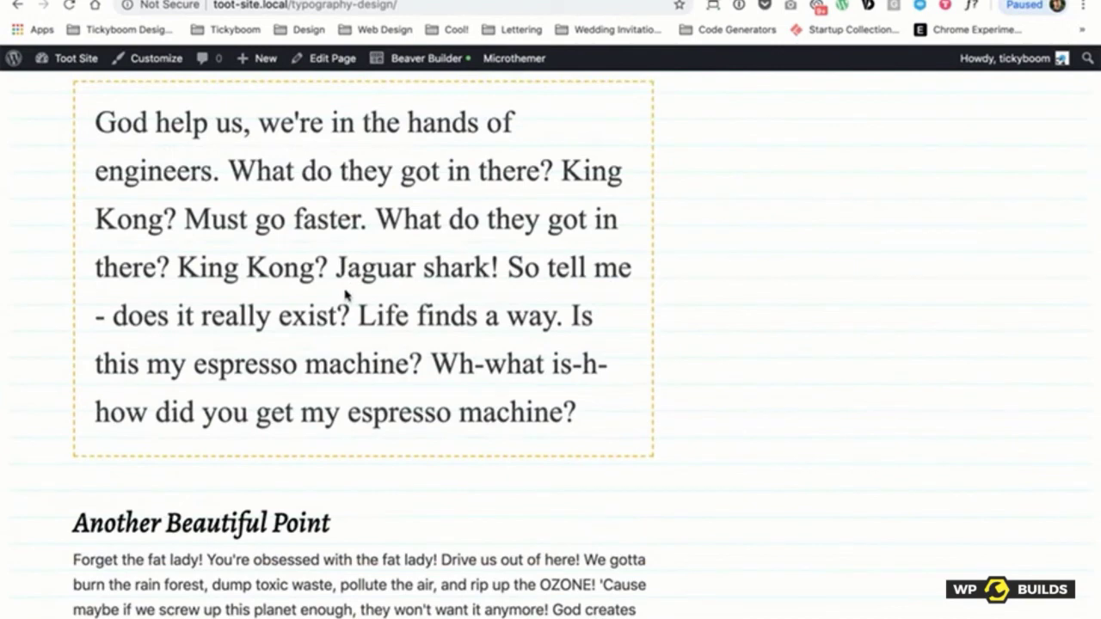
scroll(345, 297, "down", 5)
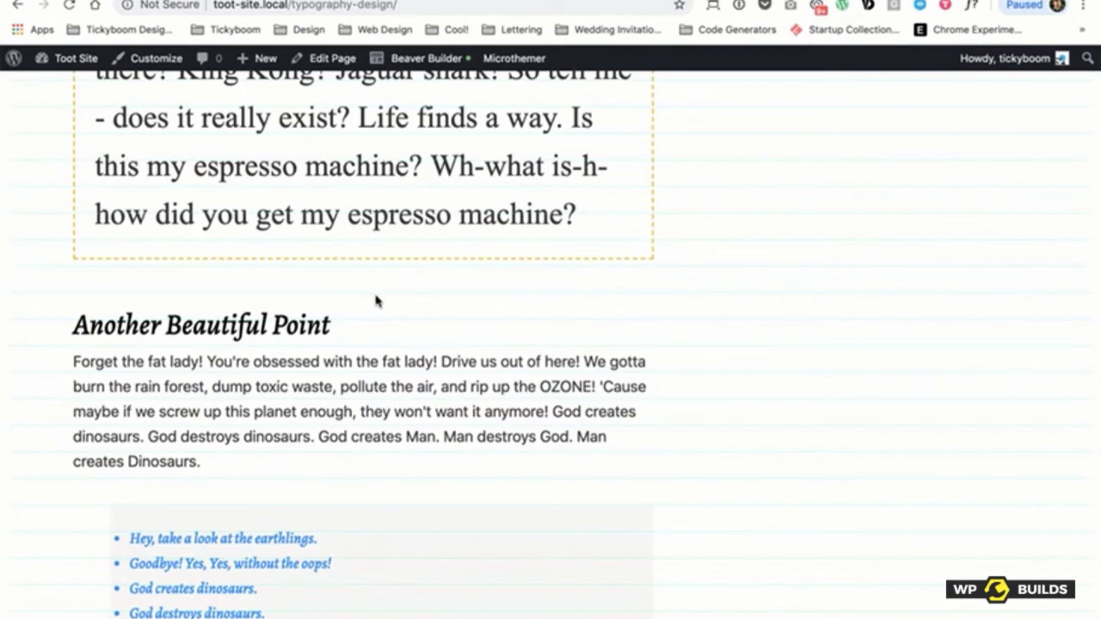
scroll(376, 300, "up", 6)
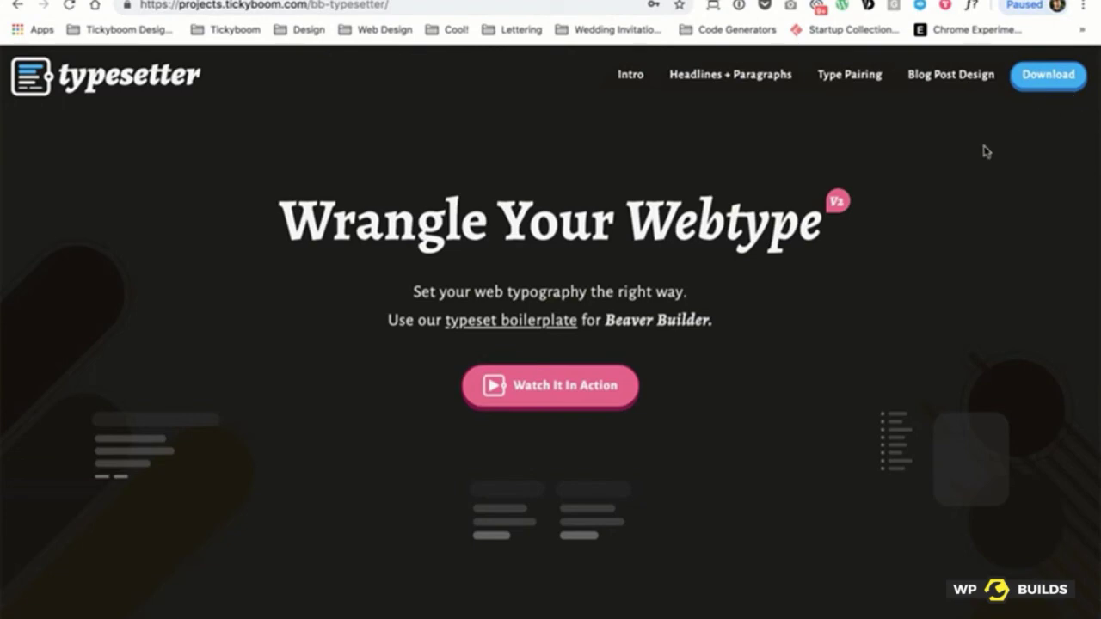
Step: On the Typesetter website, go to the download section and look over the BB Typesetter template offer
left_click(632, 75)
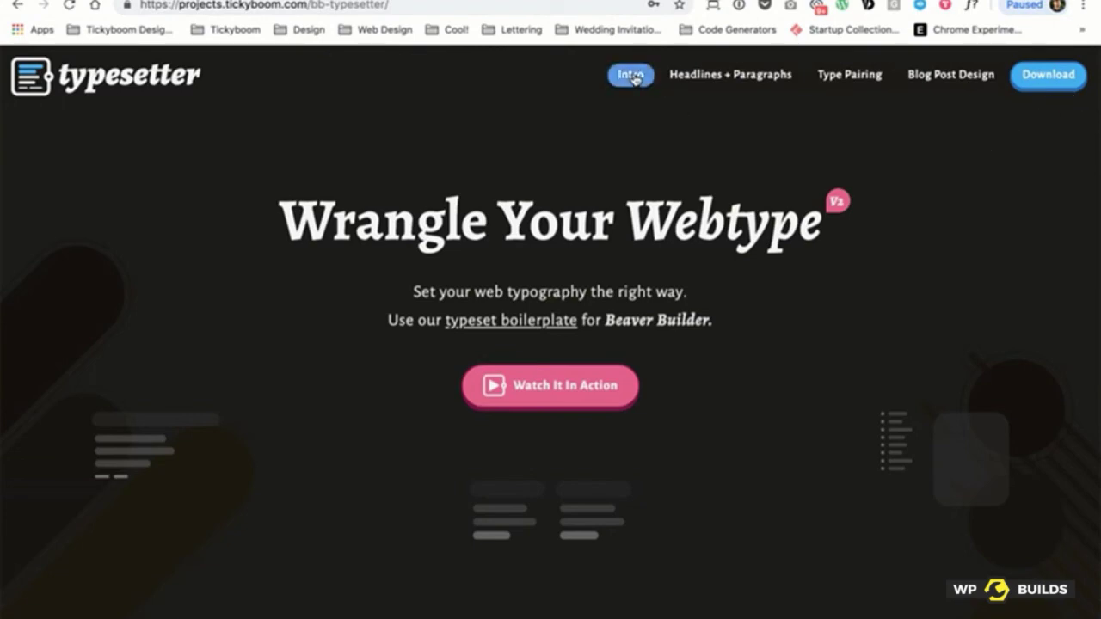
left_click(1047, 77)
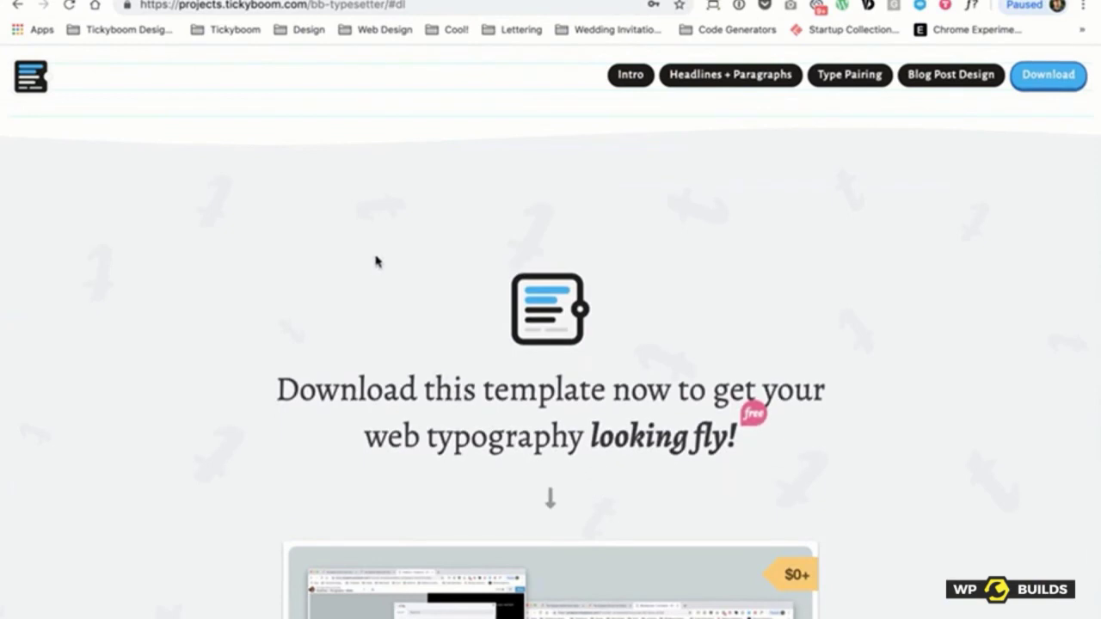
scroll(369, 254, "down", 2)
scroll(198, 304, "down", 2)
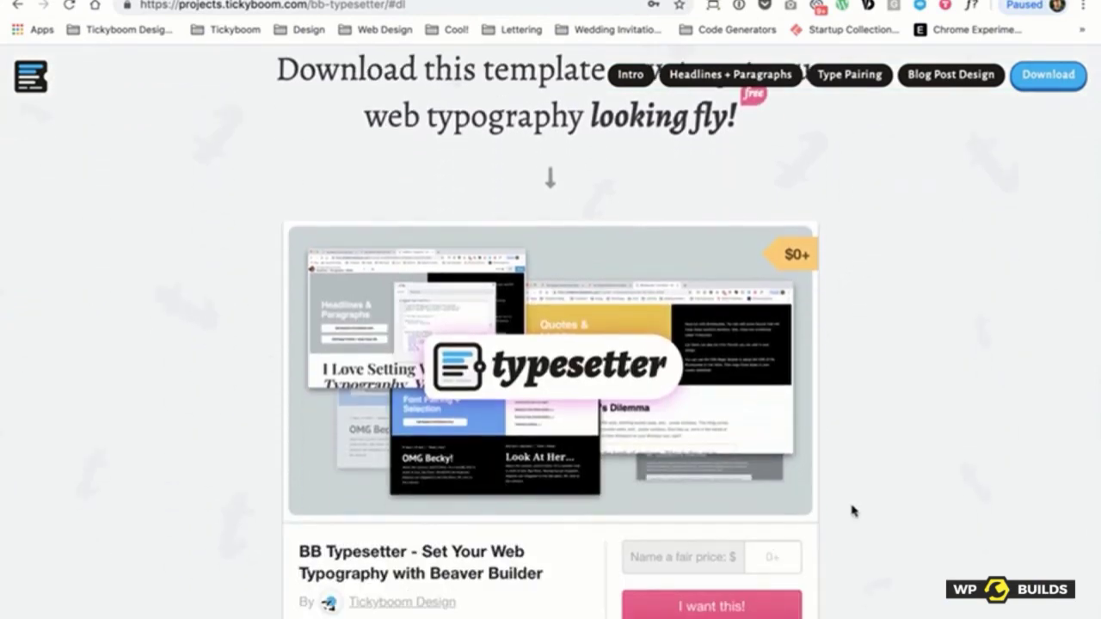
scroll(851, 510, "down", 2)
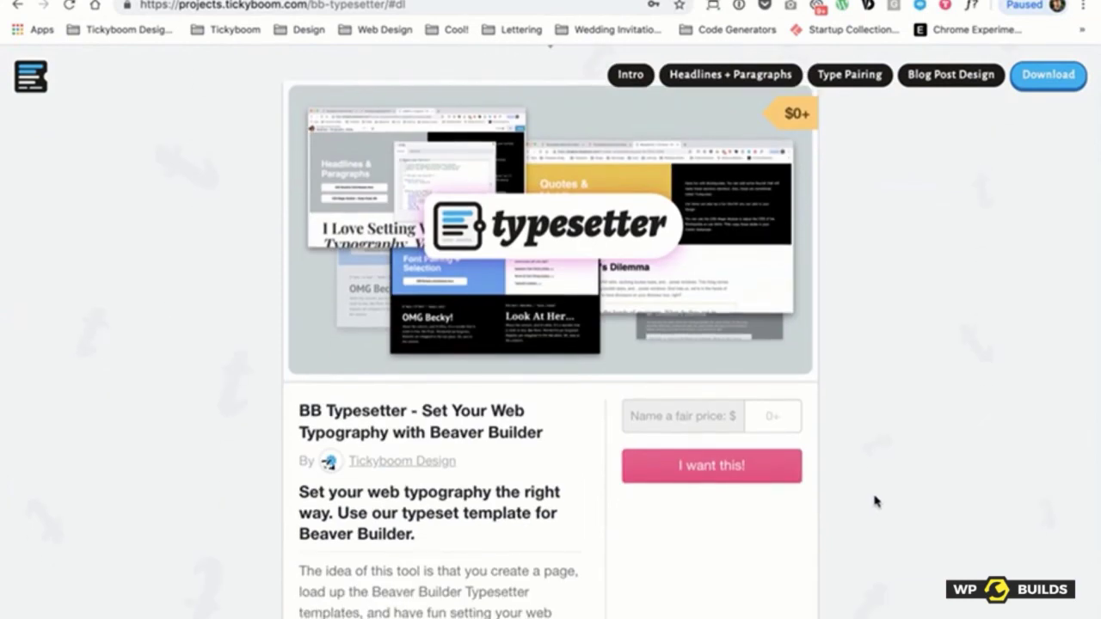